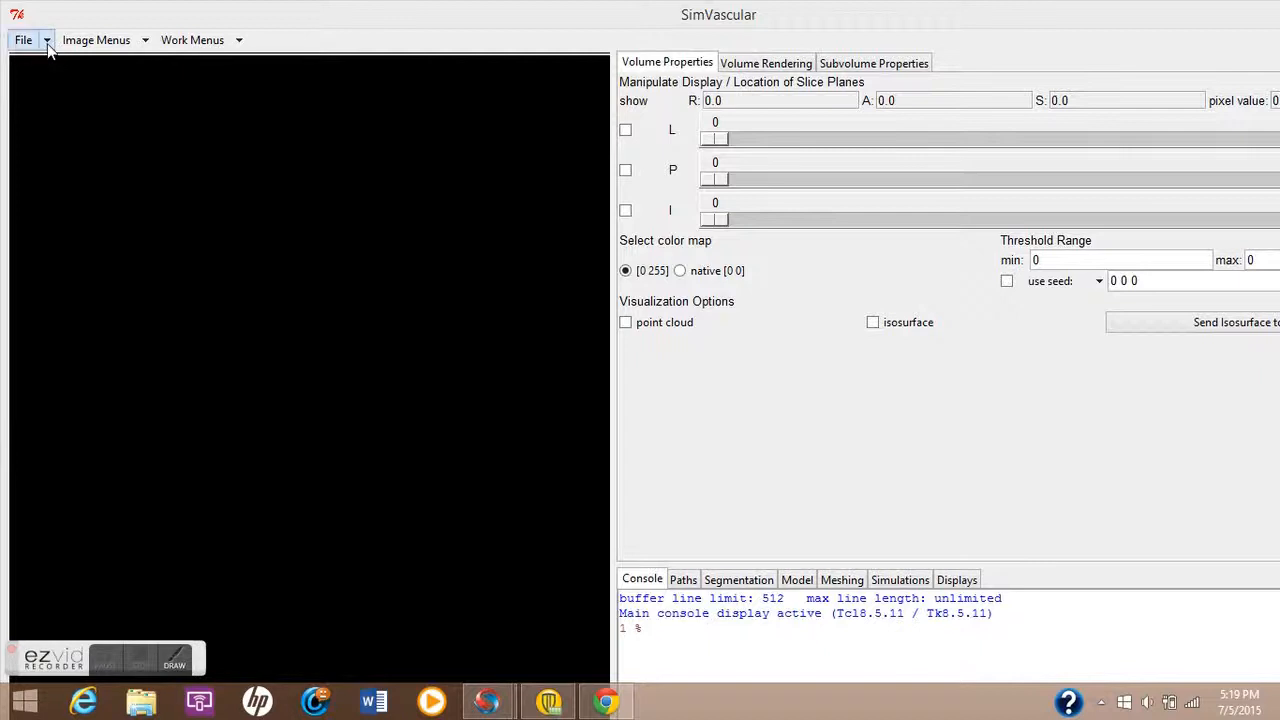
- Load the volumetric VTI image from the vti folder inside sample_data/image_data
click(52, 90)
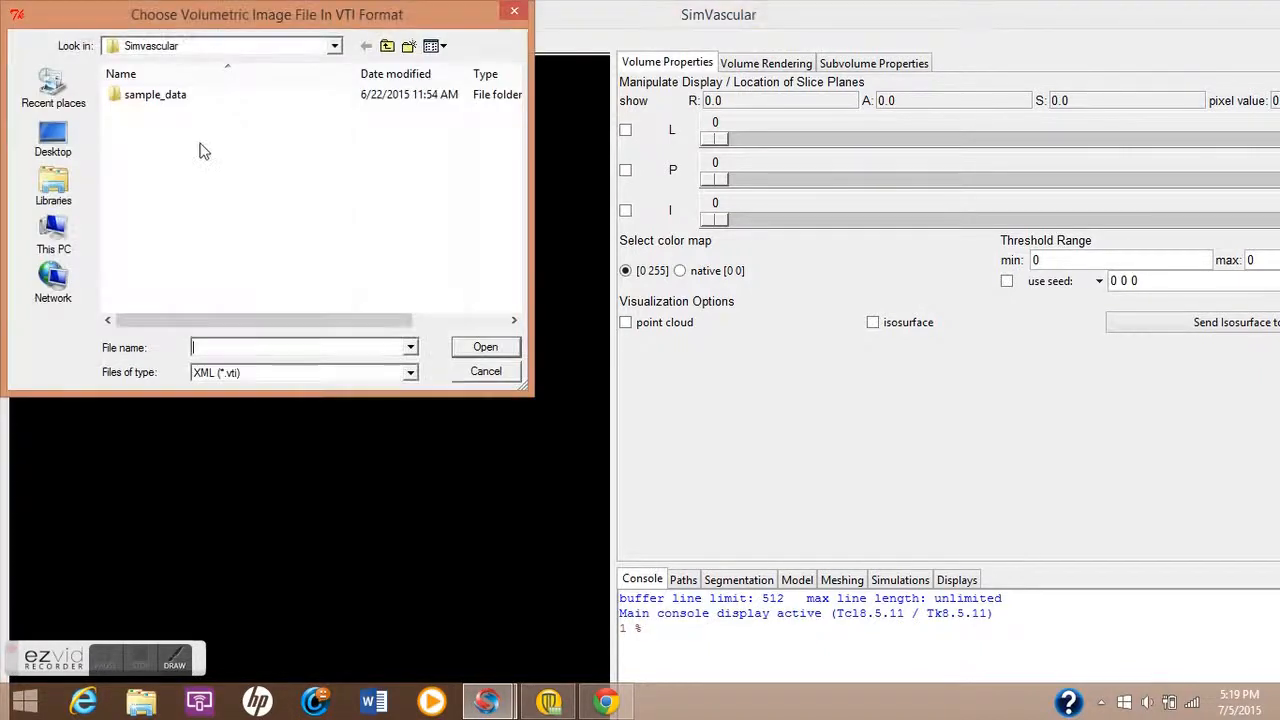
double_click(240, 98)
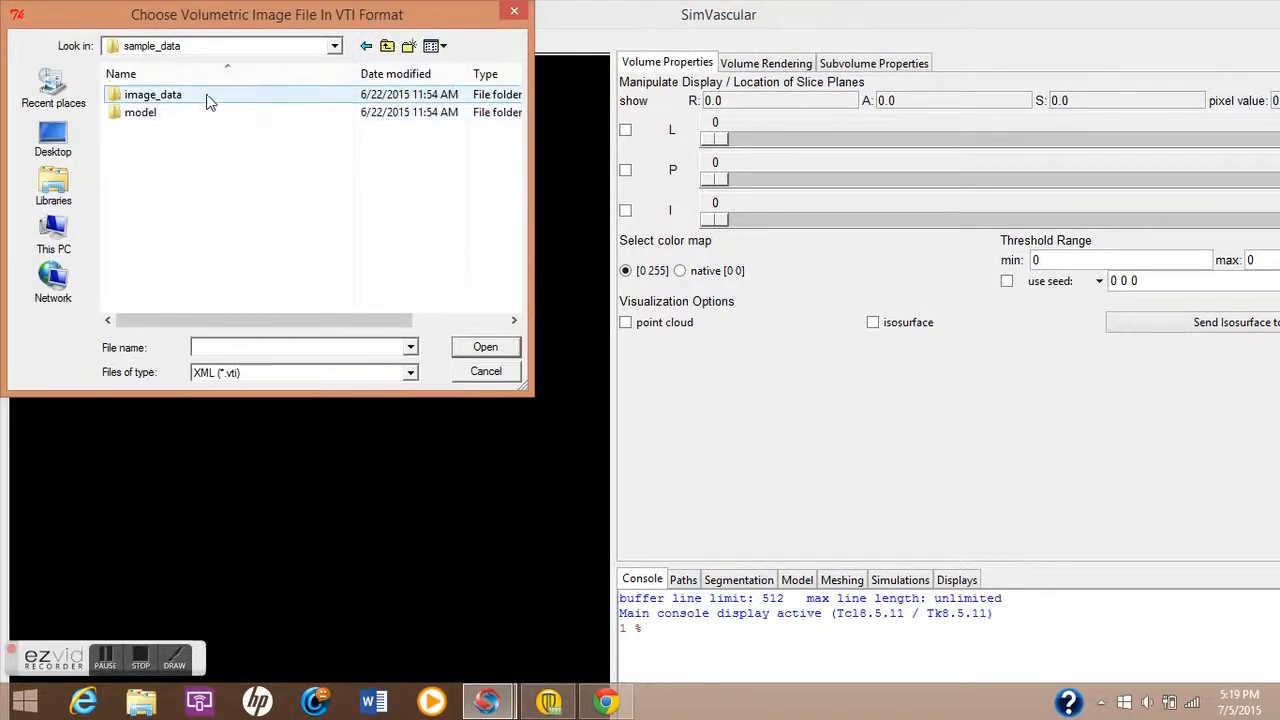
click(208, 100)
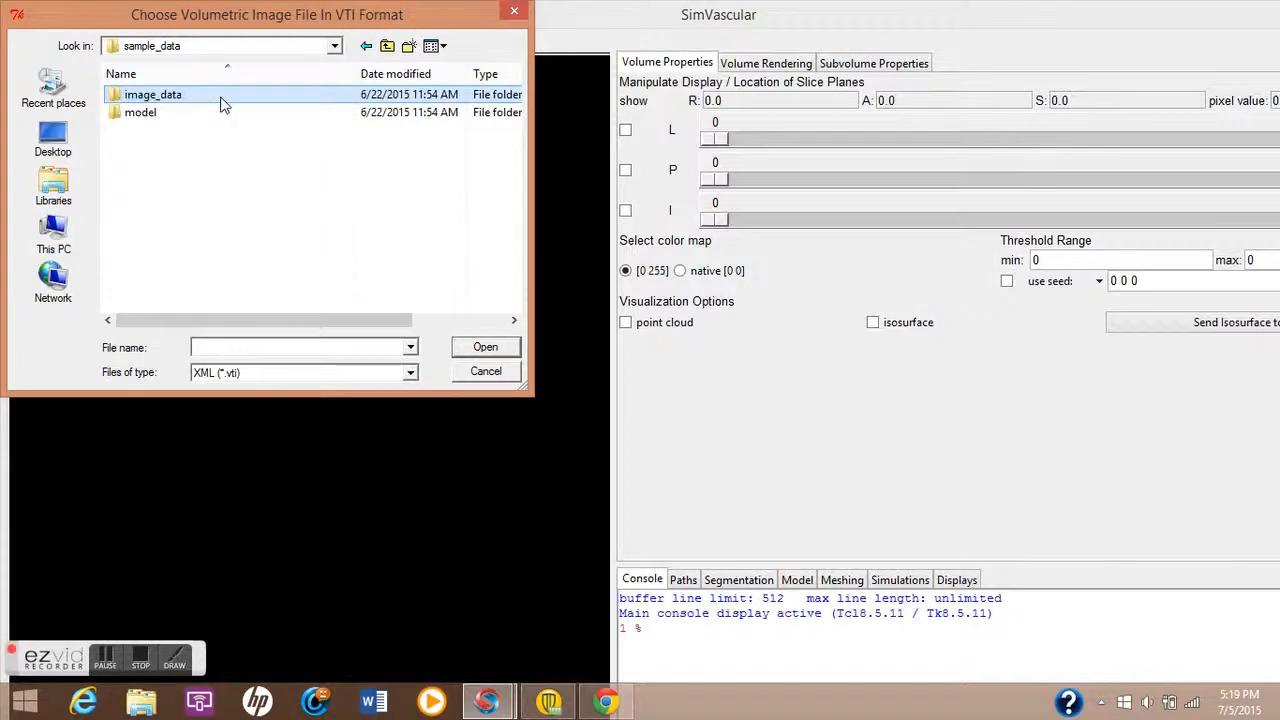
double_click(222, 100)
double_click(150, 113)
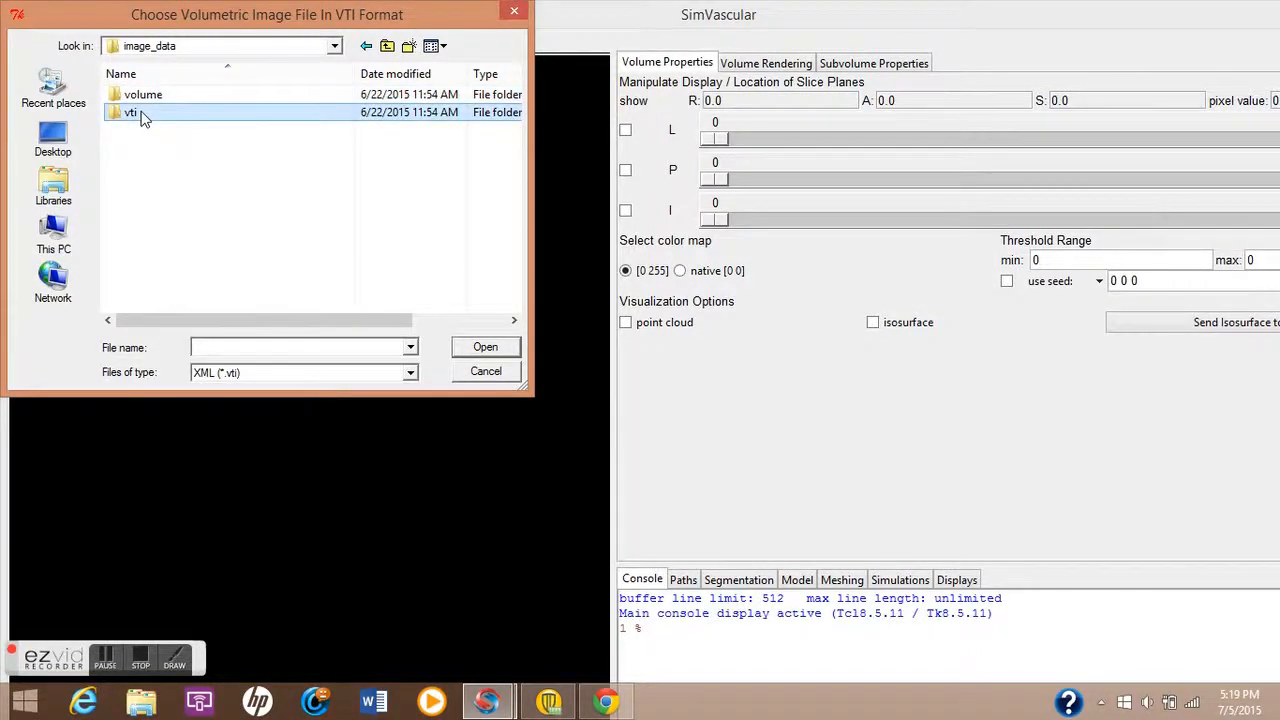
double_click(174, 97)
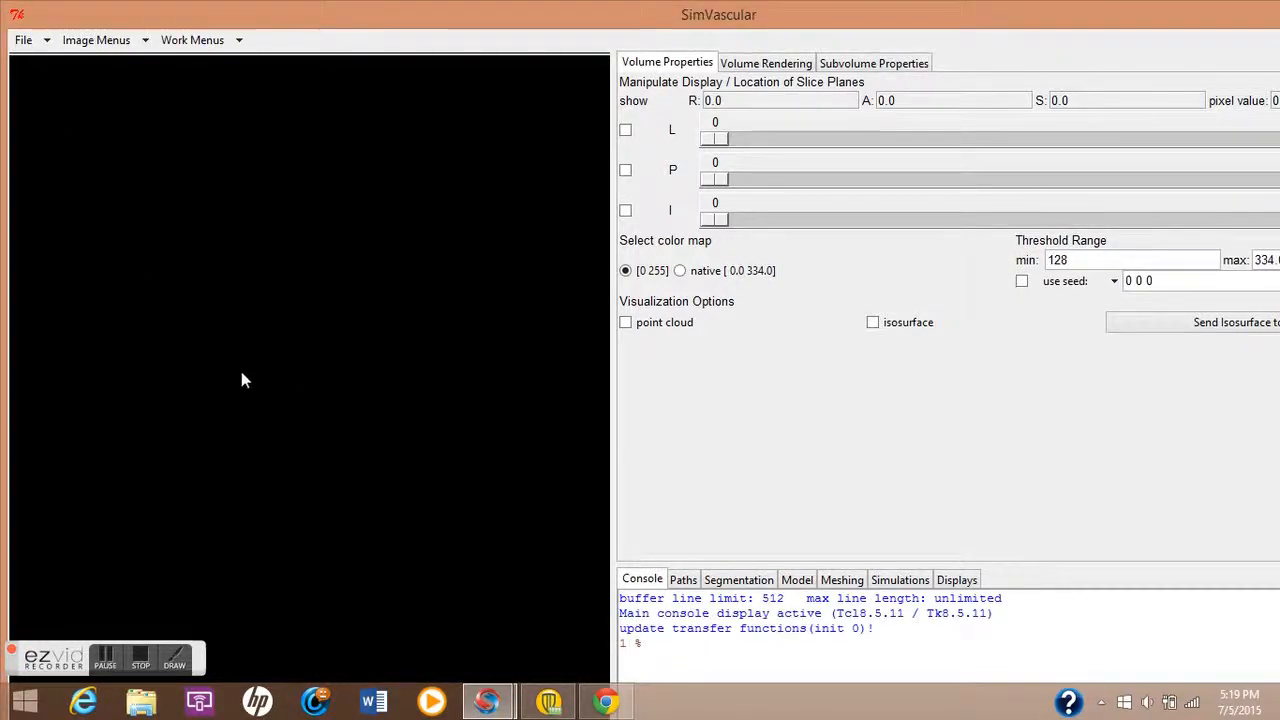
- Load the saved path file Simvascular.paths.paths from the Simvascular folder
drag(248, 397, 311, 479)
drag(270, 412, 380, 410)
click(28, 40)
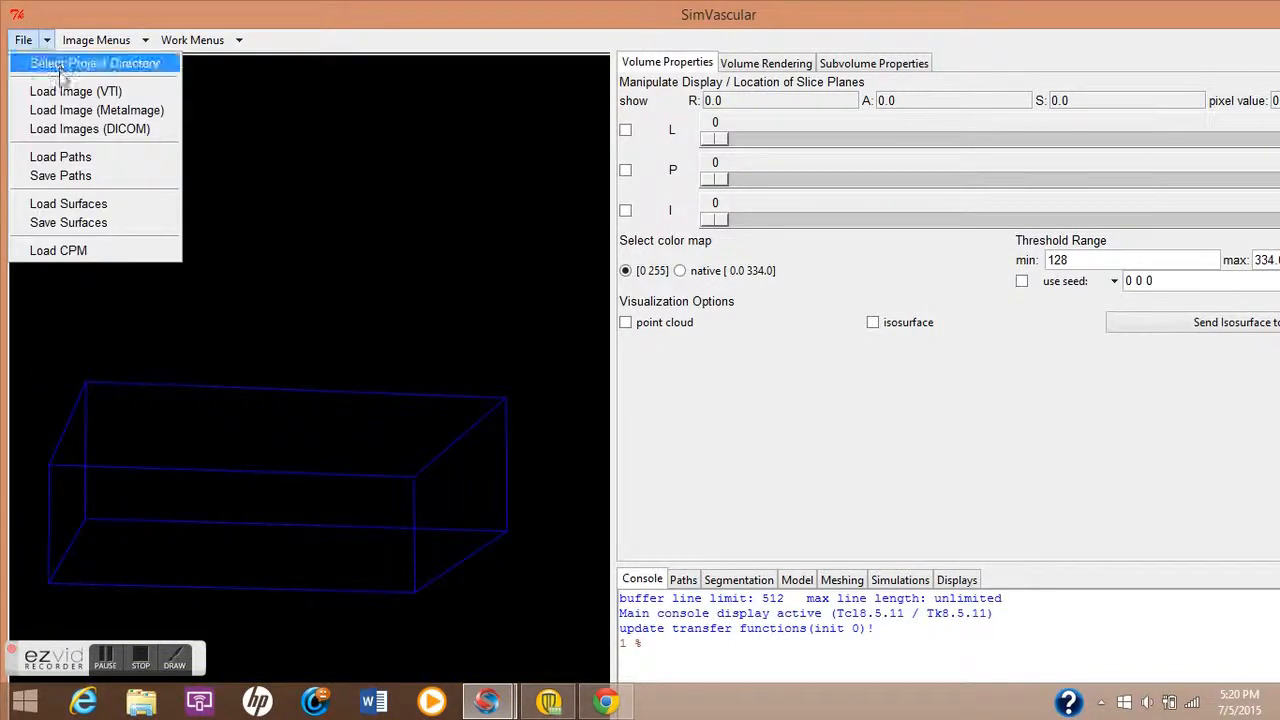
click(80, 156)
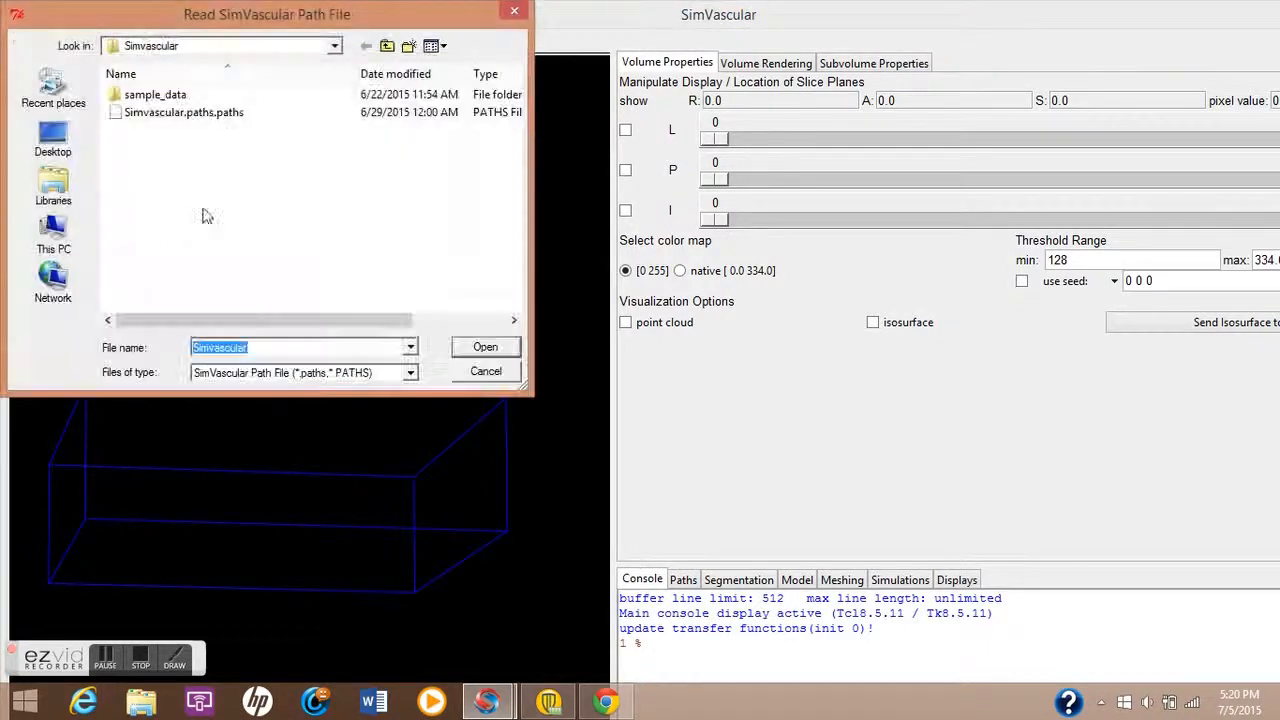
double_click(218, 113)
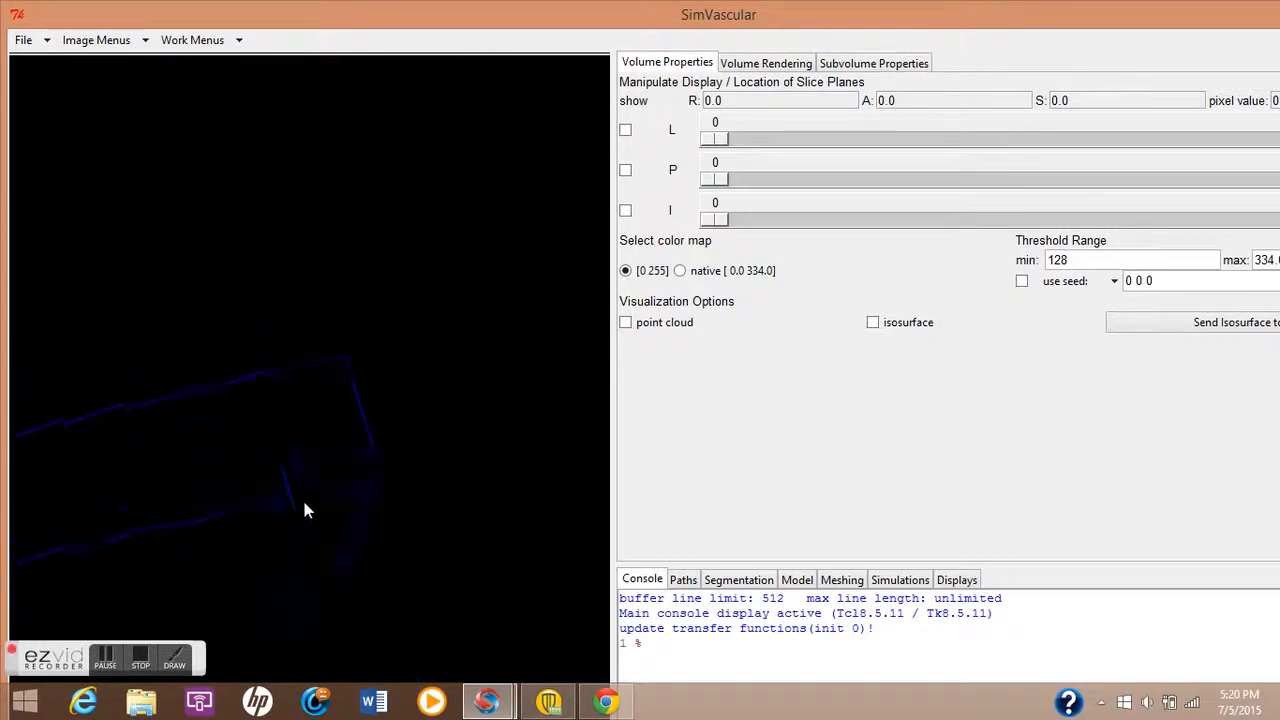
- Show the list of loaded paths and expand All Paths
click(682, 581)
drag(234, 410, 401, 221)
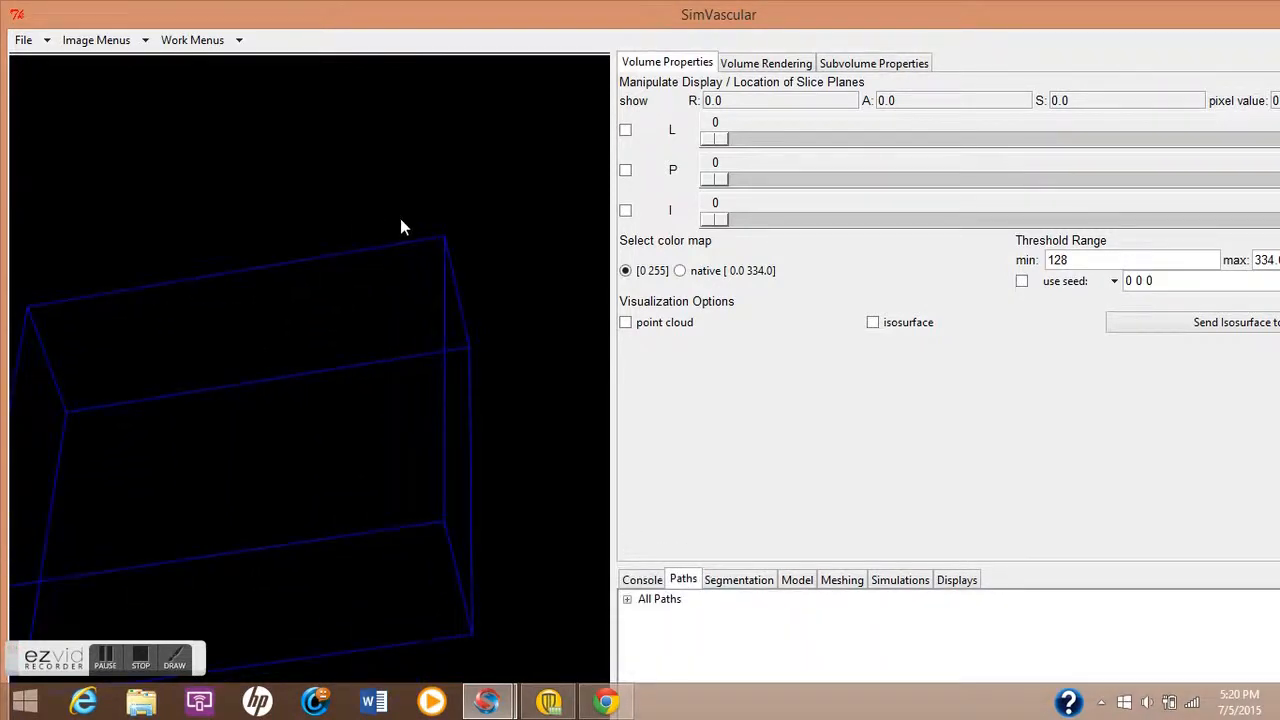
click(628, 600)
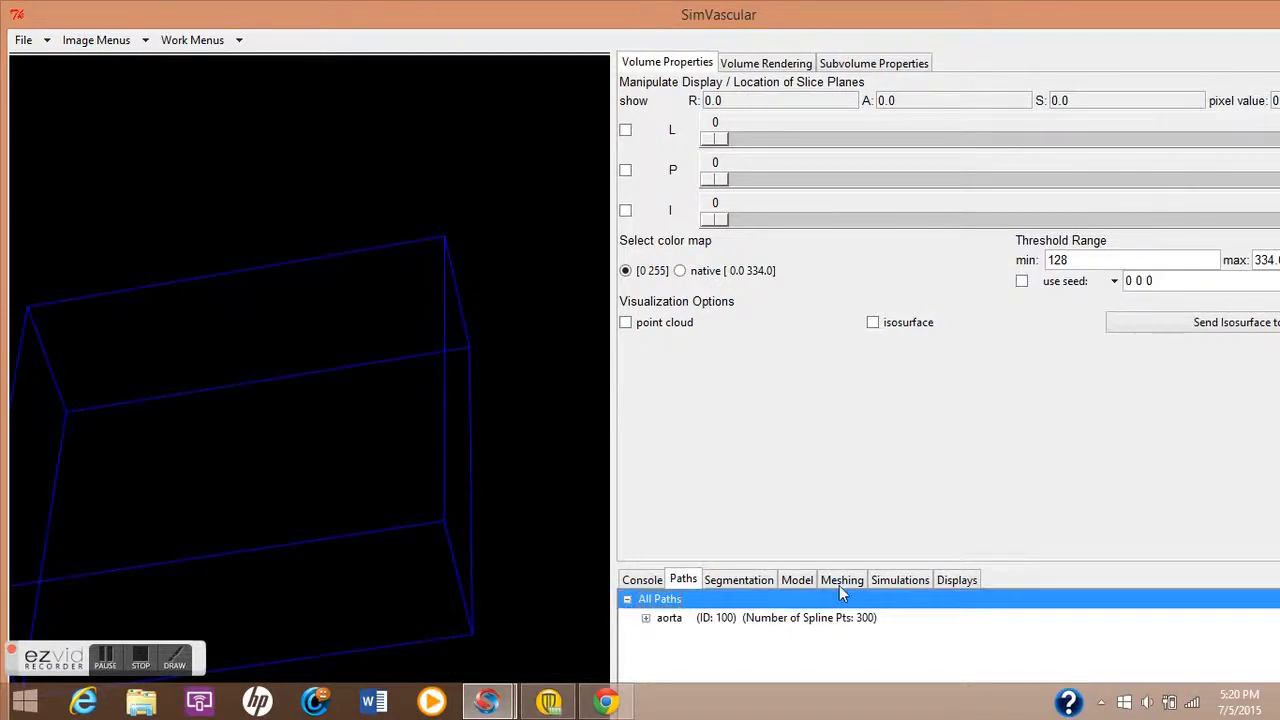
- Return to the console, enlarge the lower tool pane to nearly full height, and view the available work menu entries
click(643, 580)
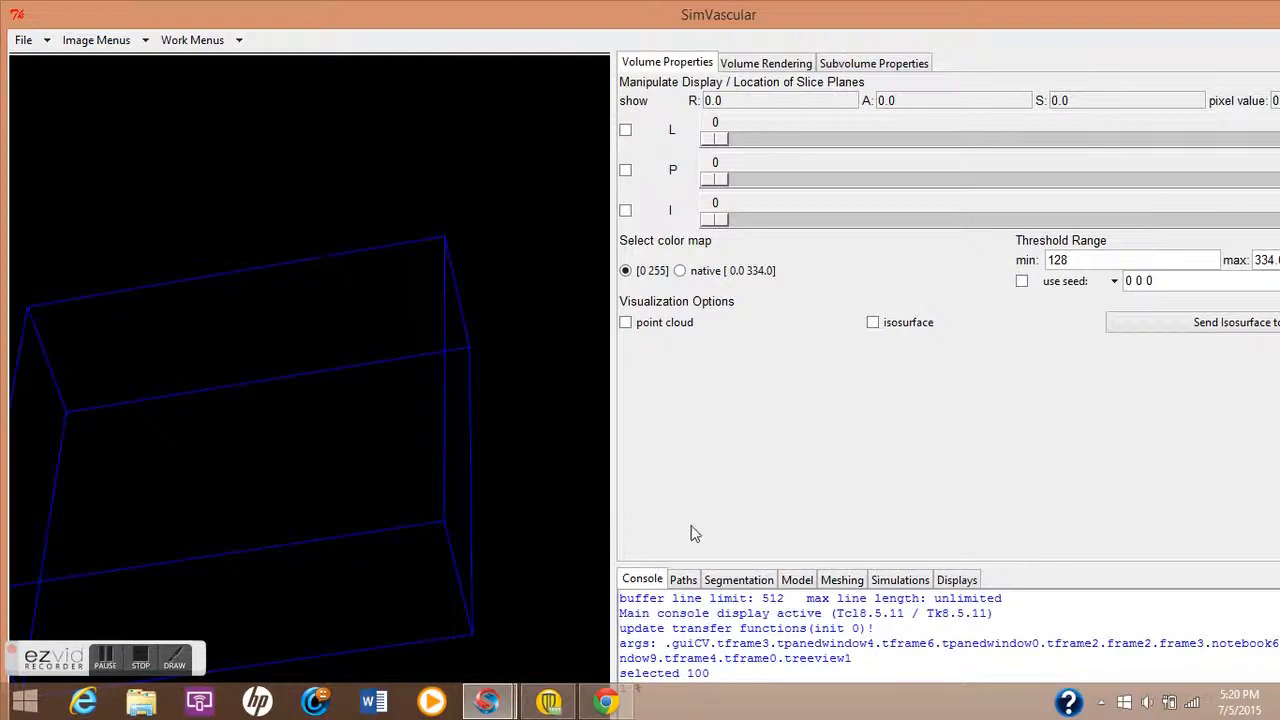
drag(795, 565, 780, 82)
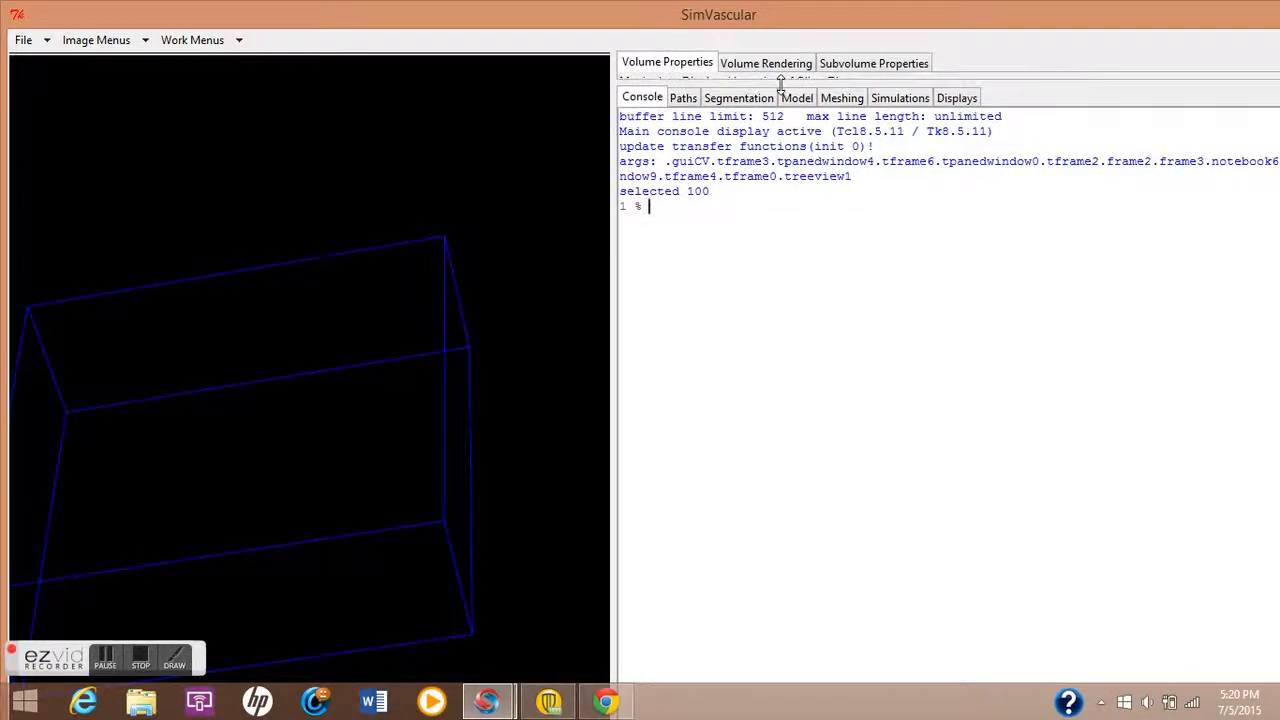
click(145, 40)
click(239, 42)
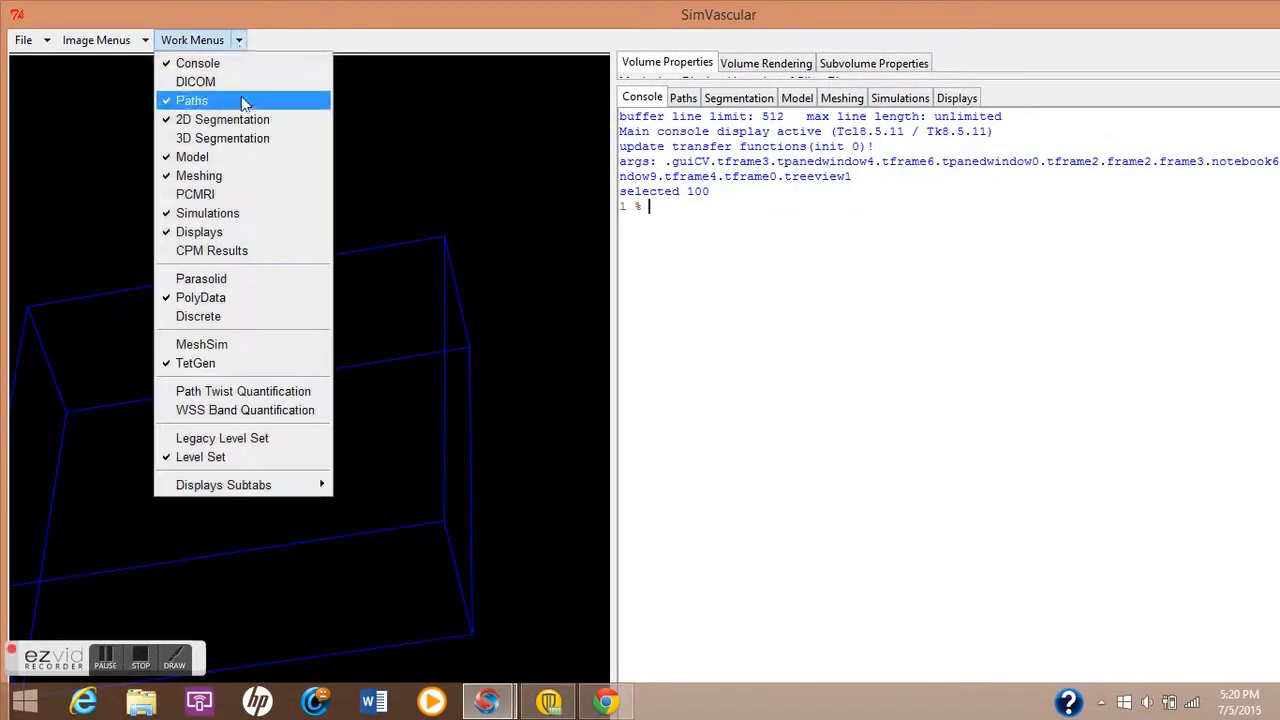
- Open the segmentation tools, select 2D Group Surfaces, and shorten the surface list to reveal all level set parameters
click(755, 100)
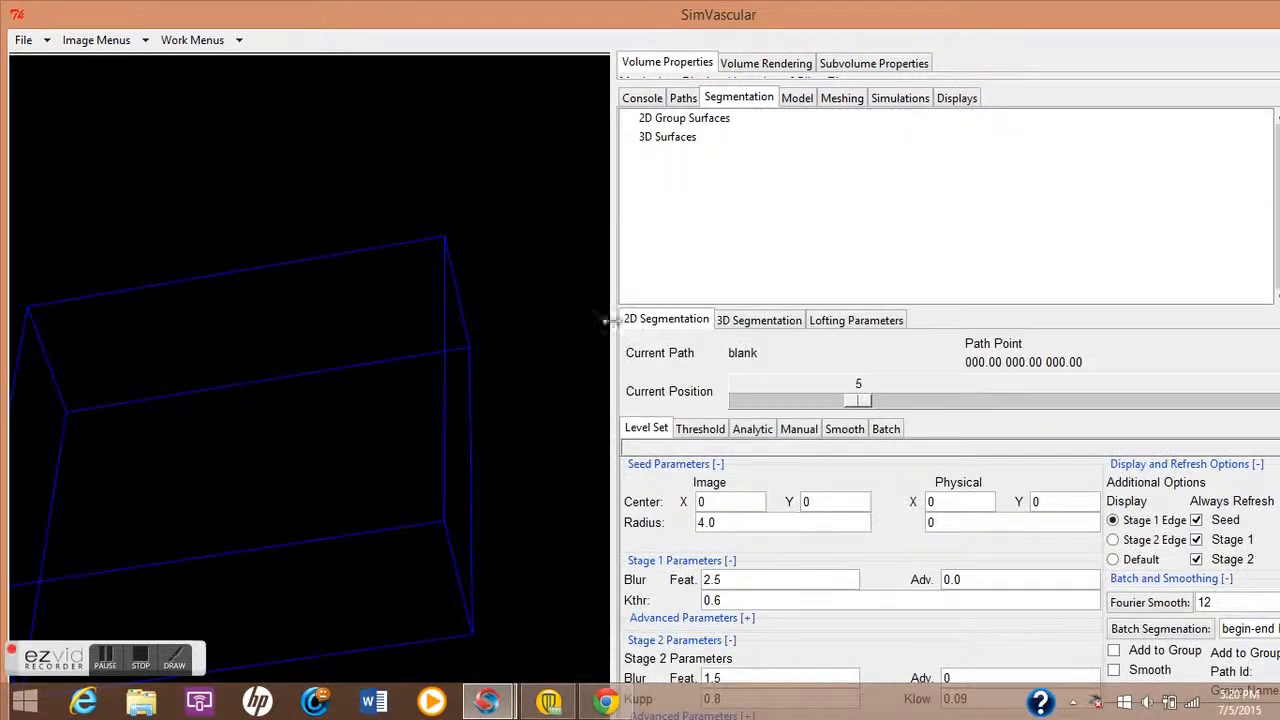
click(738, 120)
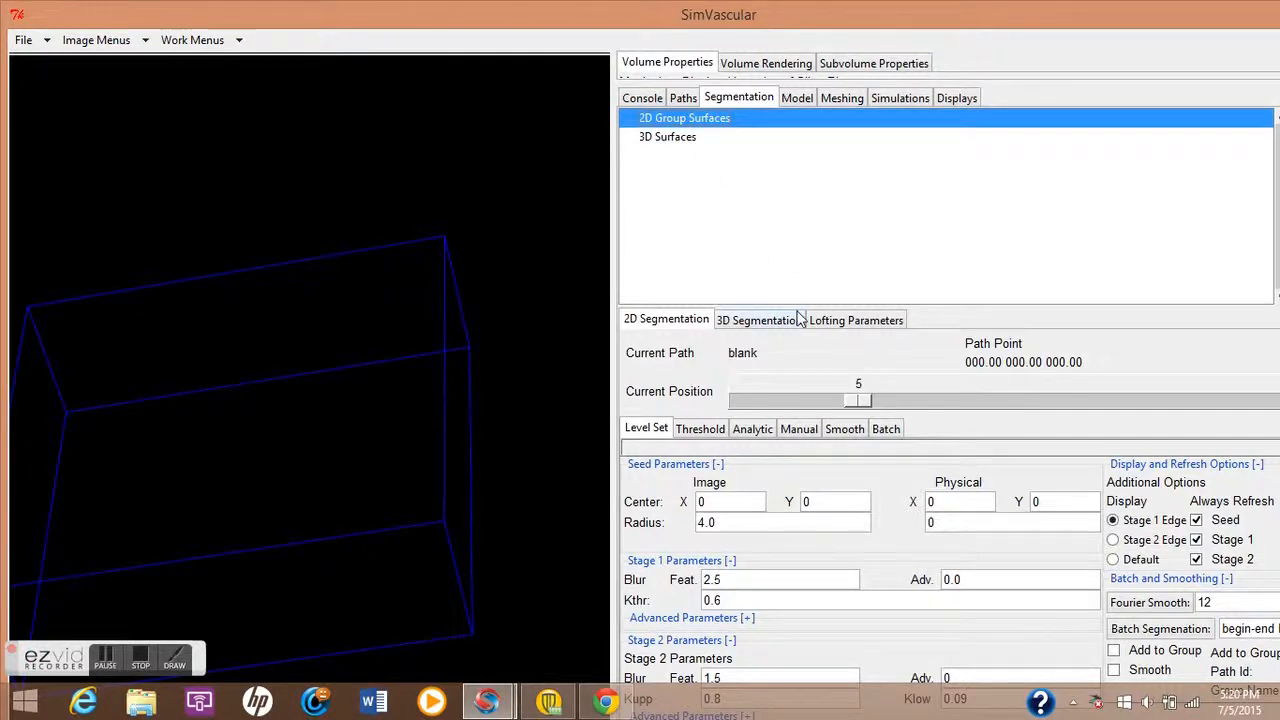
drag(797, 303, 789, 186)
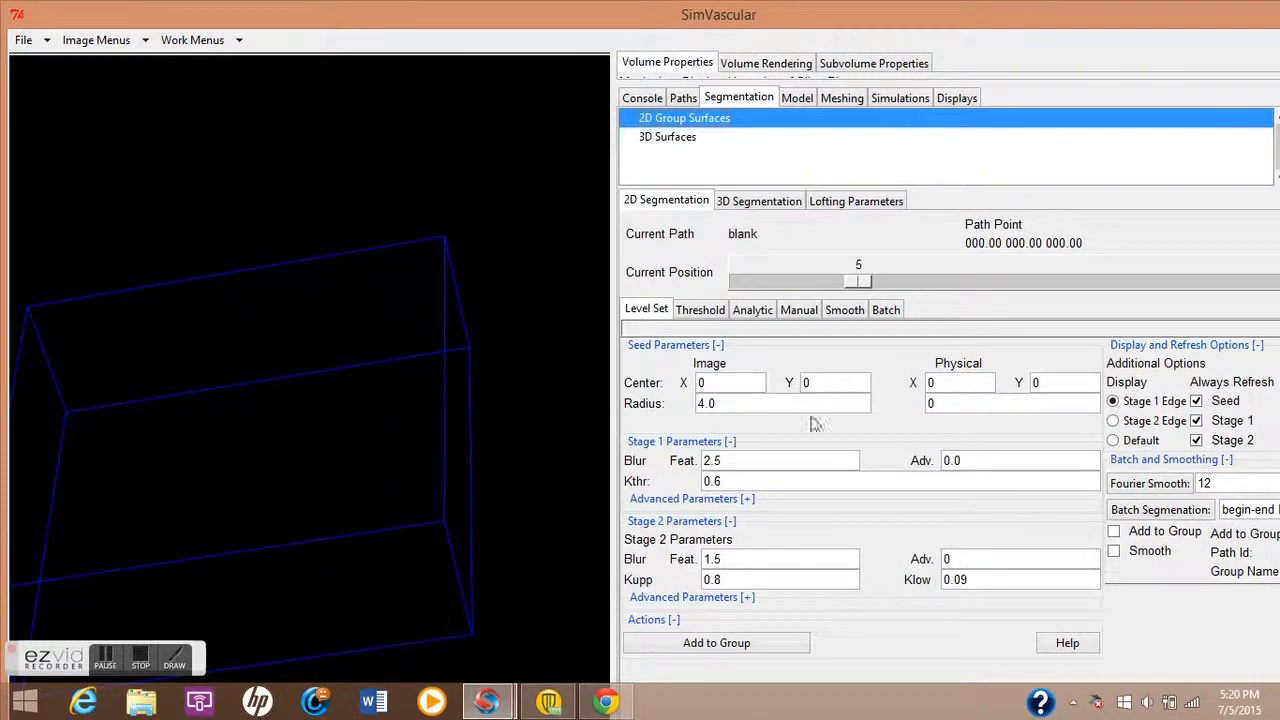
- Resize the split between the 3D view and the tool pane, ending with a slightly wider 3D view
drag(614, 232, 466, 249)
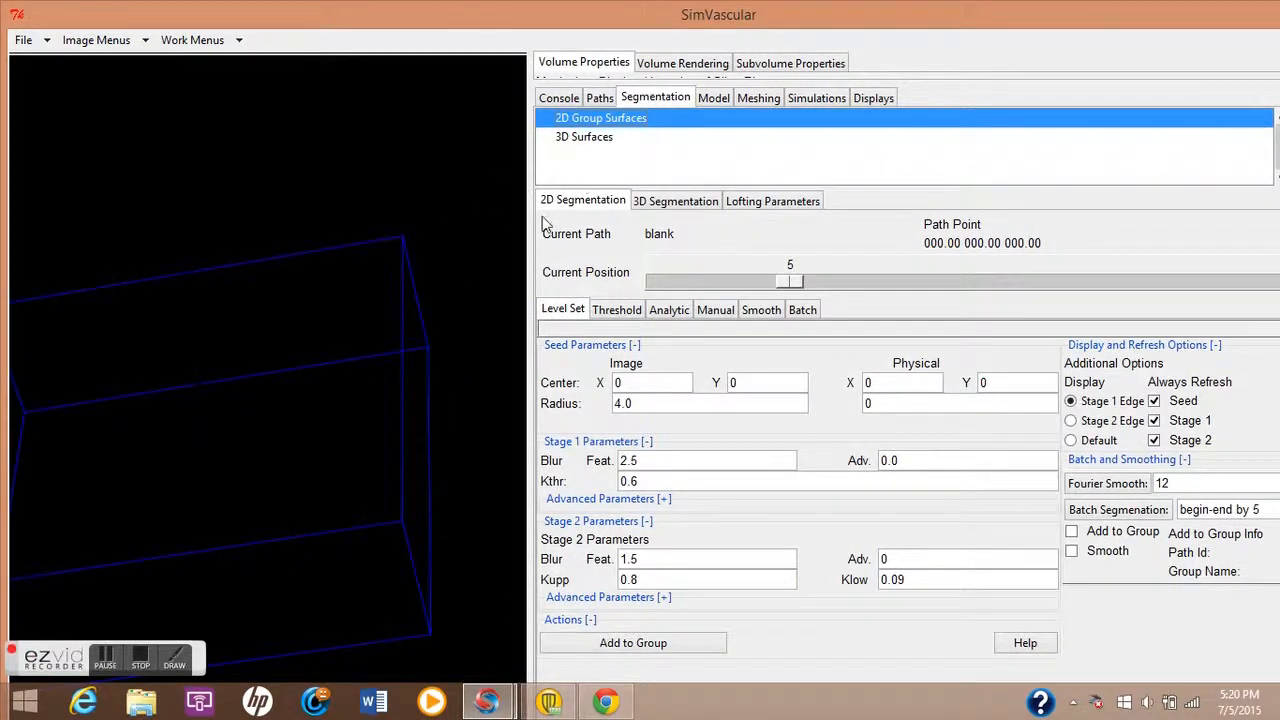
drag(529, 226, 278, 246)
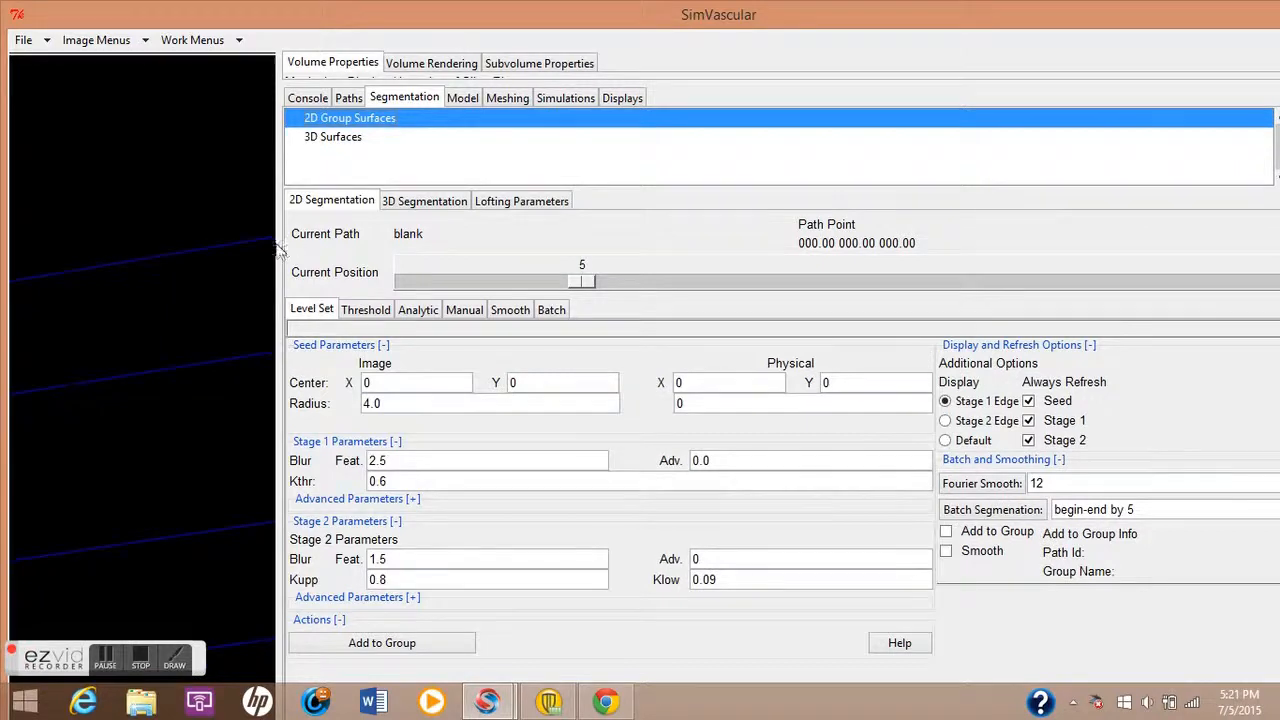
drag(440, 221, 675, 240)
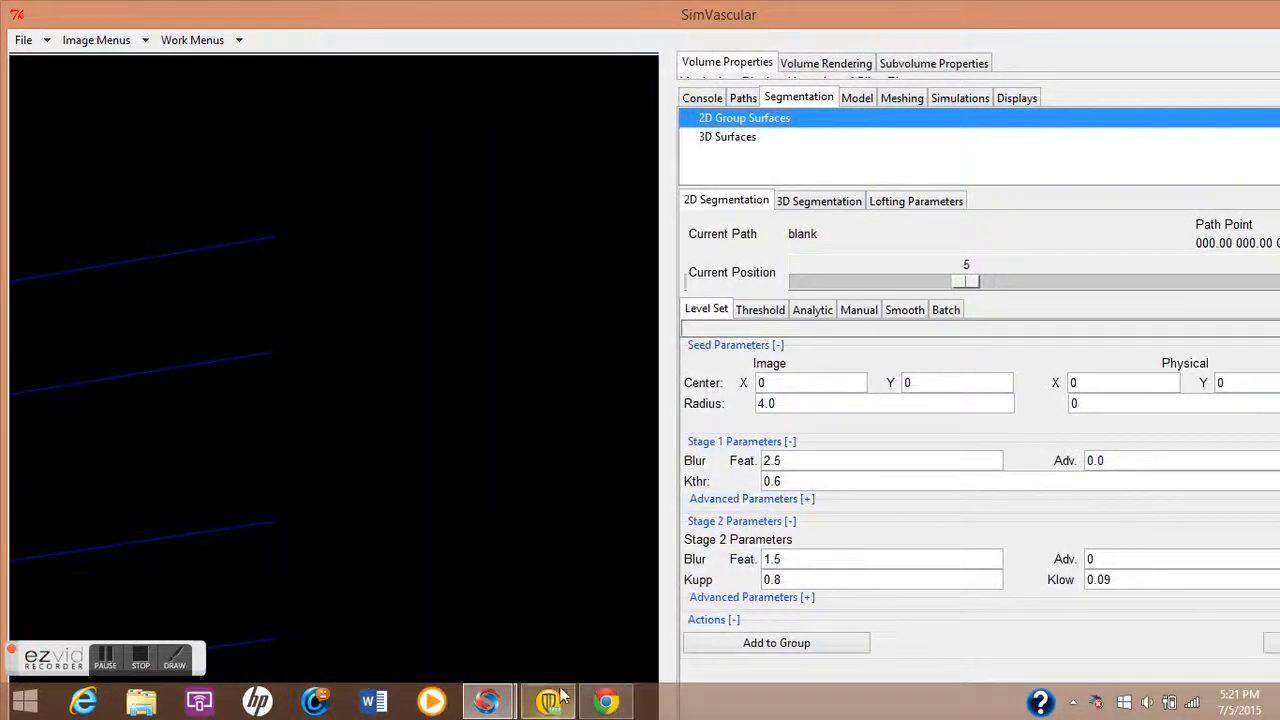
- Switch to the SimVascular Docs page in Chrome and read the Using Groups instructions for creating an aorta group
click(607, 705)
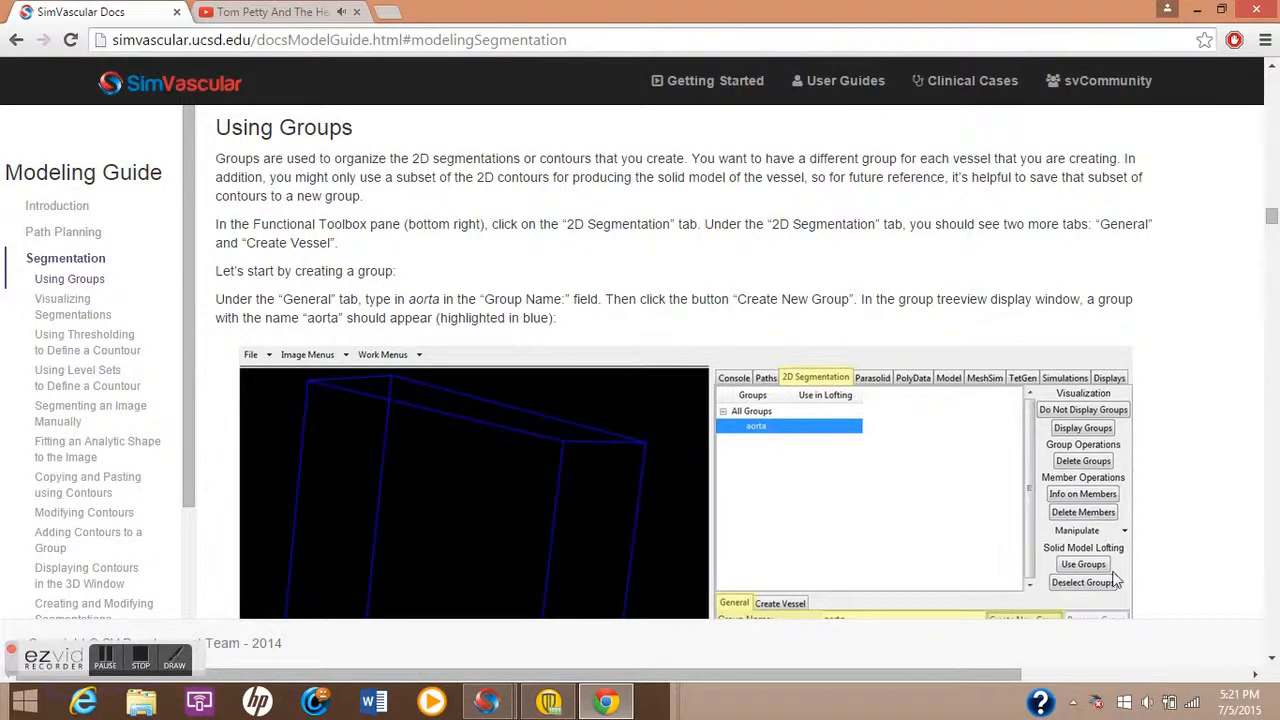
scroll(652, 415, down, 1)
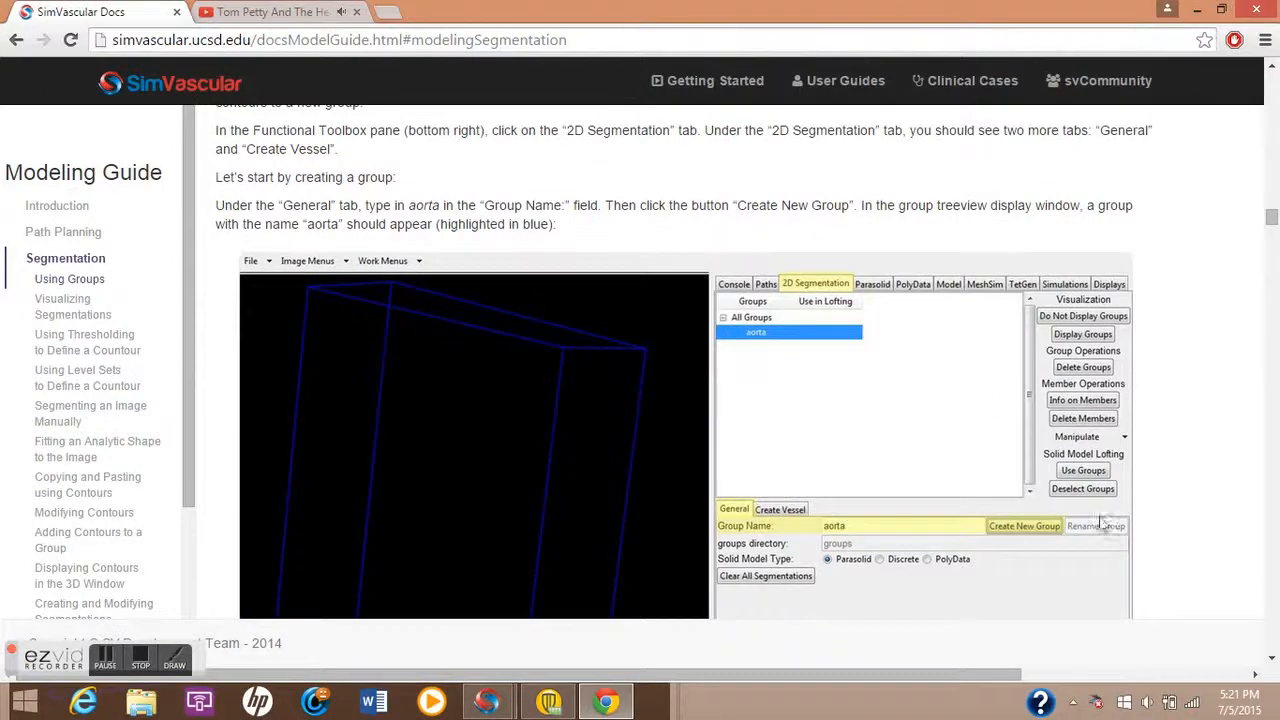
scroll(775, 540, down, 1)
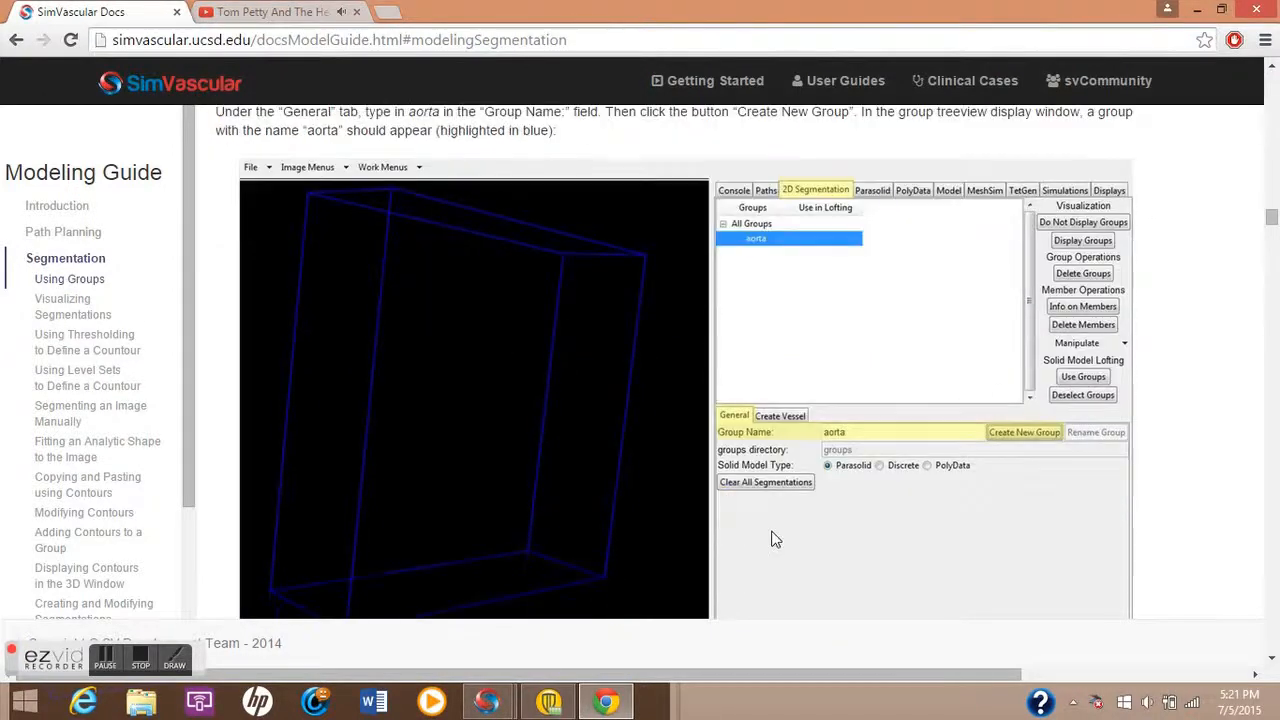
click(174, 662)
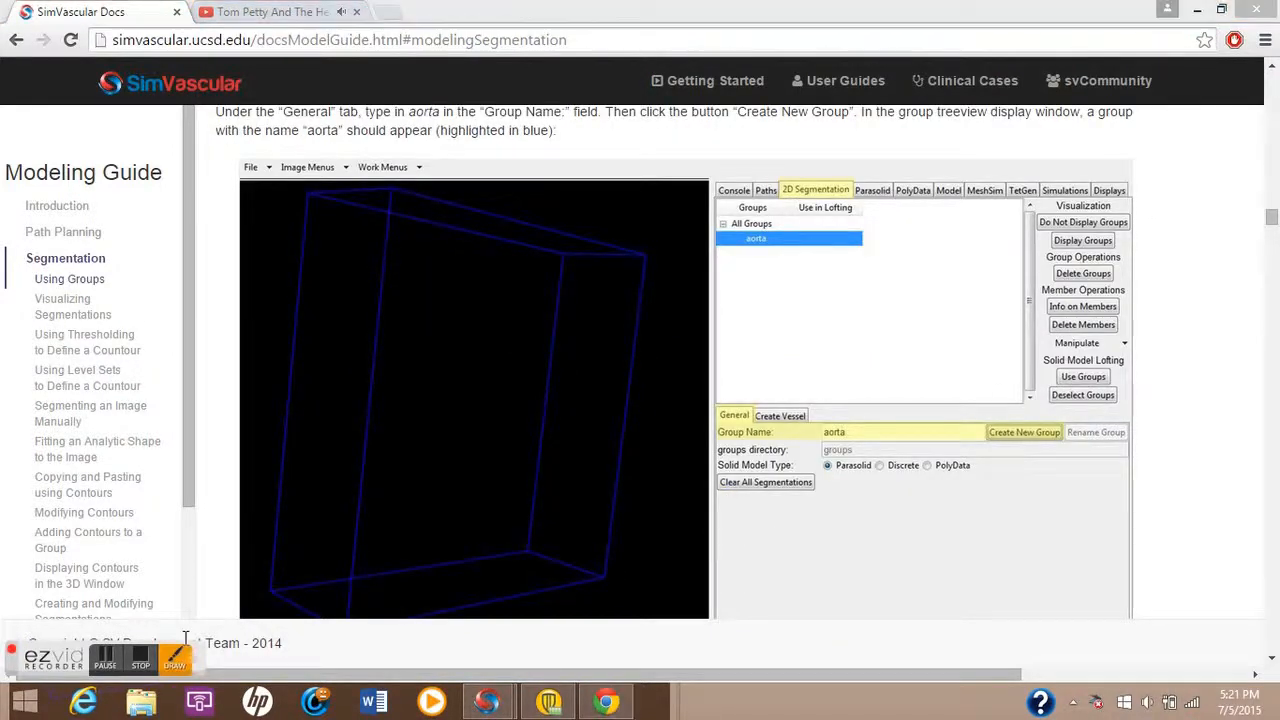
click(39, 360)
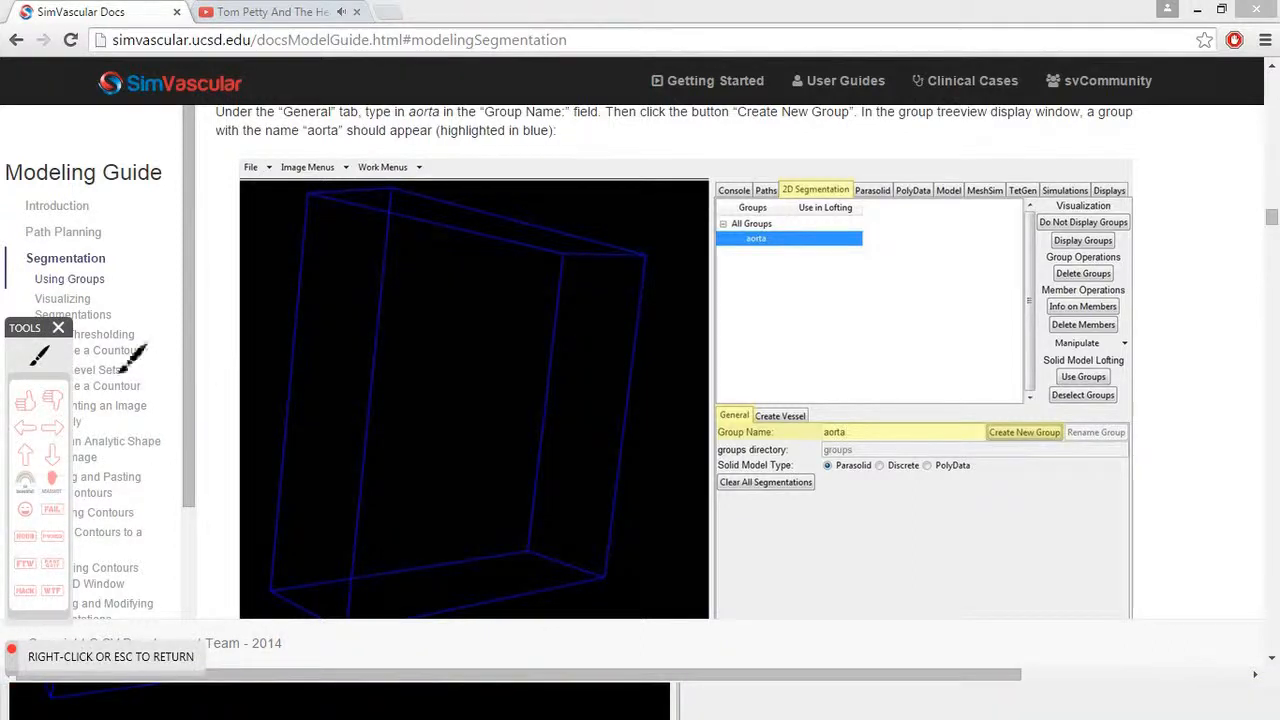
mouse_move(884, 188)
mouse_down()
mouse_move(718, 193)
mouse_move(868, 234)
mouse_move(884, 190)
mouse_up()
mouse_move(711, 403)
mouse_down()
mouse_move(840, 442)
mouse_move(752, 380)
mouse_move(708, 388)
mouse_up()
mouse_move(992, 418)
mouse_down()
mouse_move(1100, 428)
mouse_move(945, 450)
mouse_move(980, 410)
mouse_up()
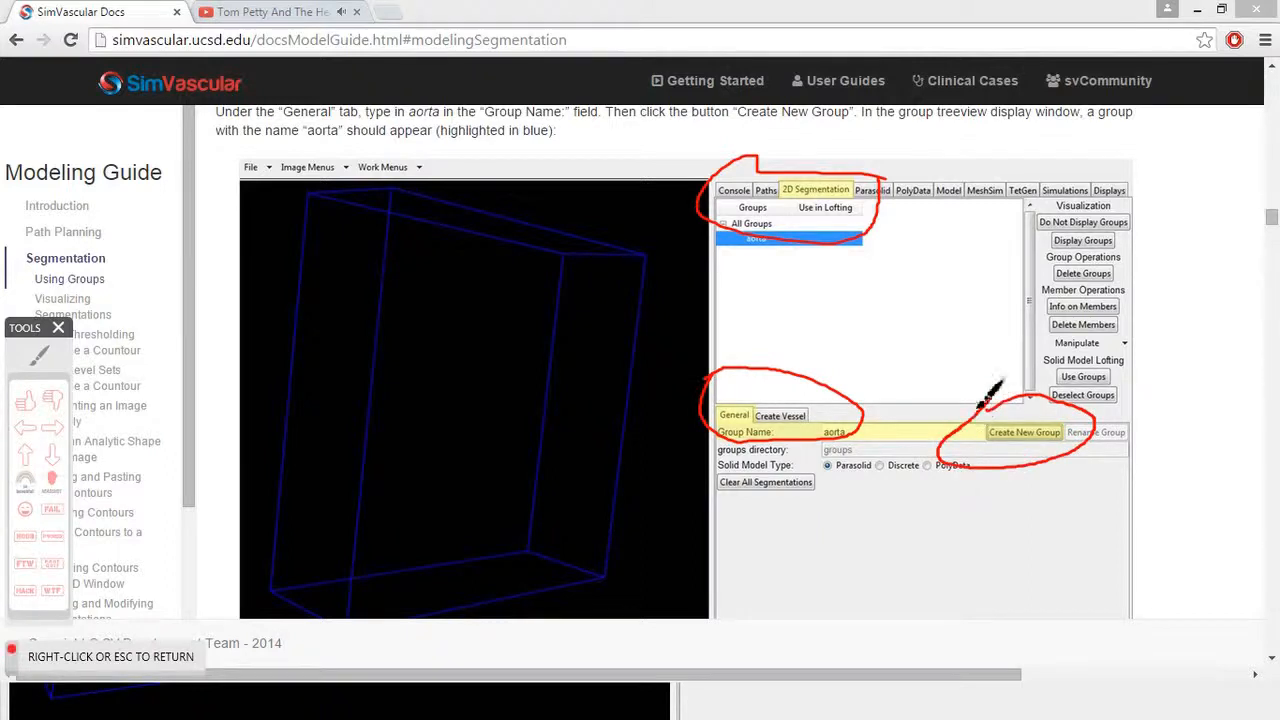
right_click(910, 393)
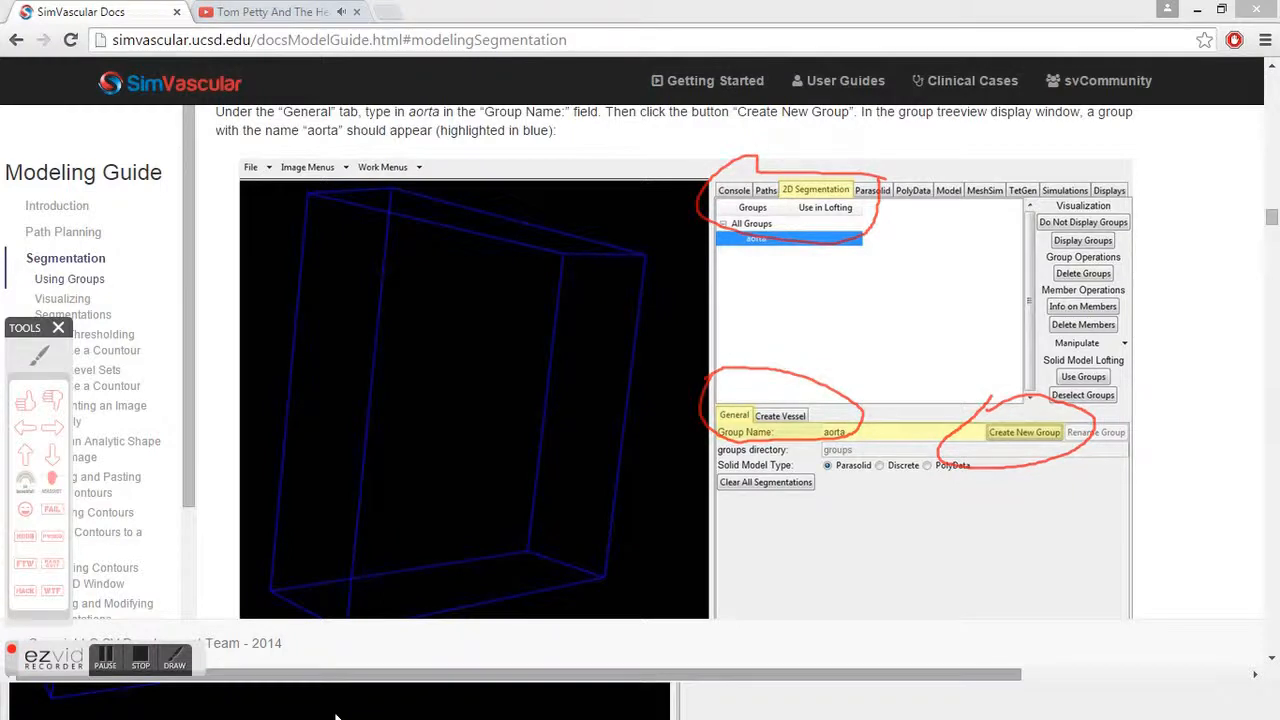
click(336, 716)
drag(459, 360, 436, 341)
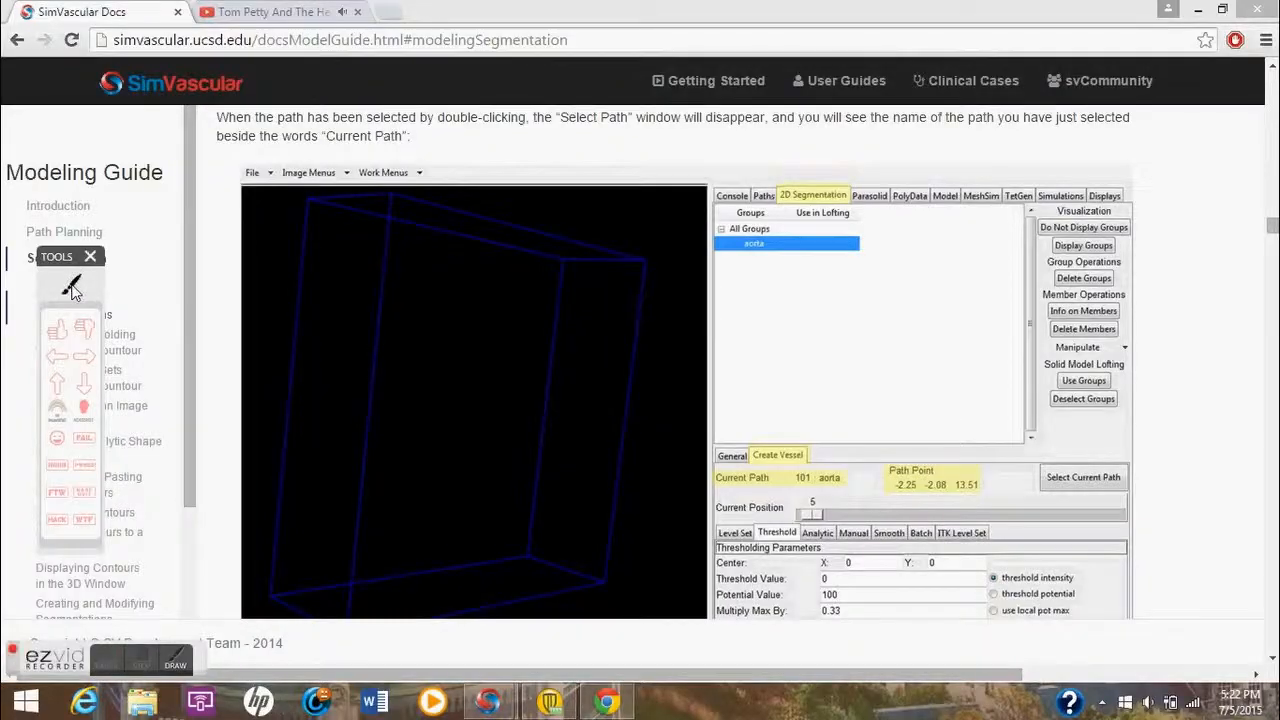
click(72, 287)
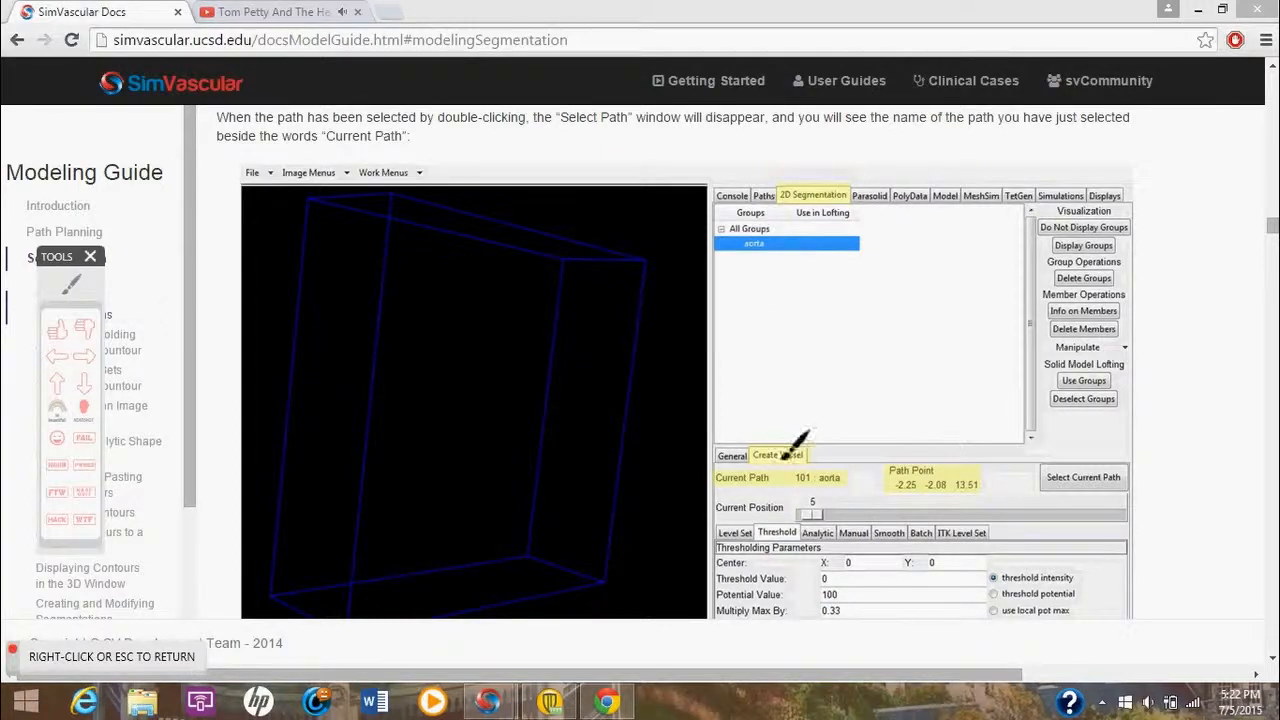
mouse_move(800, 430)
mouse_down()
mouse_move(818, 462)
mouse_move(742, 455)
mouse_move(775, 458)
mouse_move(795, 489)
mouse_move(846, 488)
mouse_up()
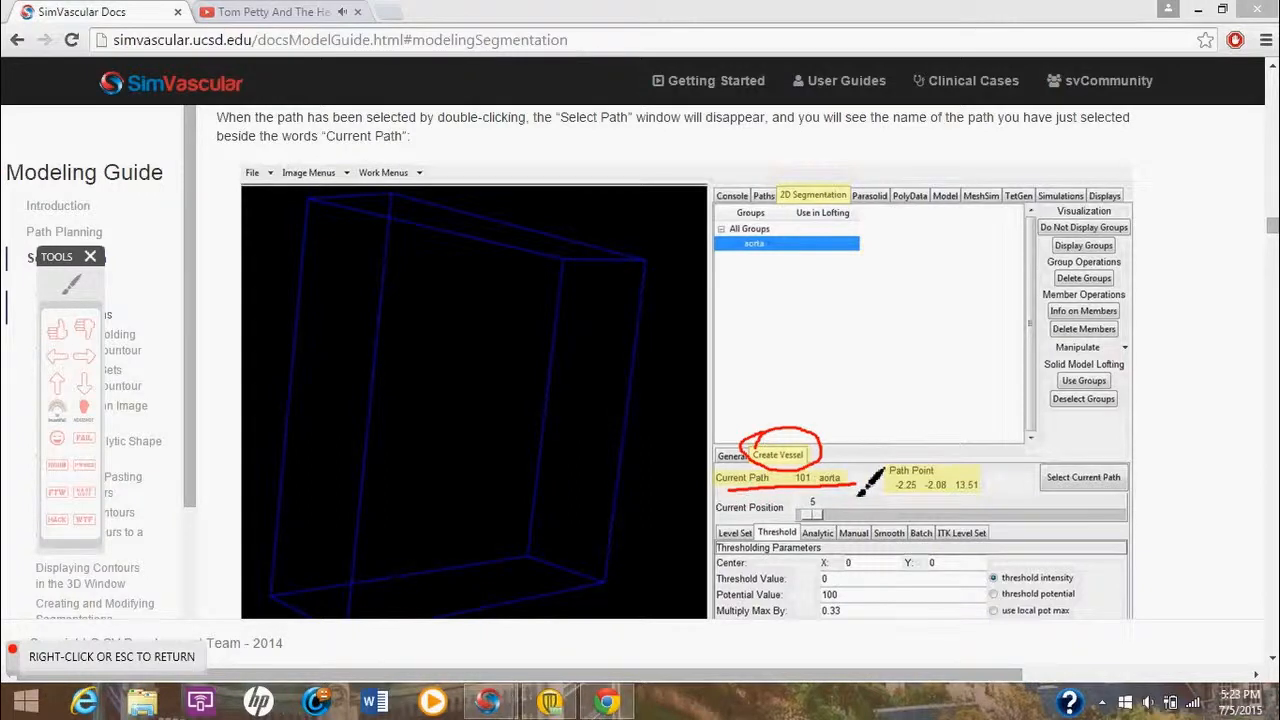
right_click(860, 421)
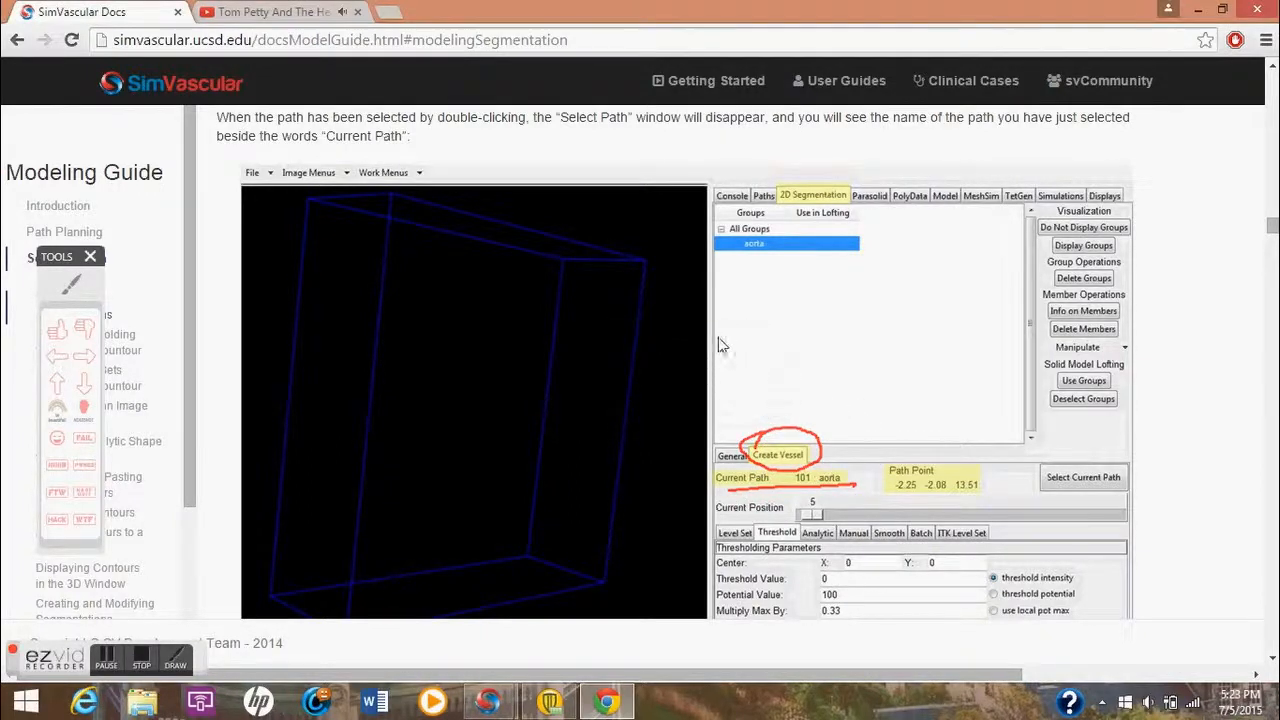
- Read the guide's instructions on selecting and displaying the current path, and switch back to SimVascular
scroll(796, 320, up, 2)
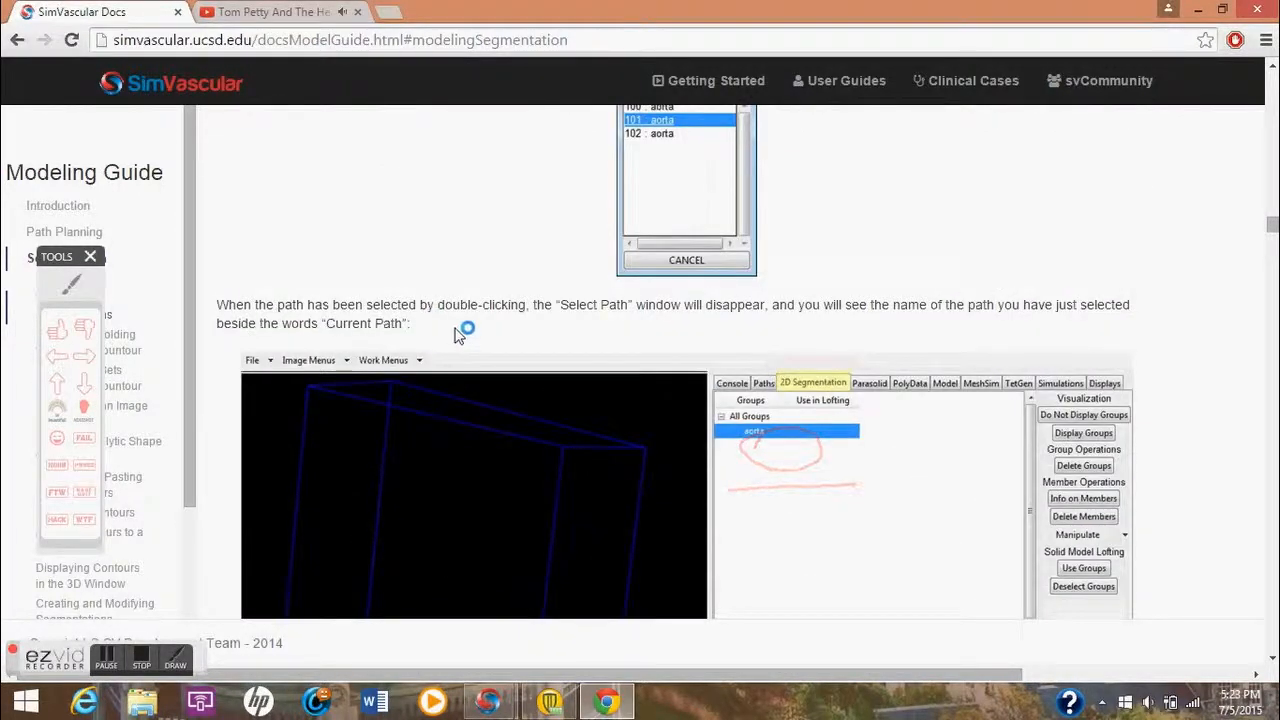
scroll(757, 335, up, 3)
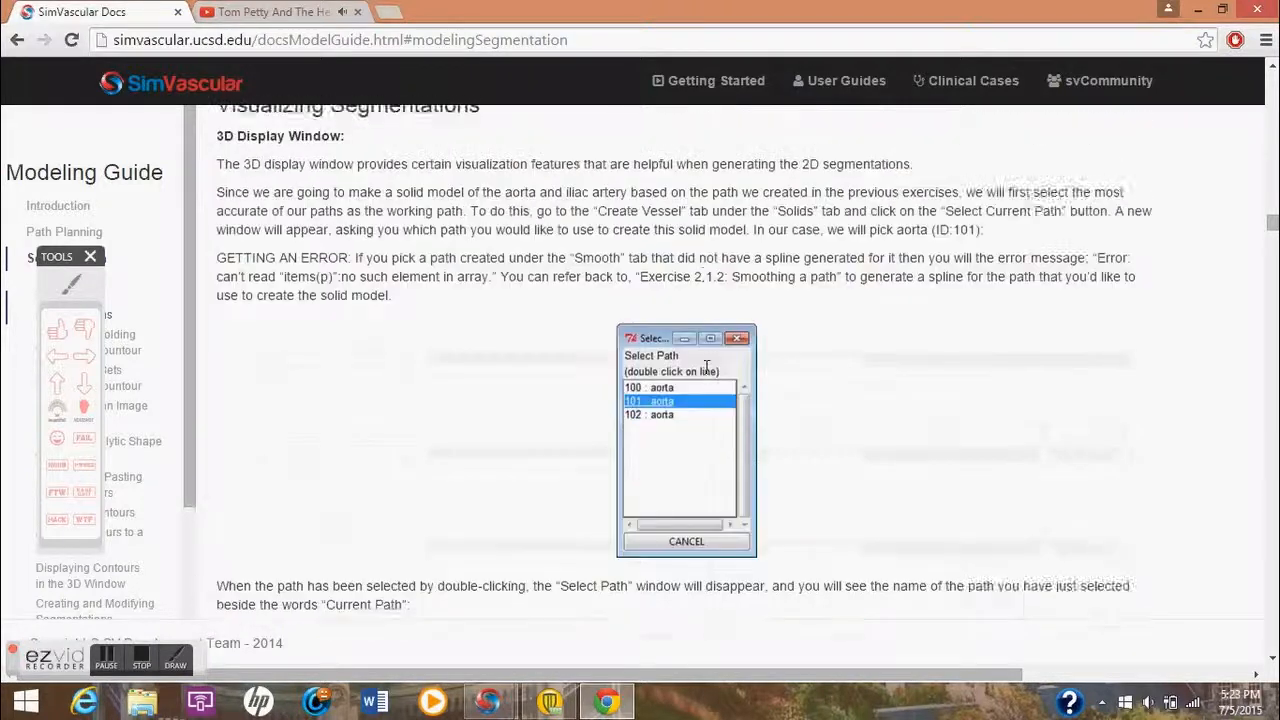
scroll(428, 371, down, 7)
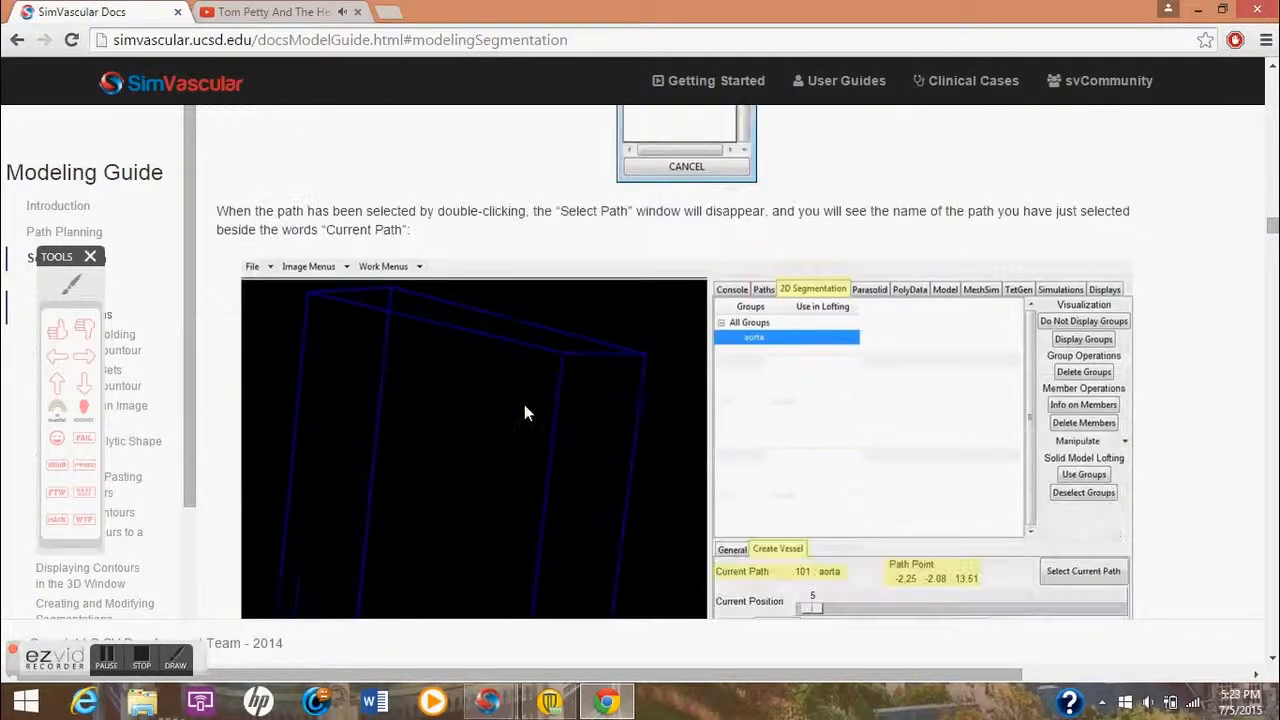
scroll(532, 425, down, 2)
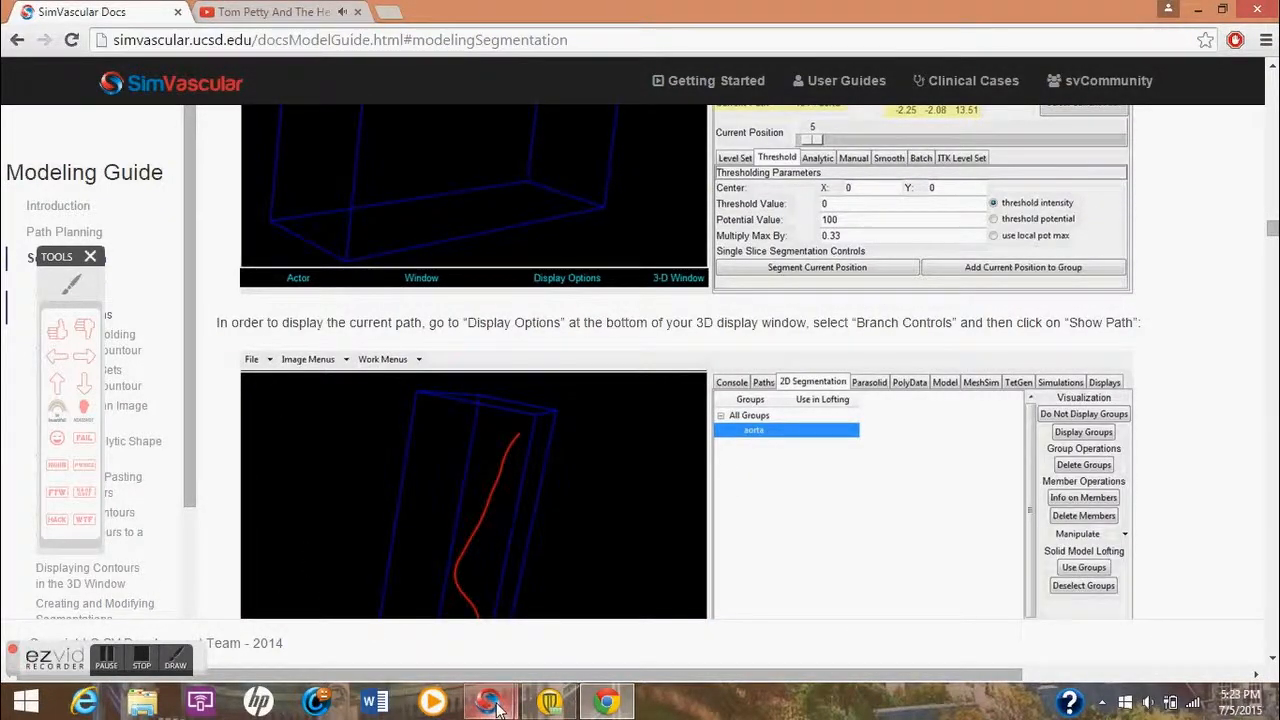
mouse_move(497, 706)
click(554, 601)
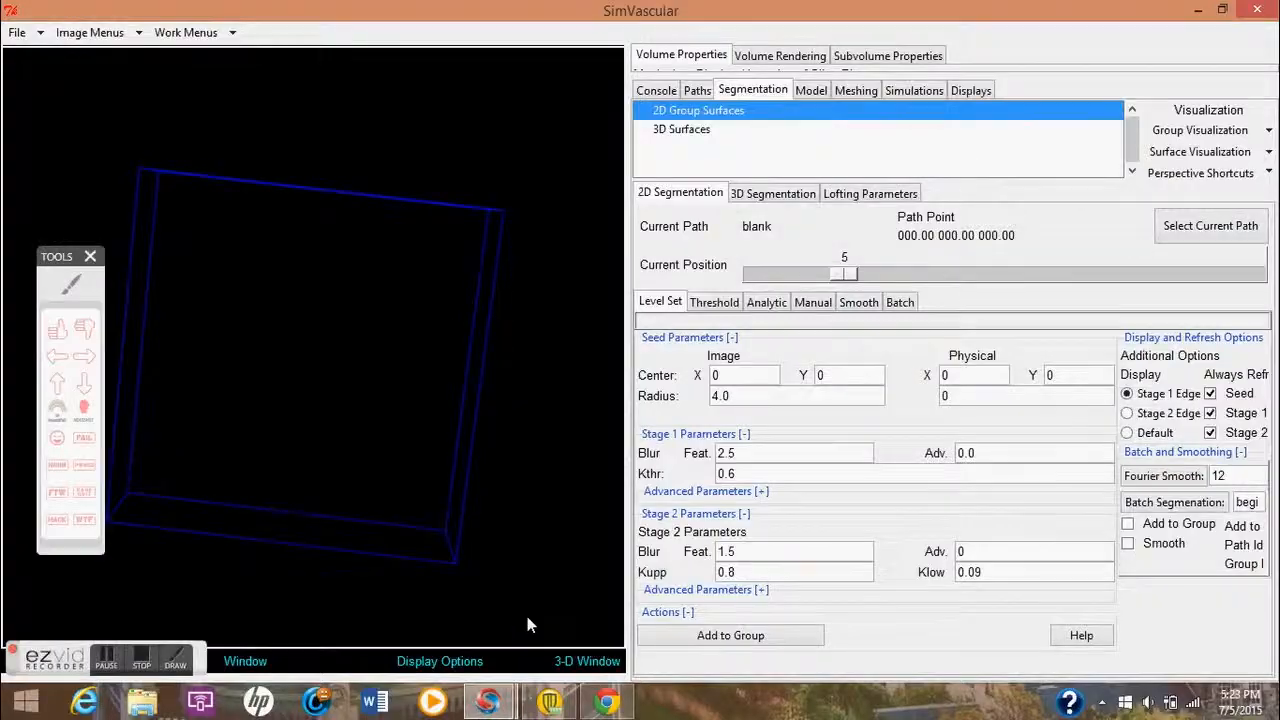
- Try to show the branch path in the 3D view before choosing a current path, and switch that display option back
click(472, 661)
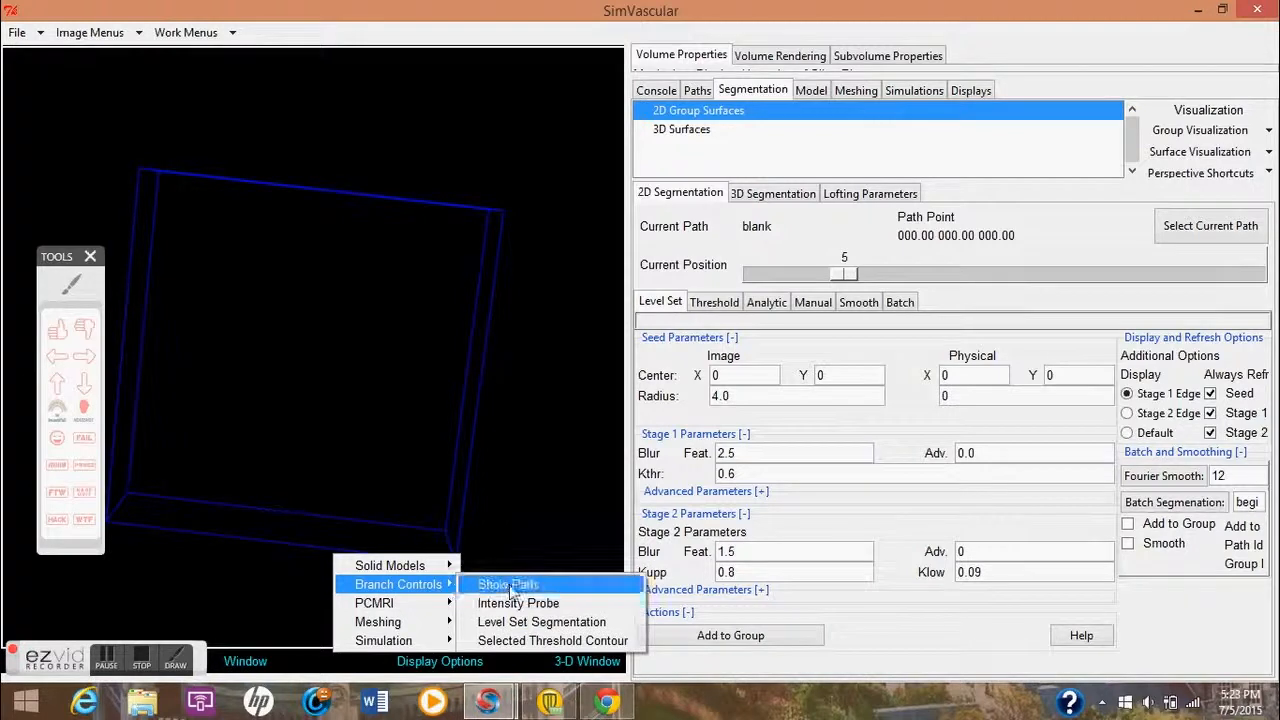
click(455, 583)
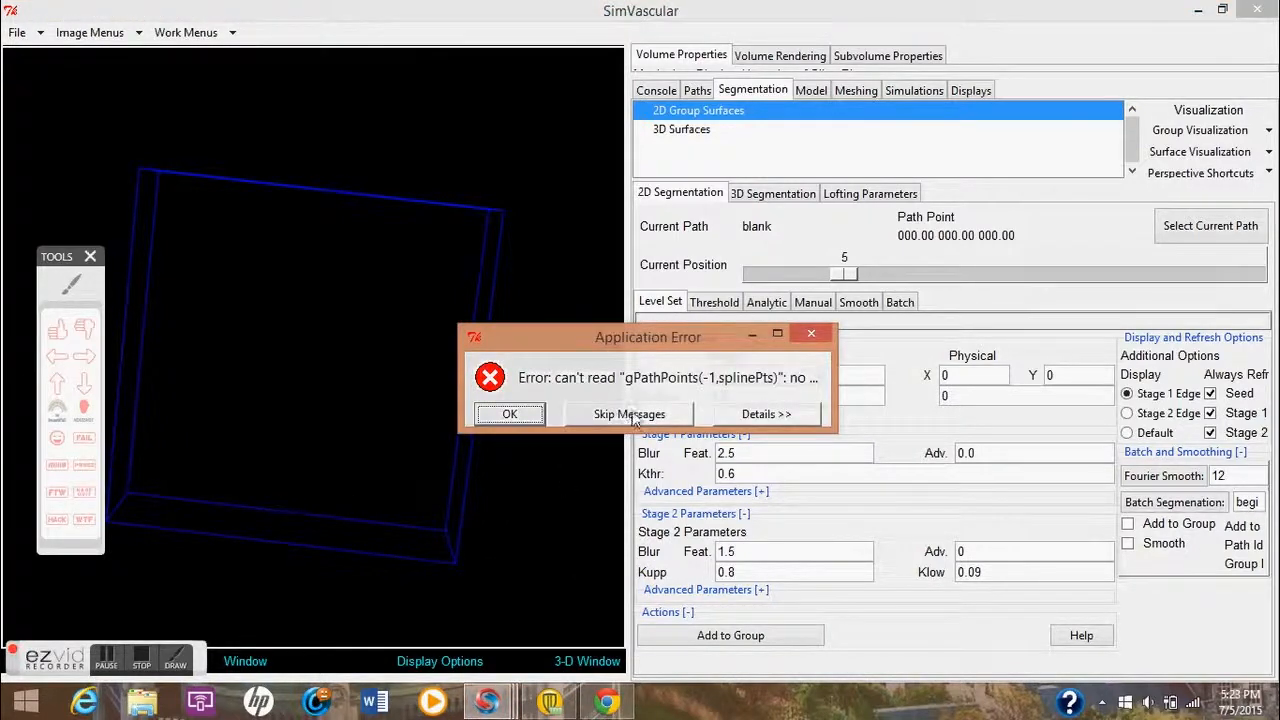
click(627, 414)
click(439, 661)
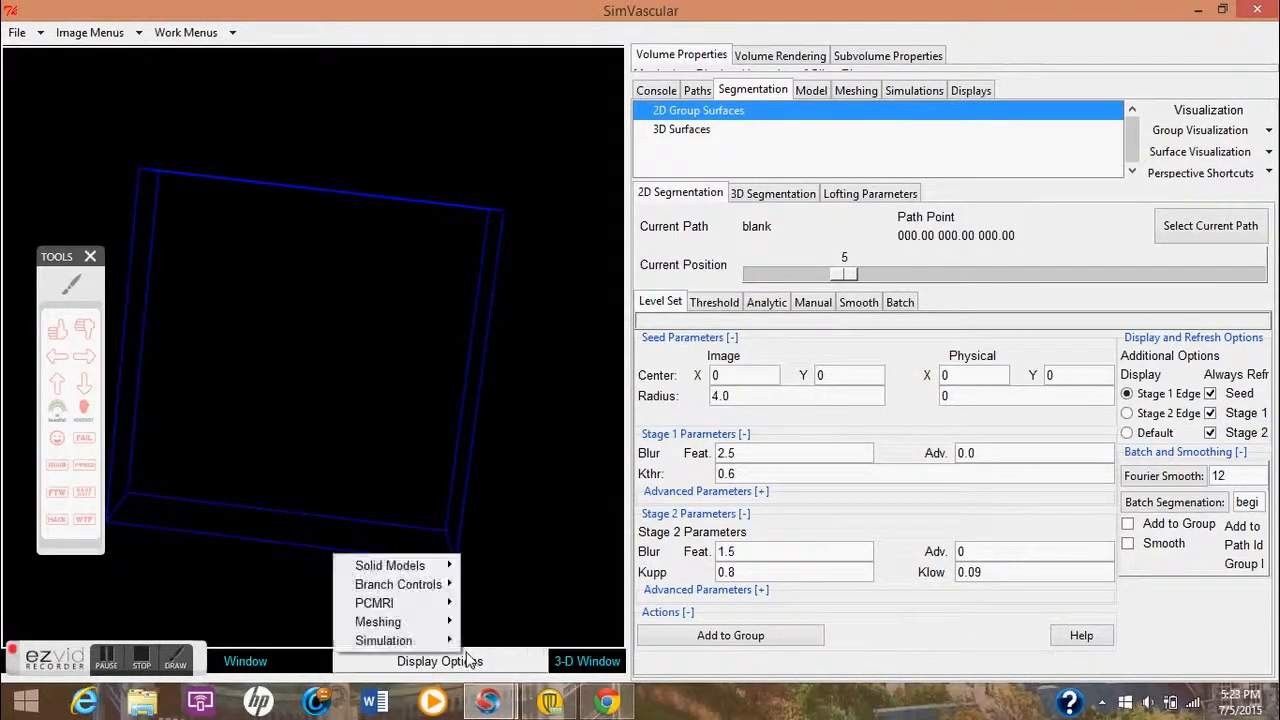
click(462, 584)
drag(459, 585, 372, 438)
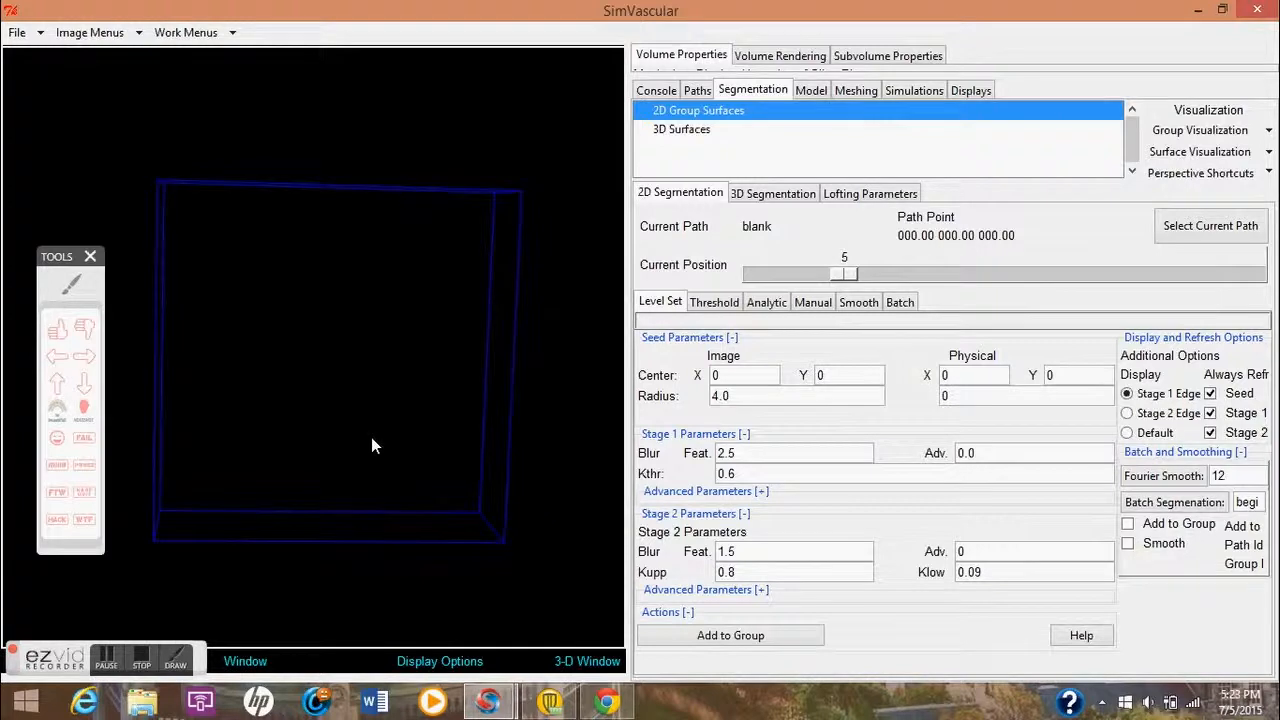
click(115, 667)
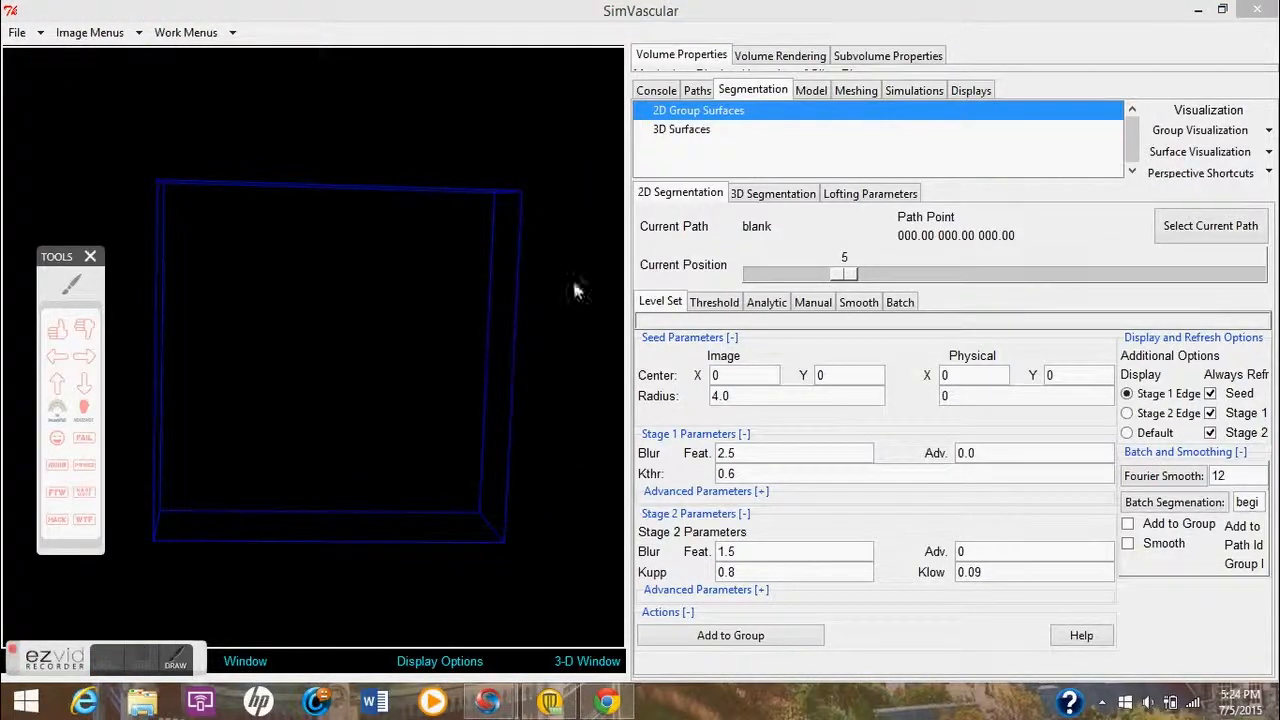
- Set 100 : aorta as the current path for 2D segmentation and show the path in the 3D view
click(1187, 228)
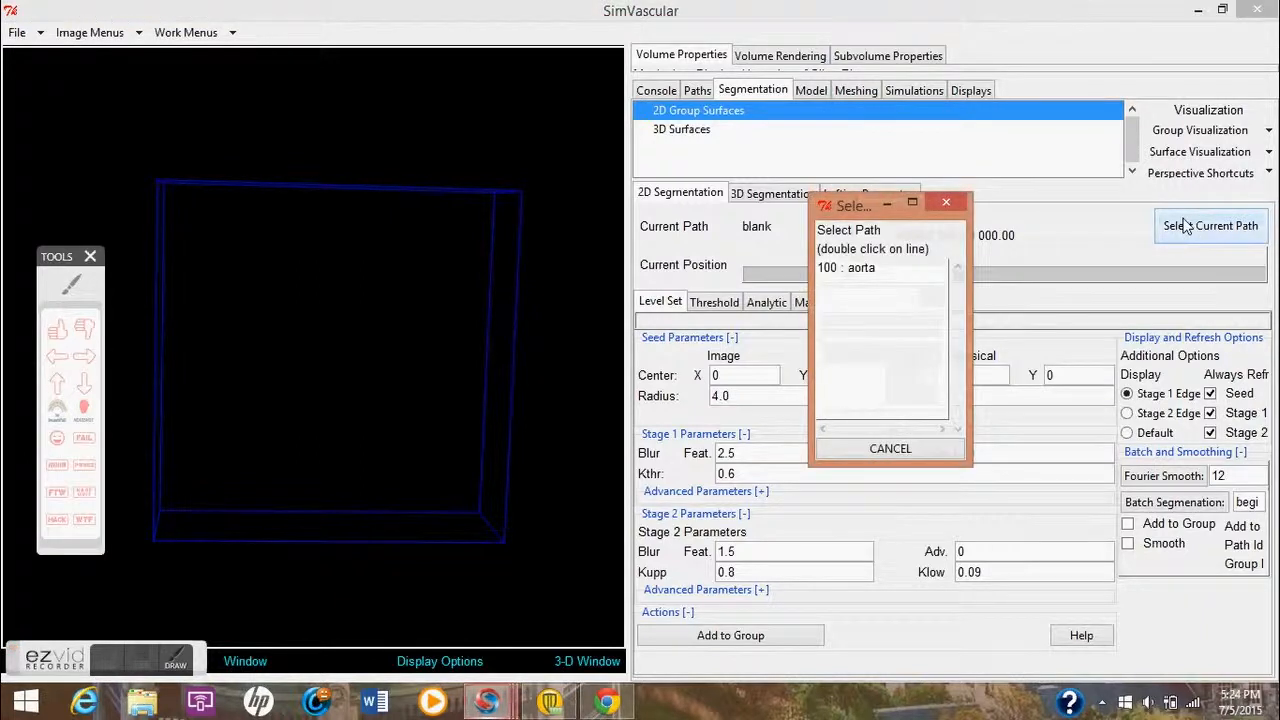
double_click(860, 268)
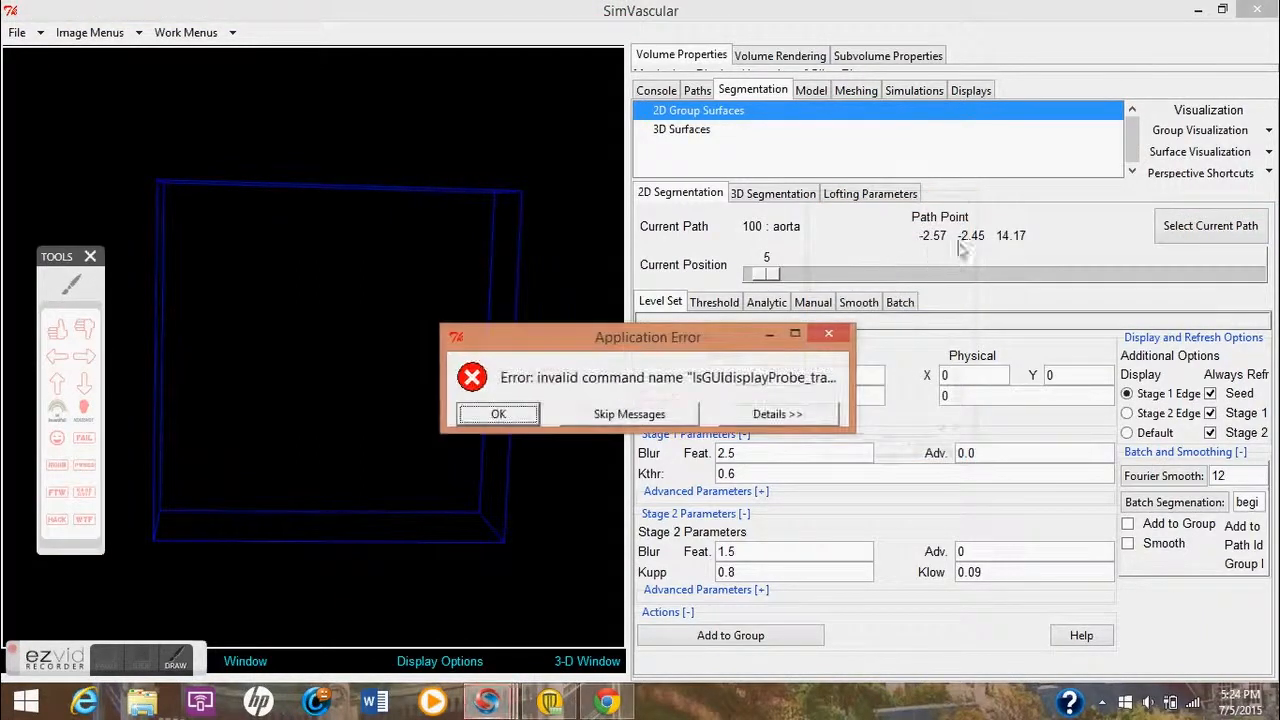
click(497, 412)
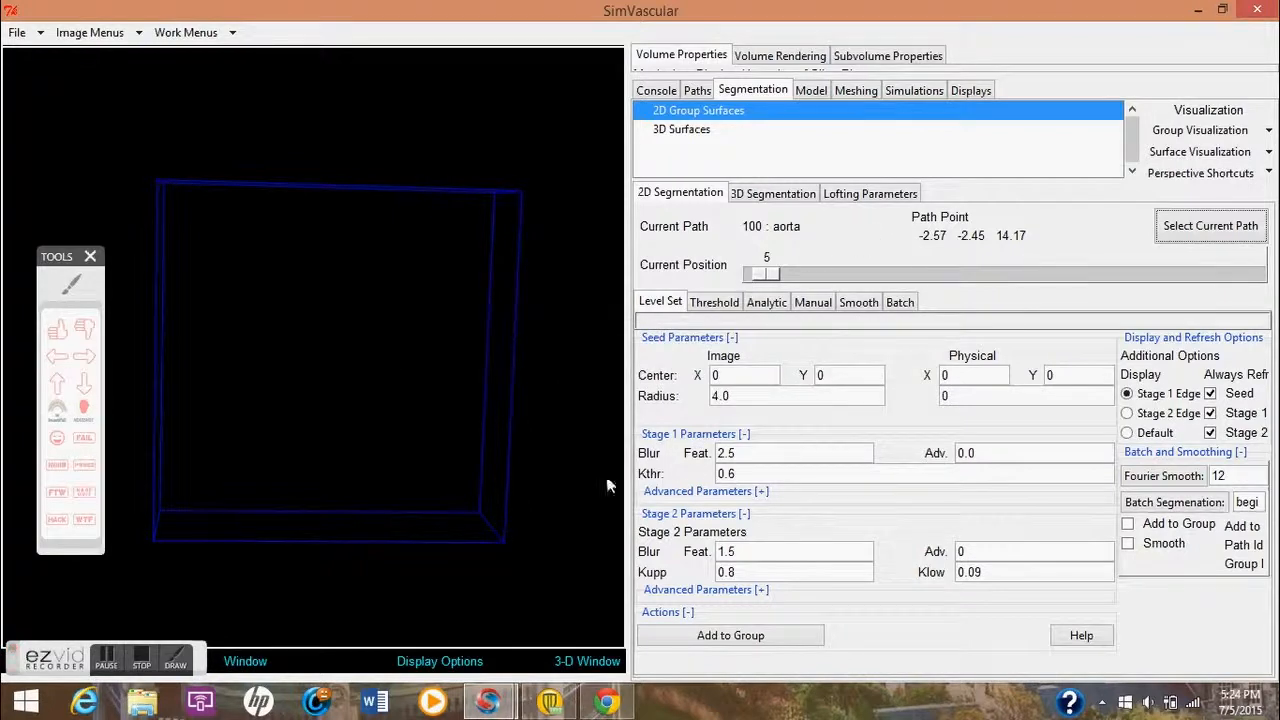
click(439, 661)
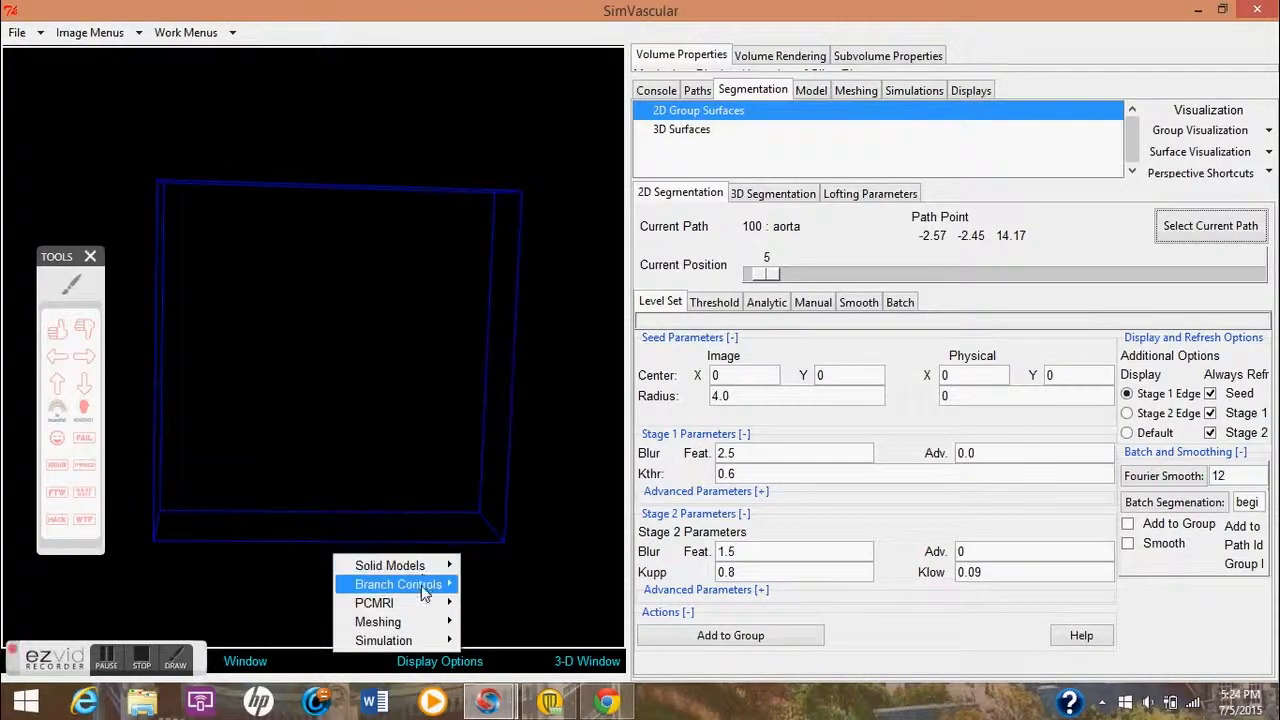
mouse_move(435, 589)
click(507, 585)
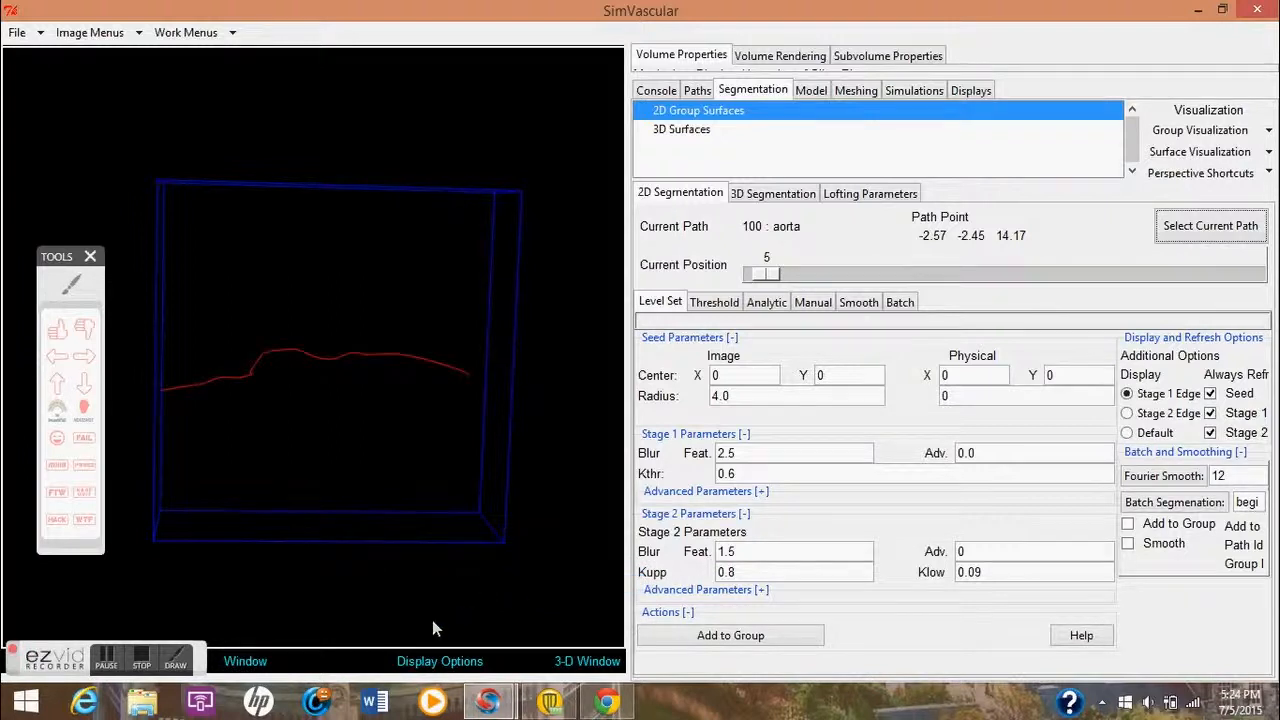
drag(364, 406, 389, 521)
- Try to display the intensity probe on the aorta path in the 3D view
click(440, 661)
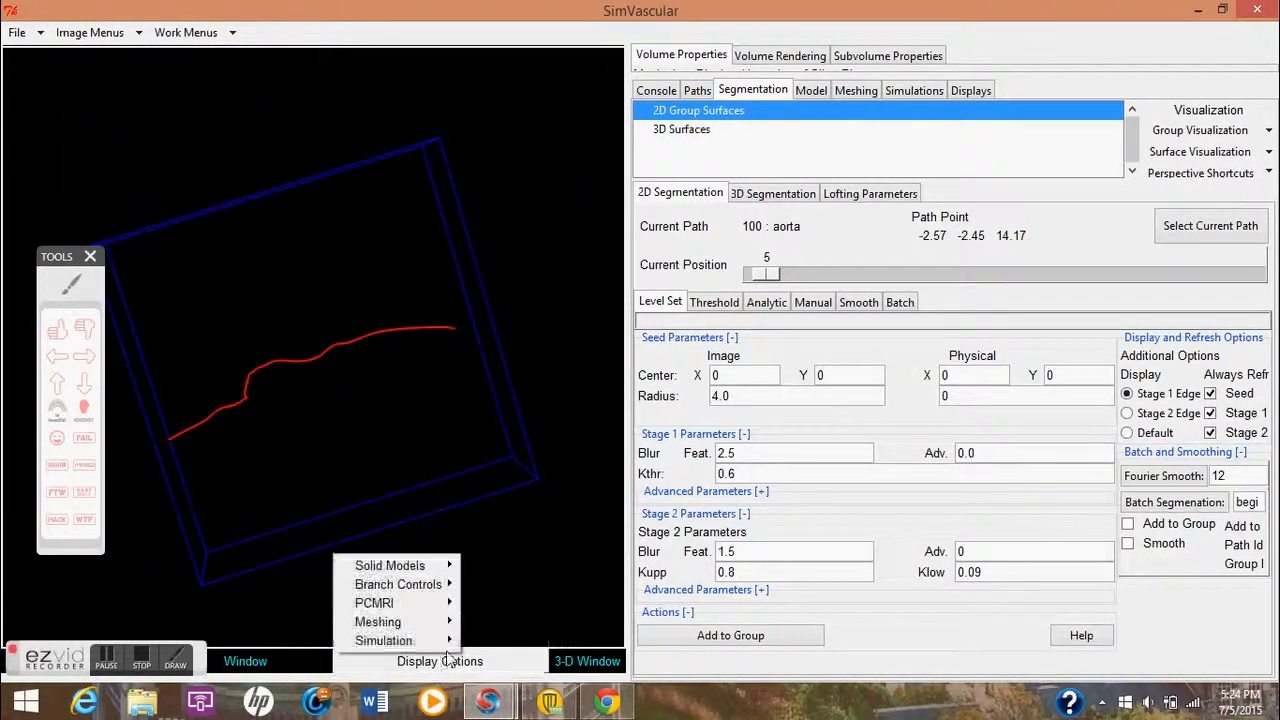
mouse_move(445, 585)
click(521, 603)
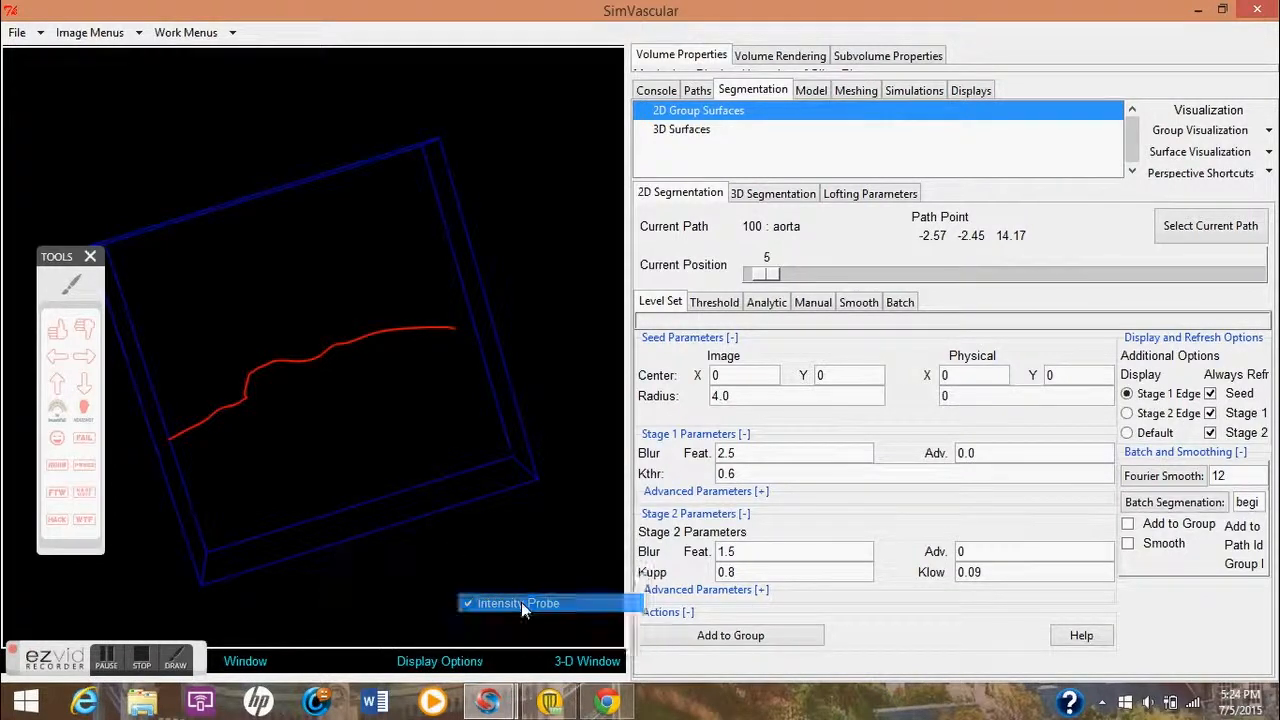
mouse_move(327, 423)
mouse_down()
mouse_move(358, 411)
mouse_move(318, 424)
mouse_up()
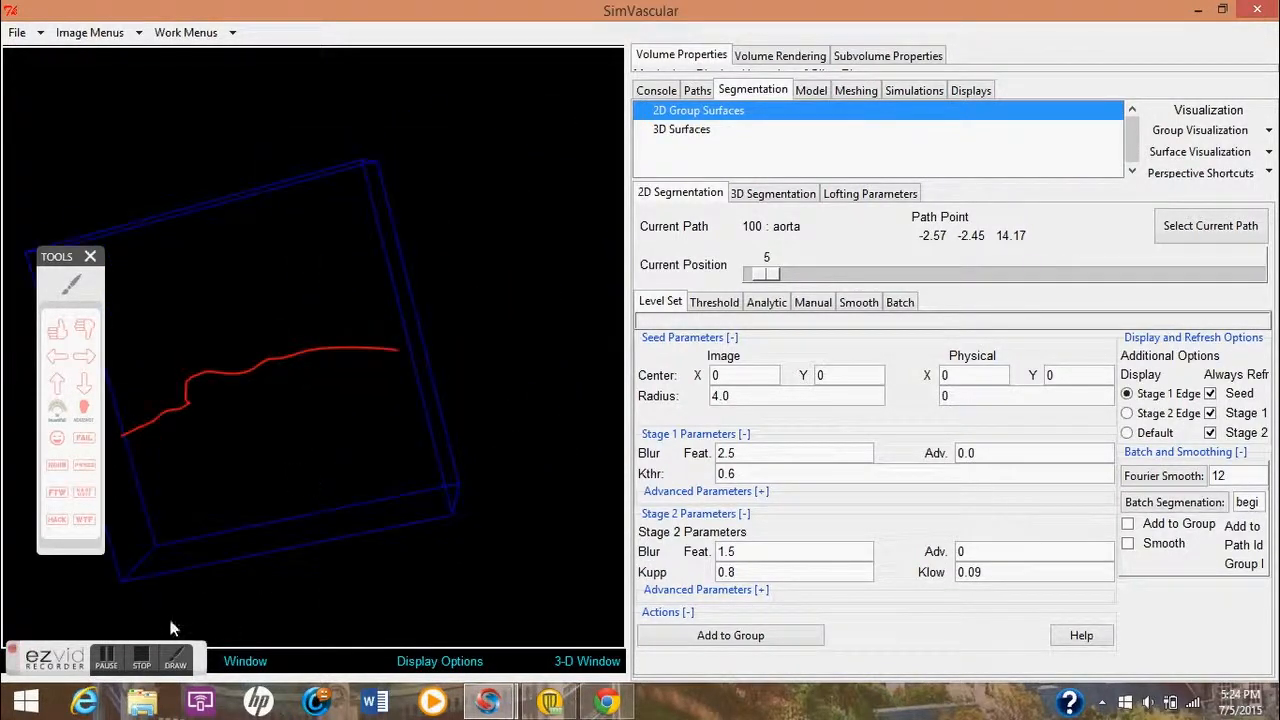
click(122, 659)
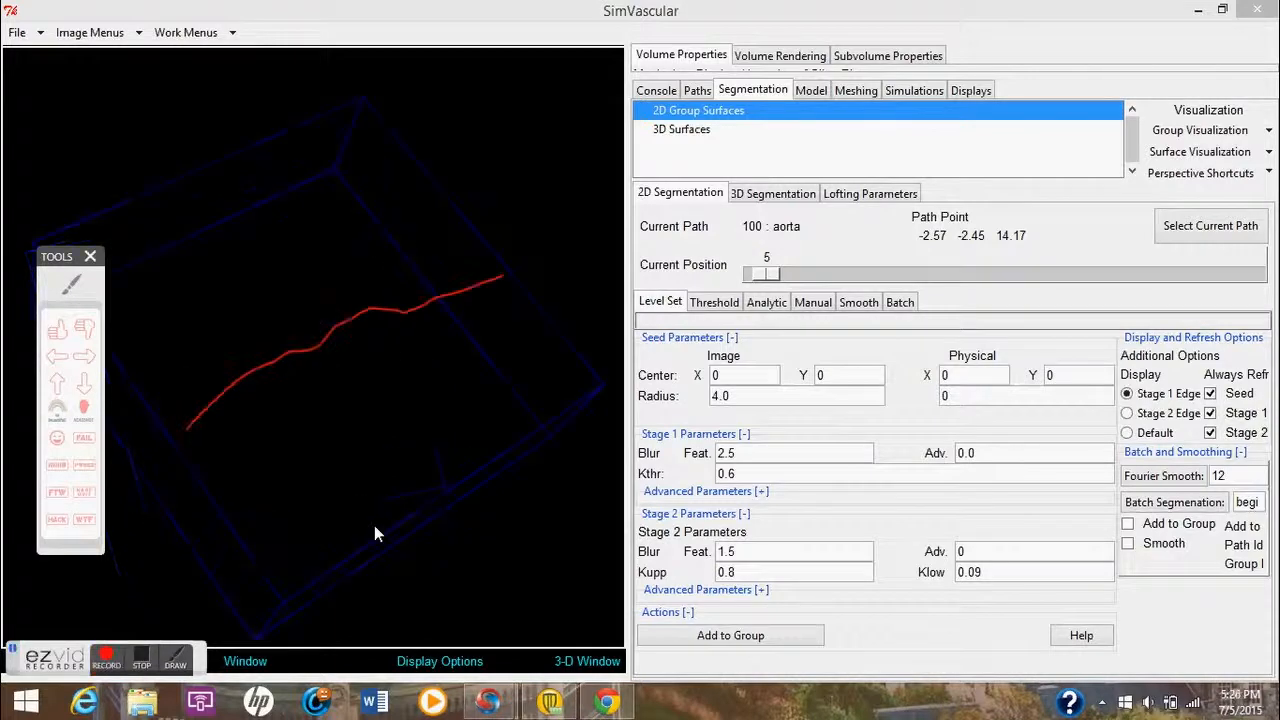
- Display the intensity probe on the aorta path and move the current position to 50
click(445, 663)
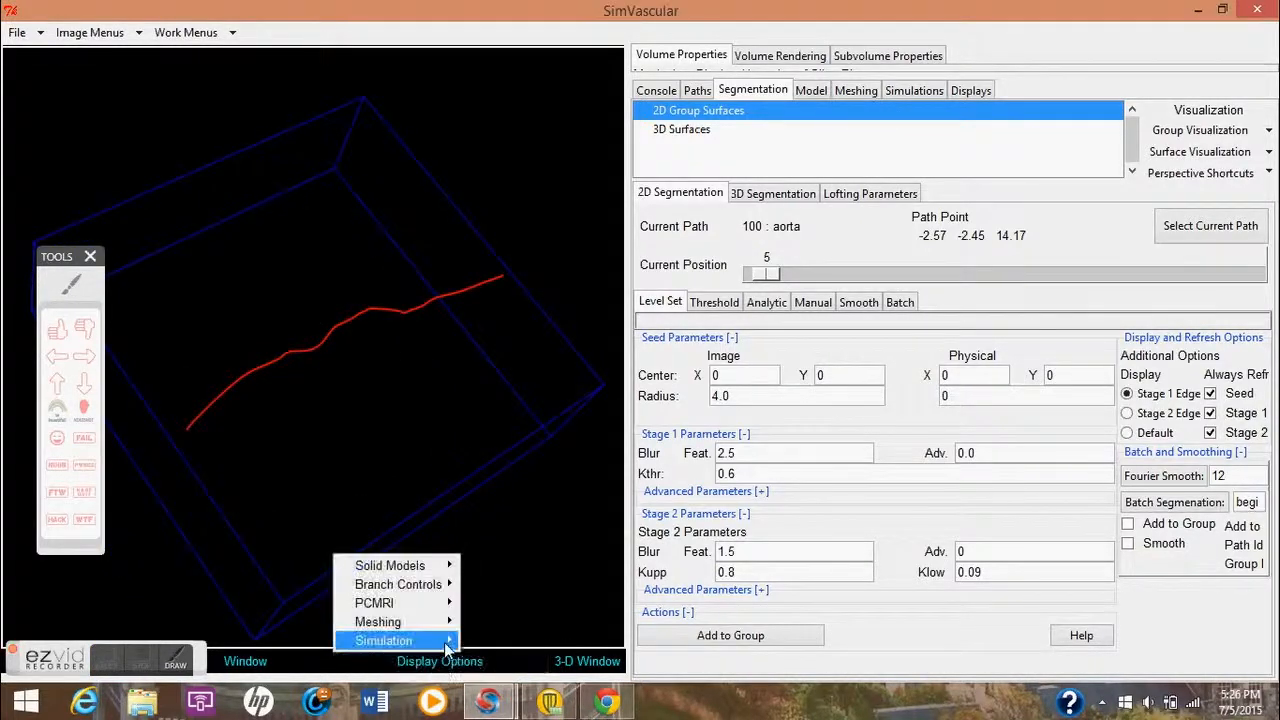
mouse_move(448, 591)
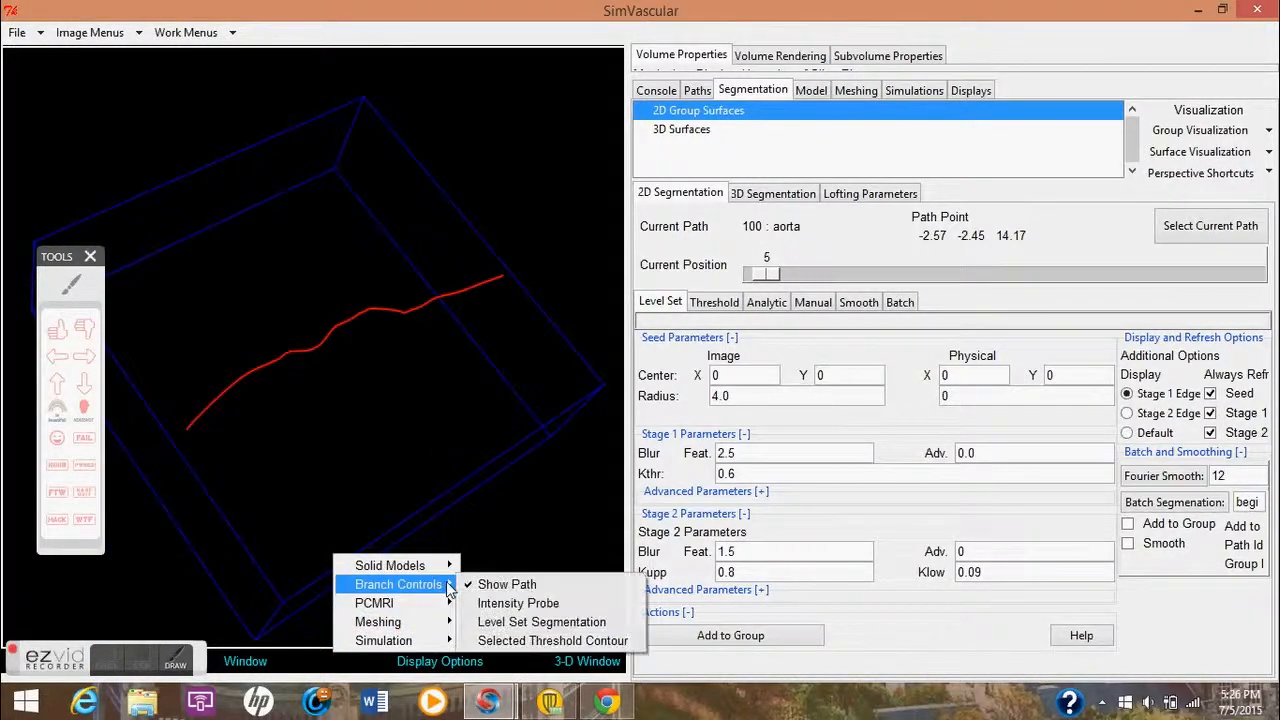
click(495, 603)
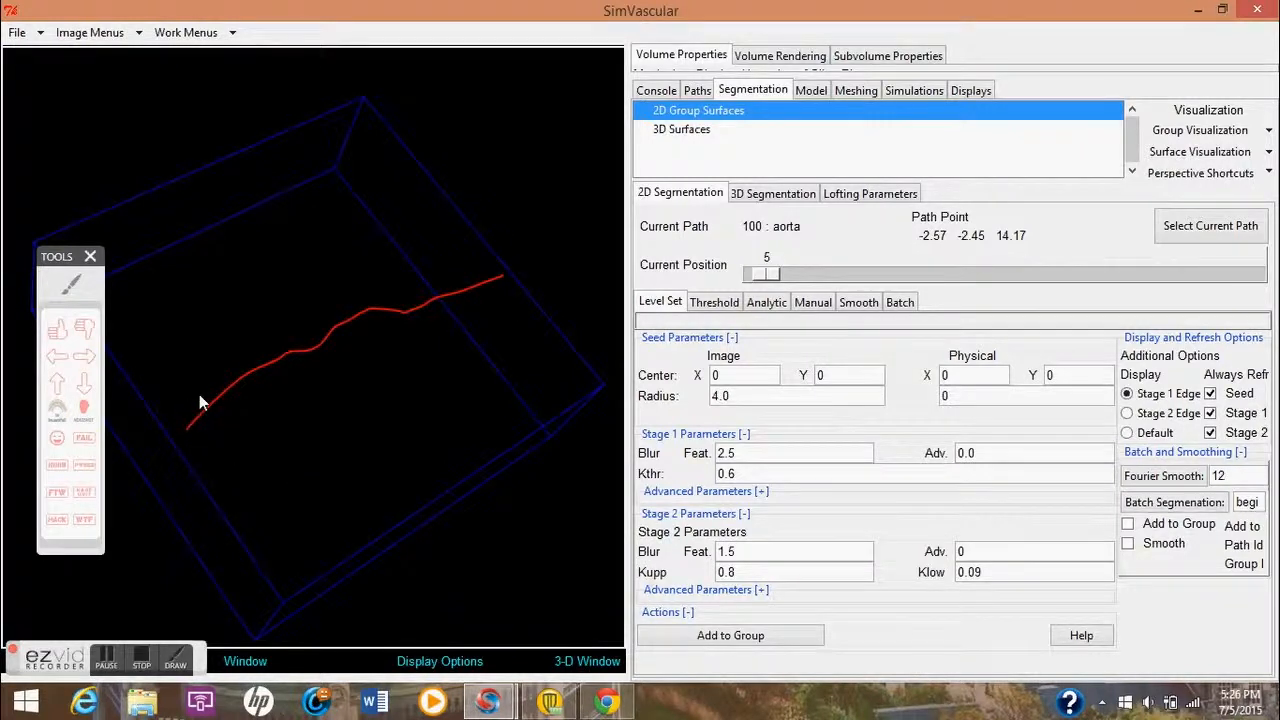
mouse_move(291, 485)
mouse_down()
mouse_move(304, 468)
mouse_move(276, 435)
mouse_move(304, 364)
mouse_up()
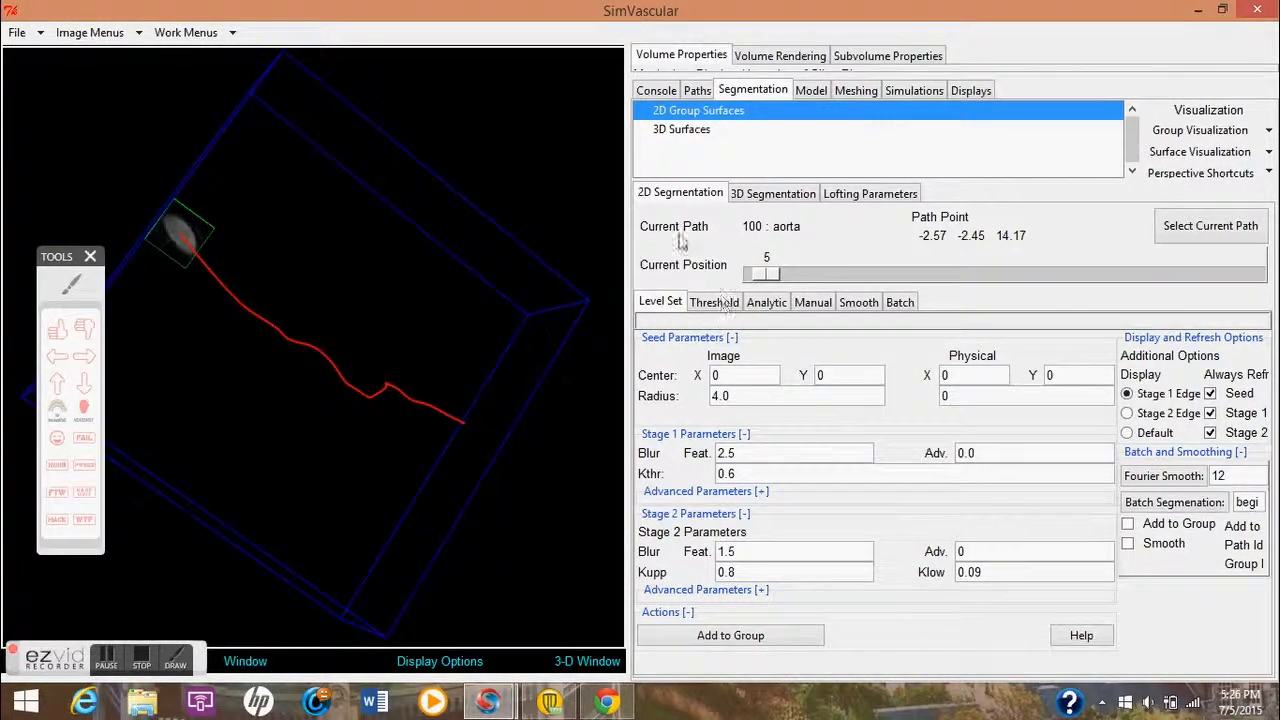
mouse_move(766, 276)
mouse_down()
mouse_move(955, 262)
mouse_move(837, 290)
mouse_up()
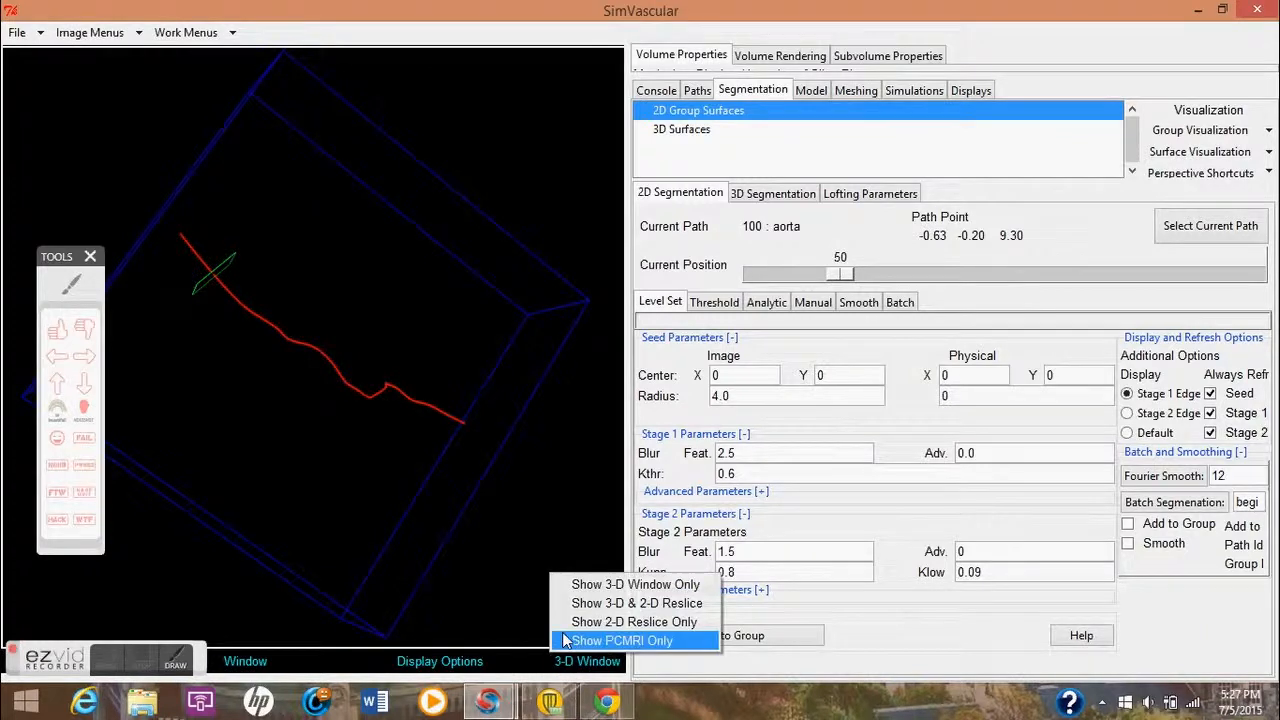
- Switch the layout to 3-D & 2-D Reslice and show the image in both the 2-D Potential and 2-D Intensity windows
click(577, 604)
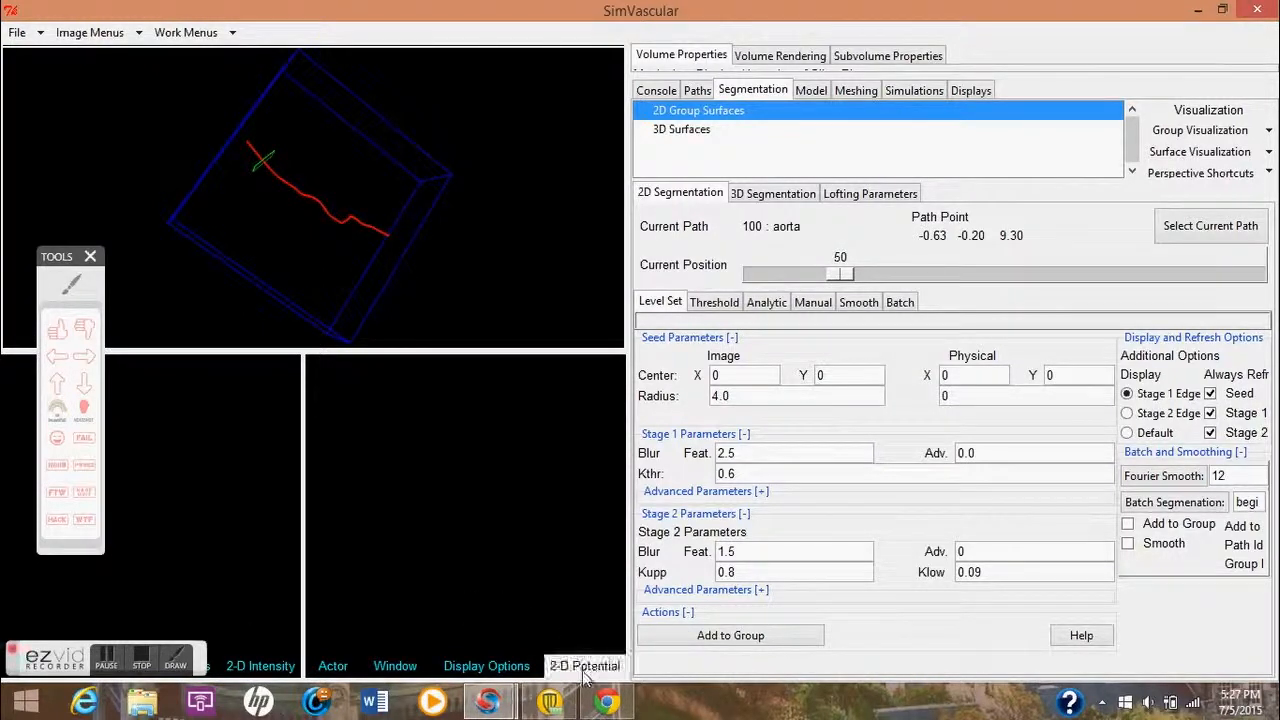
click(484, 667)
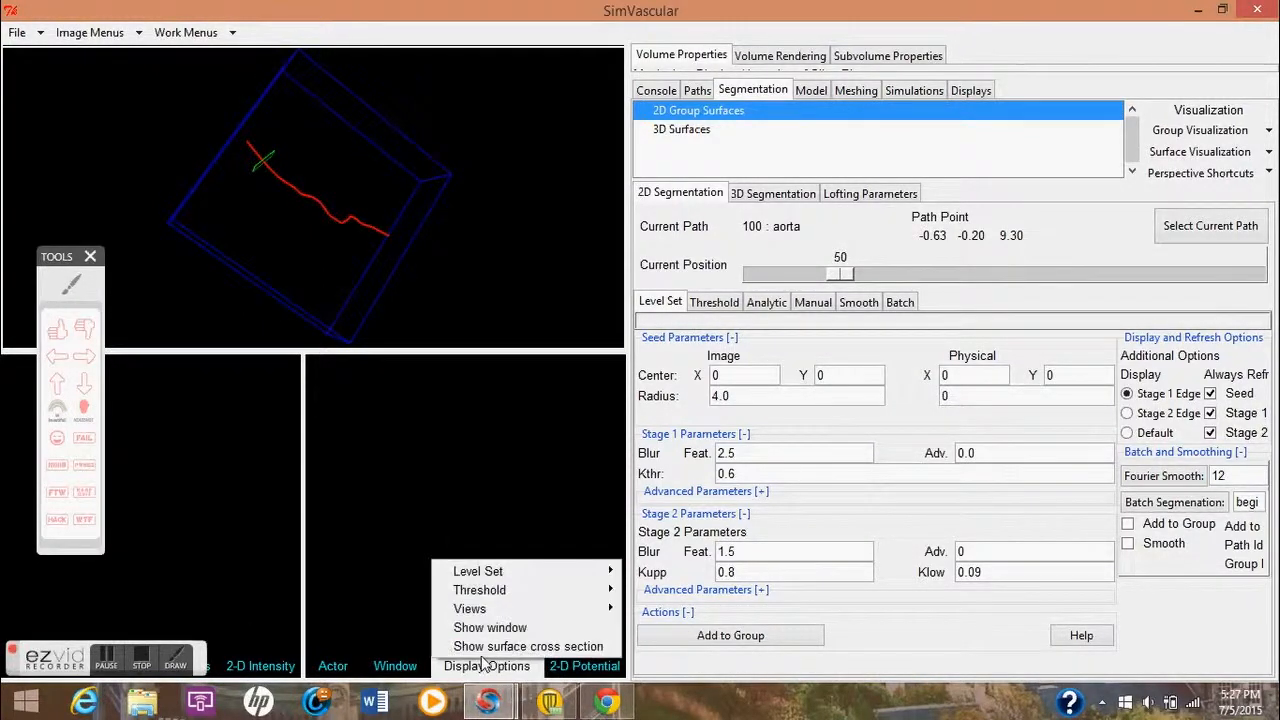
mouse_move(481, 592)
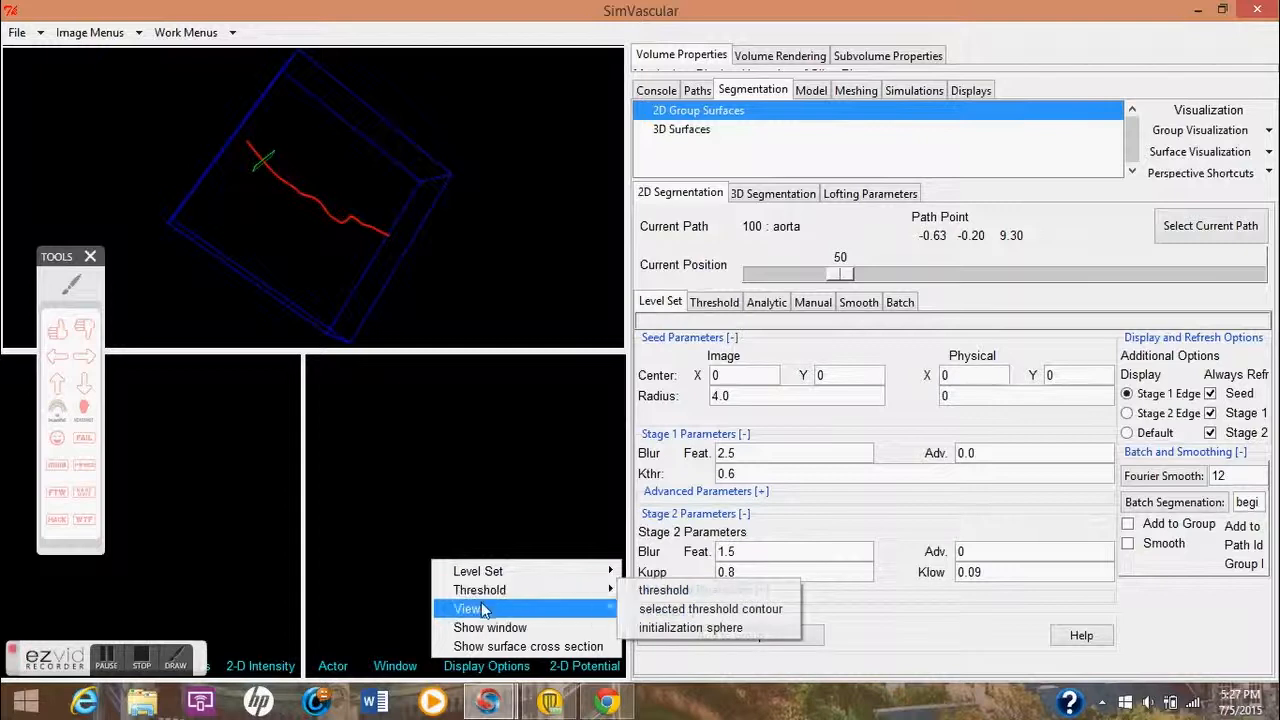
click(477, 622)
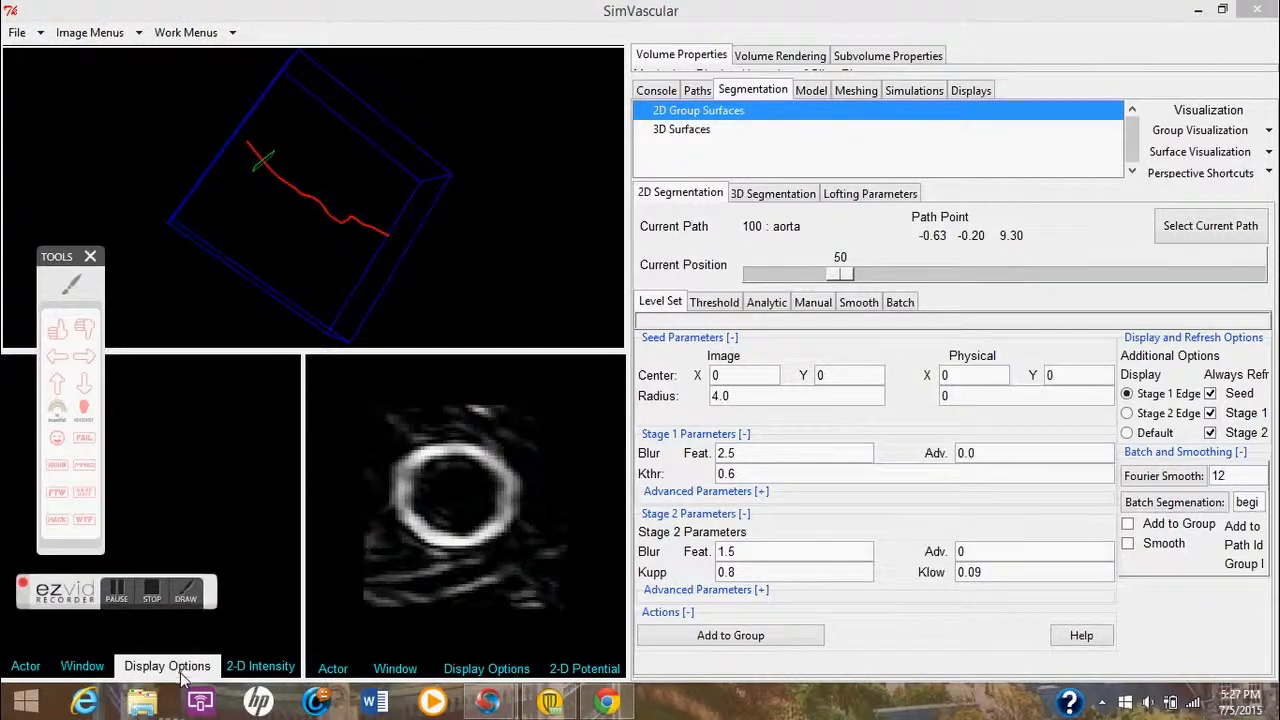
click(181, 668)
click(195, 627)
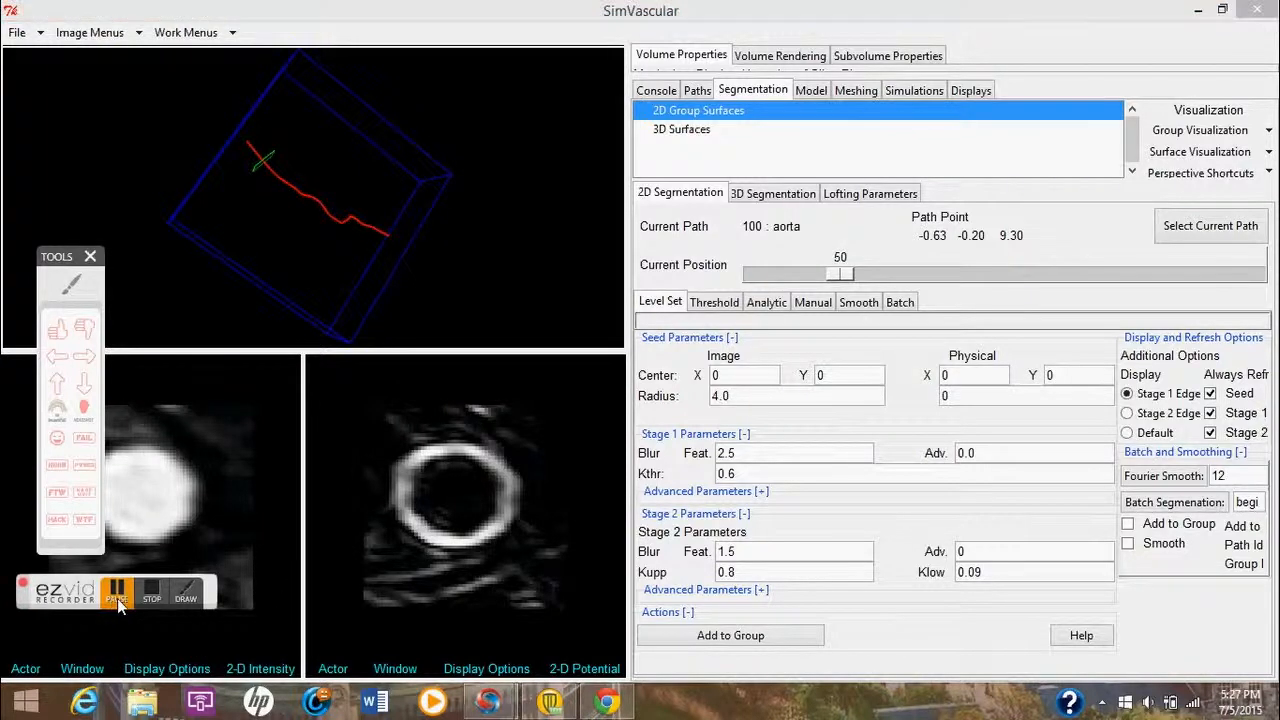
click(200, 590)
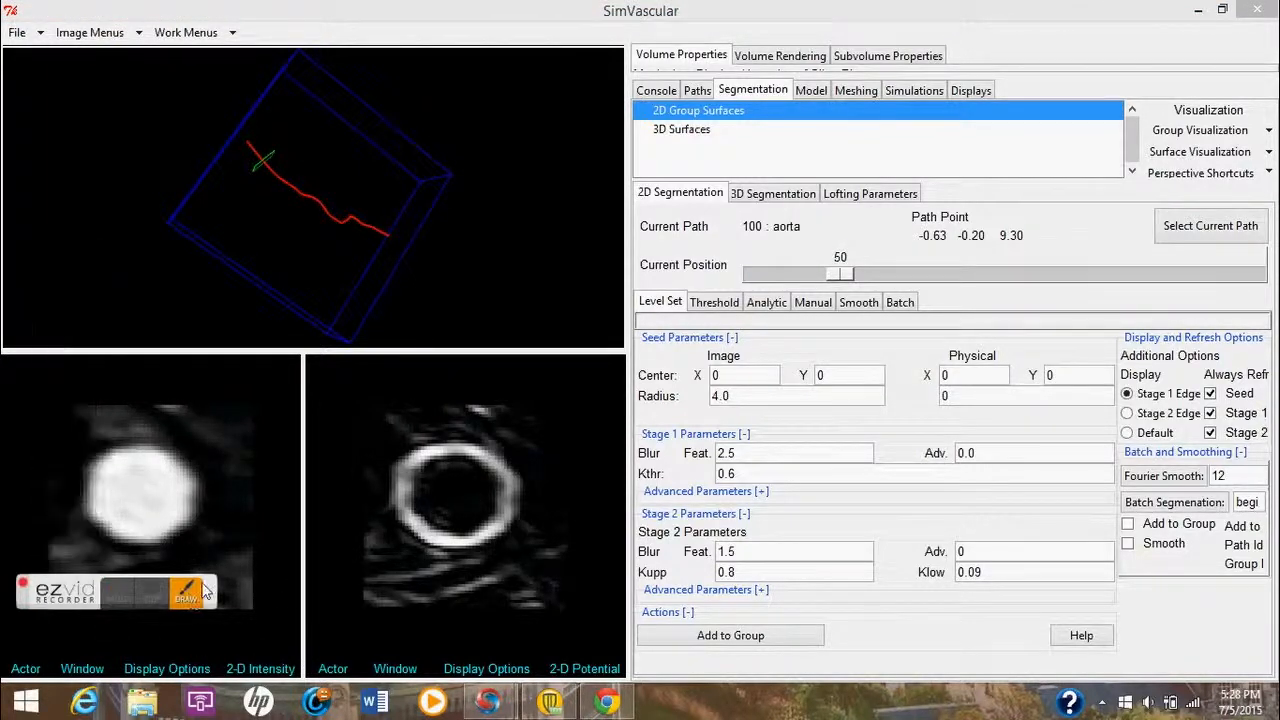
click(192, 590)
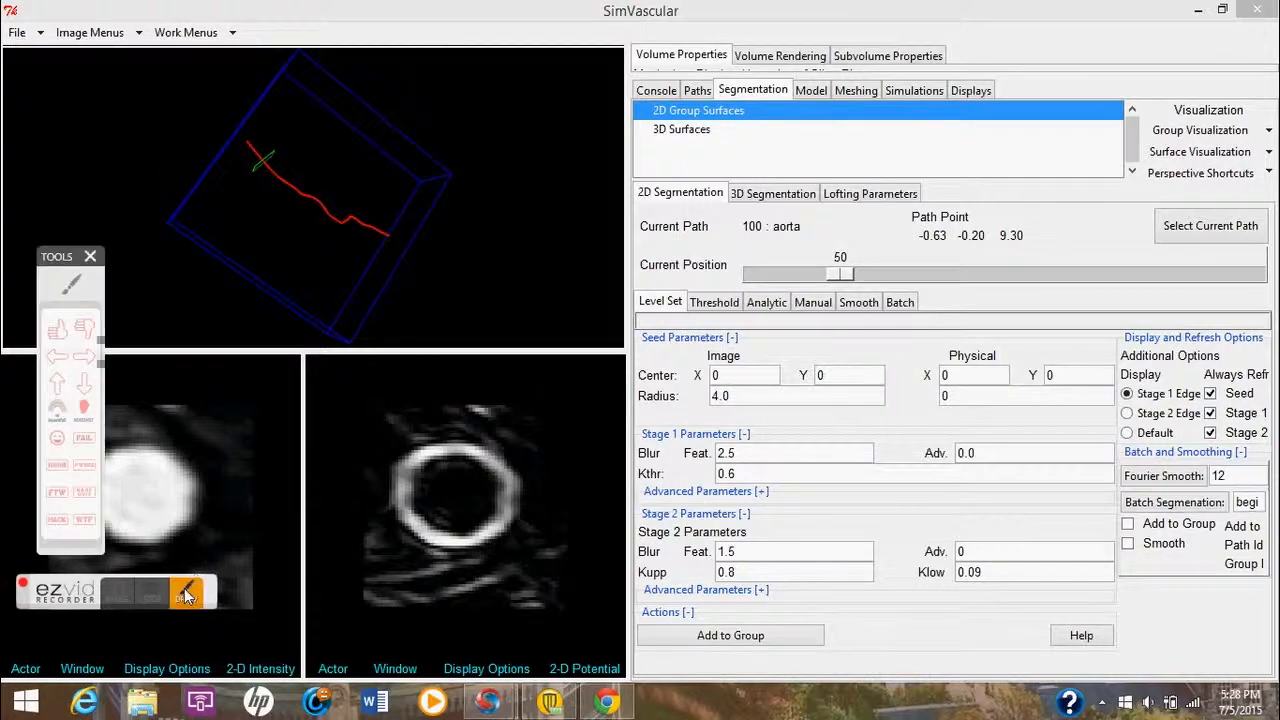
click(70, 286)
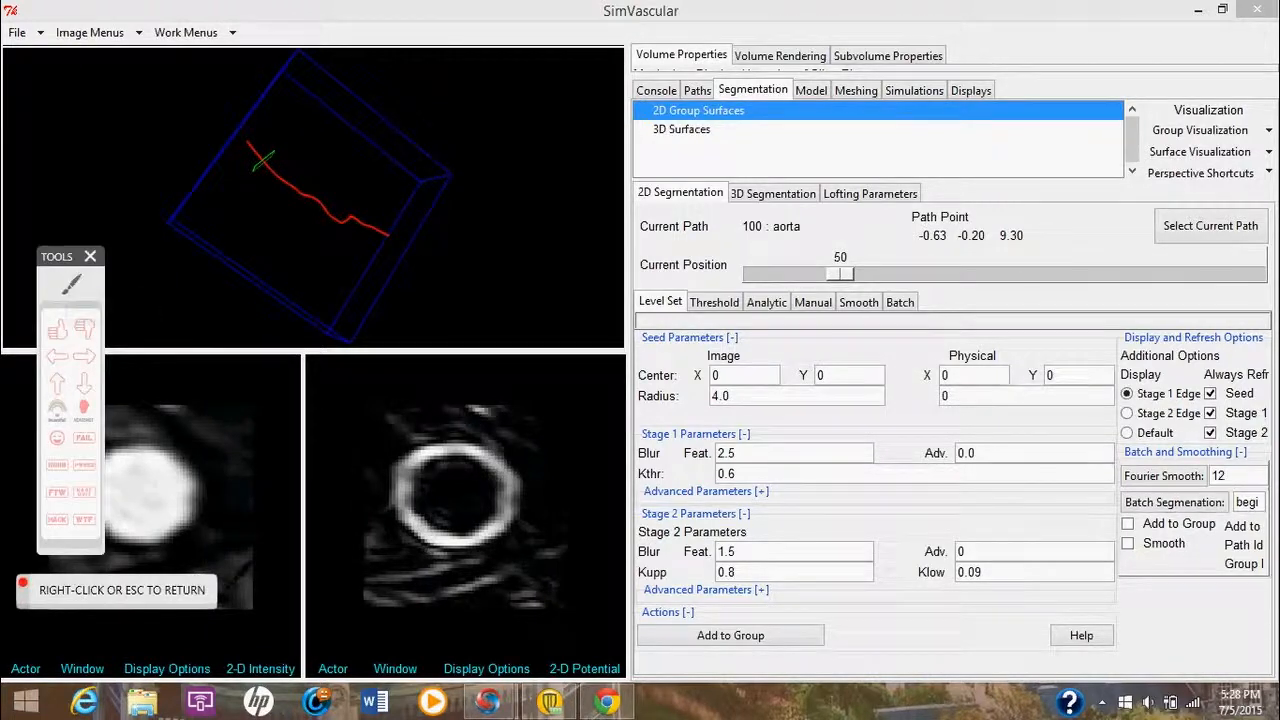
mouse_move(231, 622)
mouse_down()
mouse_move(292, 642)
mouse_move(296, 676)
mouse_move(230, 616)
mouse_up()
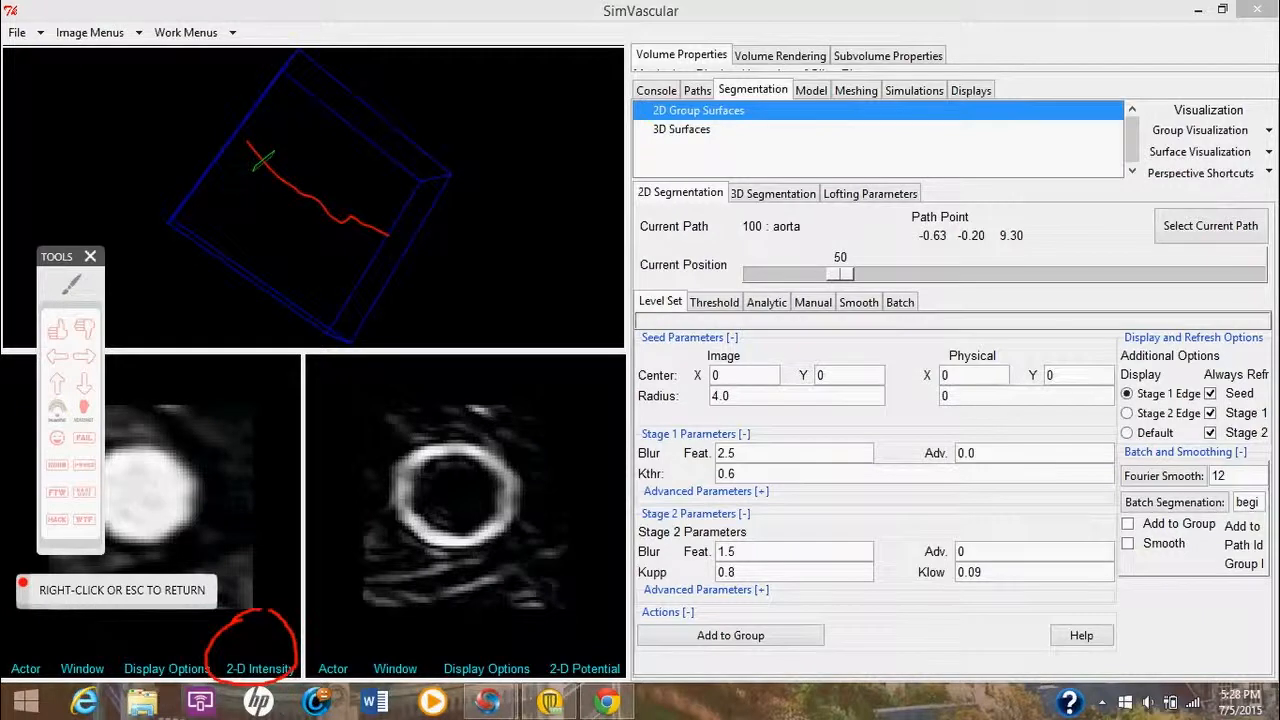
mouse_move(575, 632)
mouse_down()
mouse_move(648, 652)
mouse_move(545, 668)
mouse_move(560, 645)
mouse_up()
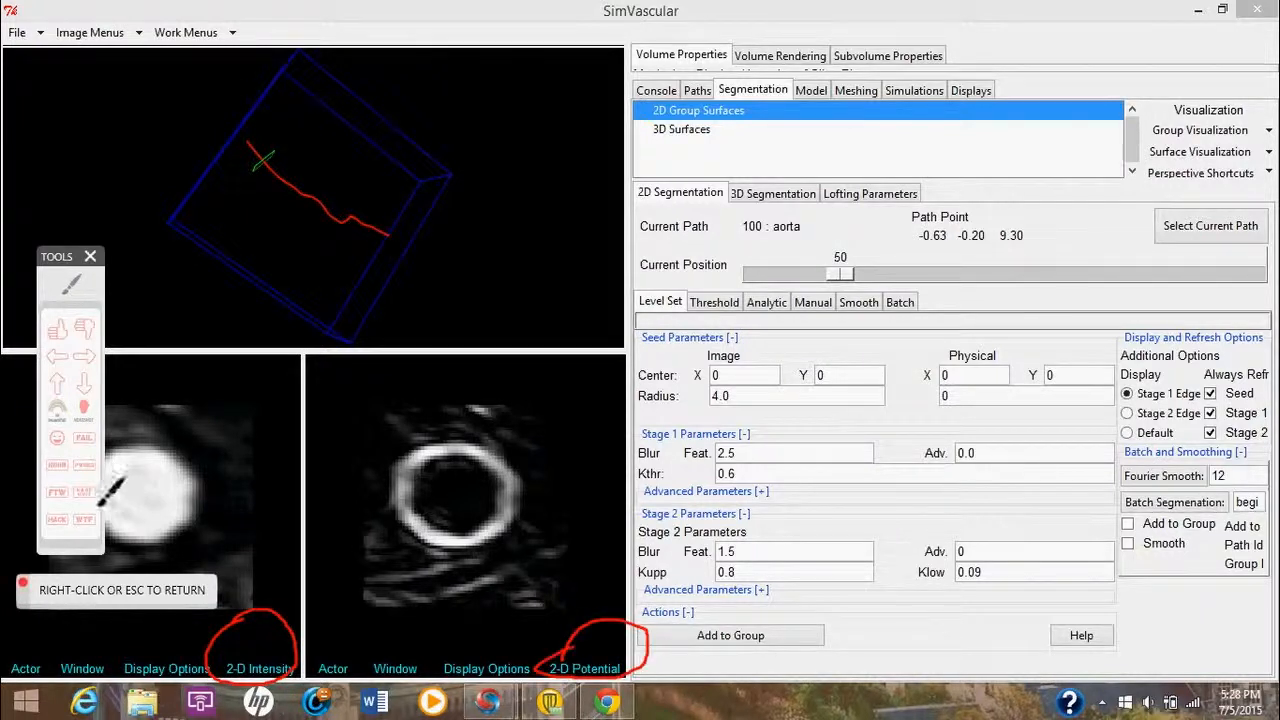
right_click(173, 373)
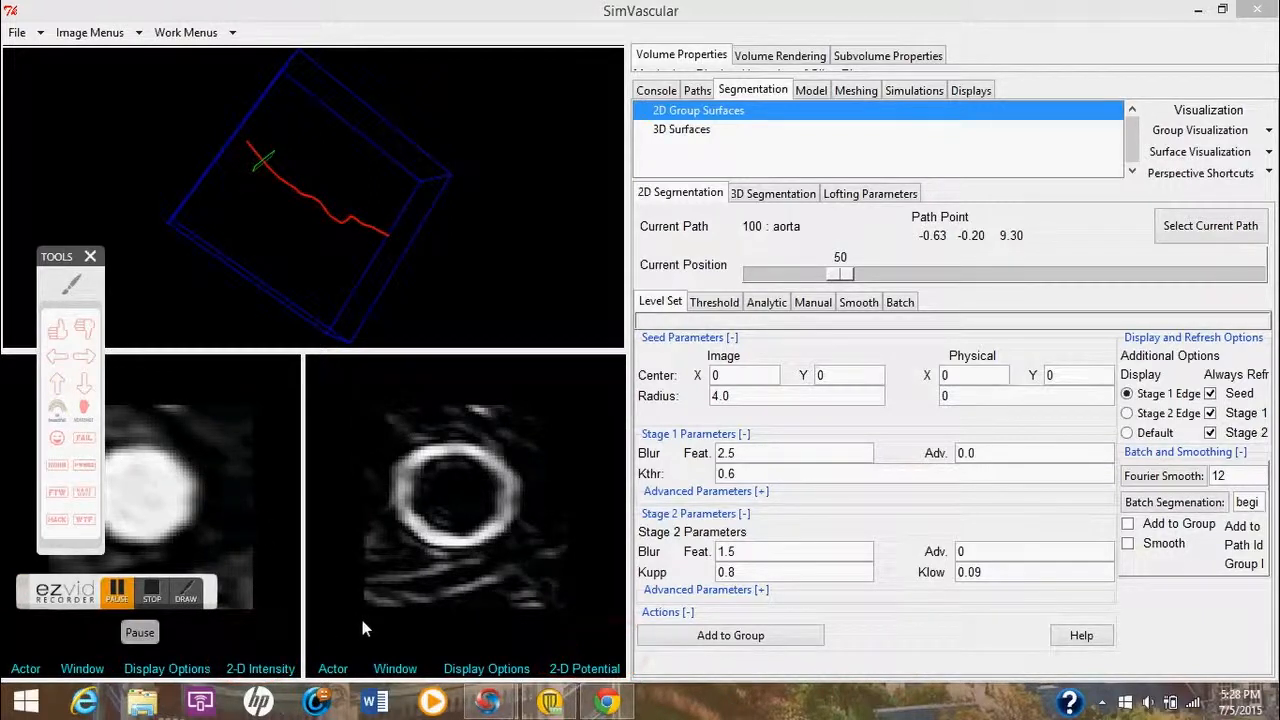
- Apply a view option to the 2-D Intensity window
click(190, 668)
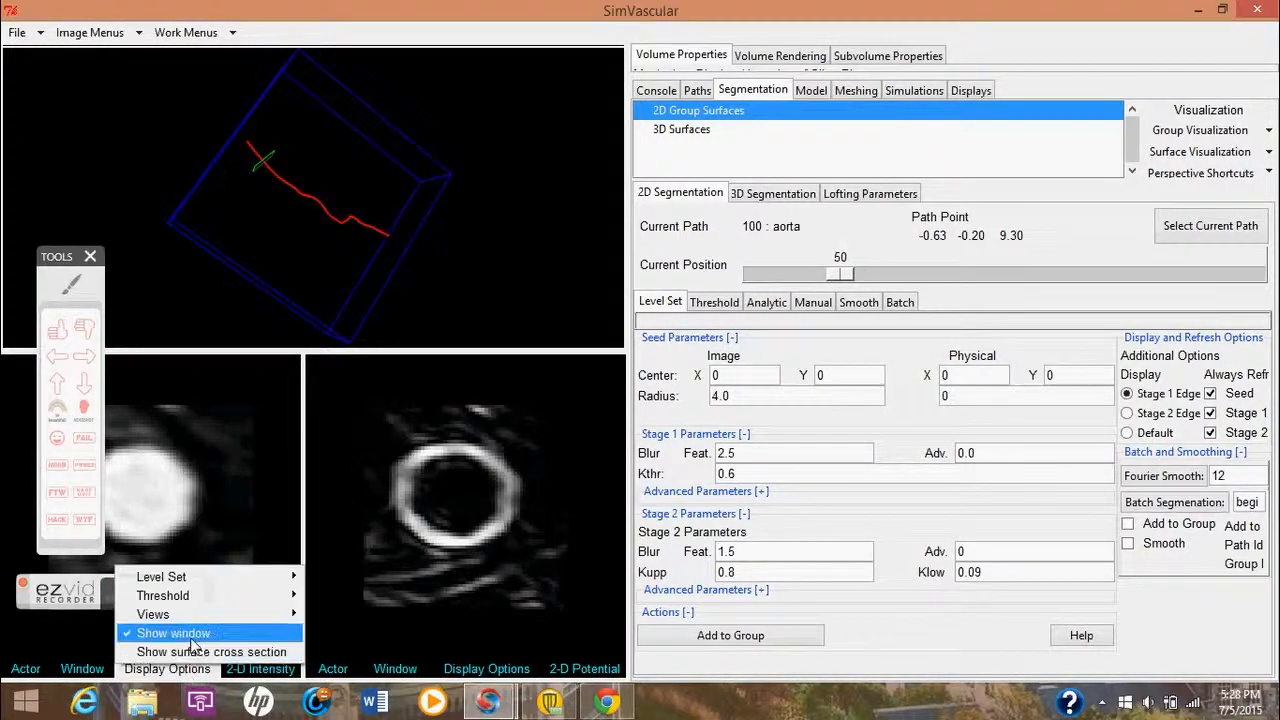
mouse_move(200, 614)
click(332, 607)
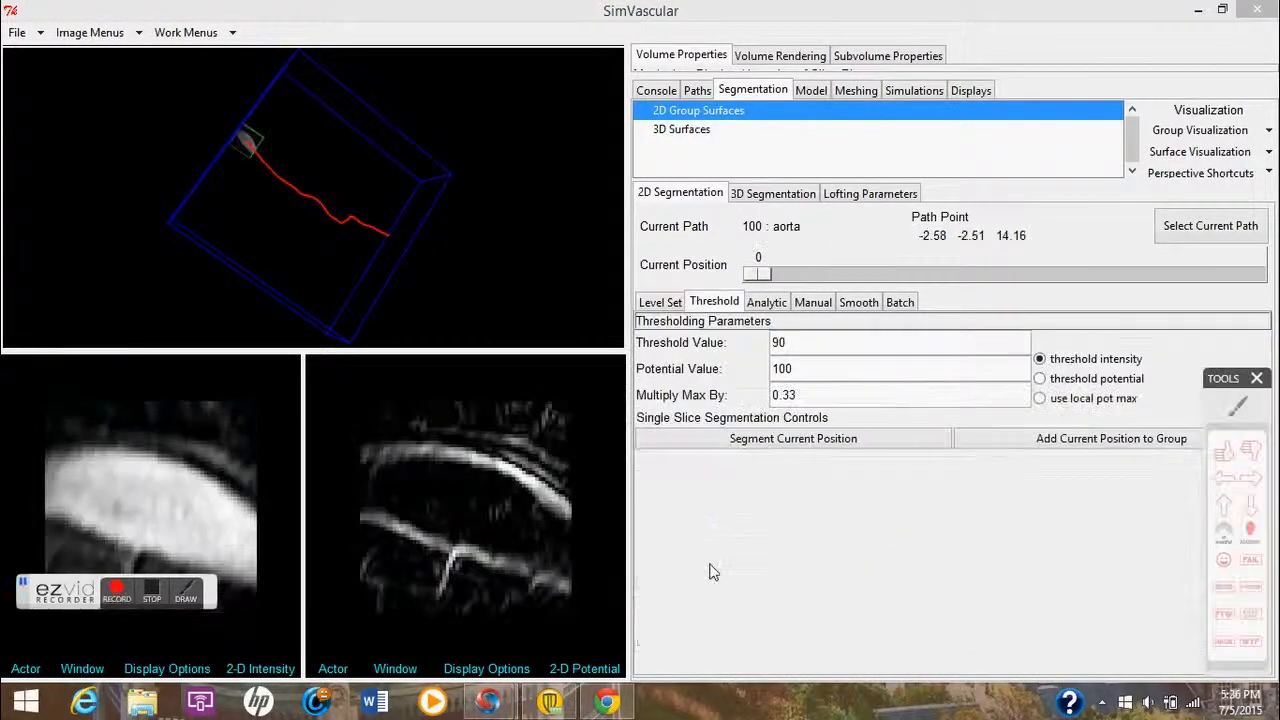
click(1238, 410)
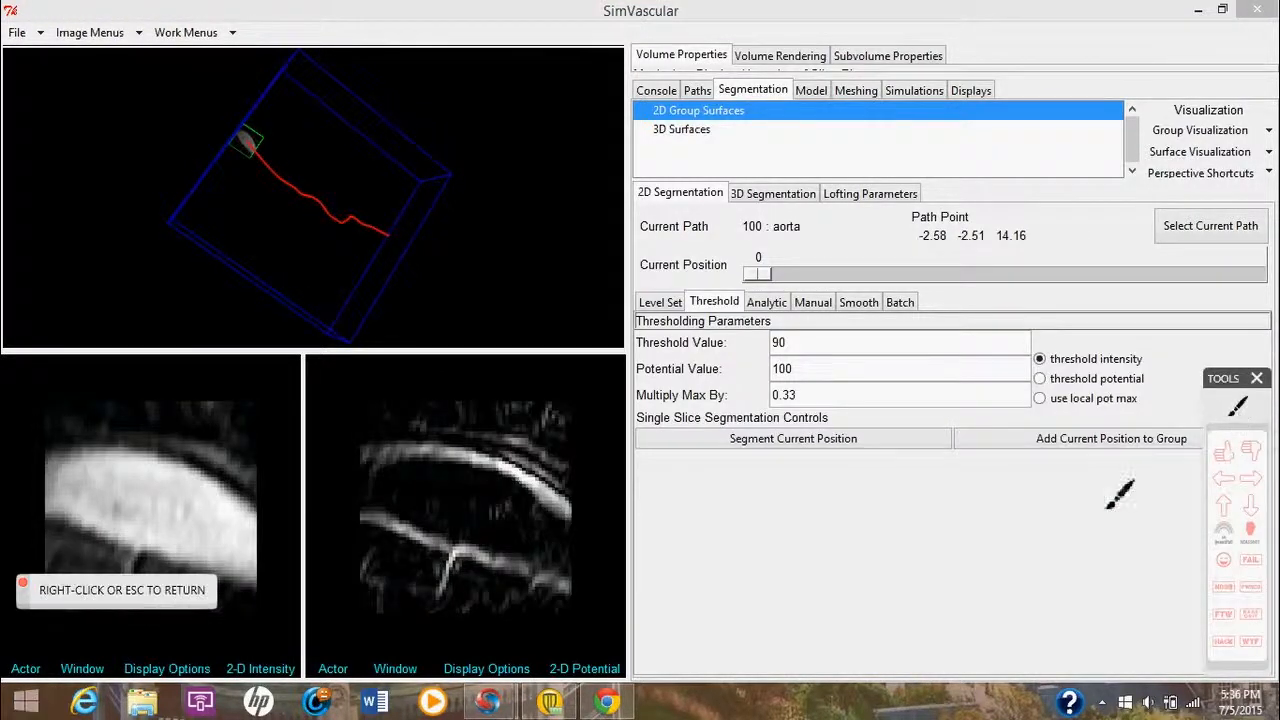
mouse_move(676, 302)
mouse_down()
mouse_move(732, 276)
mouse_move(748, 300)
mouse_move(675, 312)
mouse_move(680, 285)
mouse_move(757, 283)
mouse_move(740, 250)
mouse_move(785, 262)
mouse_move(718, 292)
mouse_move(728, 283)
mouse_up()
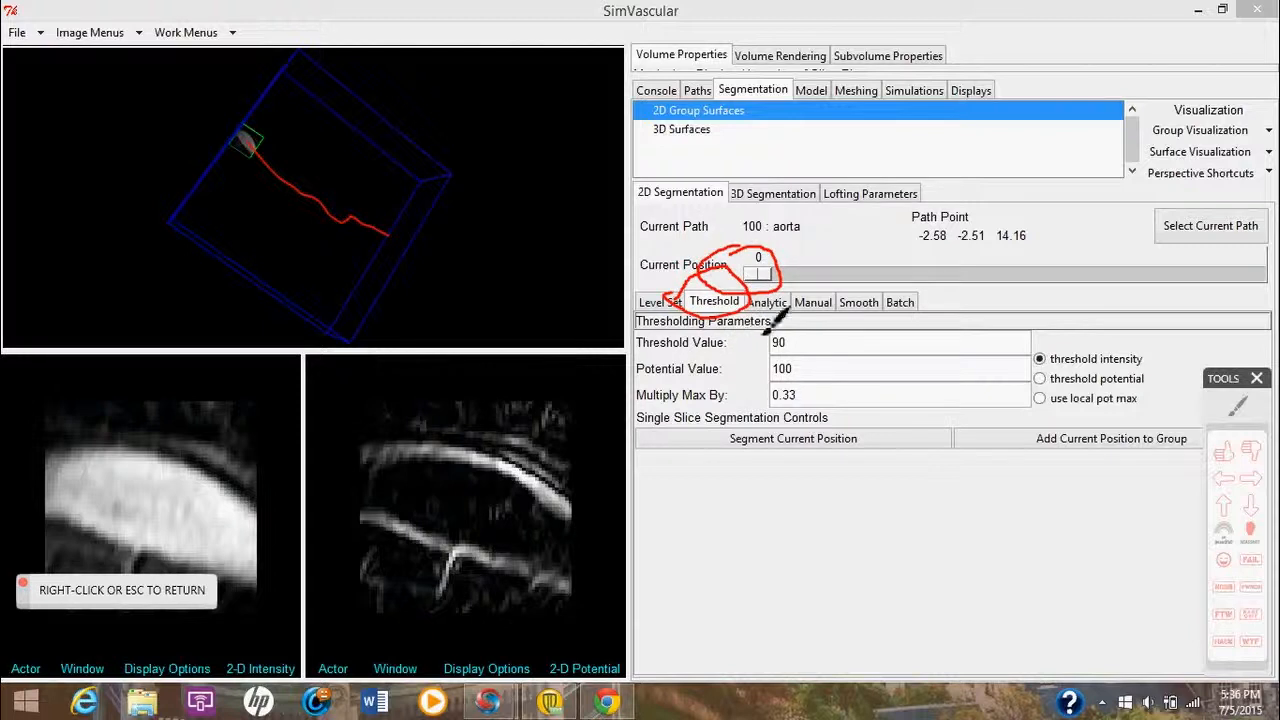
mouse_move(768, 340)
mouse_down()
mouse_move(796, 332)
mouse_move(766, 347)
mouse_move(773, 330)
mouse_up()
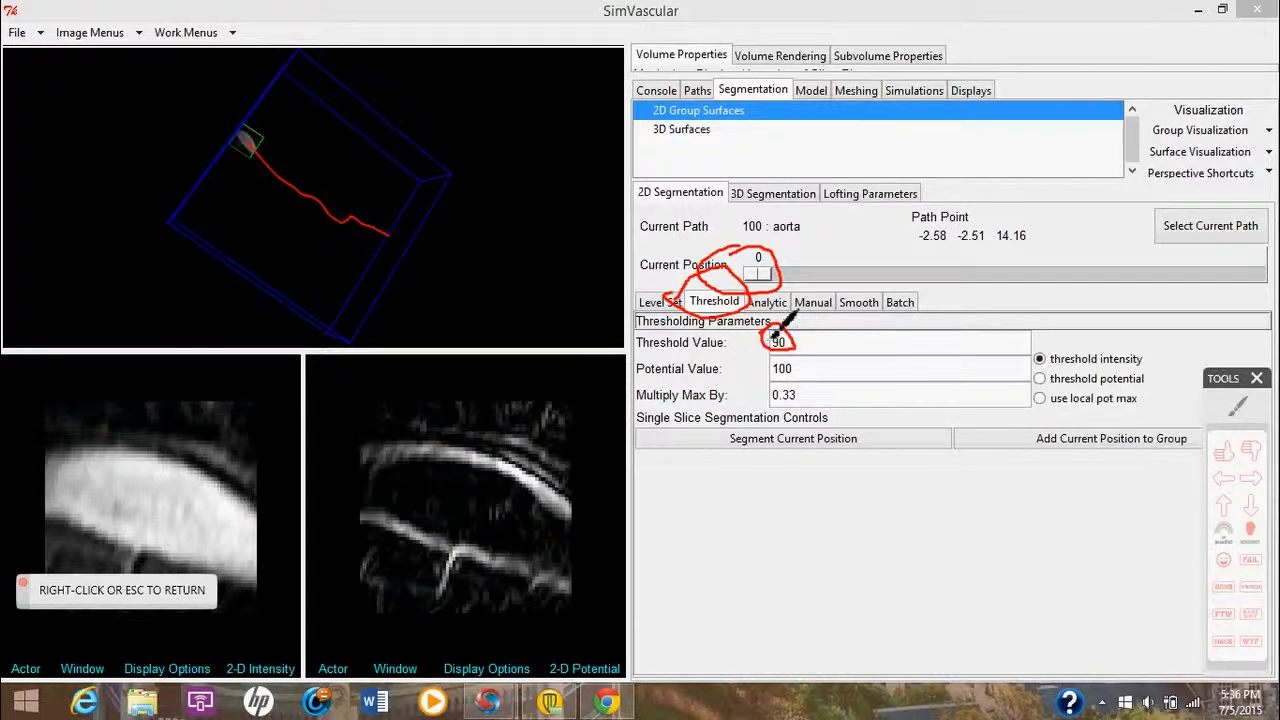
- Segment the current position with threshold value 90 and display the threshold in the 2-D Intensity window
right_click(773, 330)
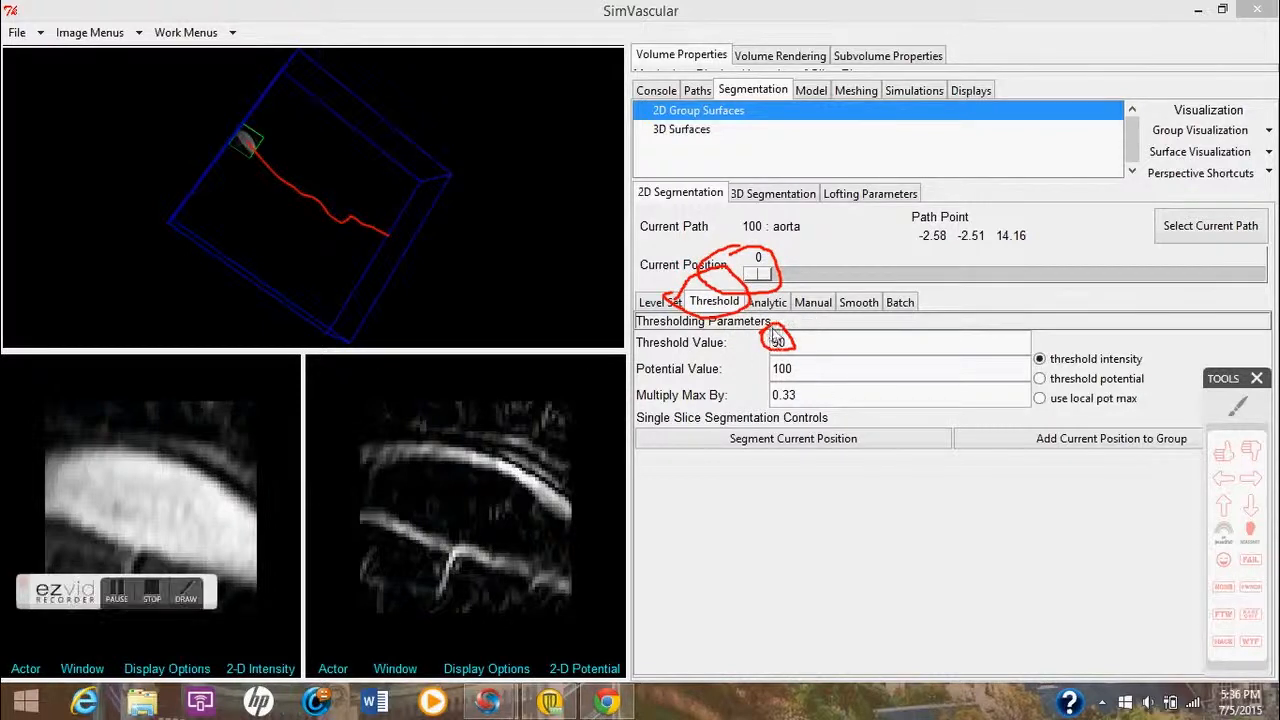
click(772, 447)
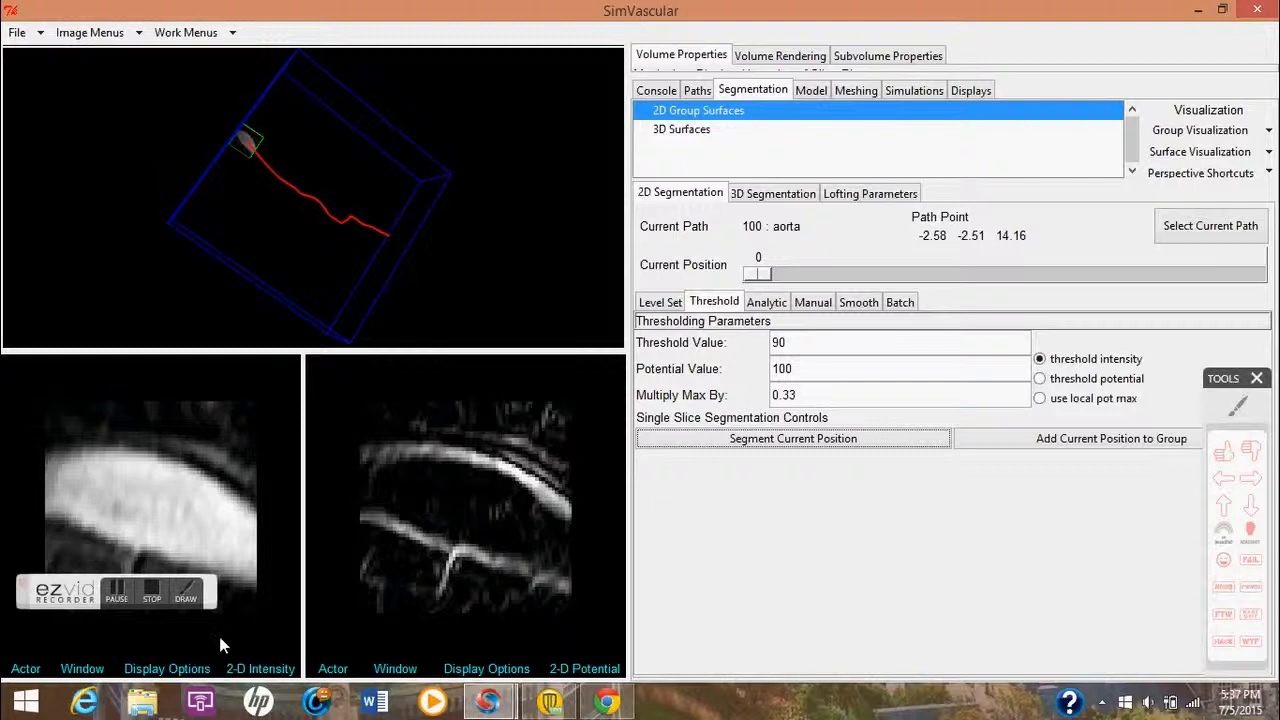
click(183, 668)
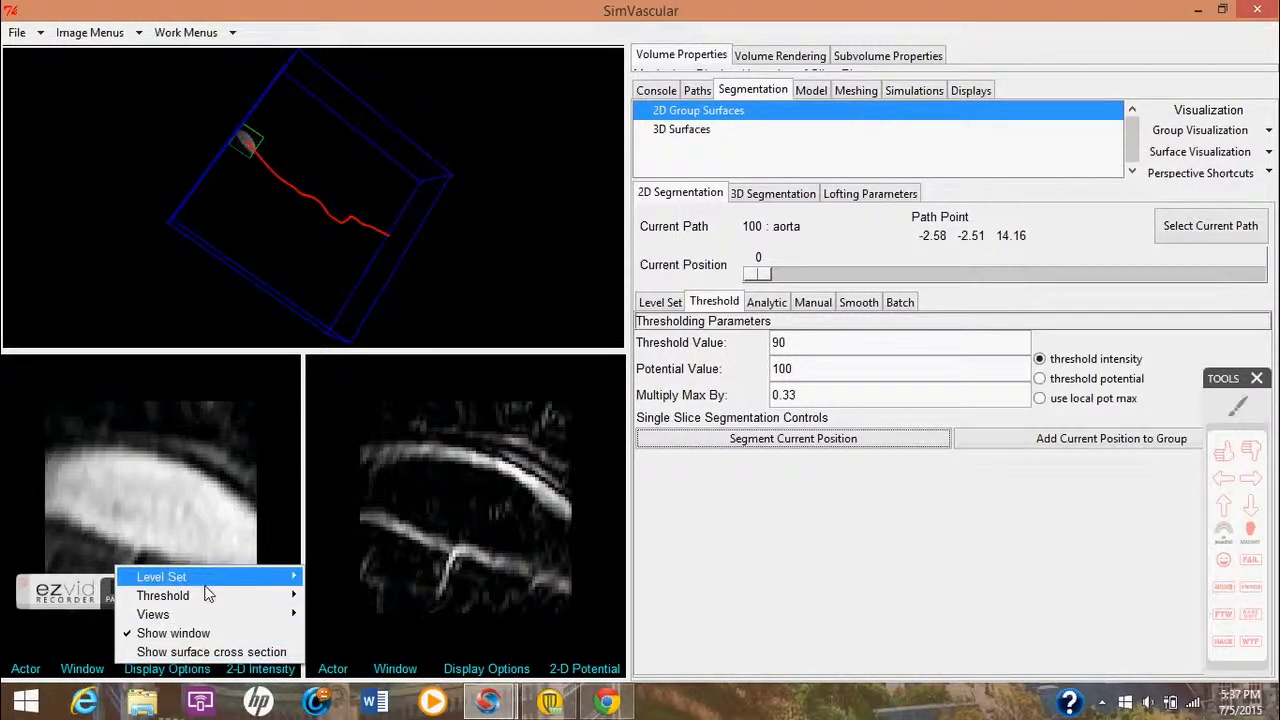
mouse_move(247, 598)
click(345, 595)
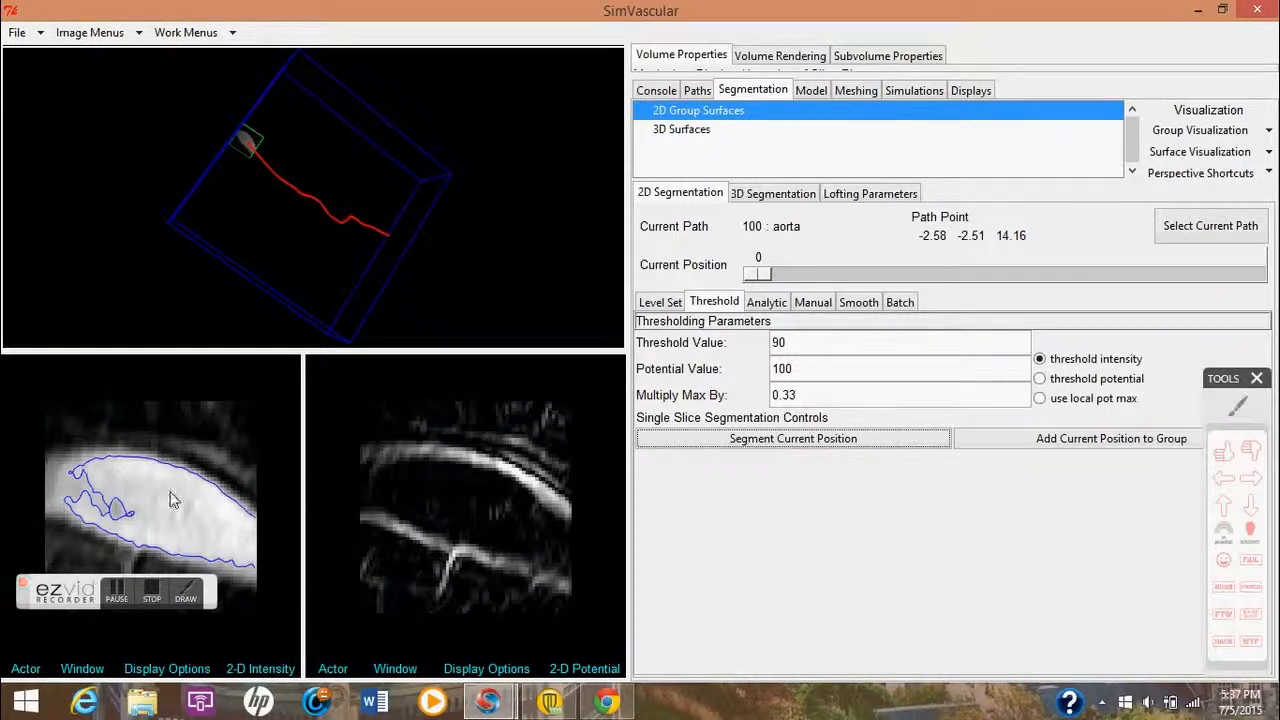
- Display the selected threshold contour in the 2-D Intensity window
click(170, 668)
mouse_move(220, 604)
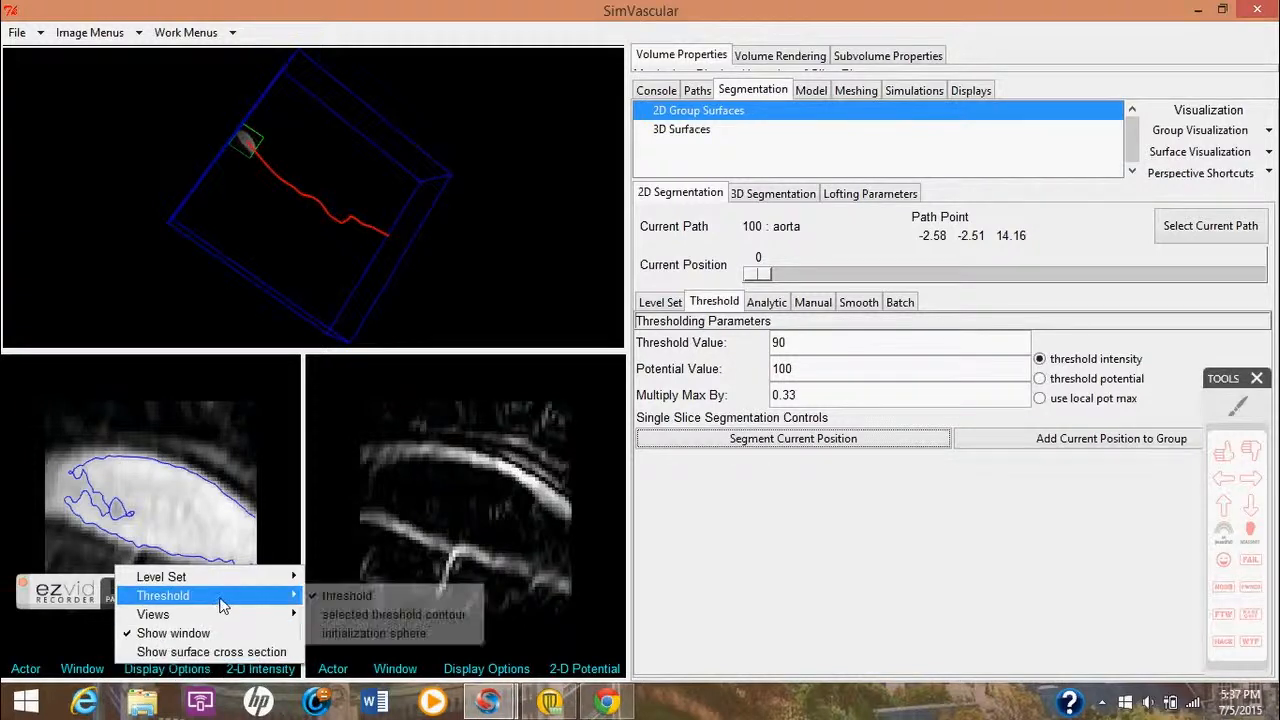
click(336, 614)
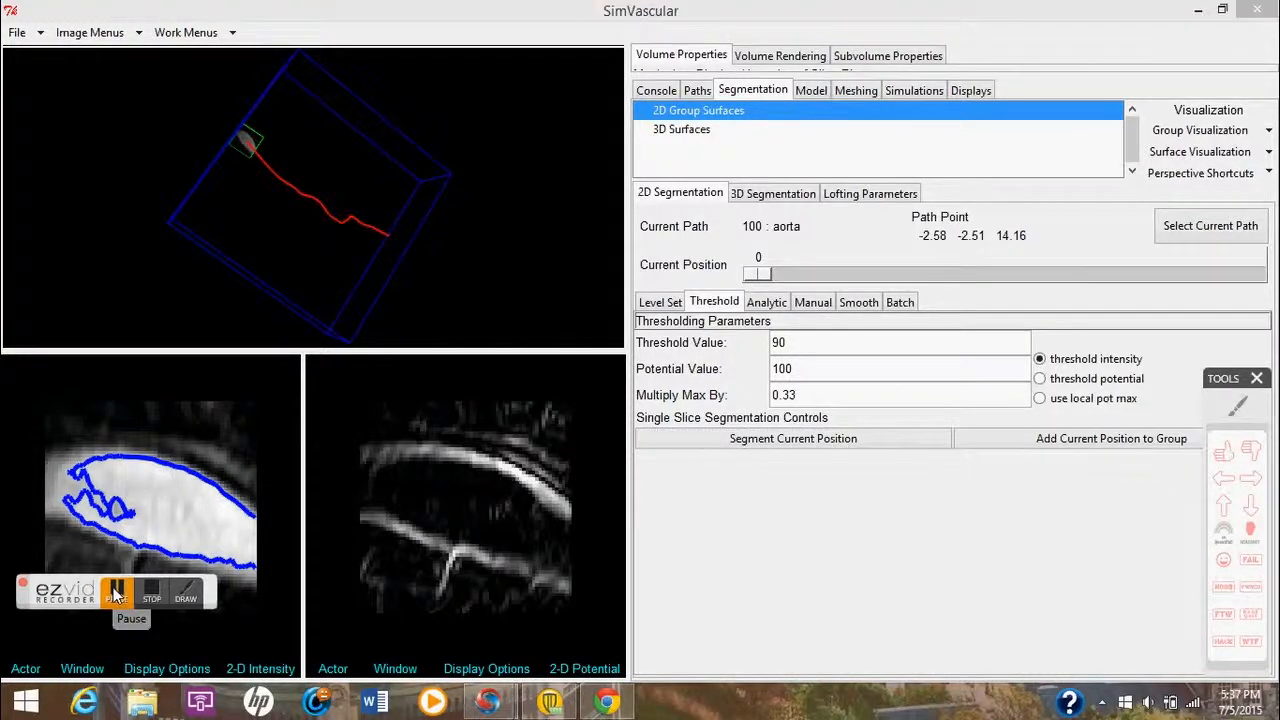
- Switch to the SimVascular Docs page in Chrome, examine the Center thresholding parameter, and return to SimVascular
click(194, 598)
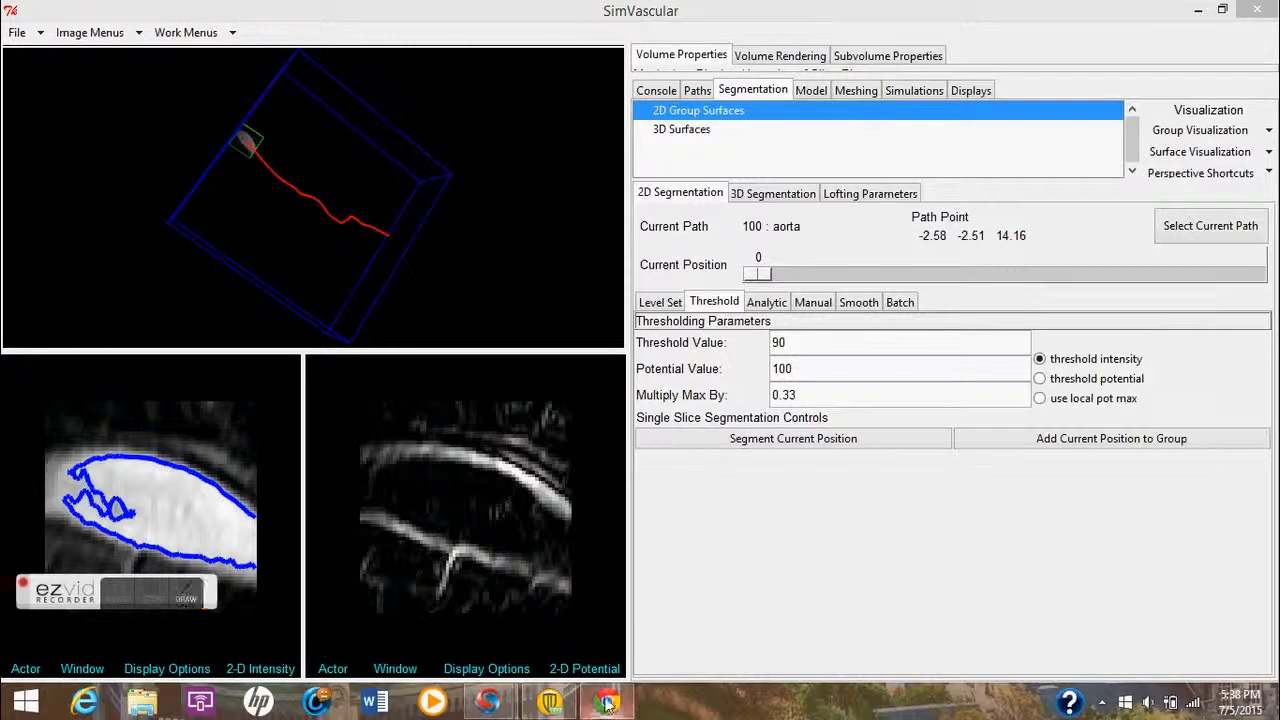
mouse_move(607, 700)
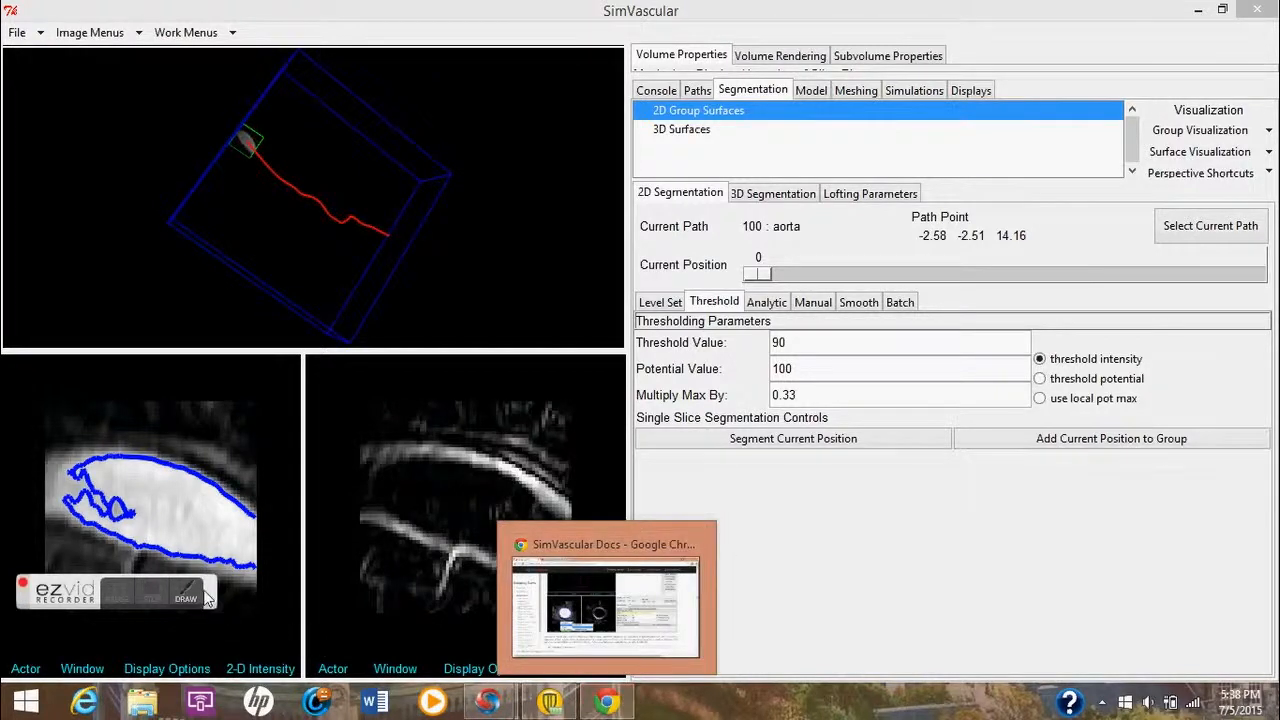
click(186, 594)
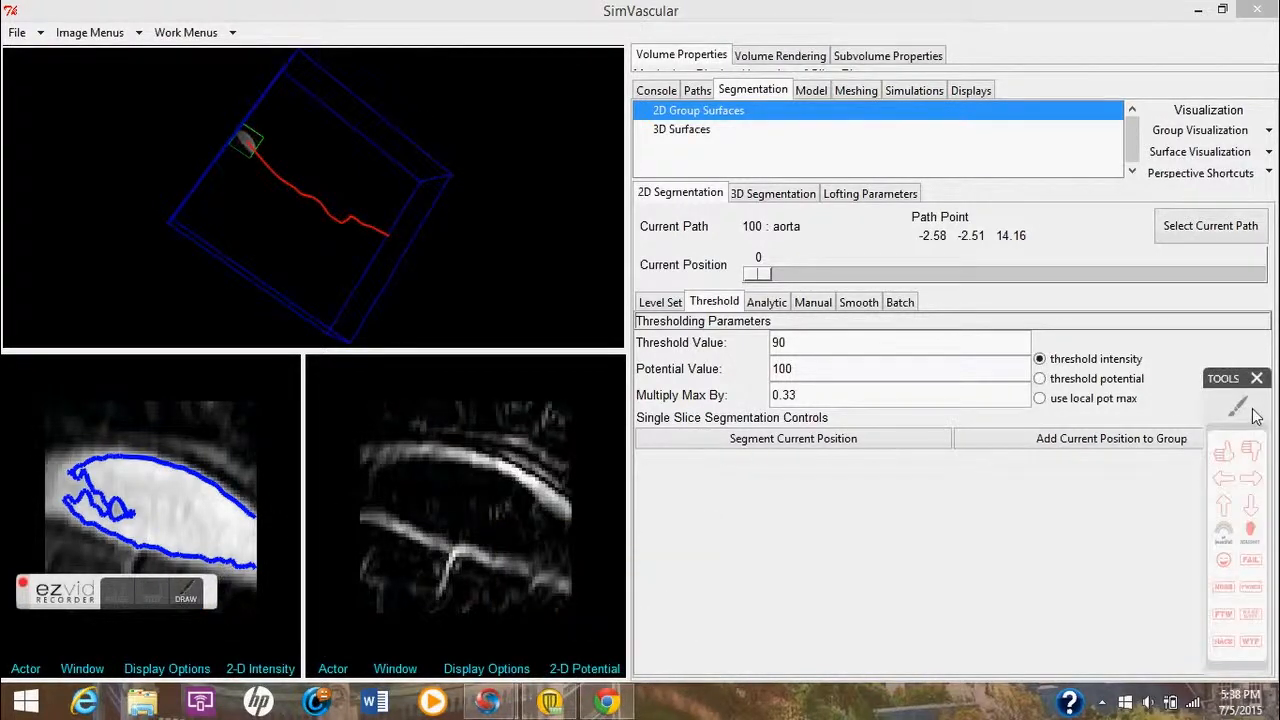
mouse_move(607, 700)
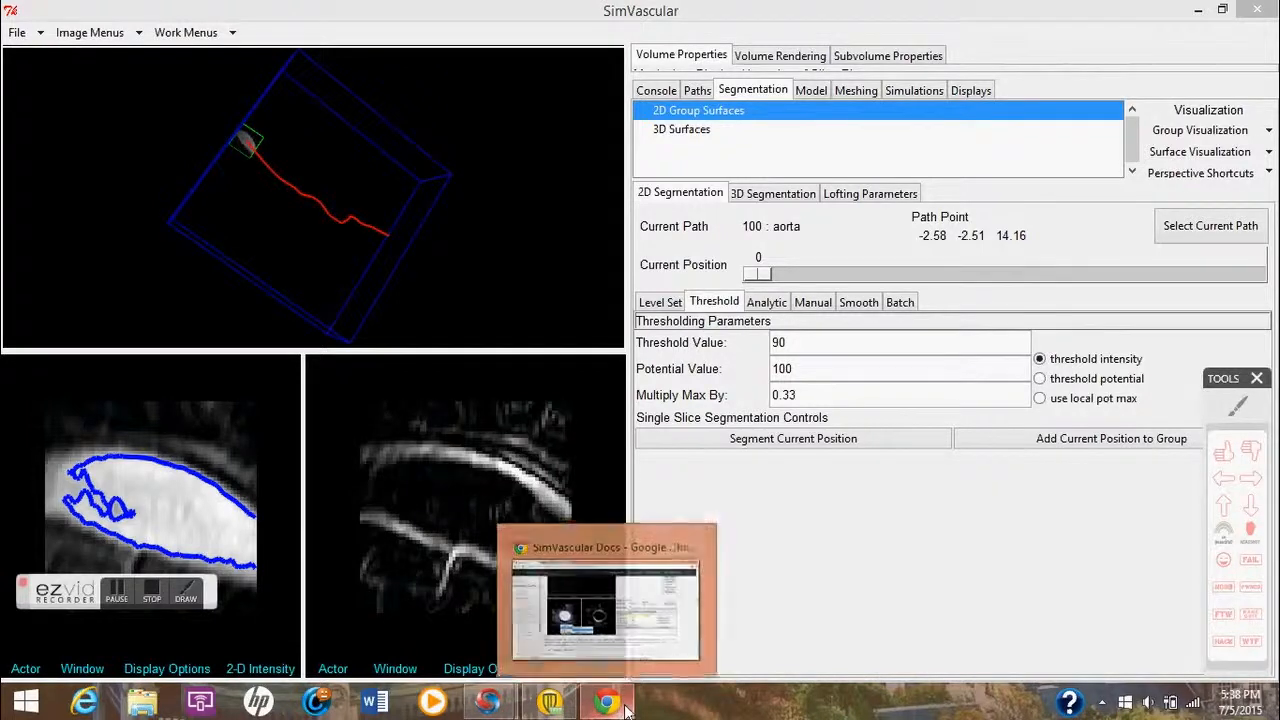
click(643, 654)
click(1238, 405)
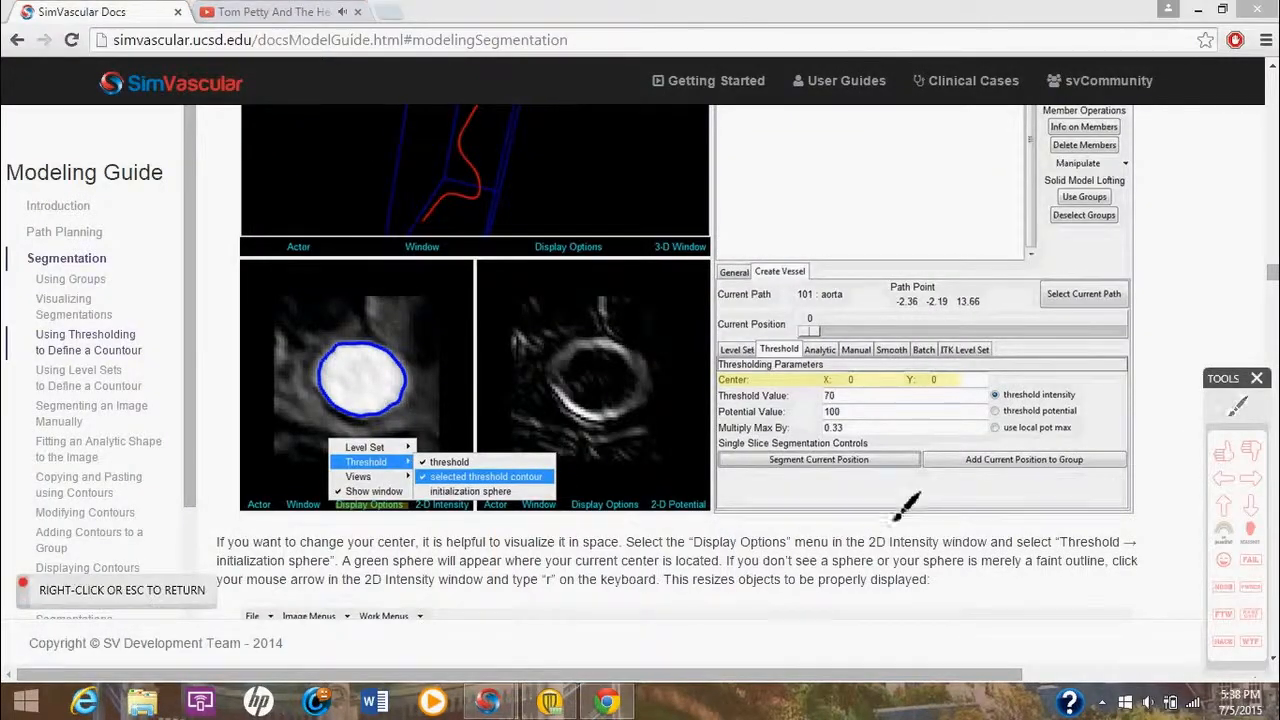
mouse_move(720, 397)
mouse_down()
mouse_move(966, 389)
mouse_move(875, 345)
mouse_move(765, 398)
mouse_move(792, 394)
mouse_up()
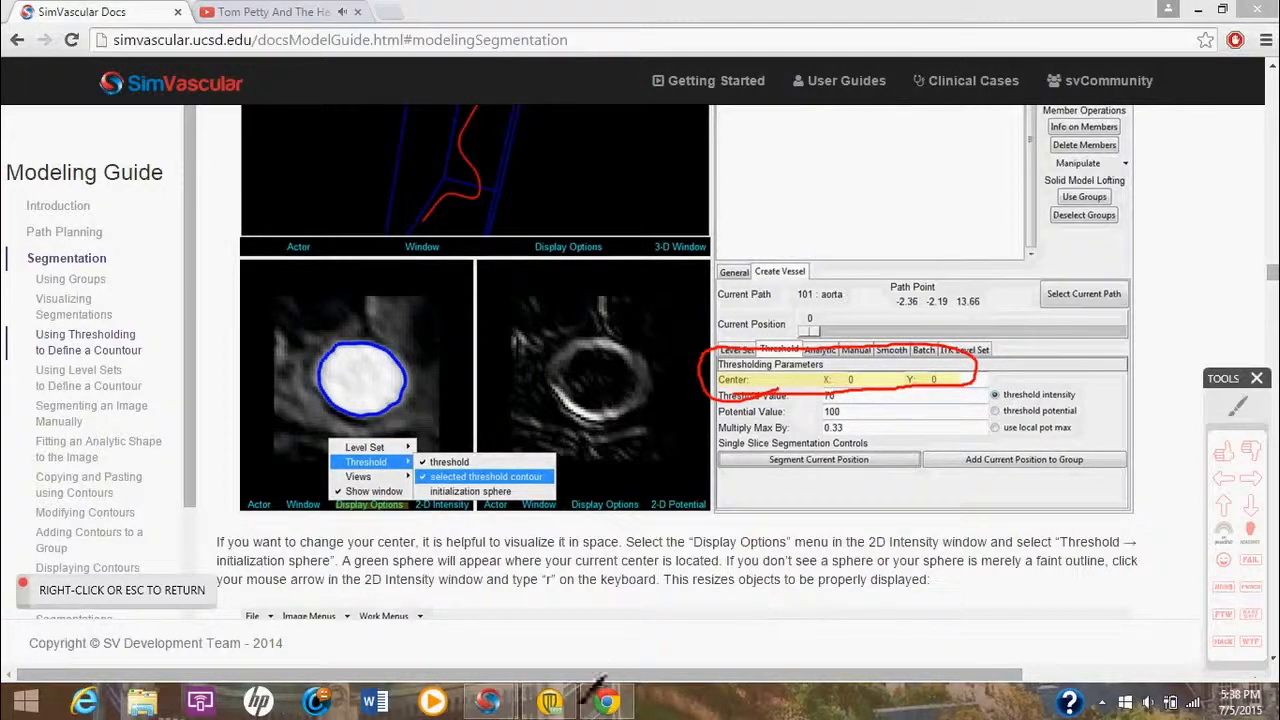
right_click(497, 706)
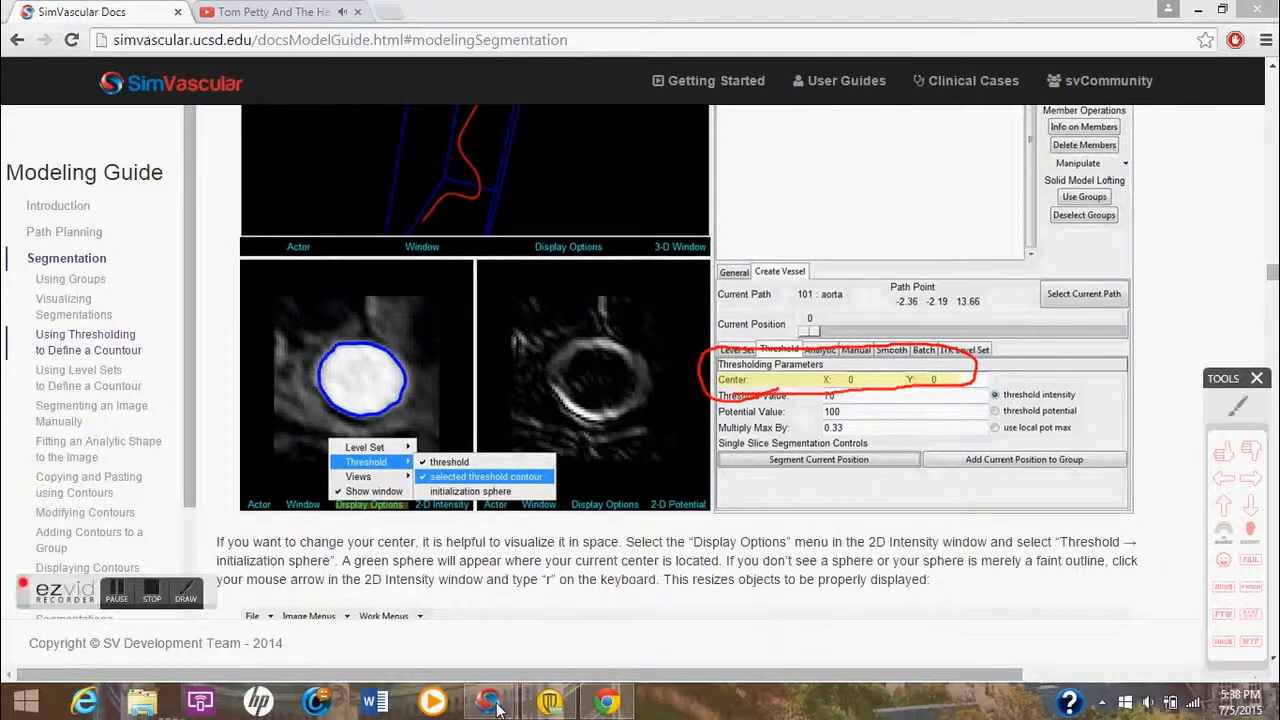
mouse_move(497, 706)
click(540, 640)
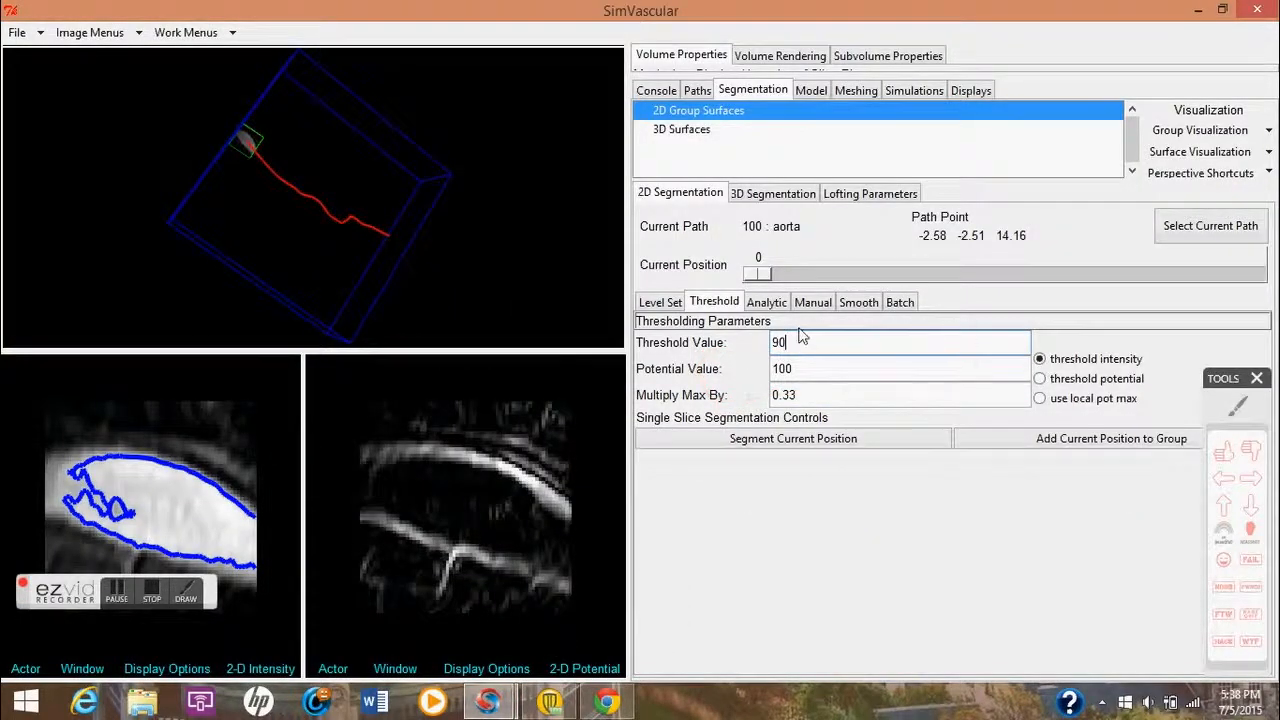
click(117, 598)
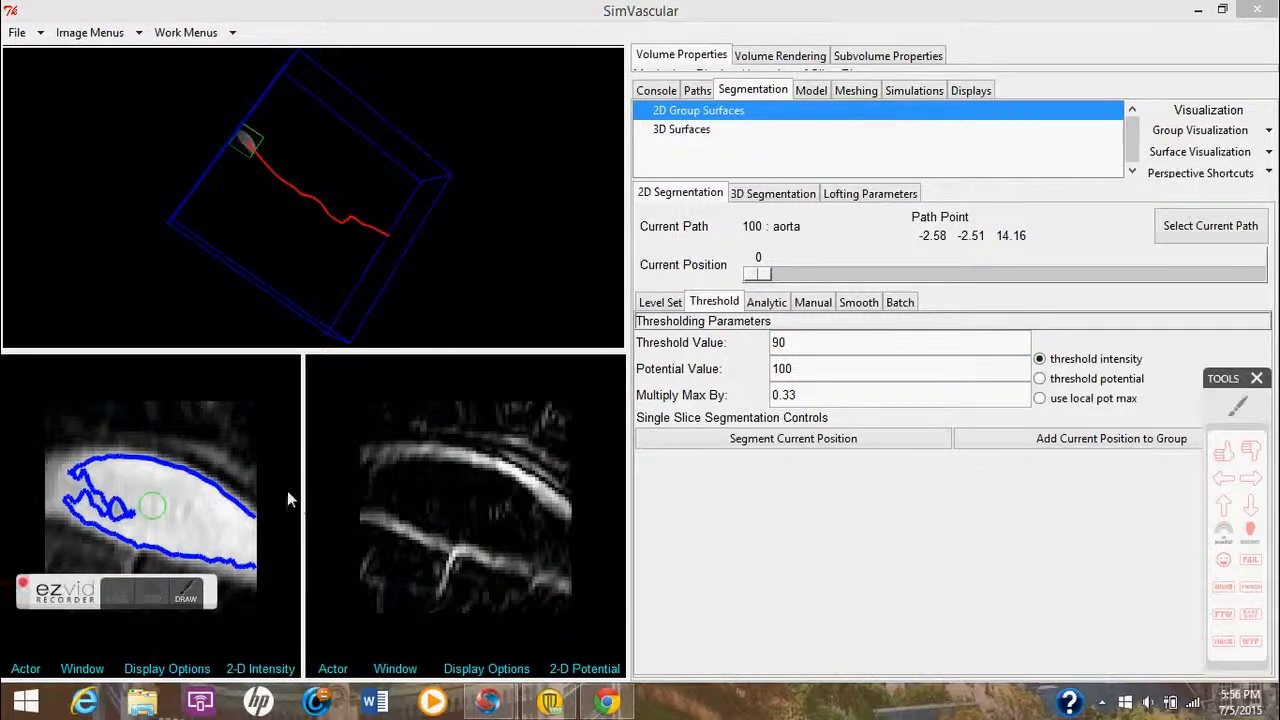
- Try threshold values of 80 and 70 on the aorta contour at position 0
click(267, 421)
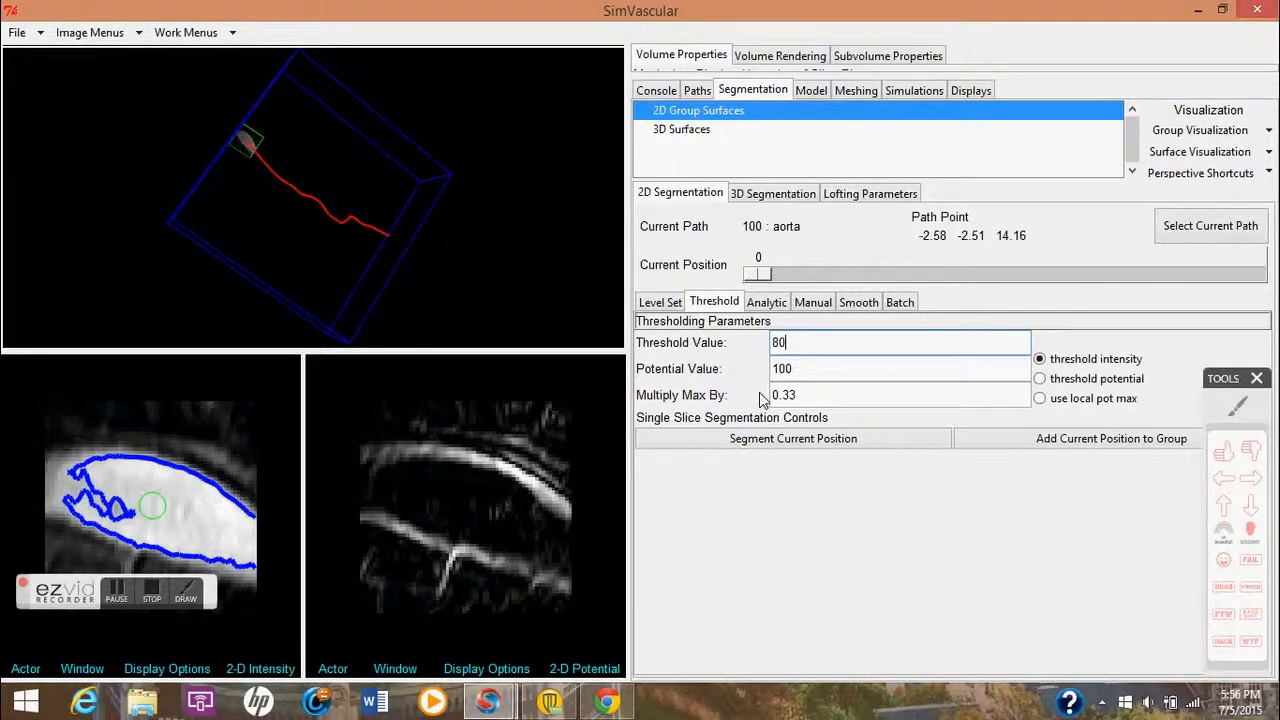
key(Return)
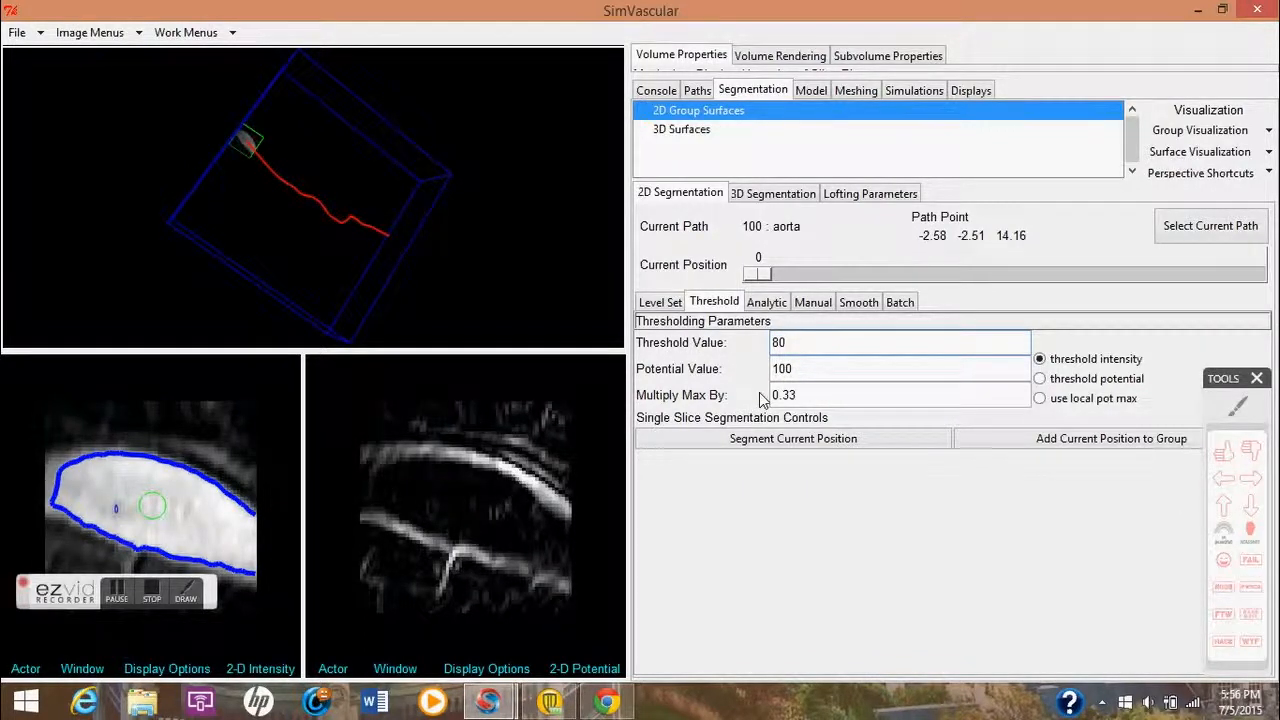
key(BackSpace)
key(BackSpace)
text(70)
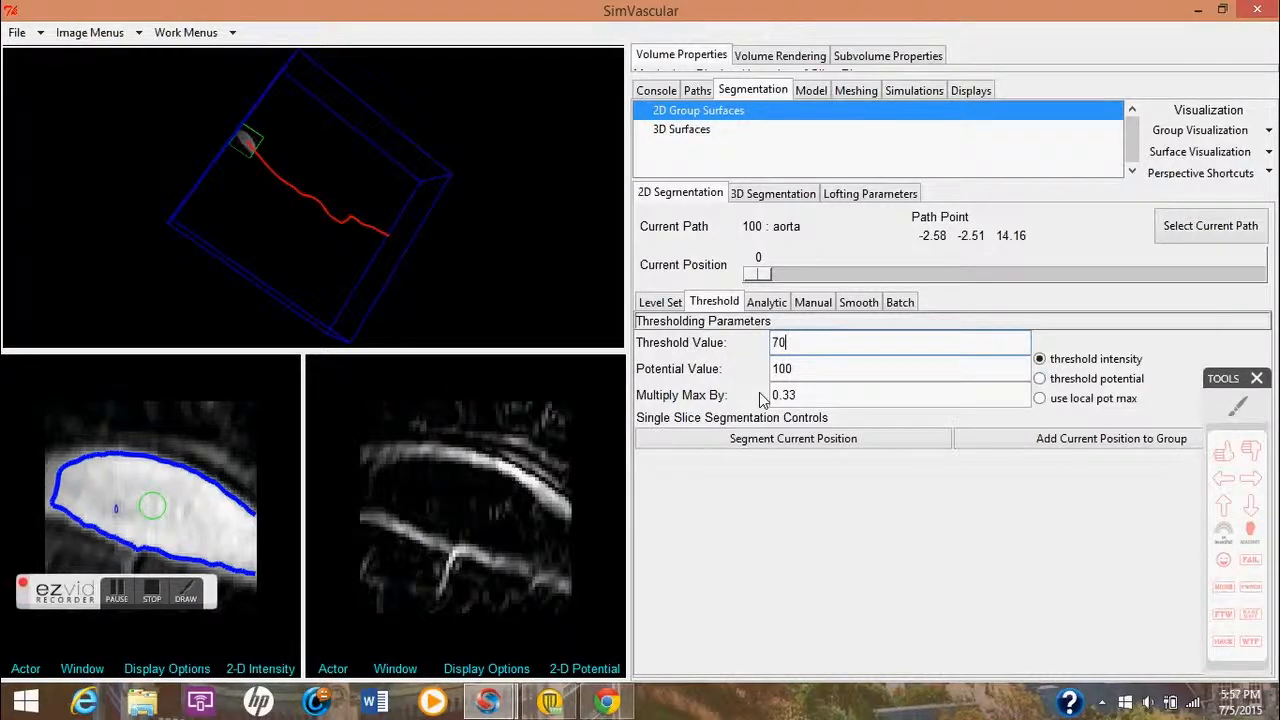
key(Return)
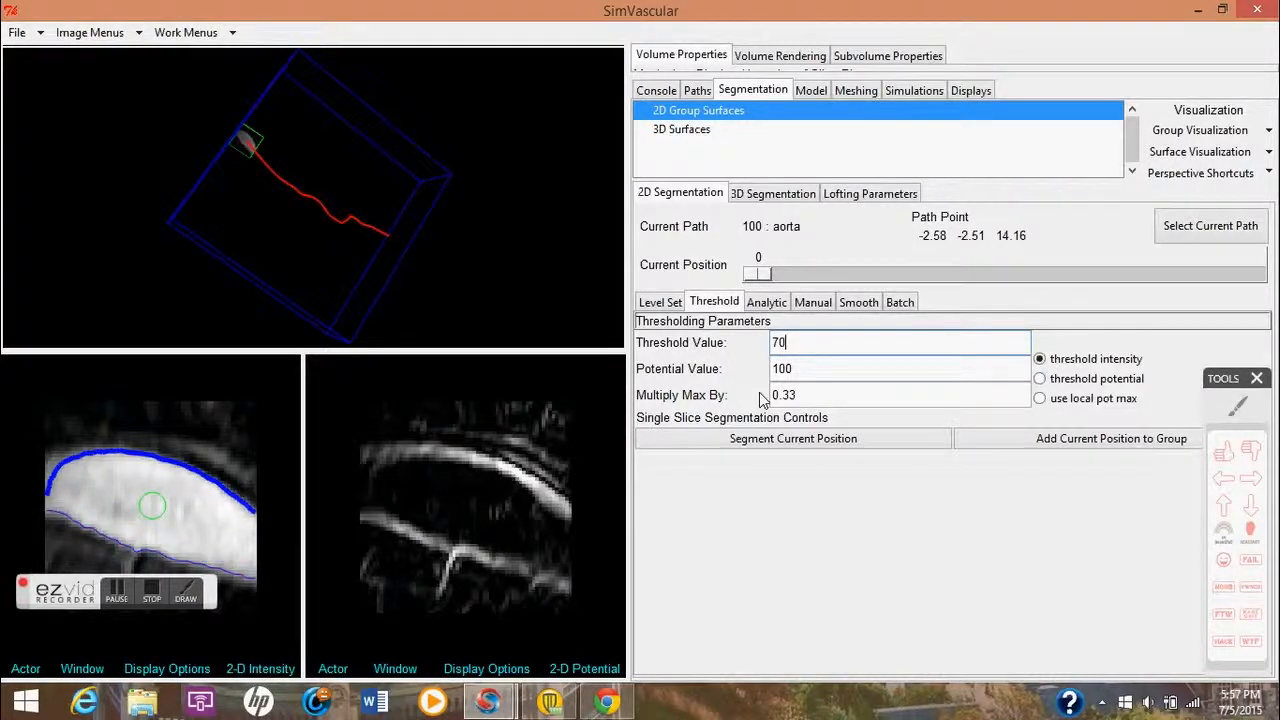
- Try threshold values of 60 and 50 on the aorta contour at position 0
key(BackSpace)
key(BackSpace)
text(60)
key(Return)
key(BackSpace)
key(BackSpace)
text(50)
key(Return)
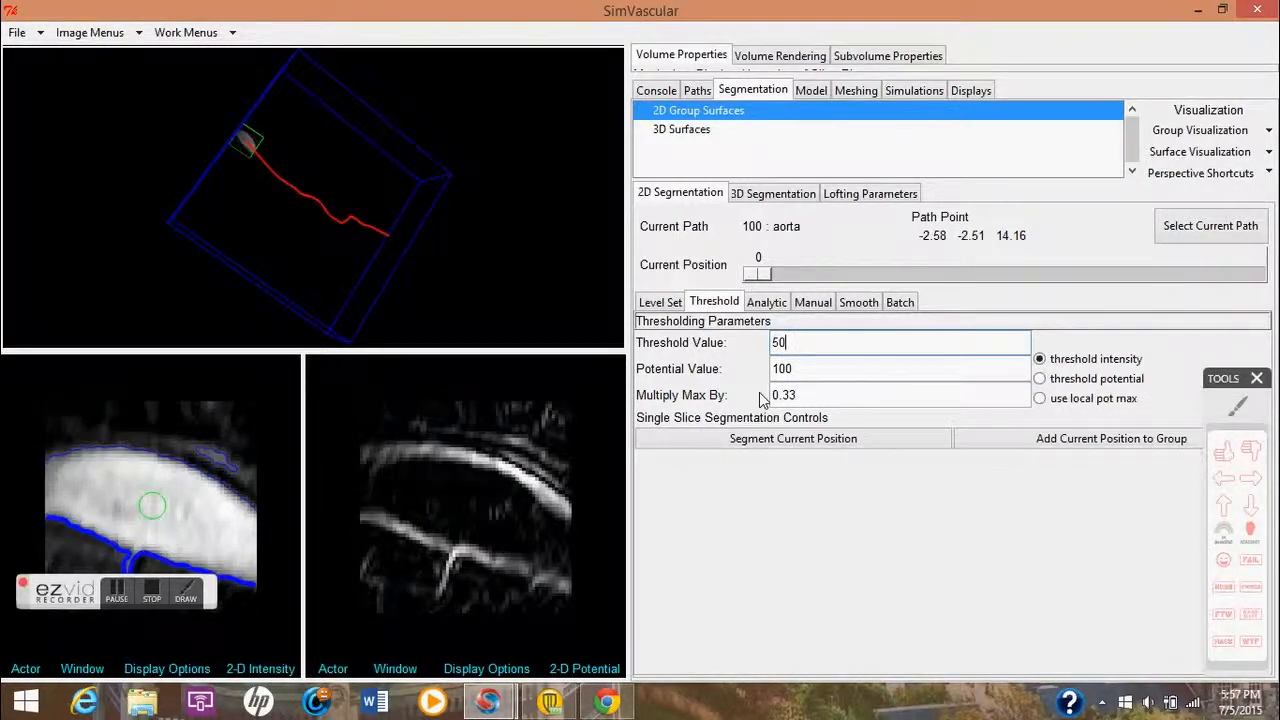
- Set the threshold value for the aorta contour to 70 and apply it
key(BackSpace)
key(BackSpace)
text(70)
key(Return)
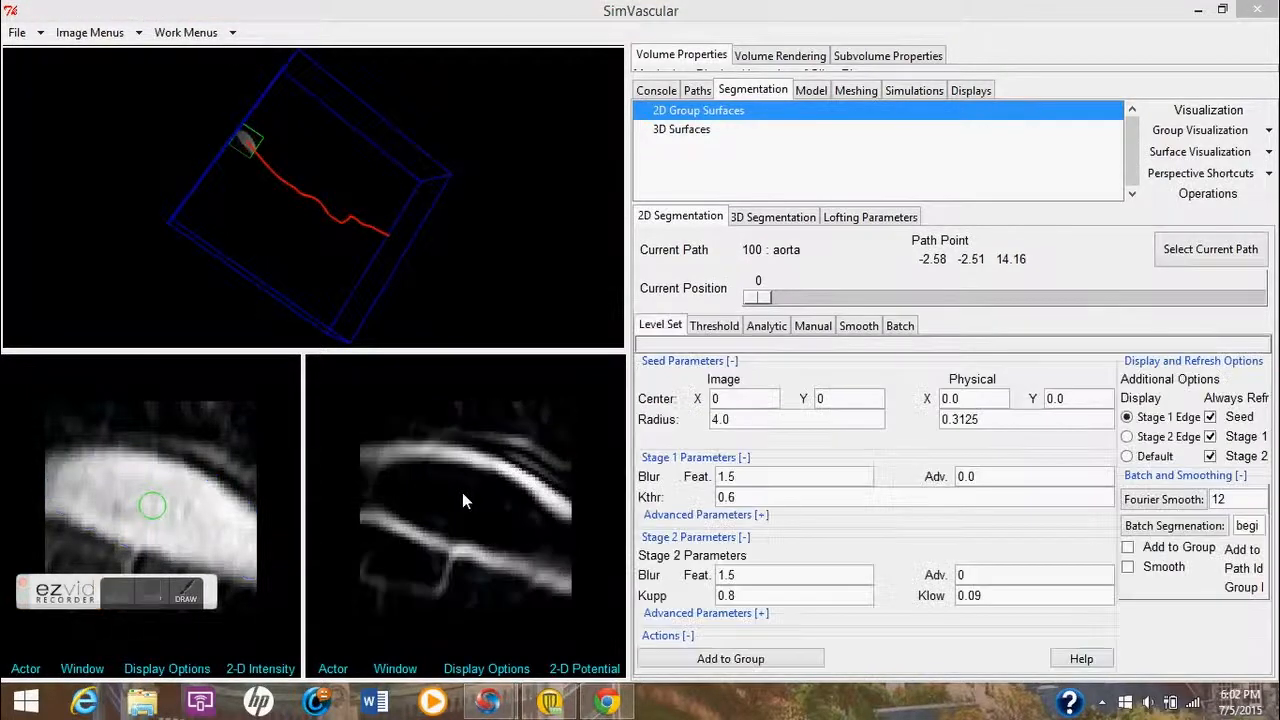
click(193, 598)
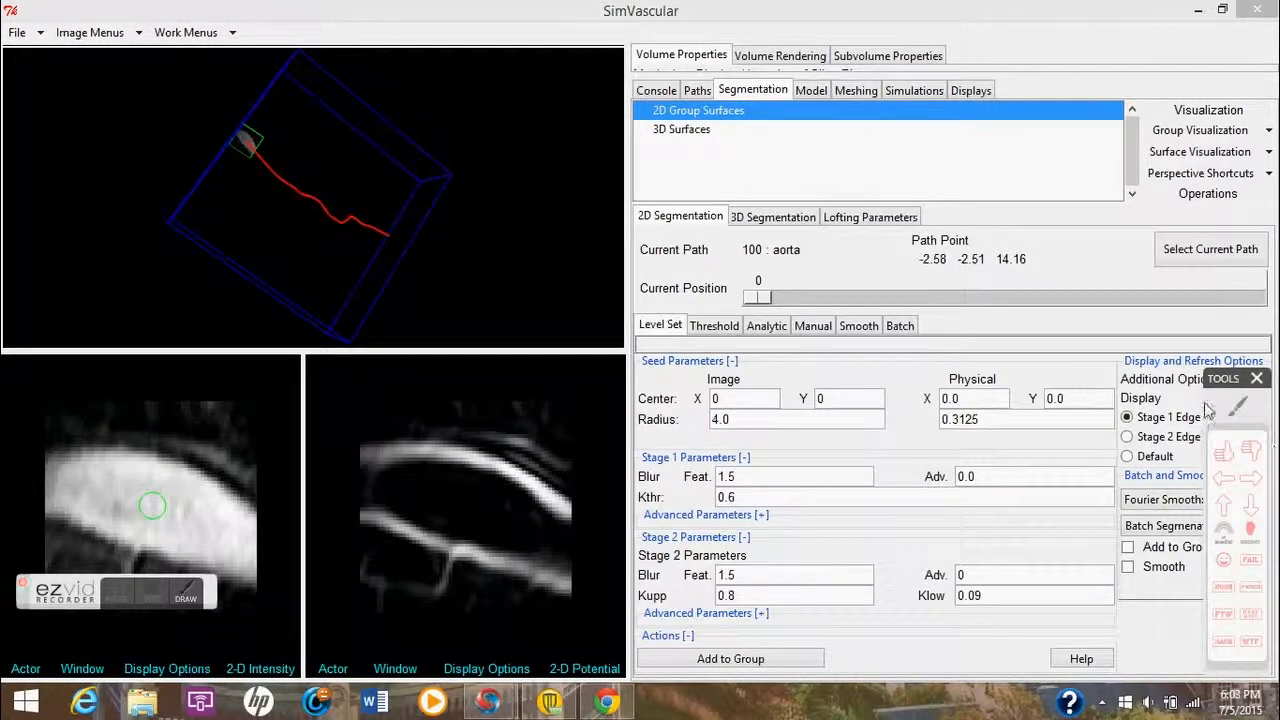
click(1236, 410)
mouse_move(688, 385)
mouse_down()
mouse_move(875, 380)
mouse_move(860, 440)
mouse_move(645, 452)
mouse_move(662, 385)
mouse_move(685, 380)
mouse_up()
drag(708, 426, 760, 428)
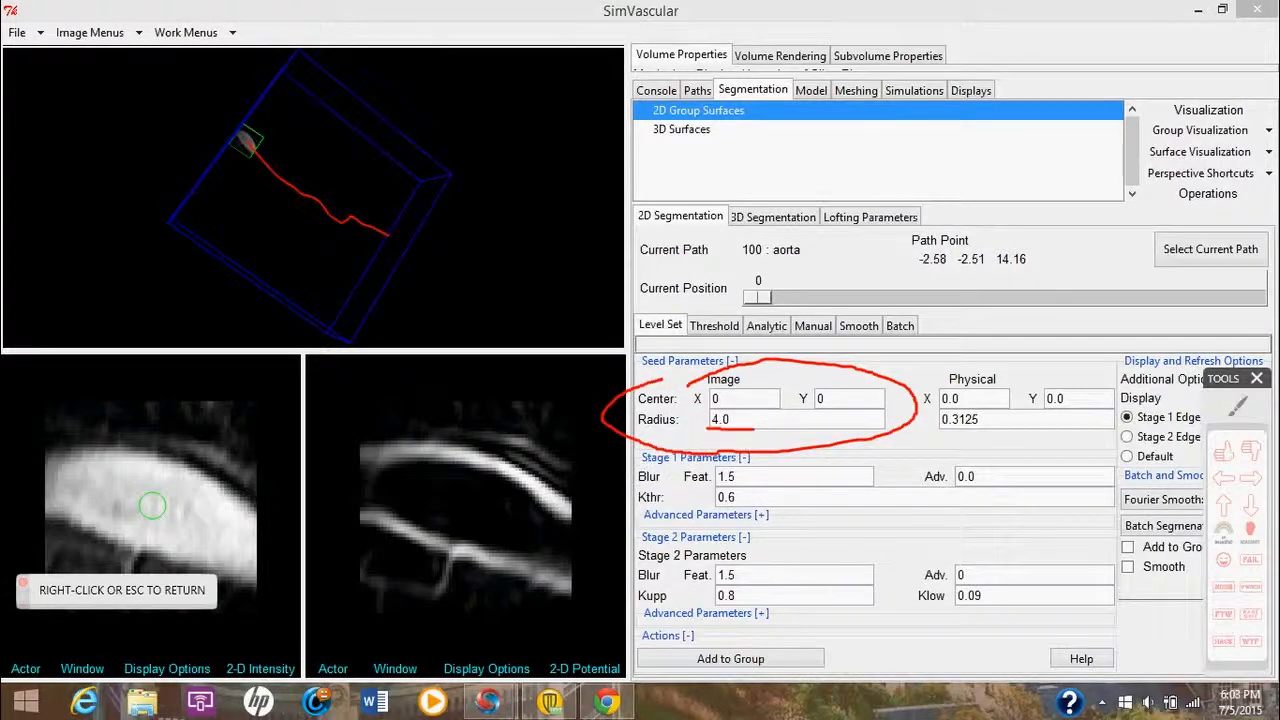
right_click(446, 526)
- Try an image radius of 5 in the level set seed parameters
drag(738, 393, 709, 406)
double_click(719, 419)
text(5)
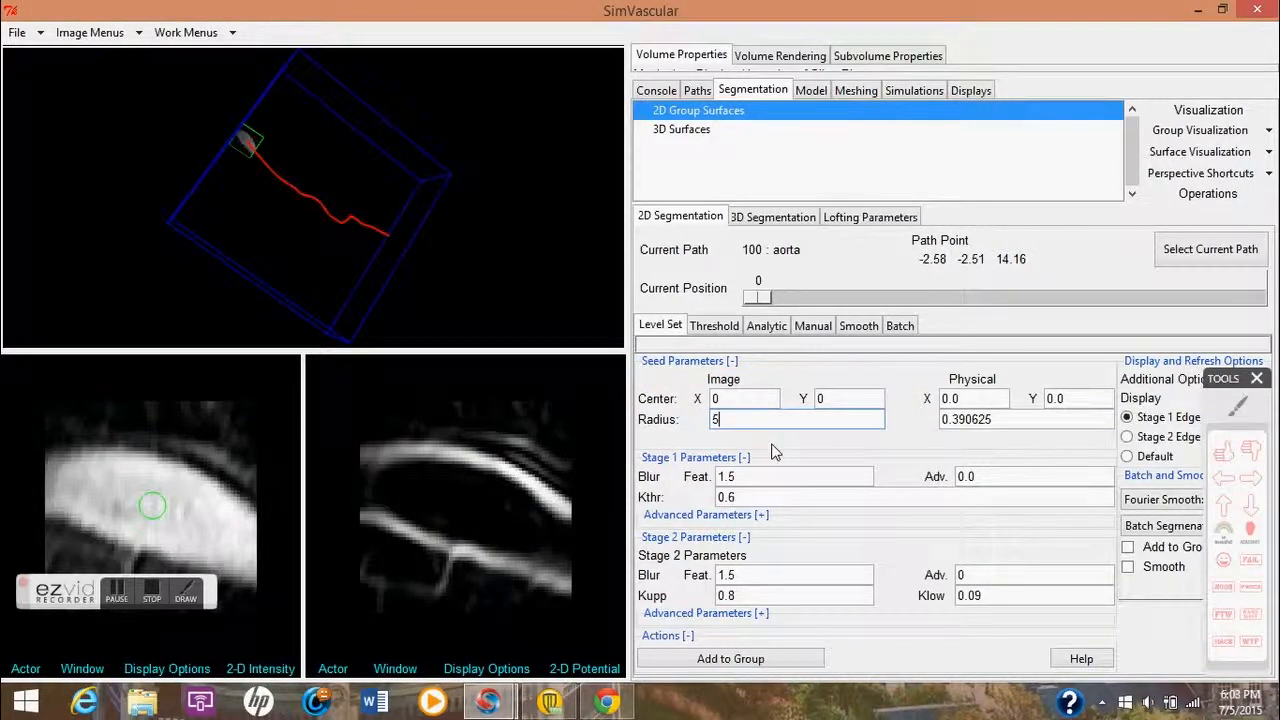
click(121, 594)
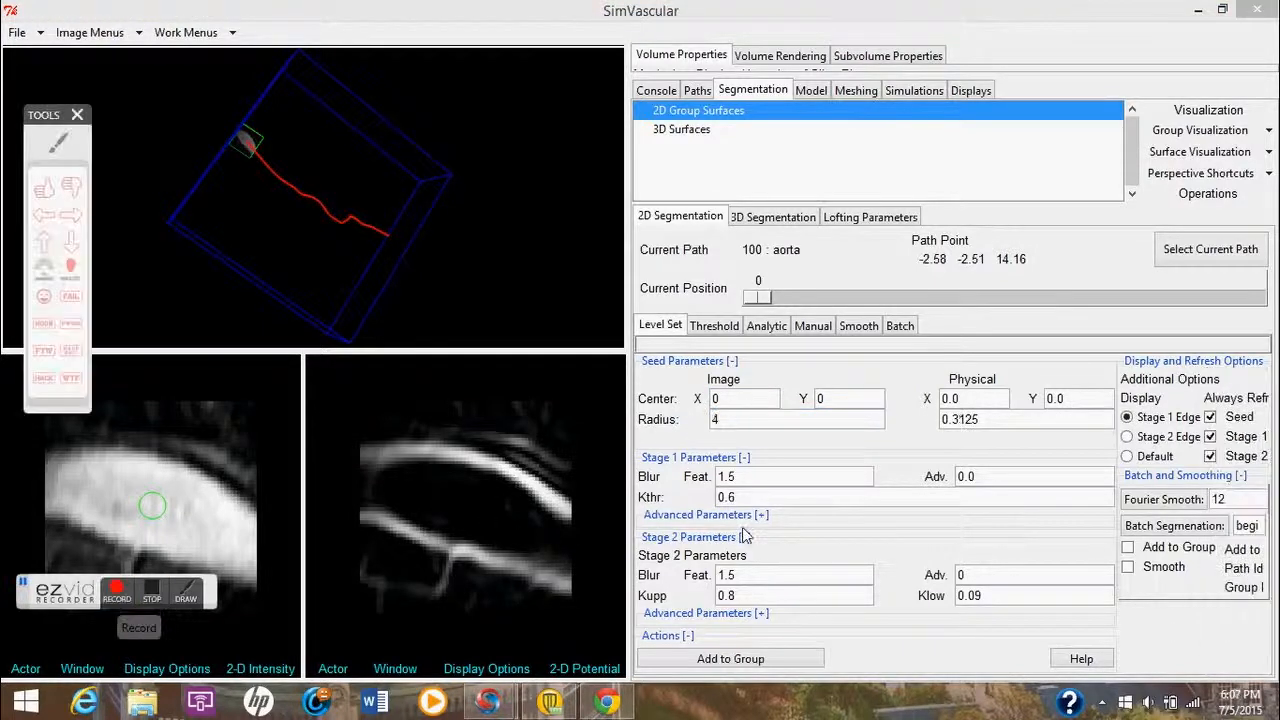
- Try a Stage 1 blur Feat. value of 2.5 and a Kthr of 1.0
click(769, 476)
drag(769, 476, 705, 479)
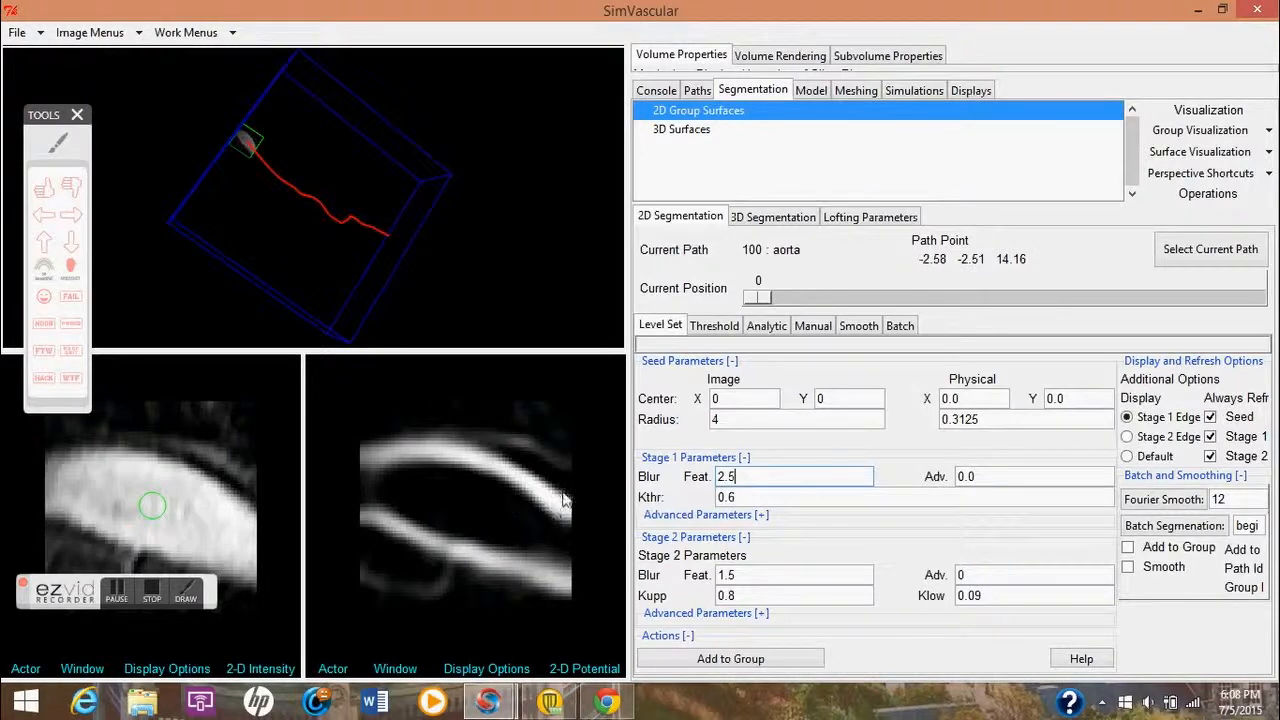
drag(758, 490, 707, 496)
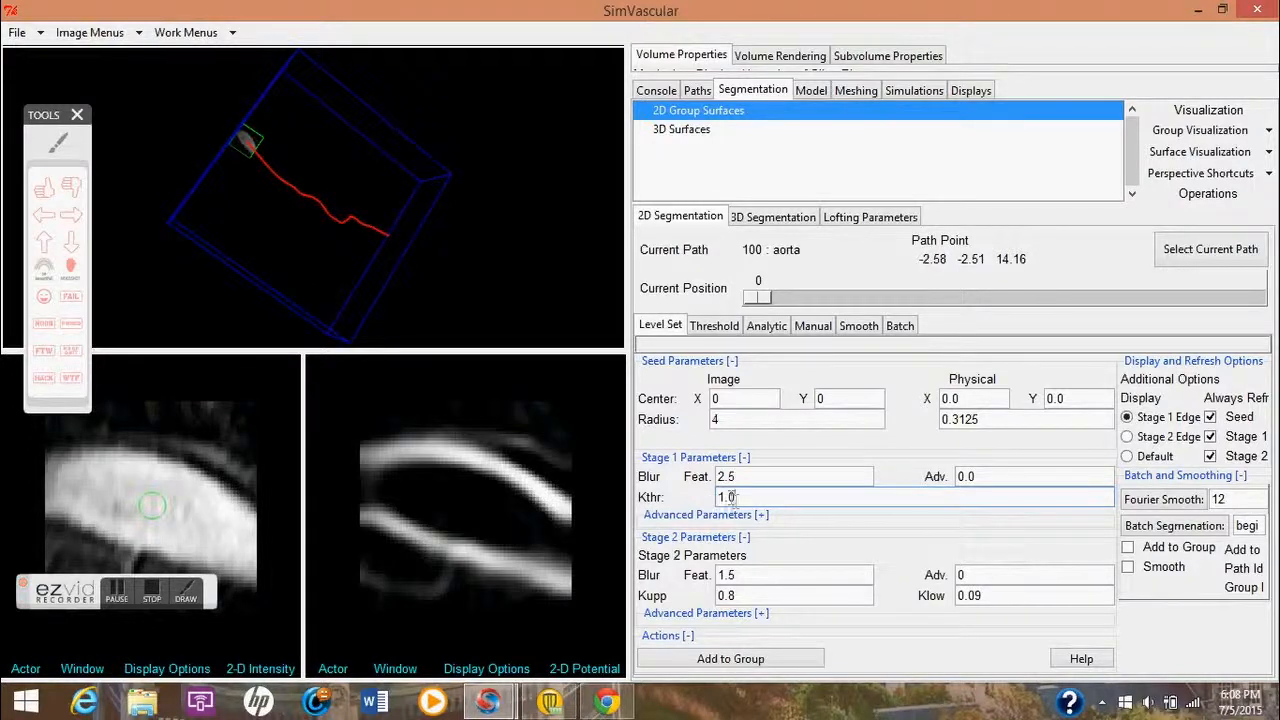
- Set the Stage 1 Kthr to 2 and the Stage 1 blur Feat. to 1.0, and apply them
drag(745, 495, 685, 497)
text(2)
drag(755, 478, 697, 486)
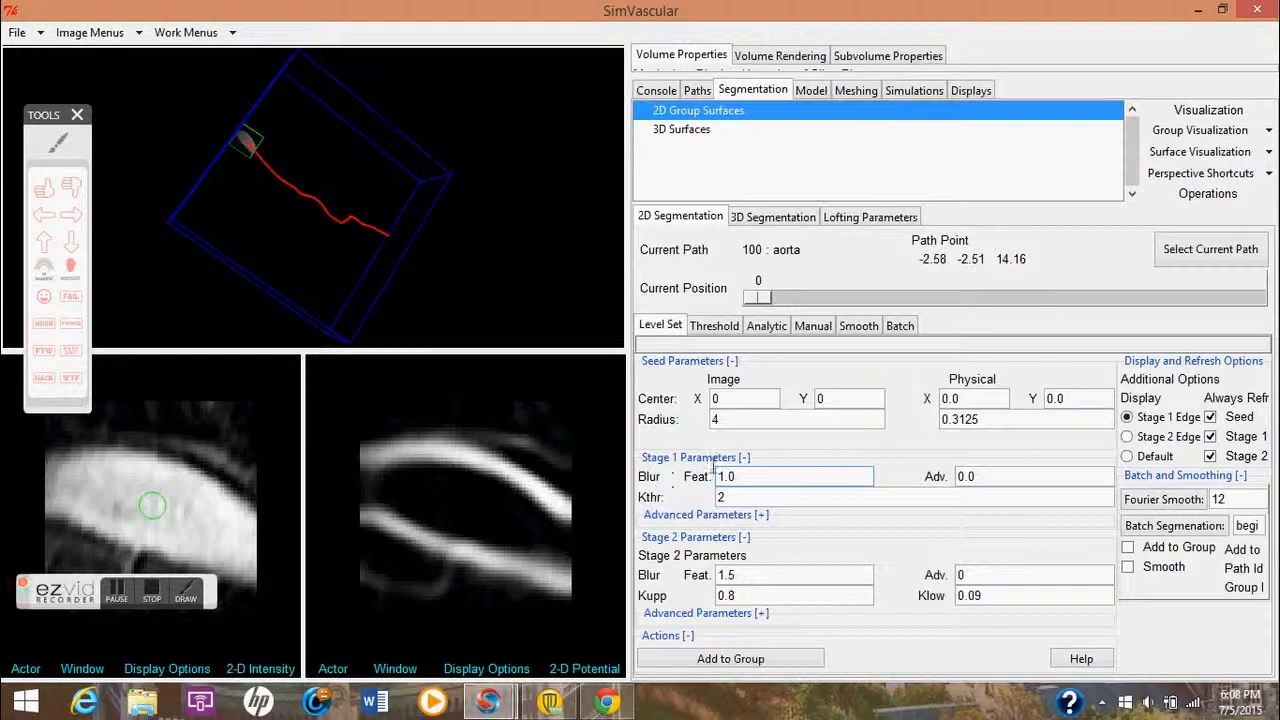
key(Return)
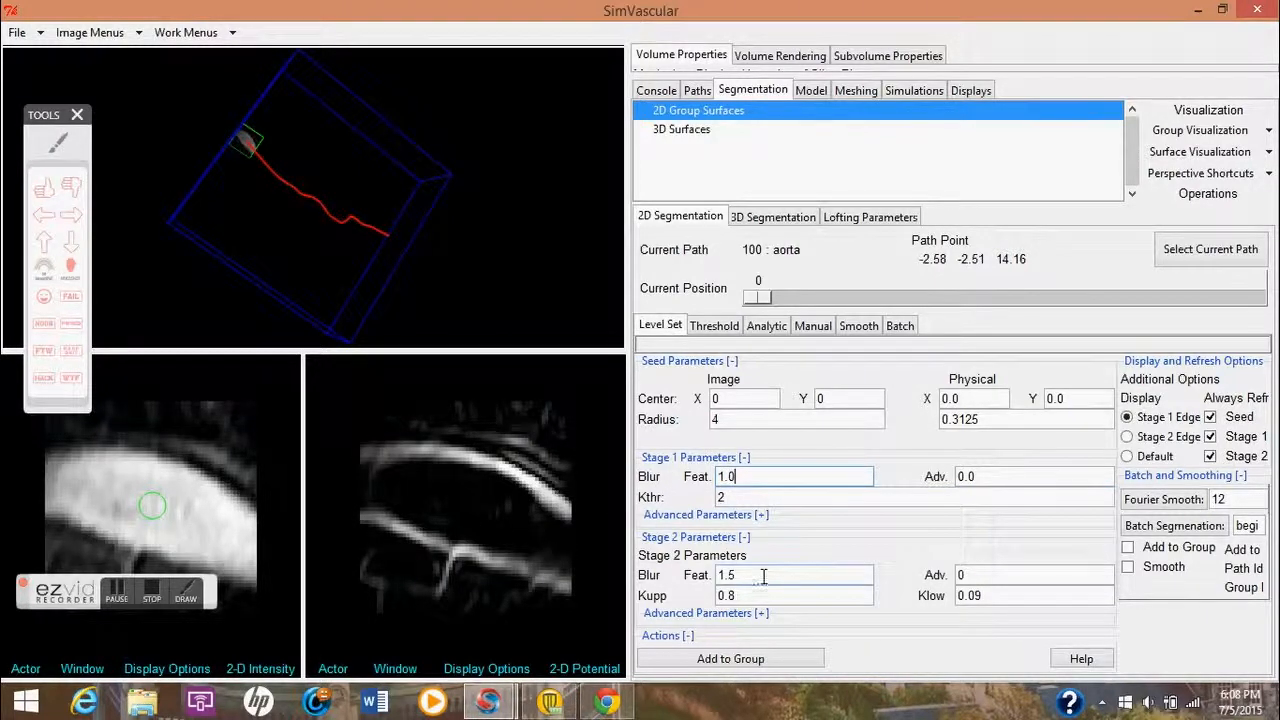
- Try a Stage 2 blur Feat. value of 3.0 and a Kupp of 1.8
drag(763, 574, 716, 575)
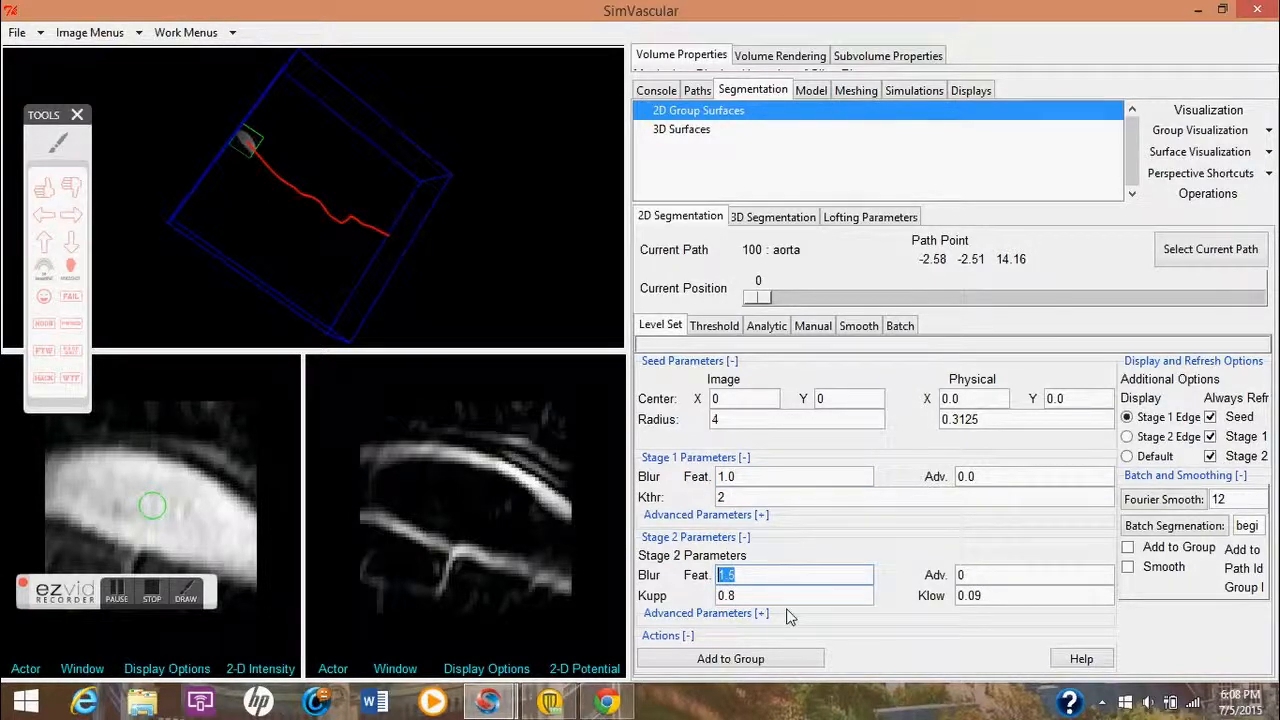
text(3.)
drag(750, 596, 710, 598)
text(1)
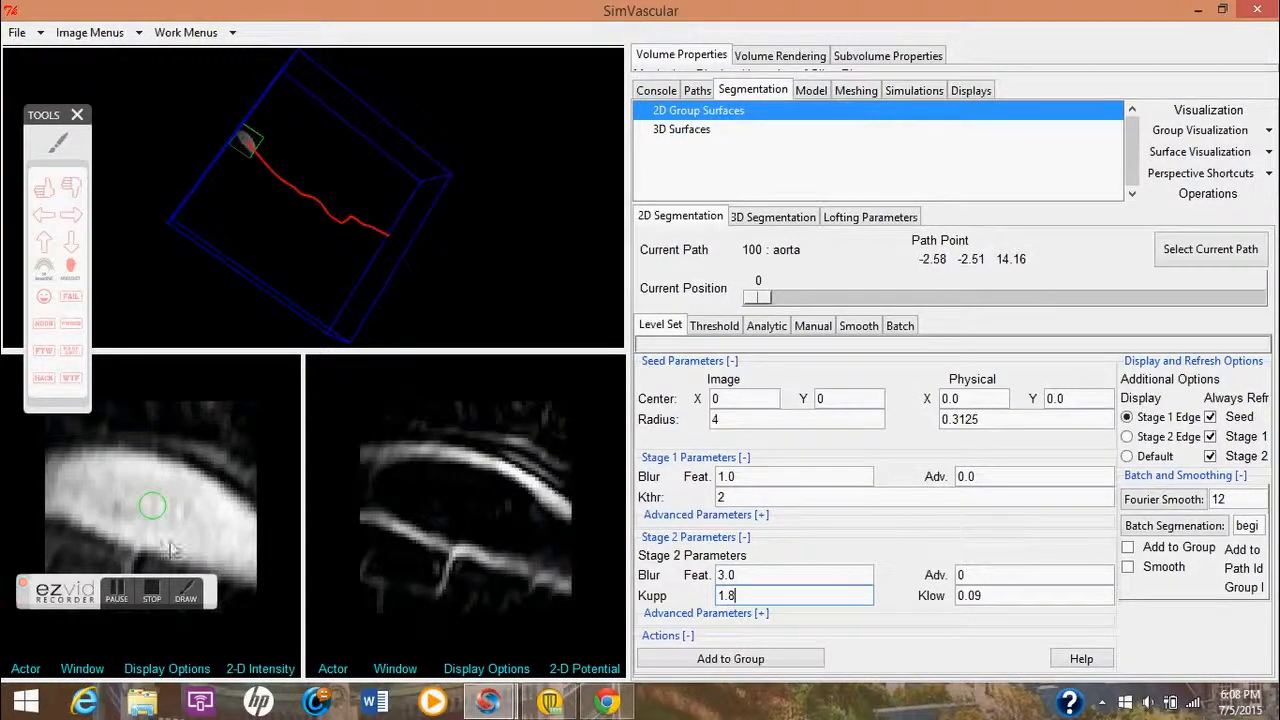
click(117, 598)
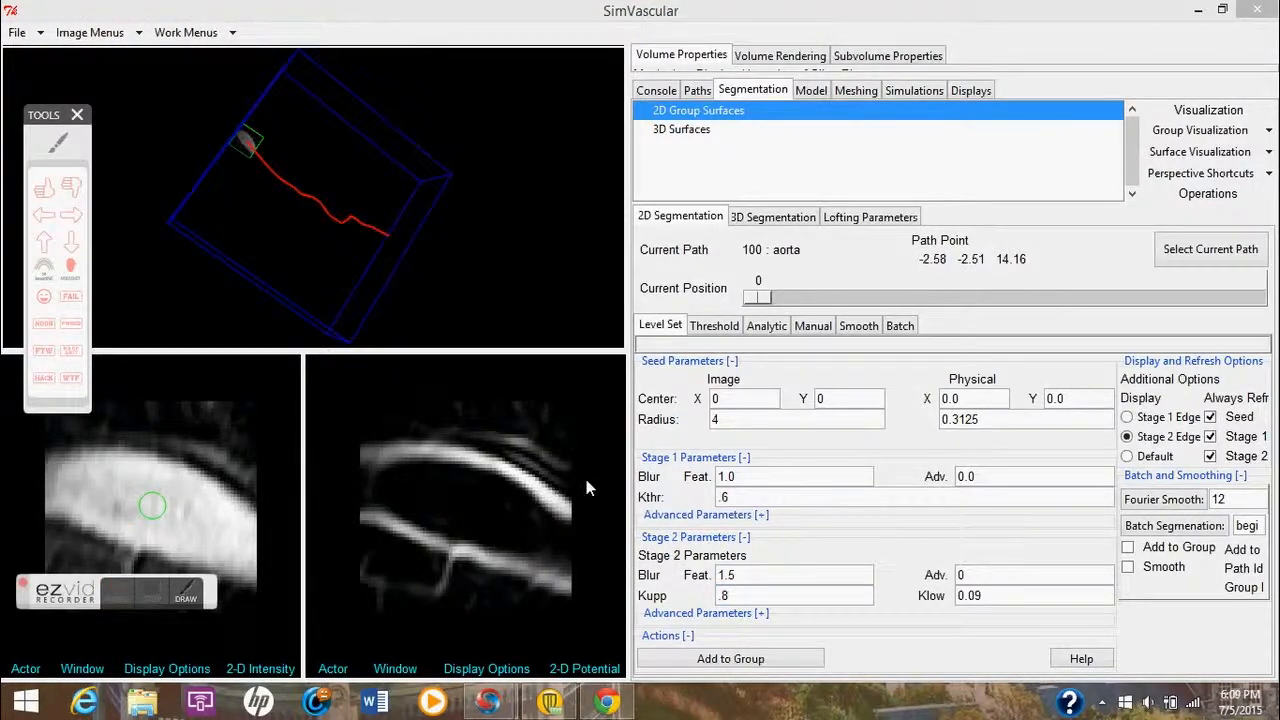
- Display the Stage 1 Edge, switch to the Stage 2 Edge, and set the Stage 2 blur Feat. to 4
click(1131, 418)
click(1129, 437)
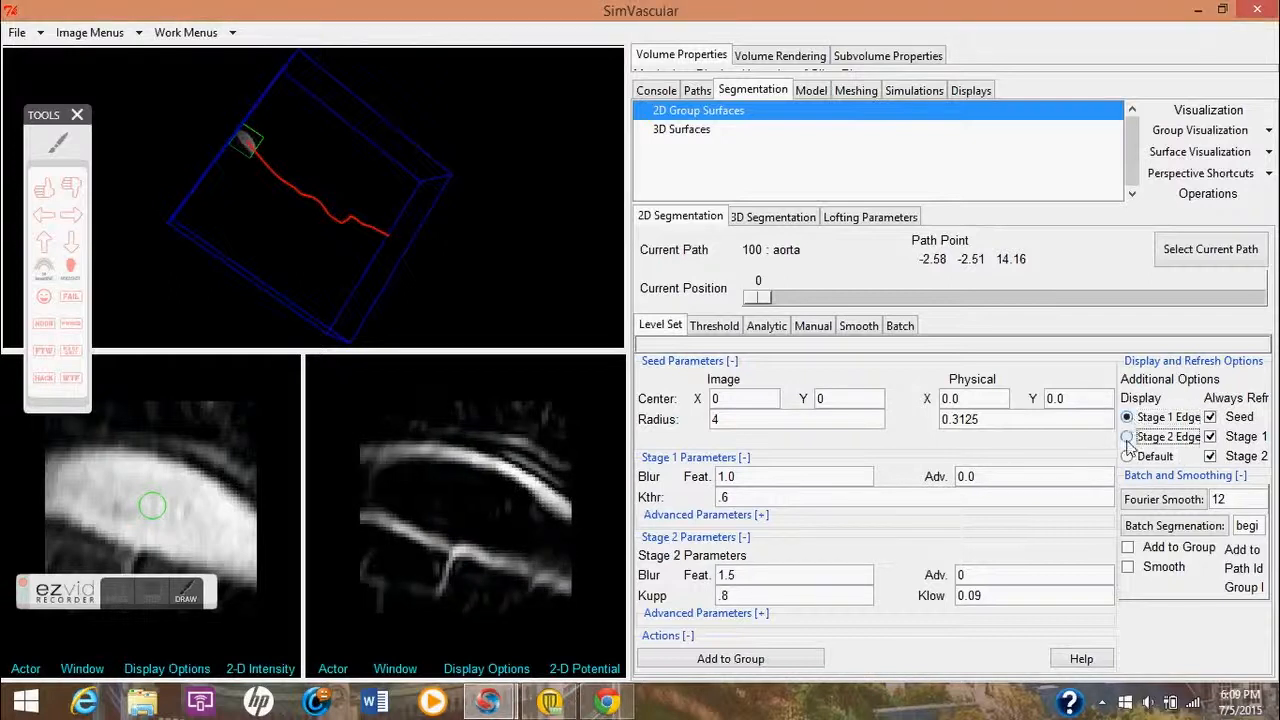
drag(763, 578, 676, 581)
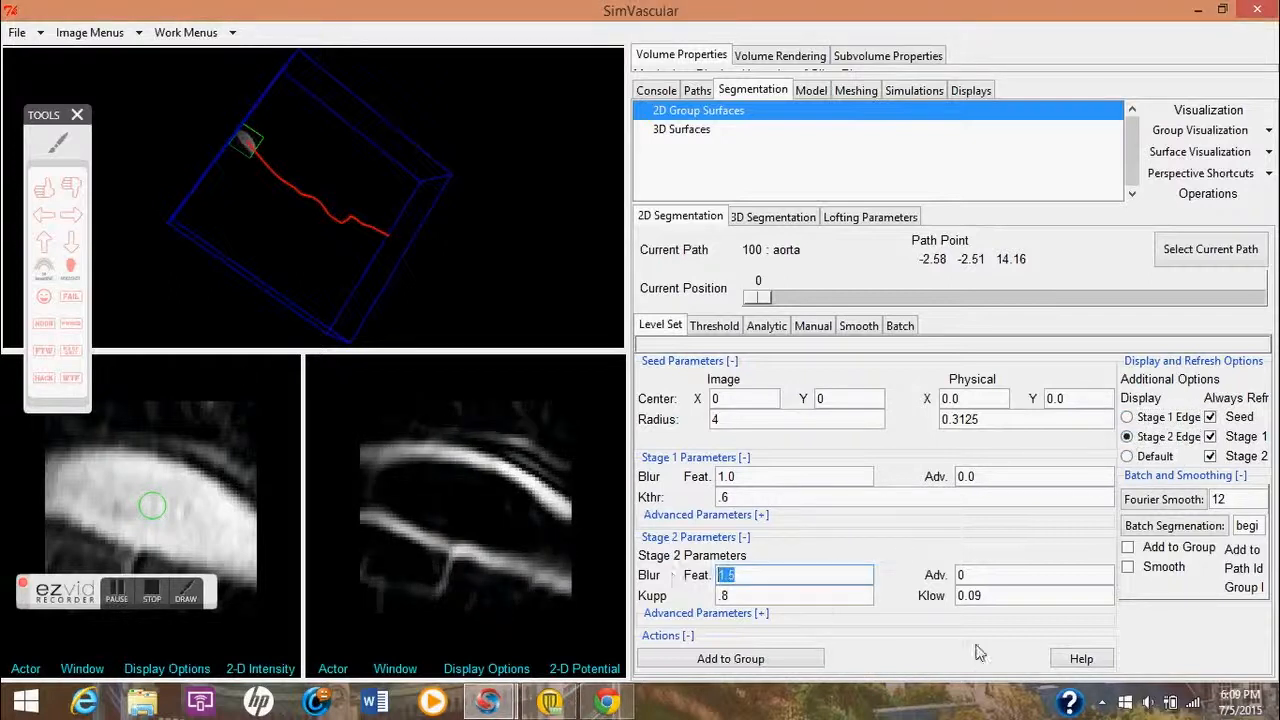
text(4)
drag(728, 576, 714, 574)
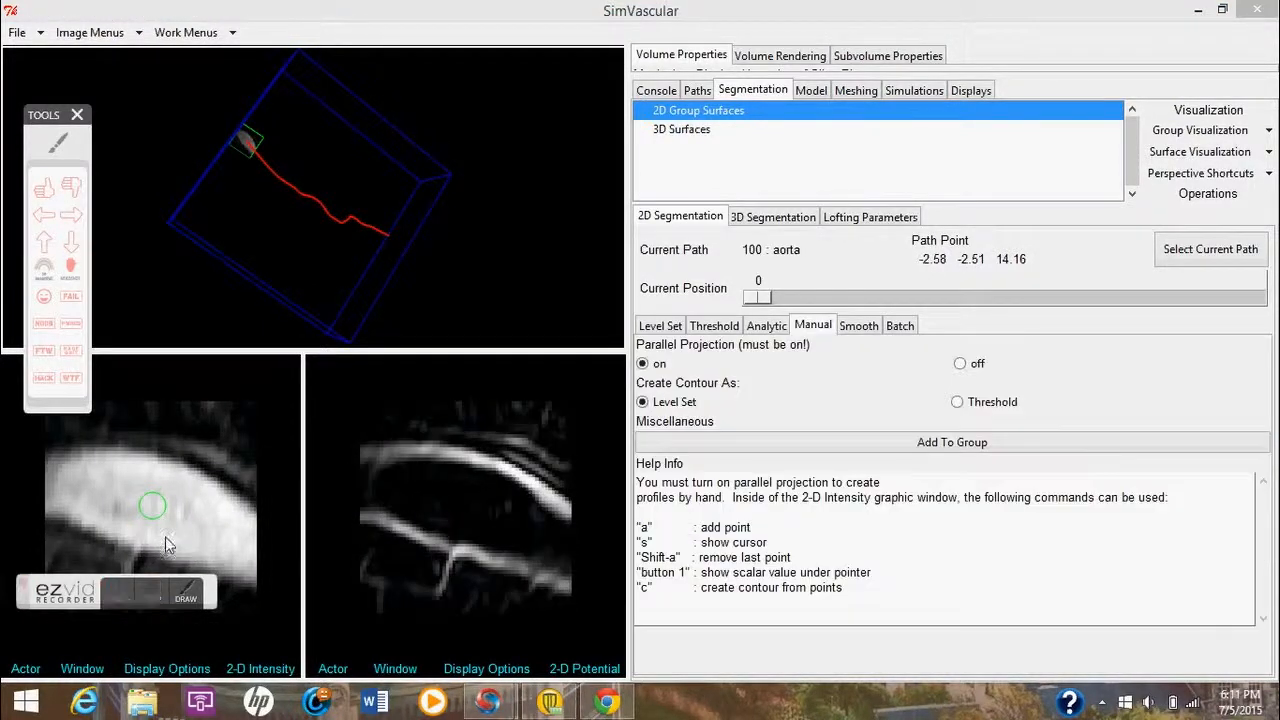
click(57, 147)
mouse_move(796, 340)
mouse_down()
mouse_move(822, 342)
mouse_move(845, 322)
mouse_move(810, 307)
mouse_move(802, 342)
mouse_up()
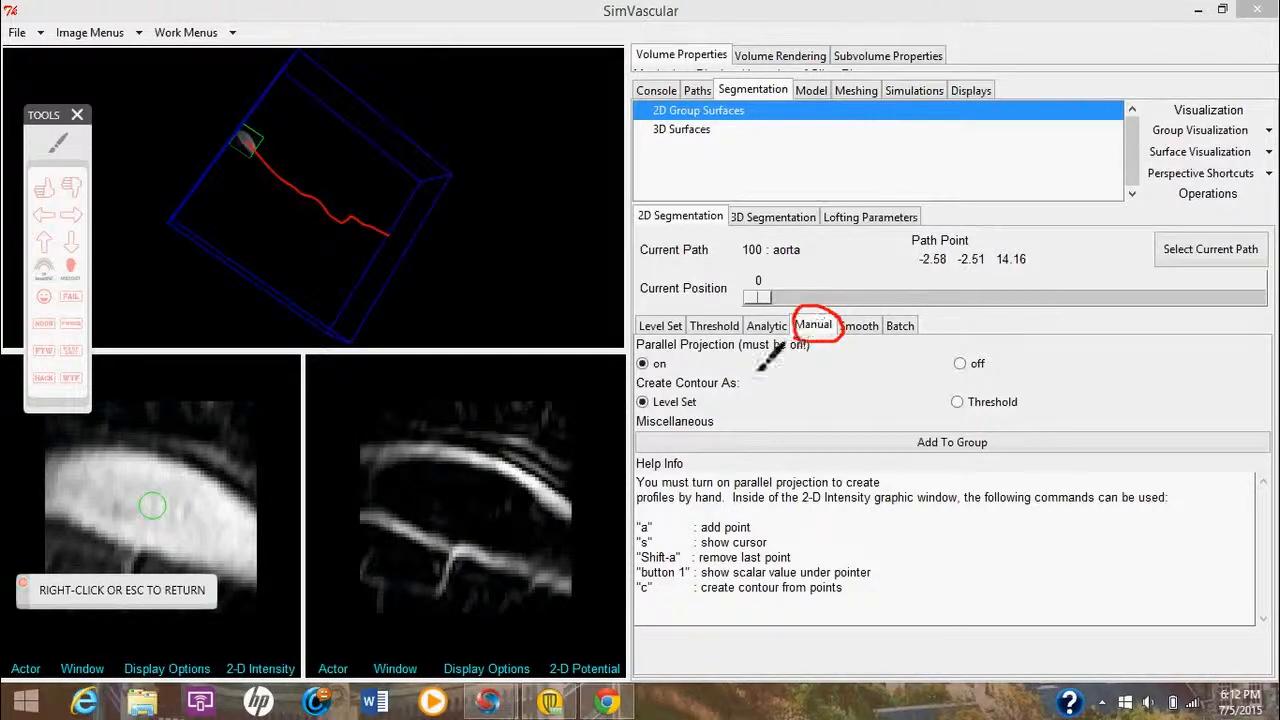
mouse_move(684, 351)
mouse_down()
mouse_move(702, 416)
mouse_move(711, 409)
mouse_move(692, 411)
mouse_up()
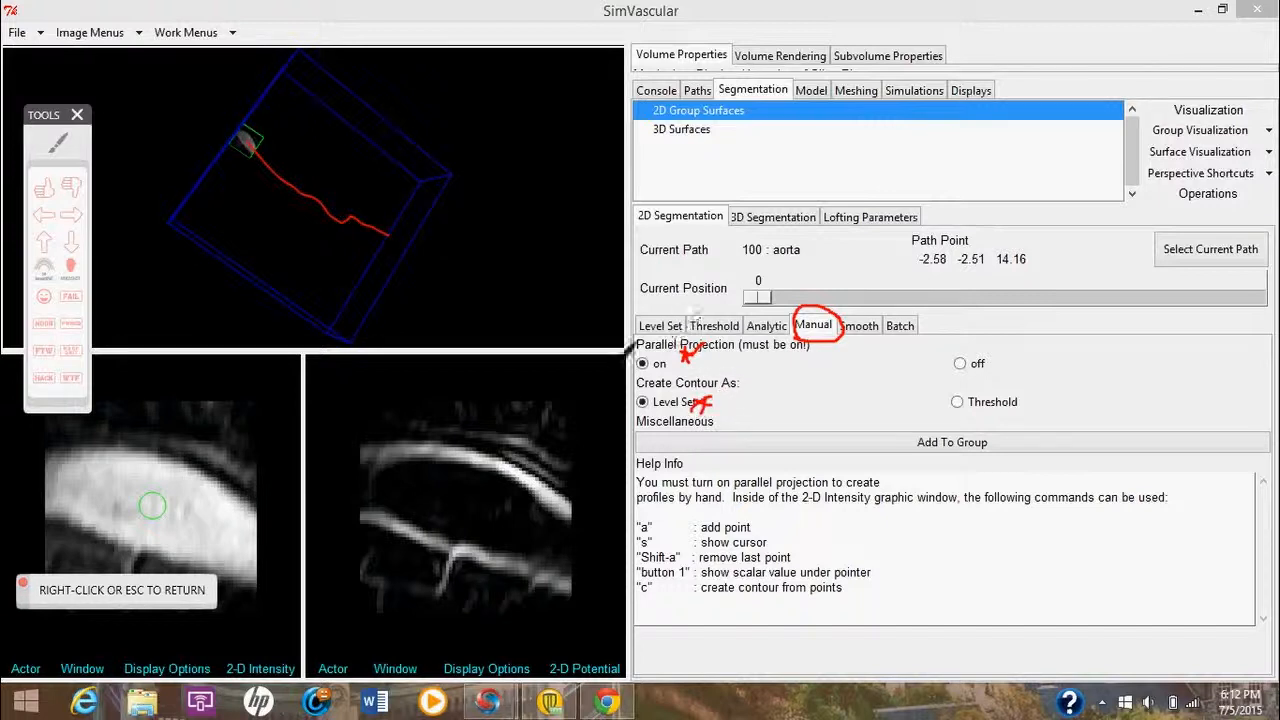
right_click(502, 360)
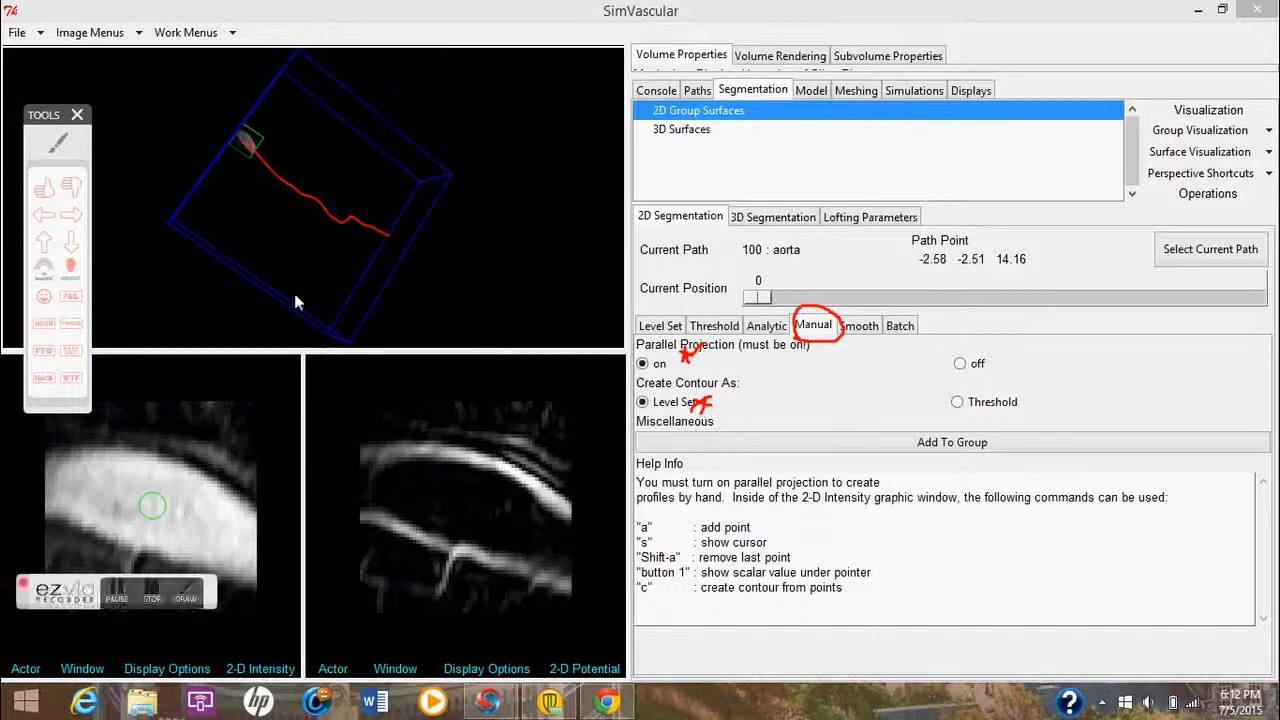
click(120, 592)
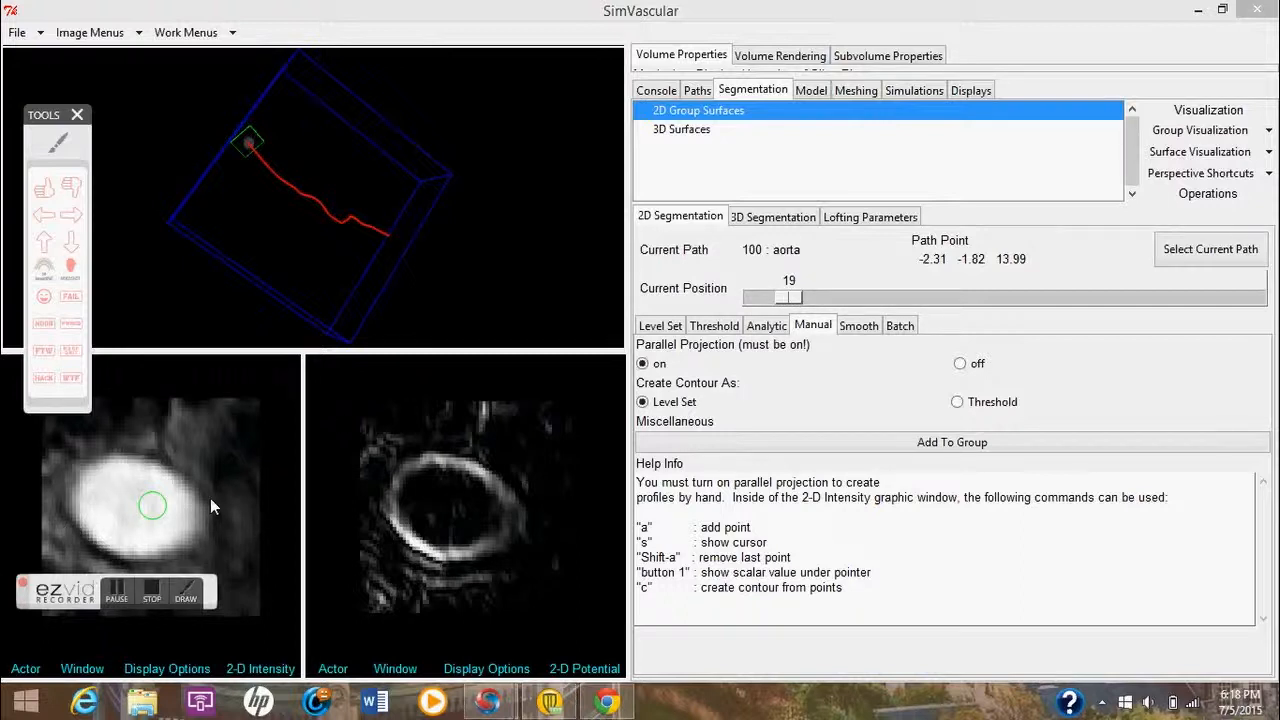
- Trace the aorta's boundary with manual contour points at path position 19, removing one misplaced point along the way
click(165, 468)
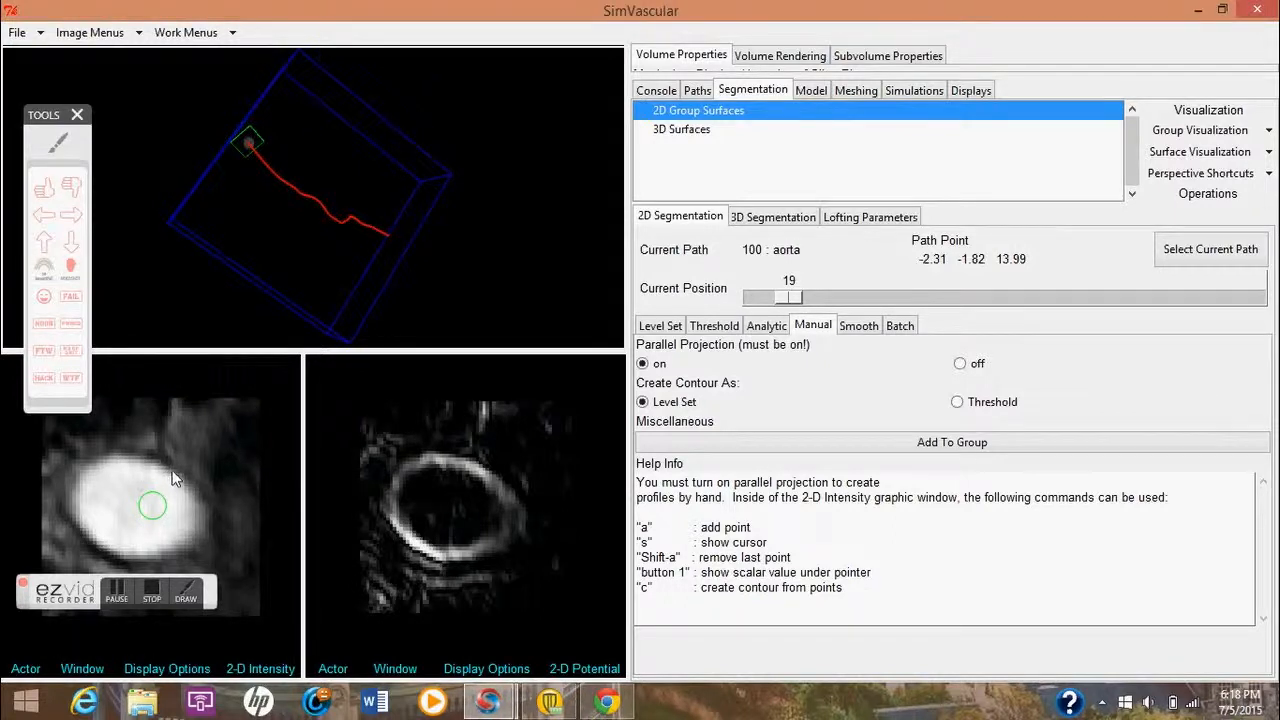
right_drag(171, 469, 173, 467)
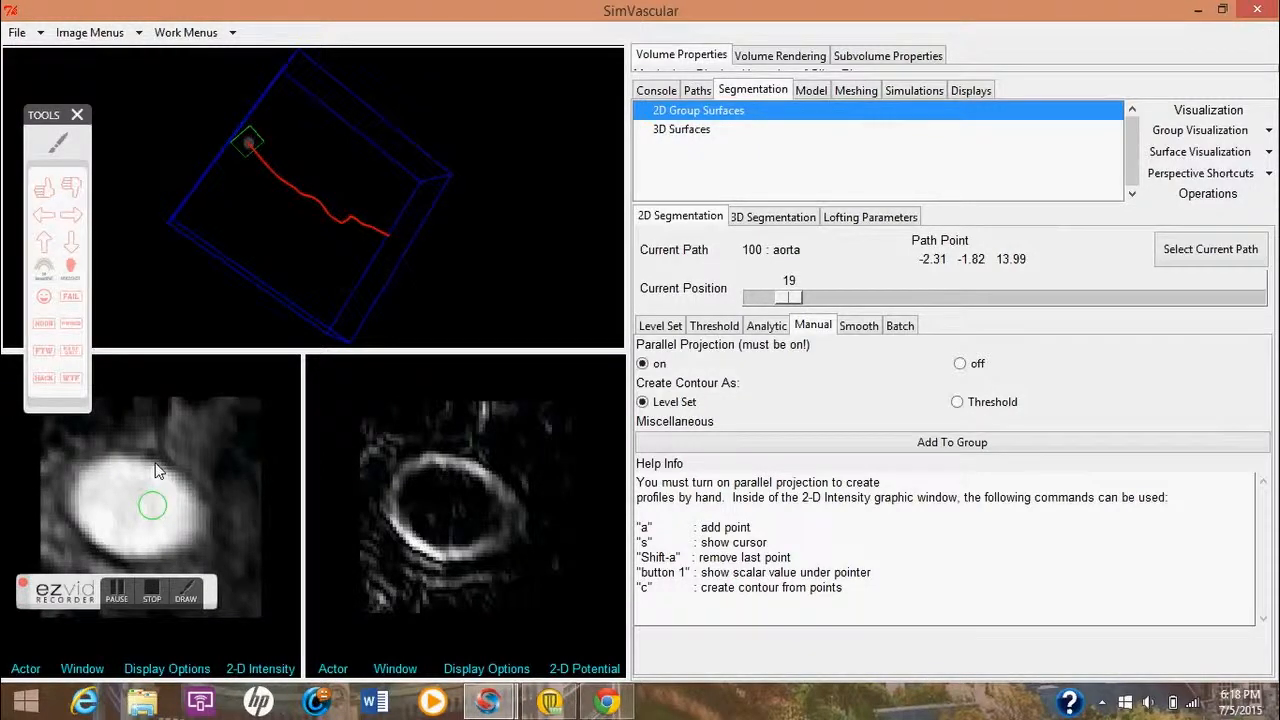
key(a)
key(a)
key(a)
key(a)
key(shift+a)
key(a)
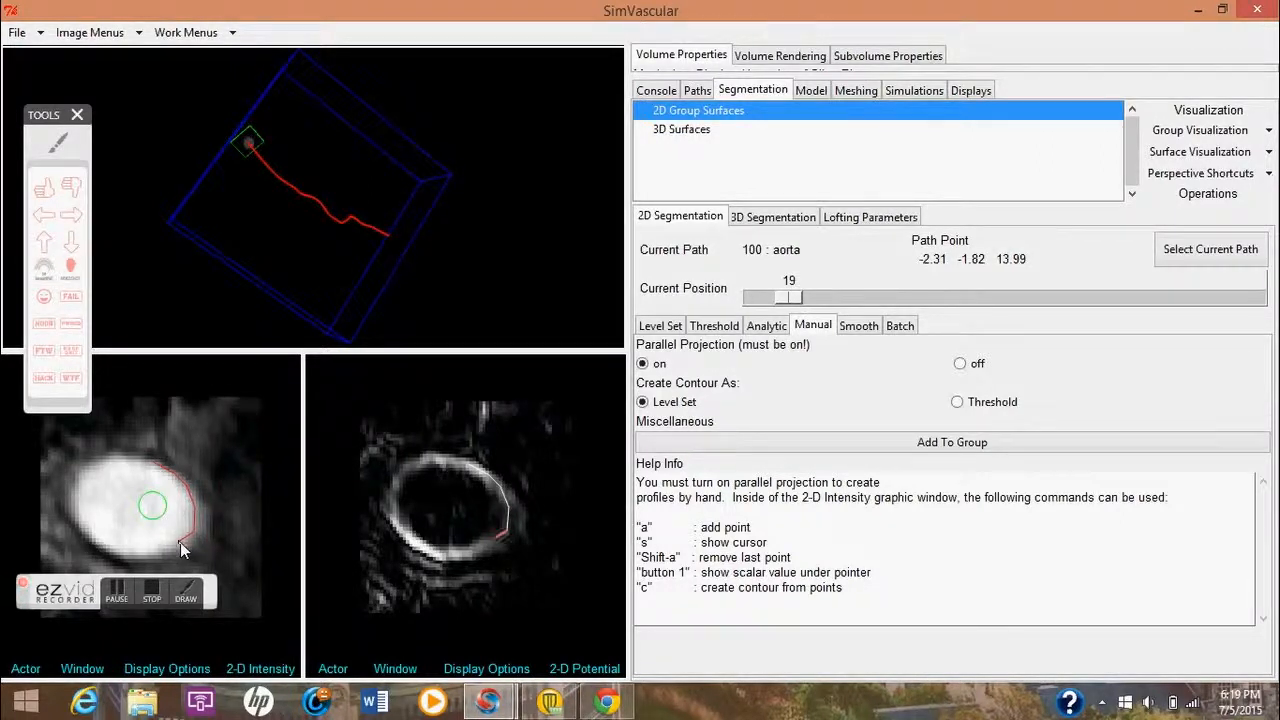
key(a)
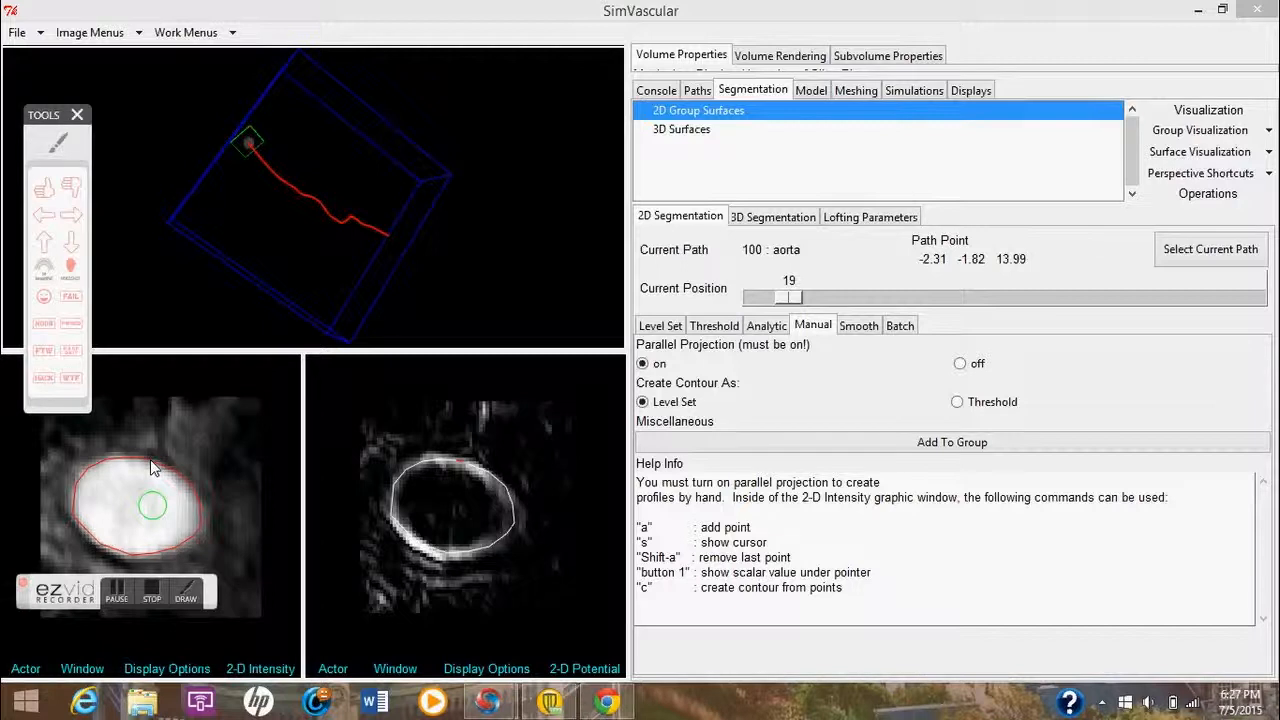
- Create the manual level set contour at position 19 from the traced points
click(152, 468)
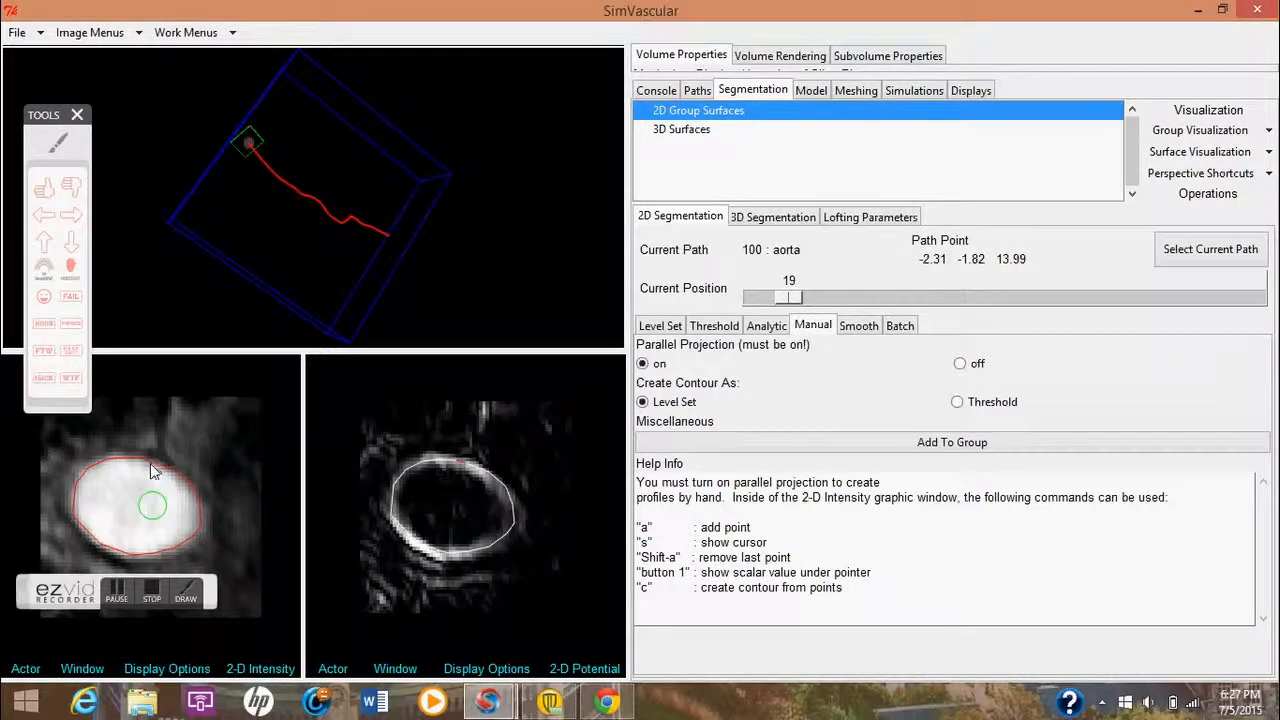
key(c)
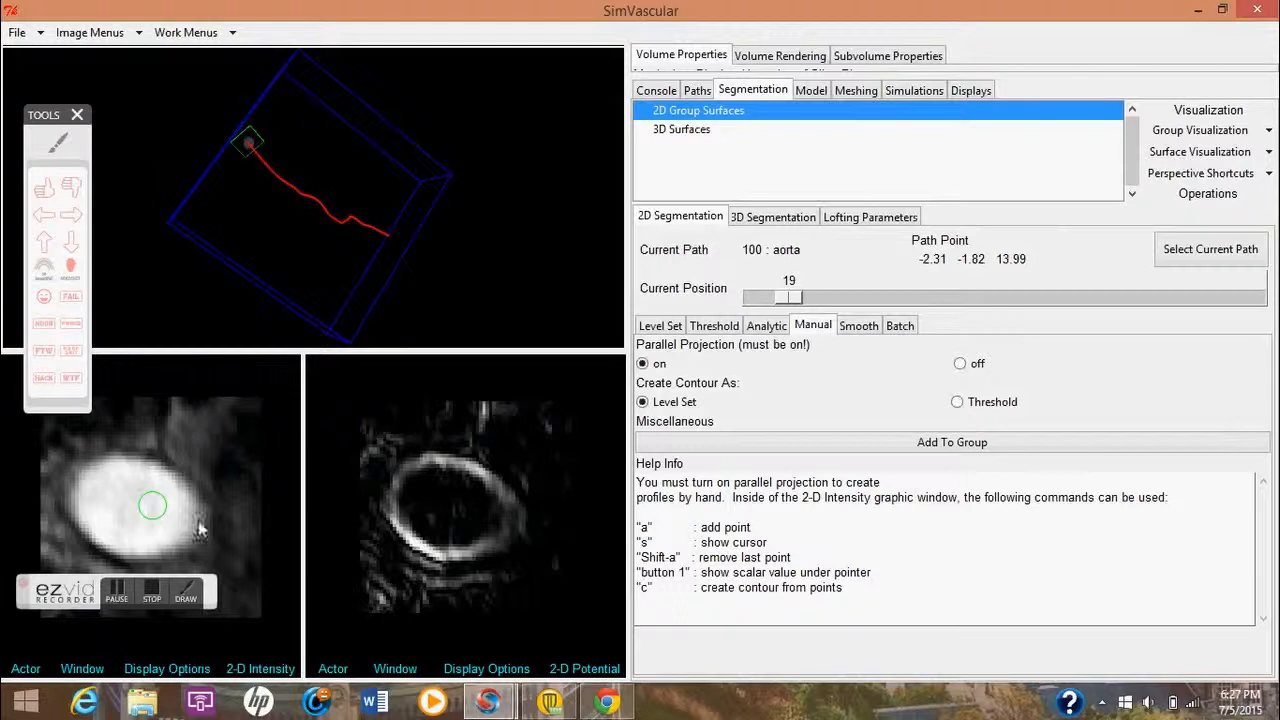
click(122, 589)
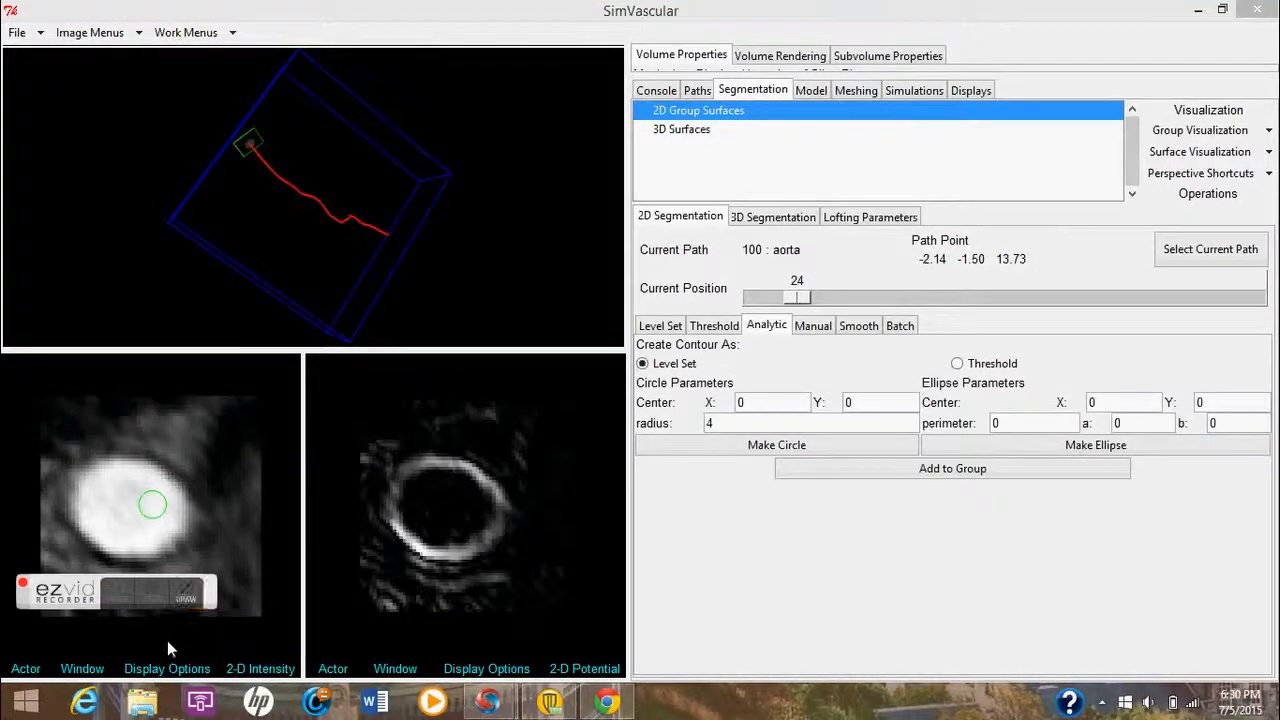
- Clear the 2-D Intensity and 2-D Potential windows for the analytic contour
click(79, 670)
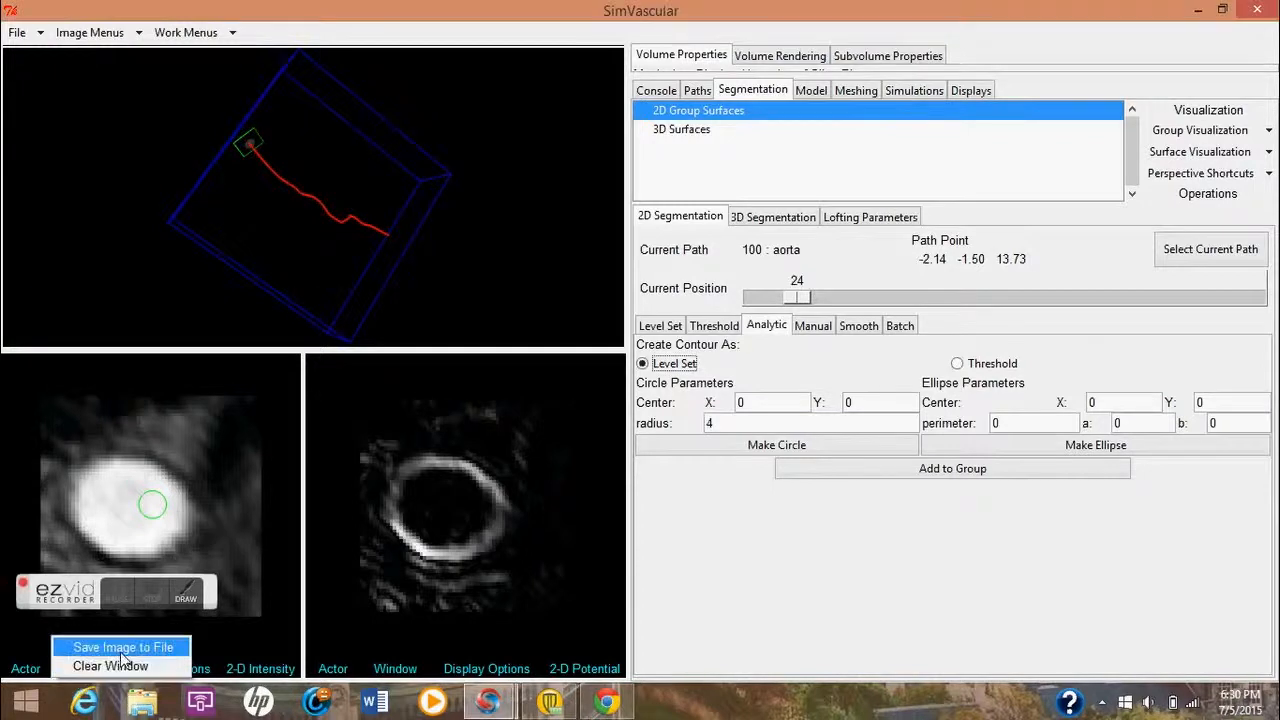
click(124, 667)
click(420, 664)
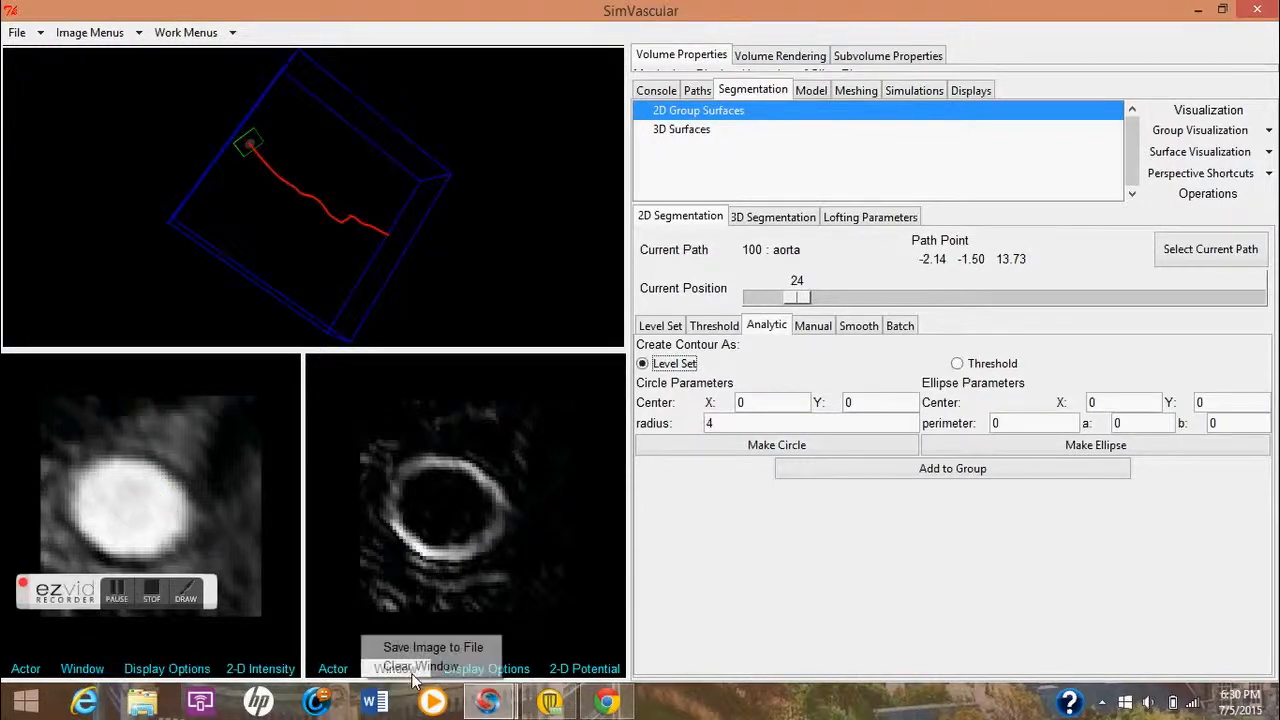
click(400, 670)
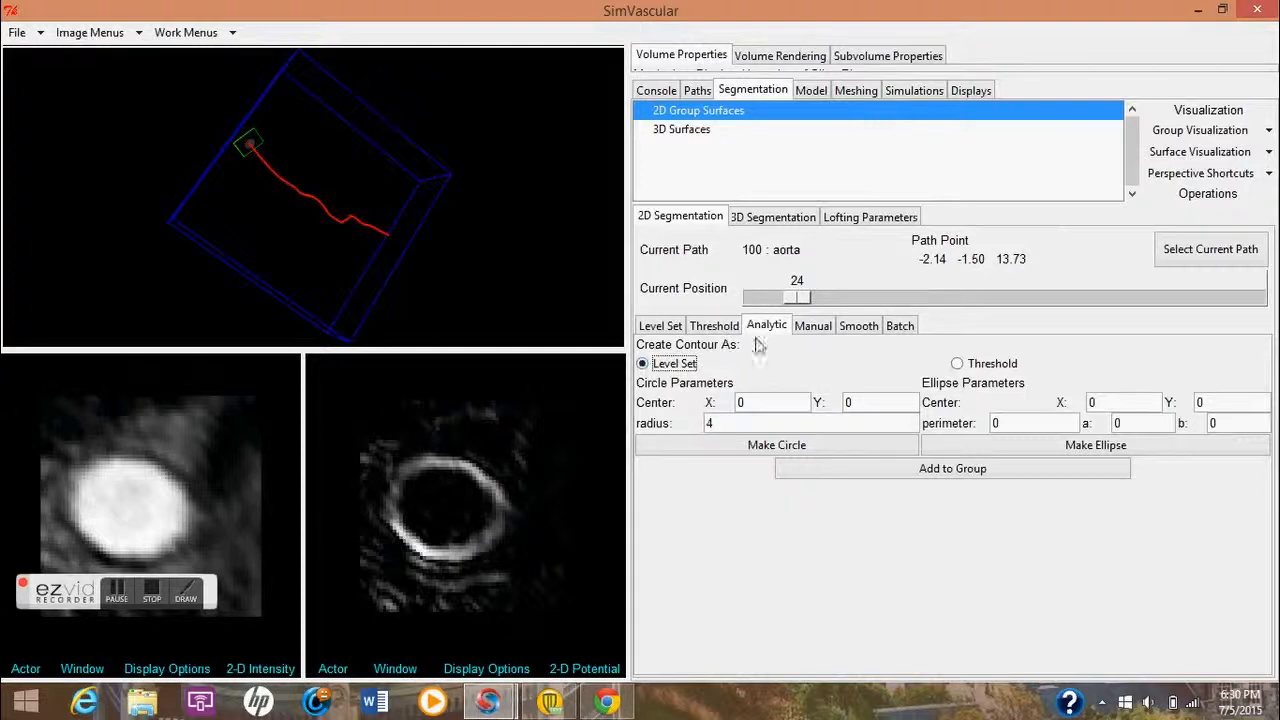
click(112, 593)
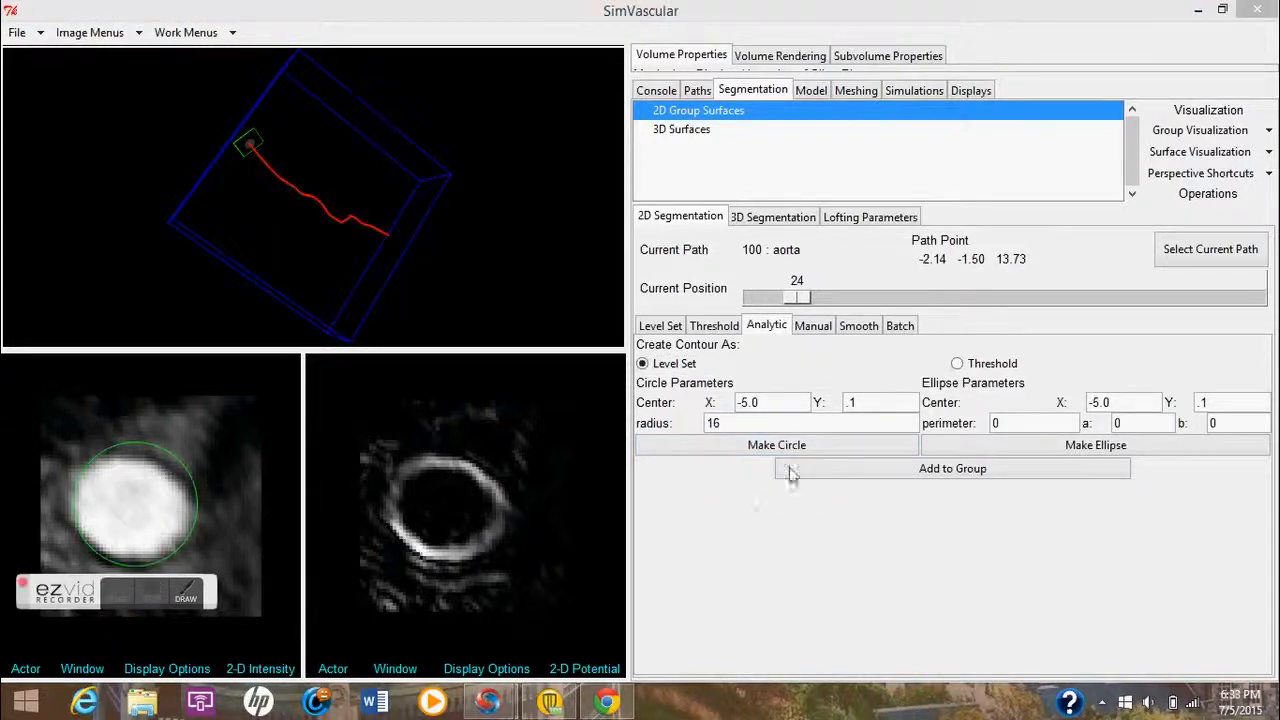
- Move to aorta position 33 and make the circle with its center X at -8.0, trying -6.0 and -7.0 first
mouse_move(808, 302)
mouse_down()
mouse_move(833, 288)
mouse_move(822, 292)
mouse_up()
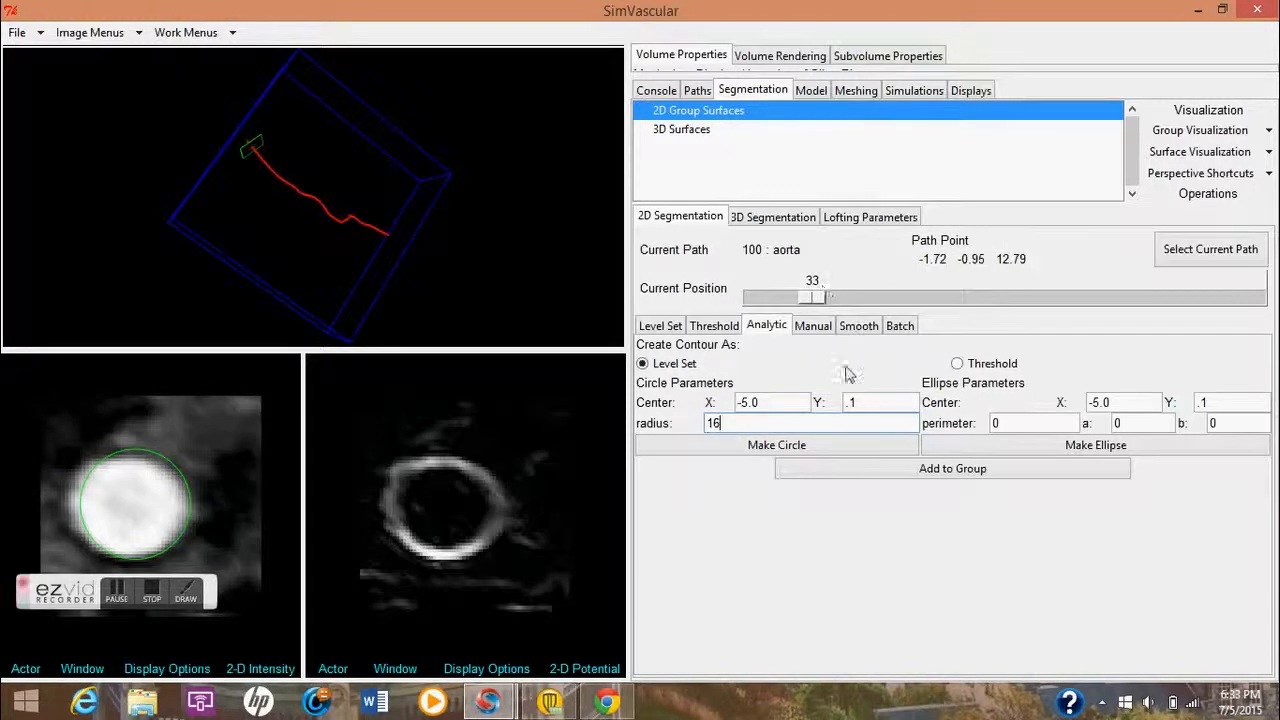
double_click(777, 403)
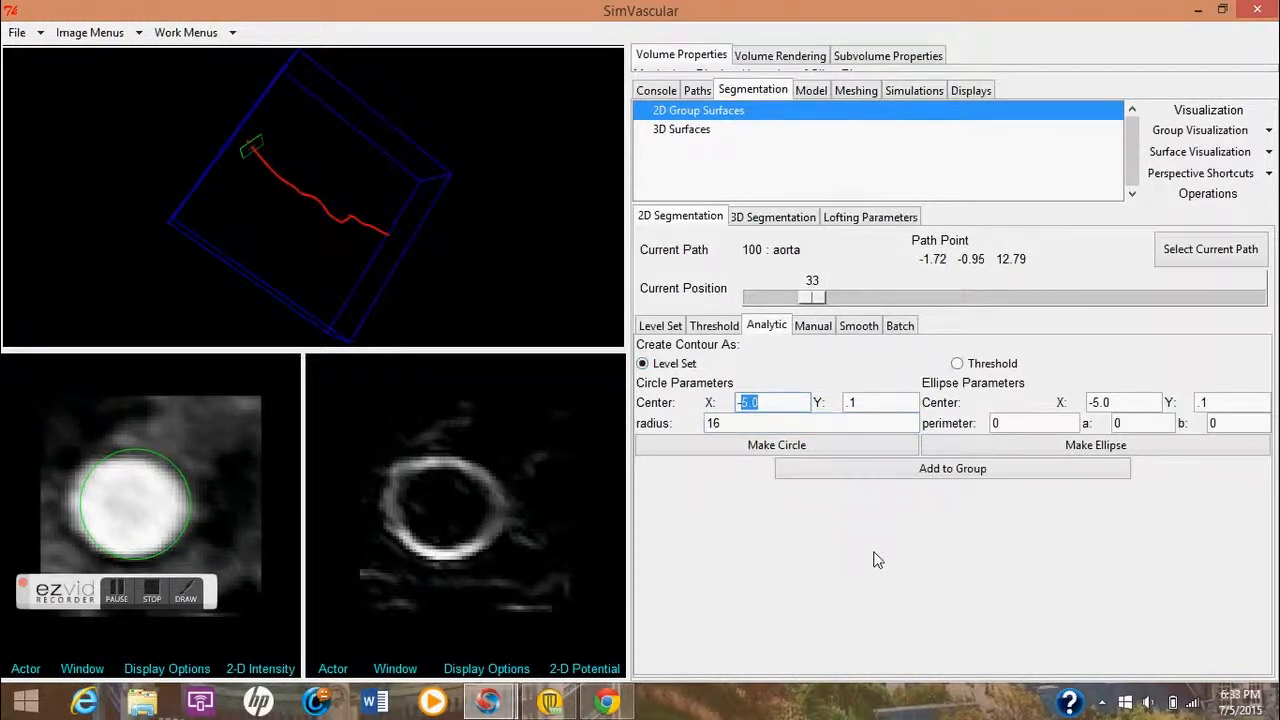
text(-6.0)
text(7)
key(Delete)
click(813, 455)
key(BackSpace)
text(8)
click(813, 455)
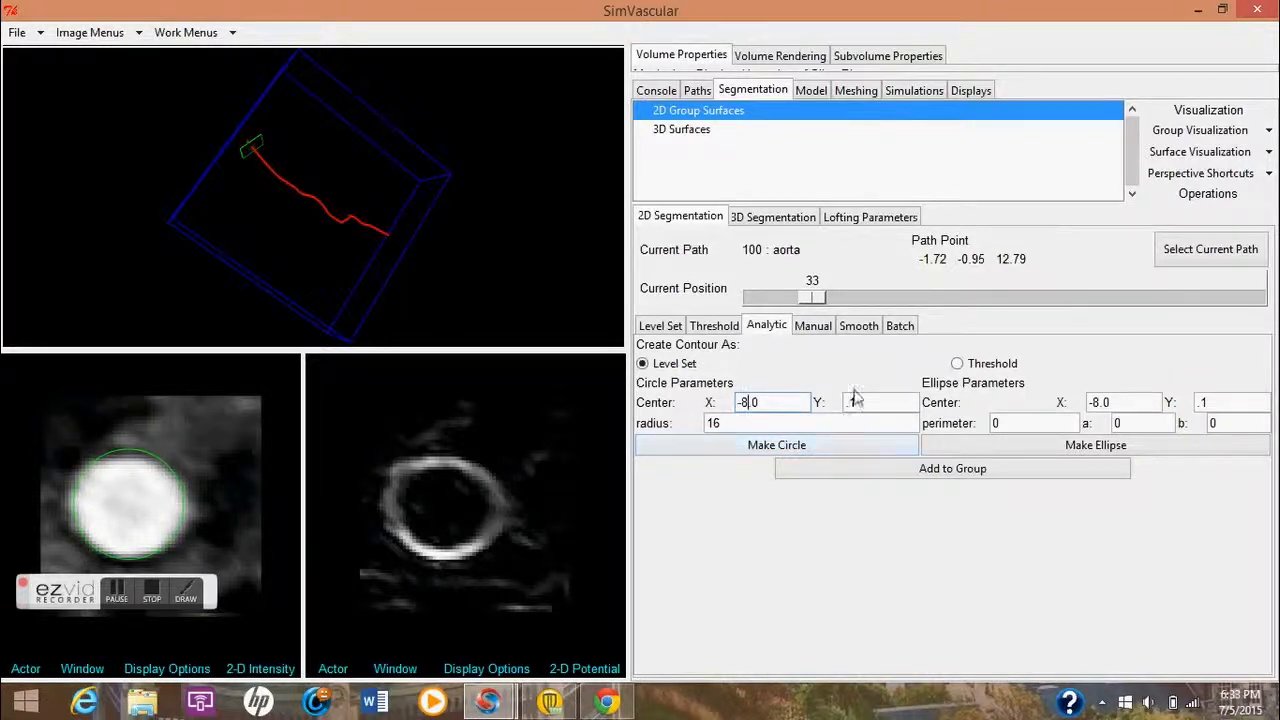
- Set the circle's center Y to .5 and regenerate the circle
drag(869, 402, 853, 400)
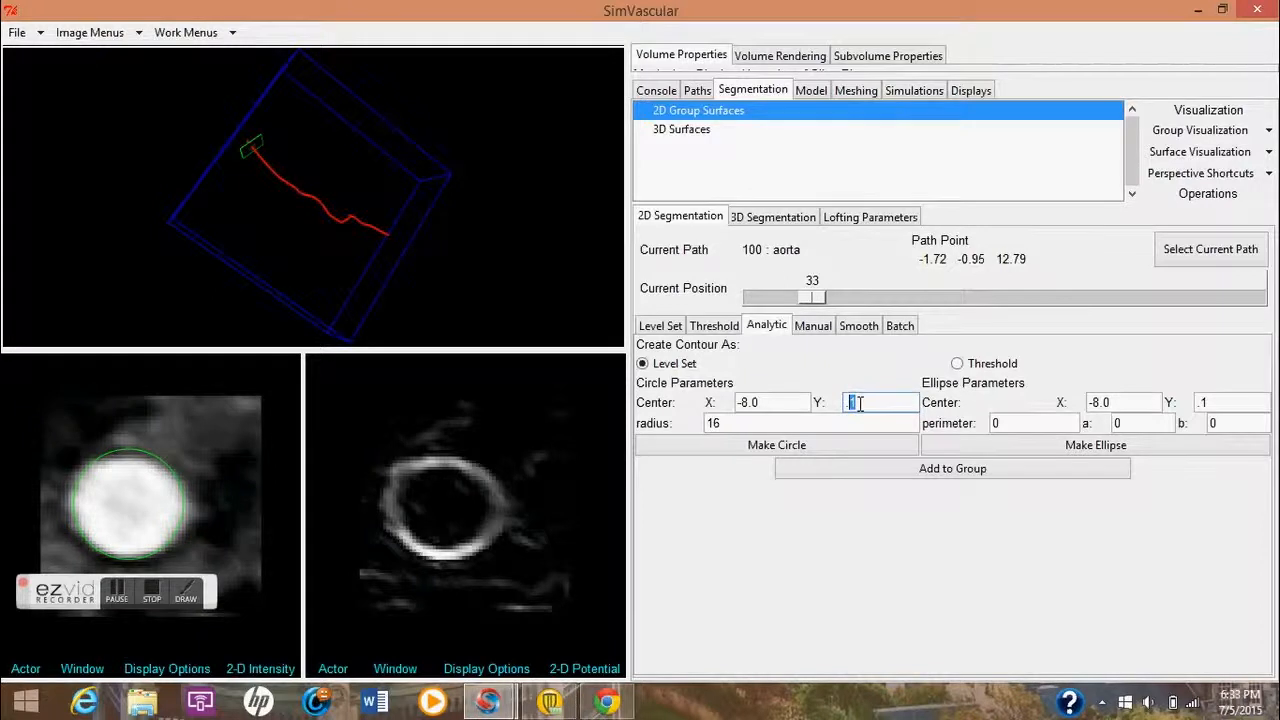
text(5)
key(BackSpace)
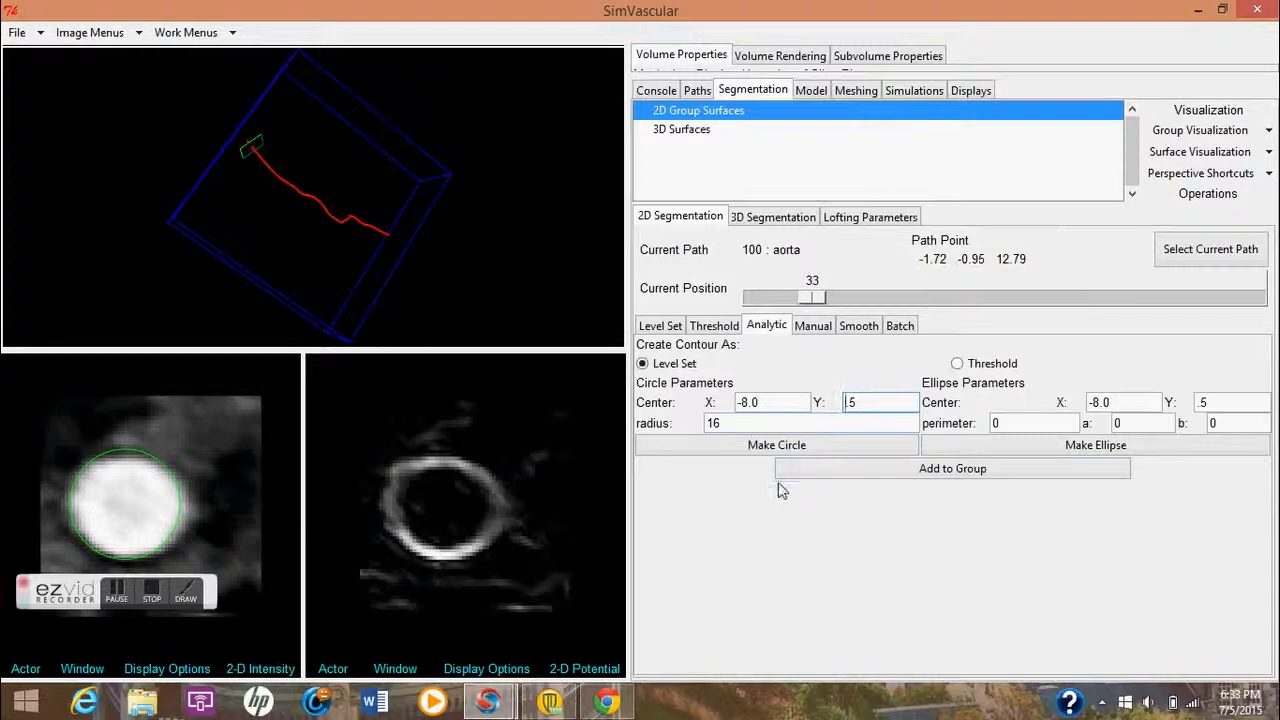
click(782, 454)
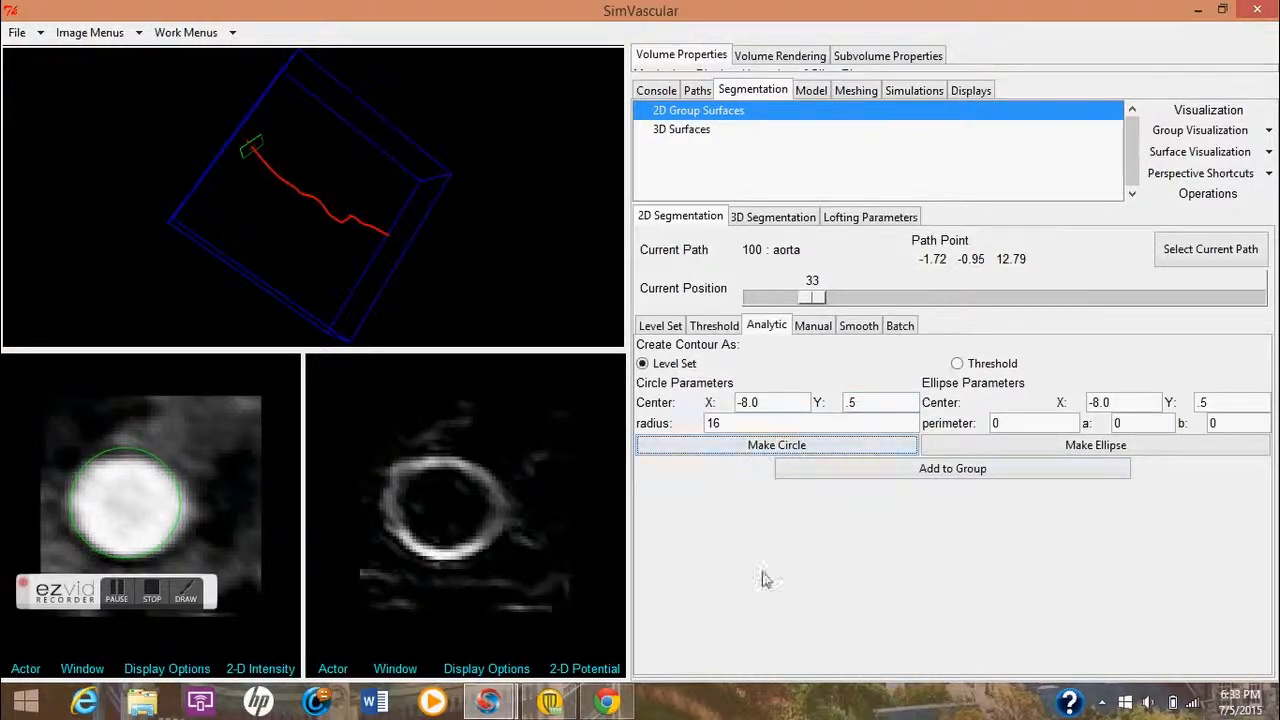
click(128, 596)
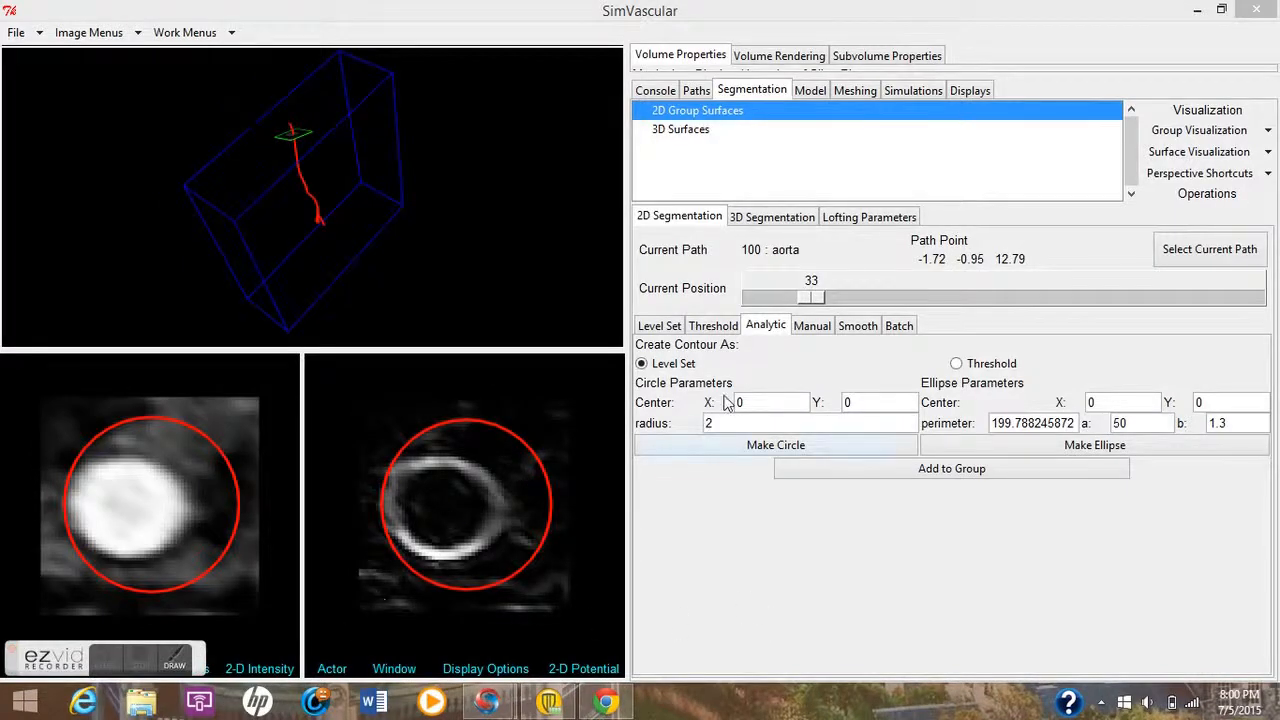
- Check the level set display options of the 2-D Potential view, including the segmentation option
click(180, 427)
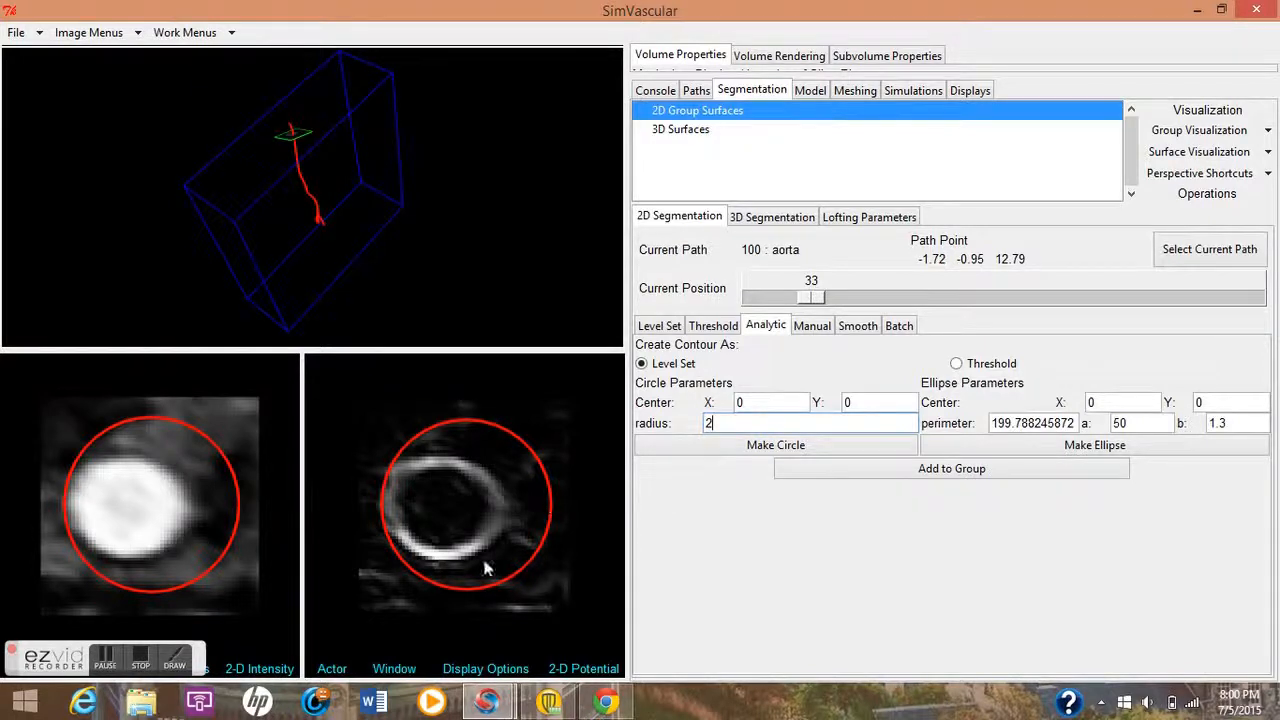
click(519, 669)
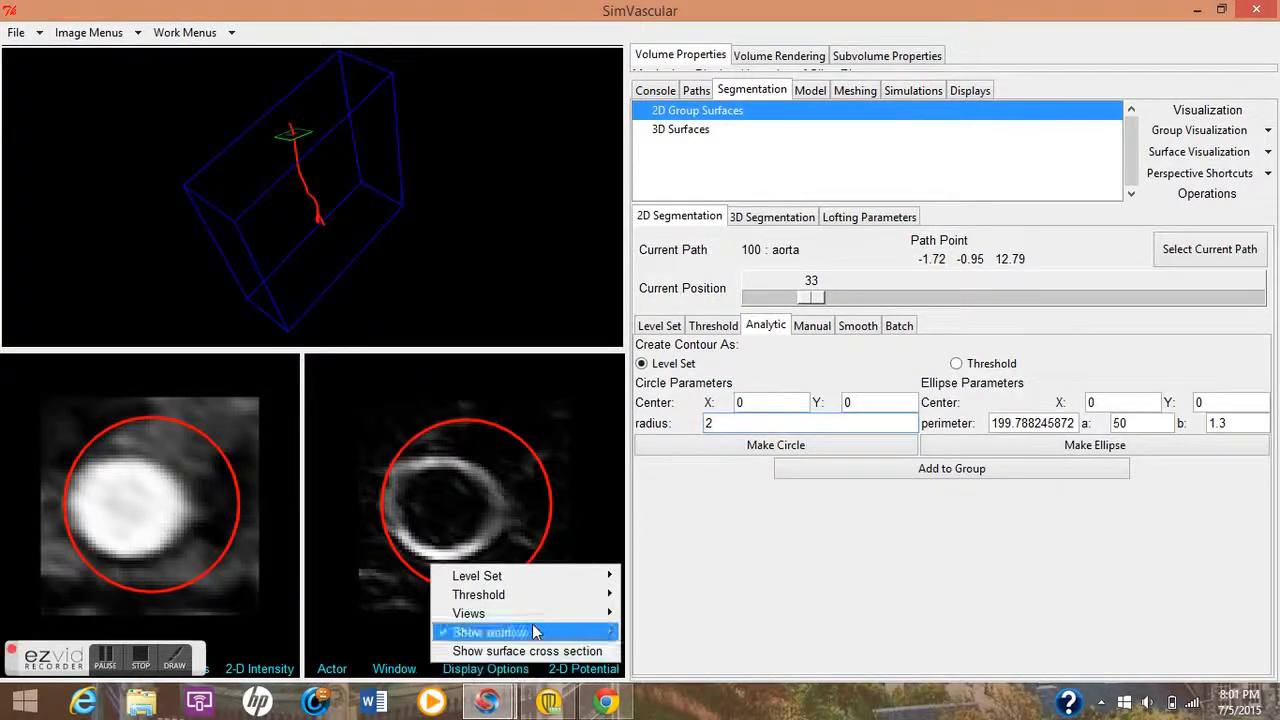
mouse_move(545, 584)
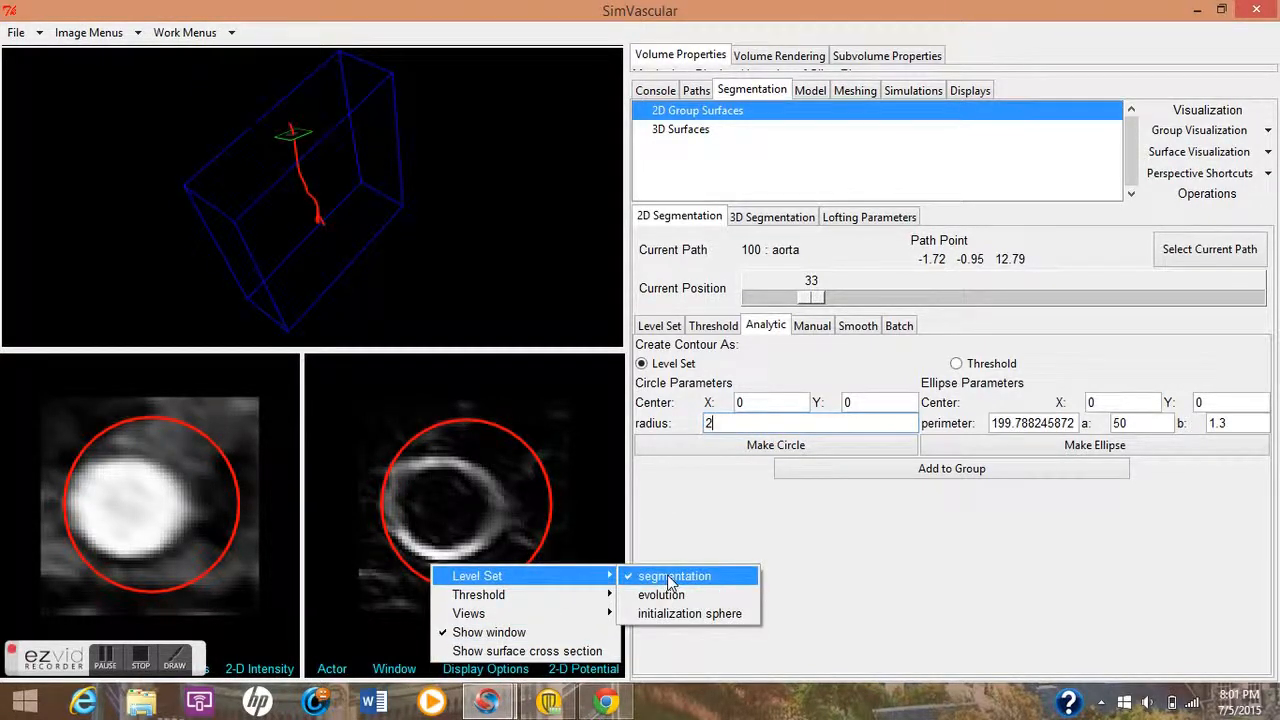
click(380, 585)
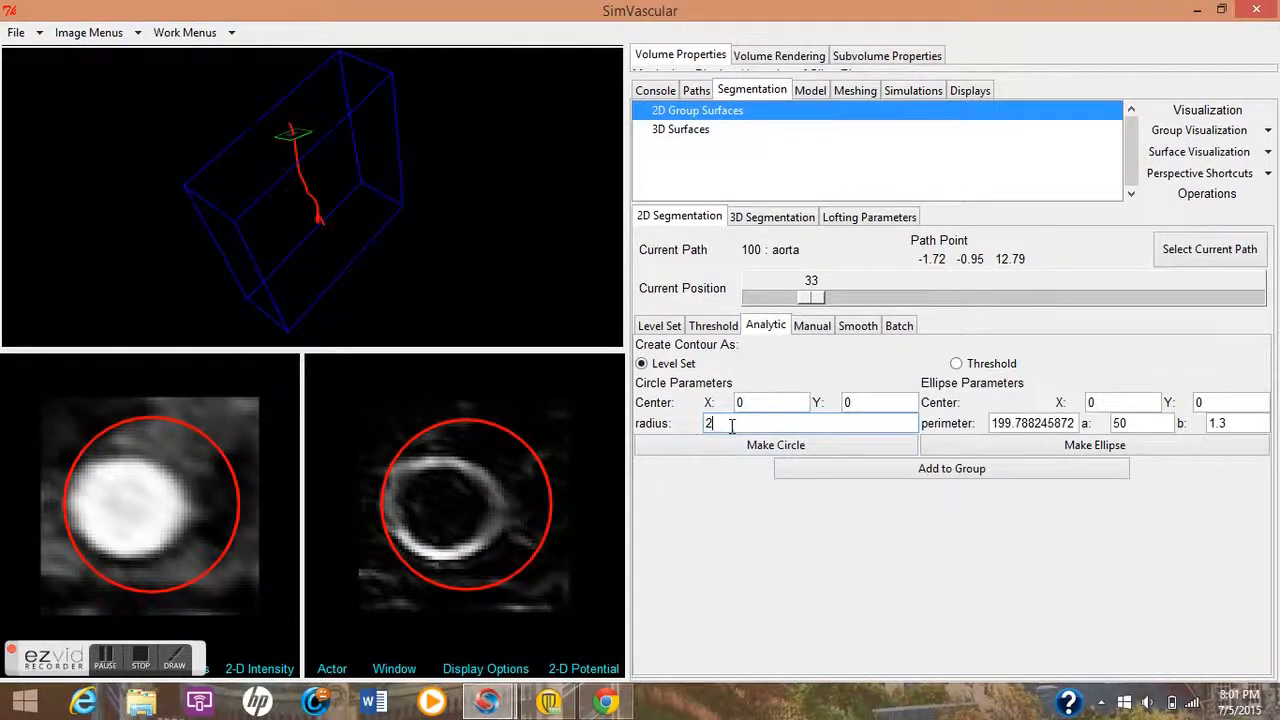
- Set the circle's radius to 1.3 after trying 1, and its center X to -7 after trying -.5
text(1)
key(Return)
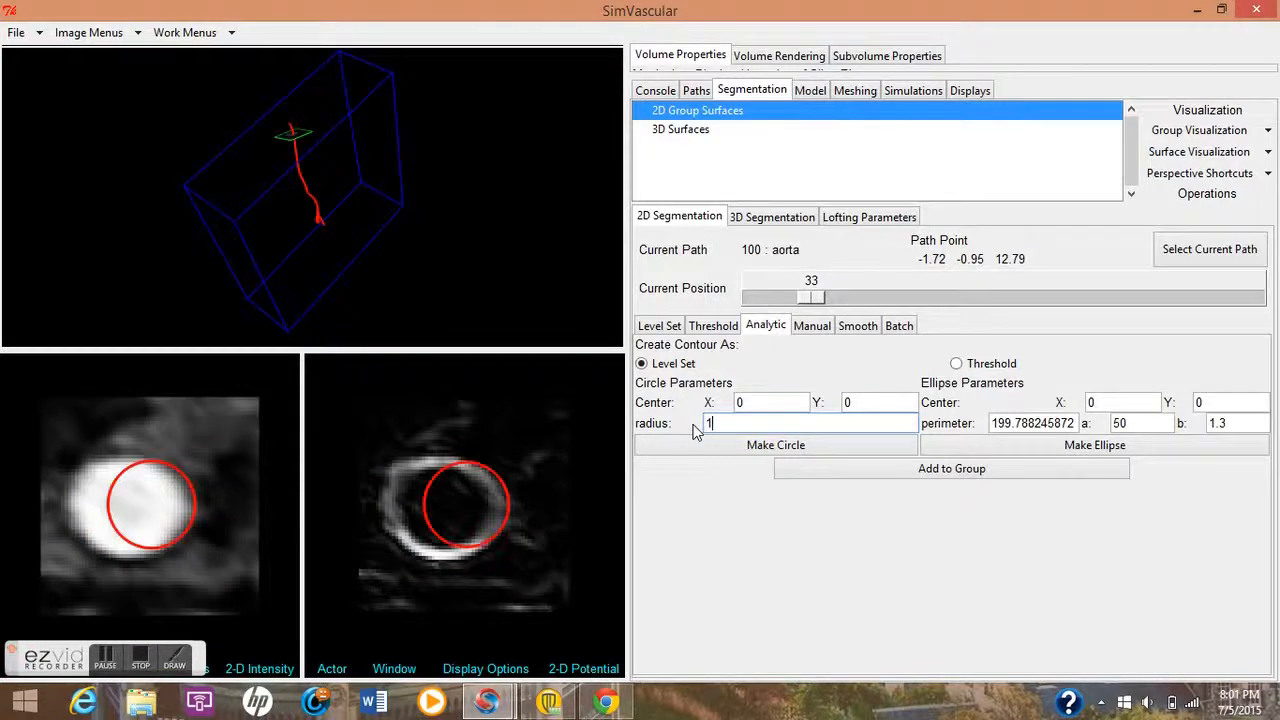
key(Return)
text(3)
key(Return)
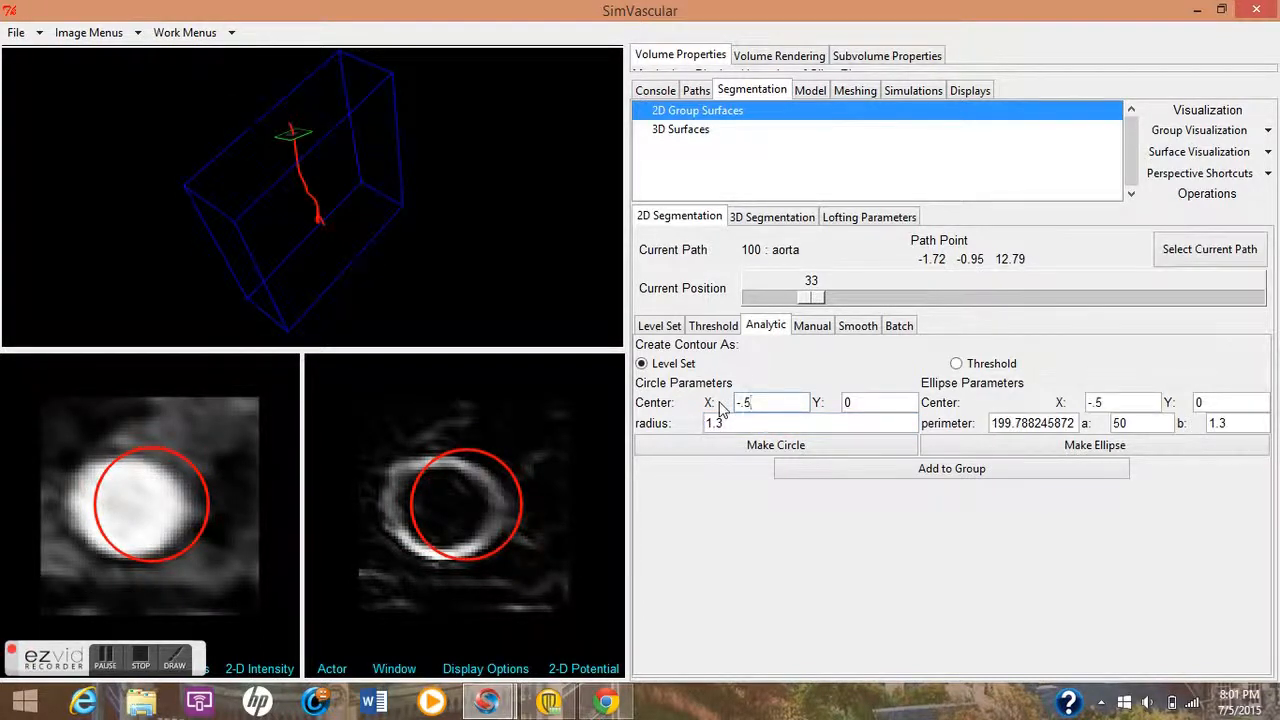
key(Return)
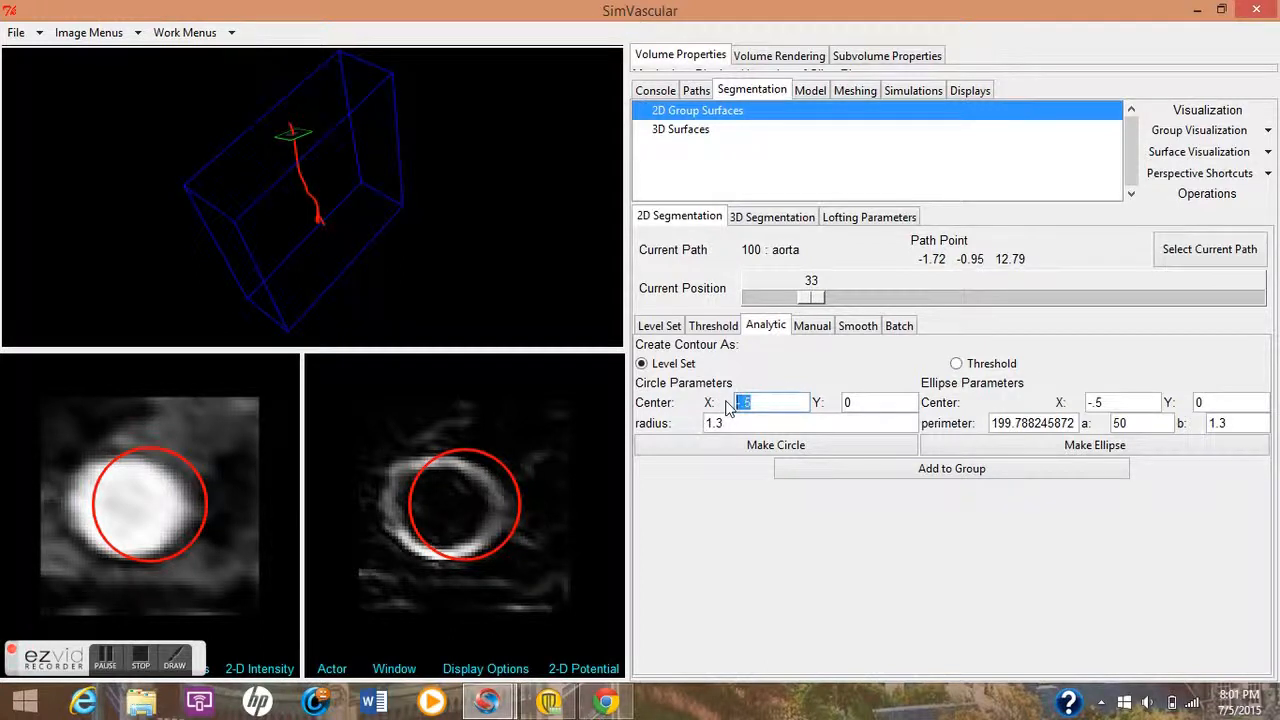
key(Return)
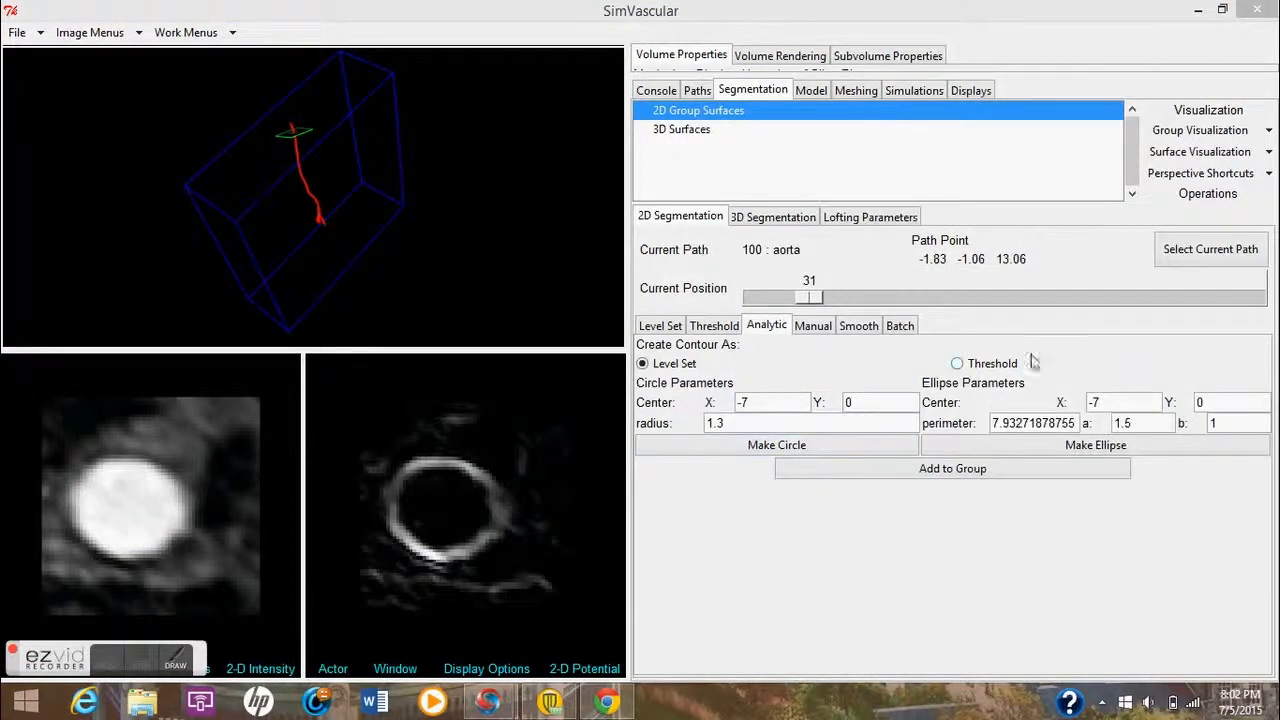
- Make an ellipse centered at X -7, Y 0 with a 1.5 and b 1, trying a as 1.7 before restoring 1.5
click(1041, 445)
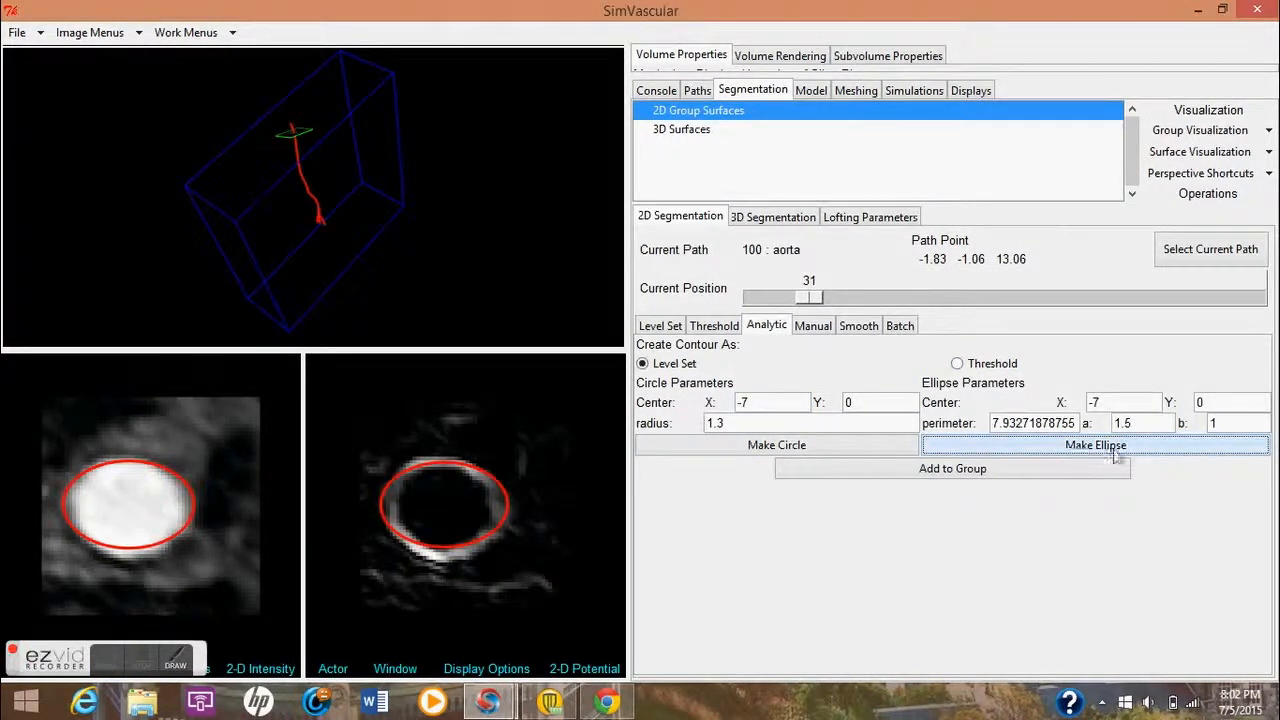
click(1150, 402)
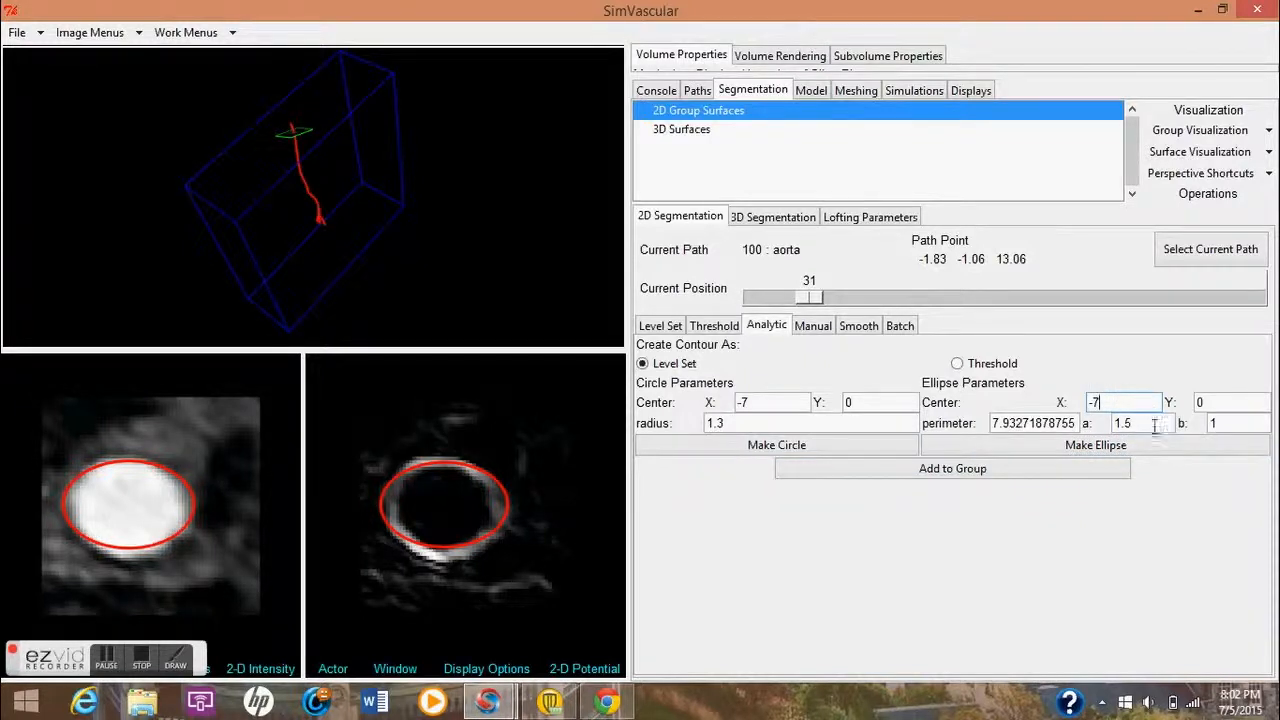
drag(1140, 423, 1122, 423)
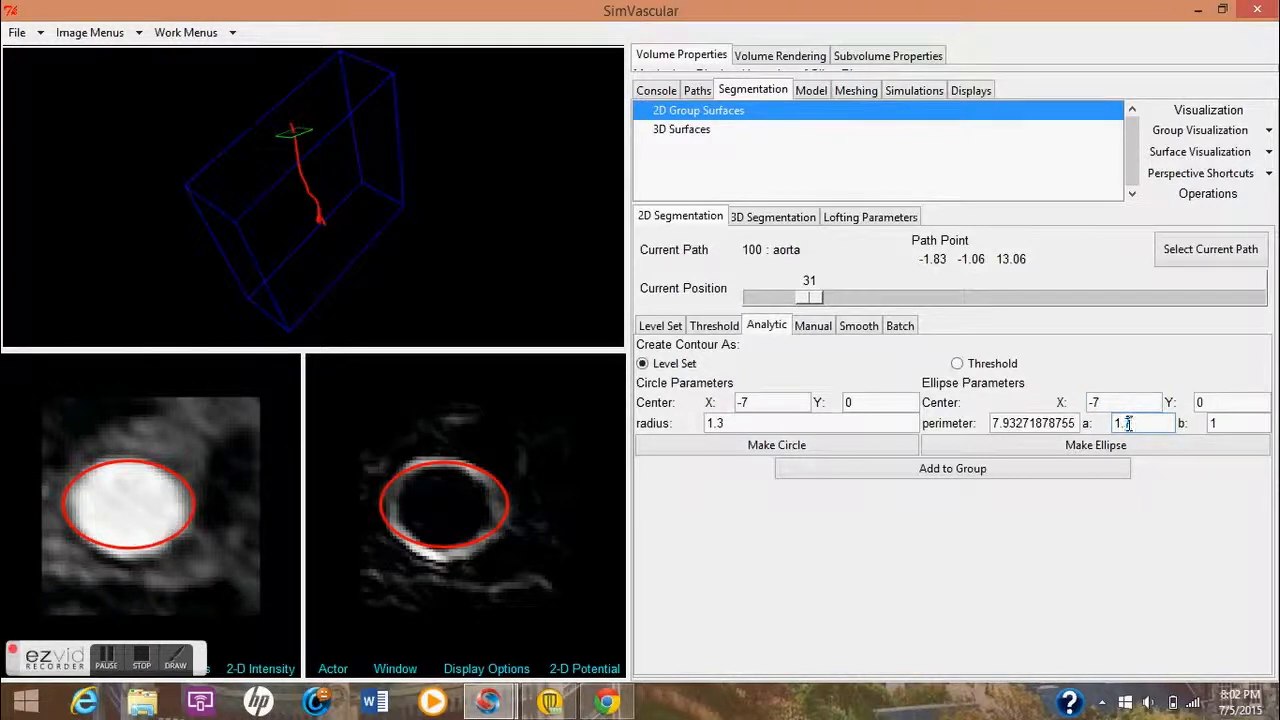
key(Return)
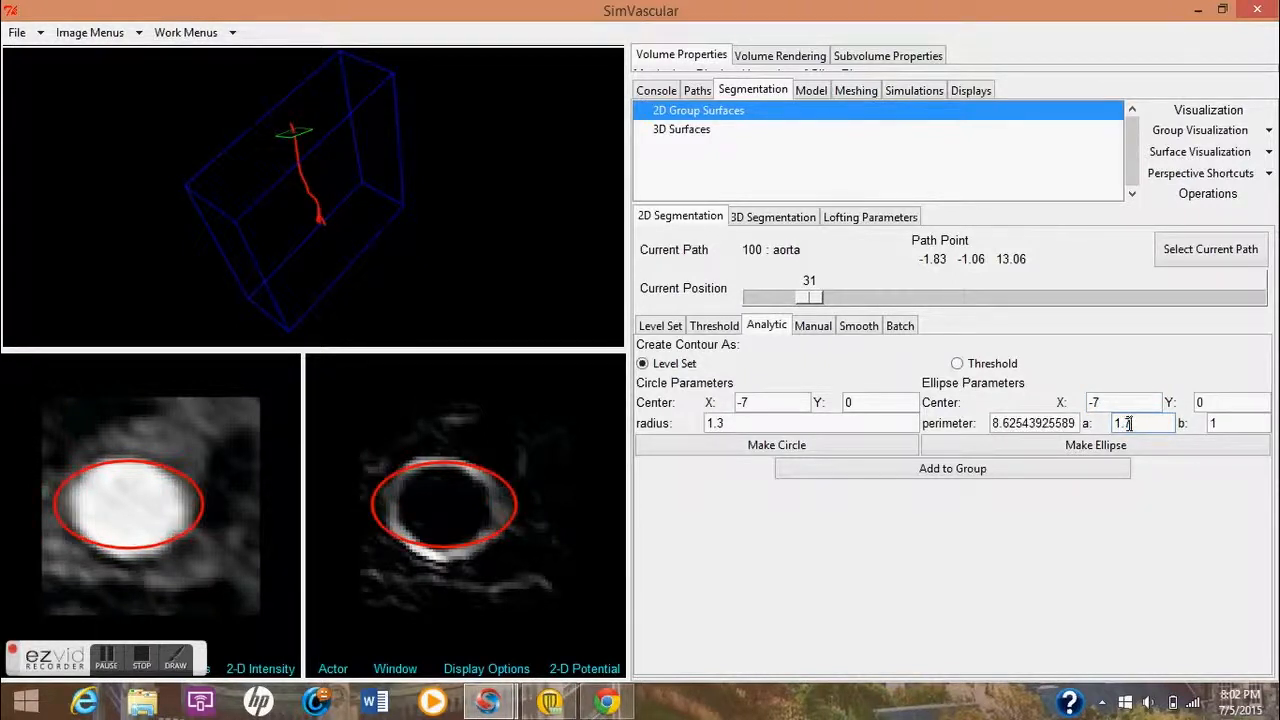
text(5)
key(Return)
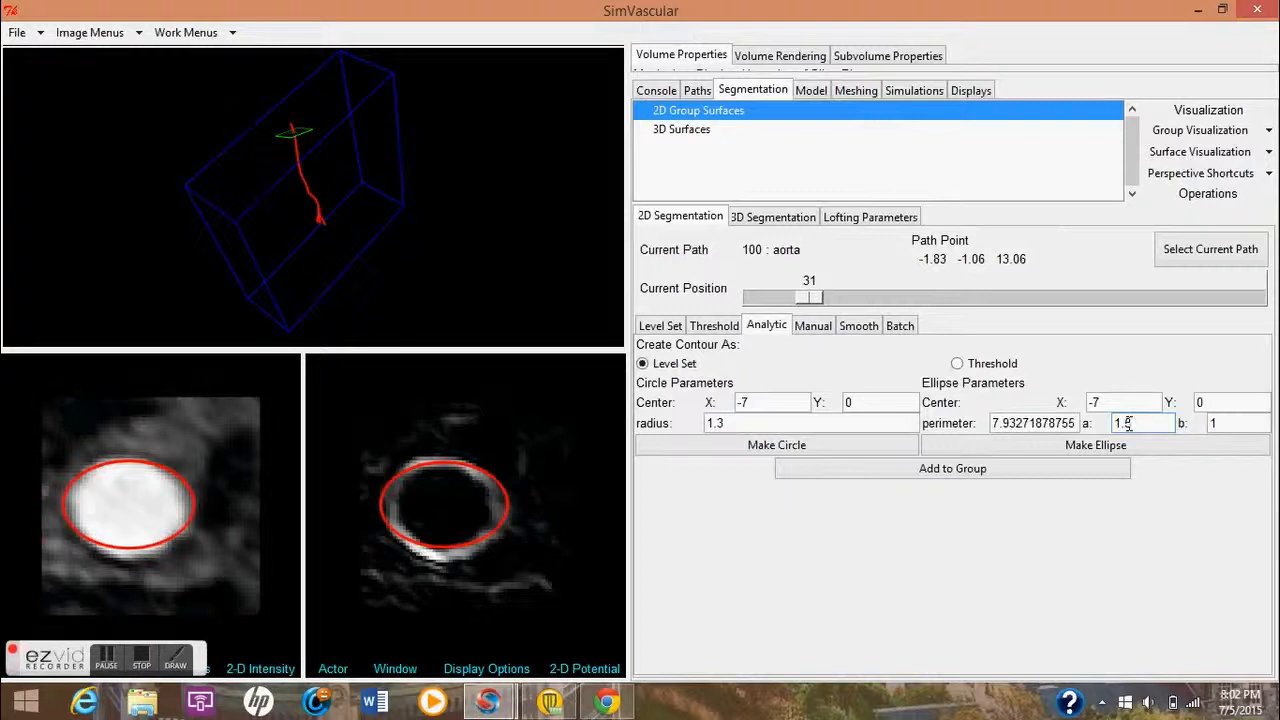
- Set the ellipse's b to 1.2 and regenerate the ellipse
double_click(1210, 424)
text(1.2)
key(Return)
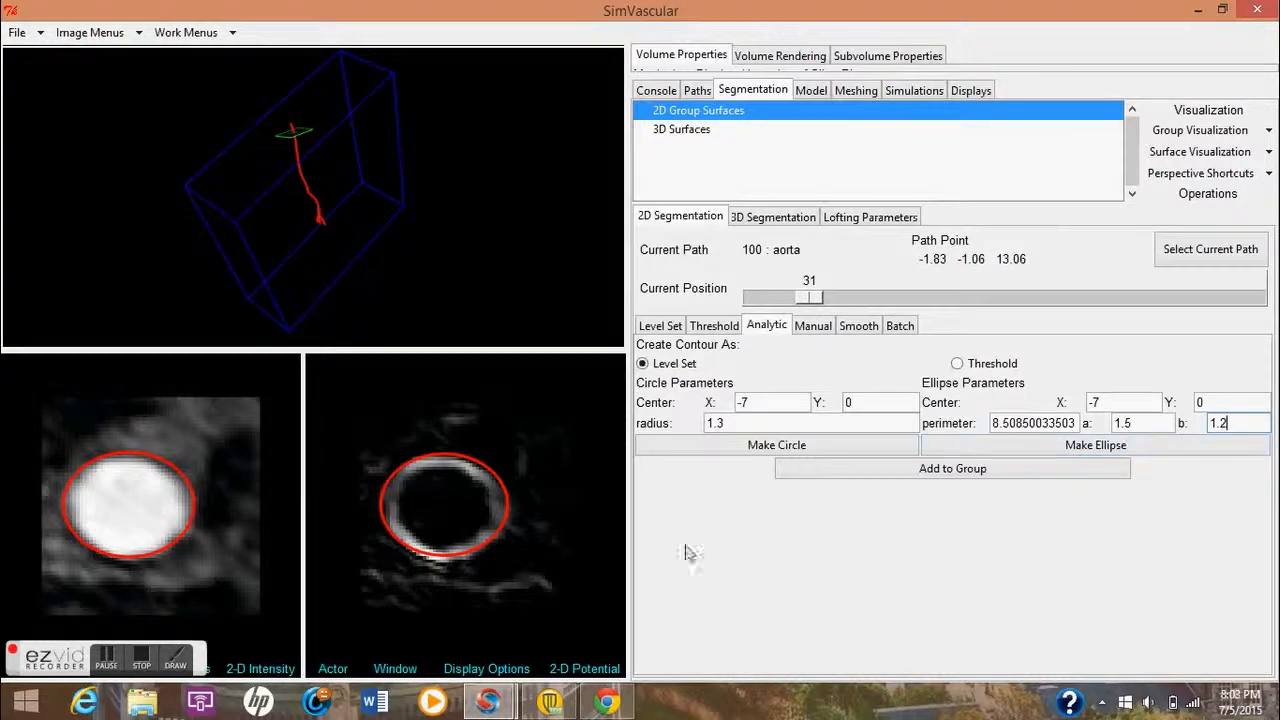
click(134, 657)
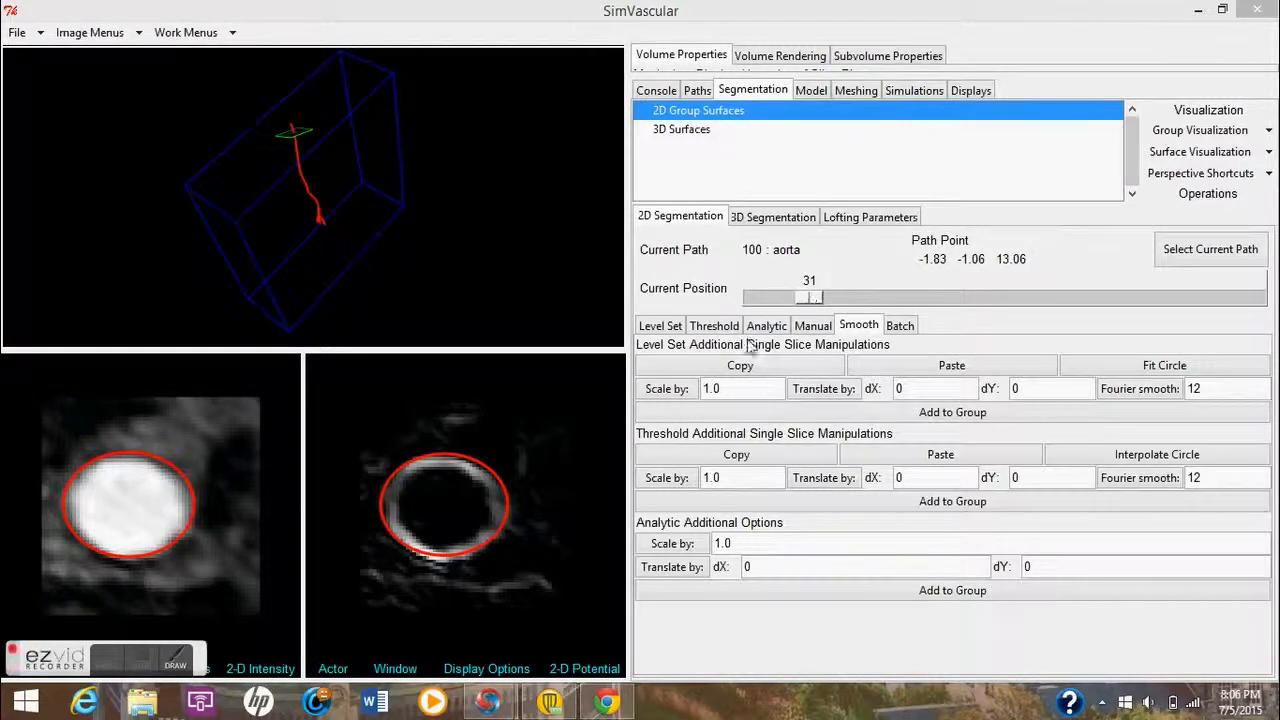
- Copy the level set contour at position 31 and paste it at position 41 of the aorta path
click(810, 327)
click(851, 328)
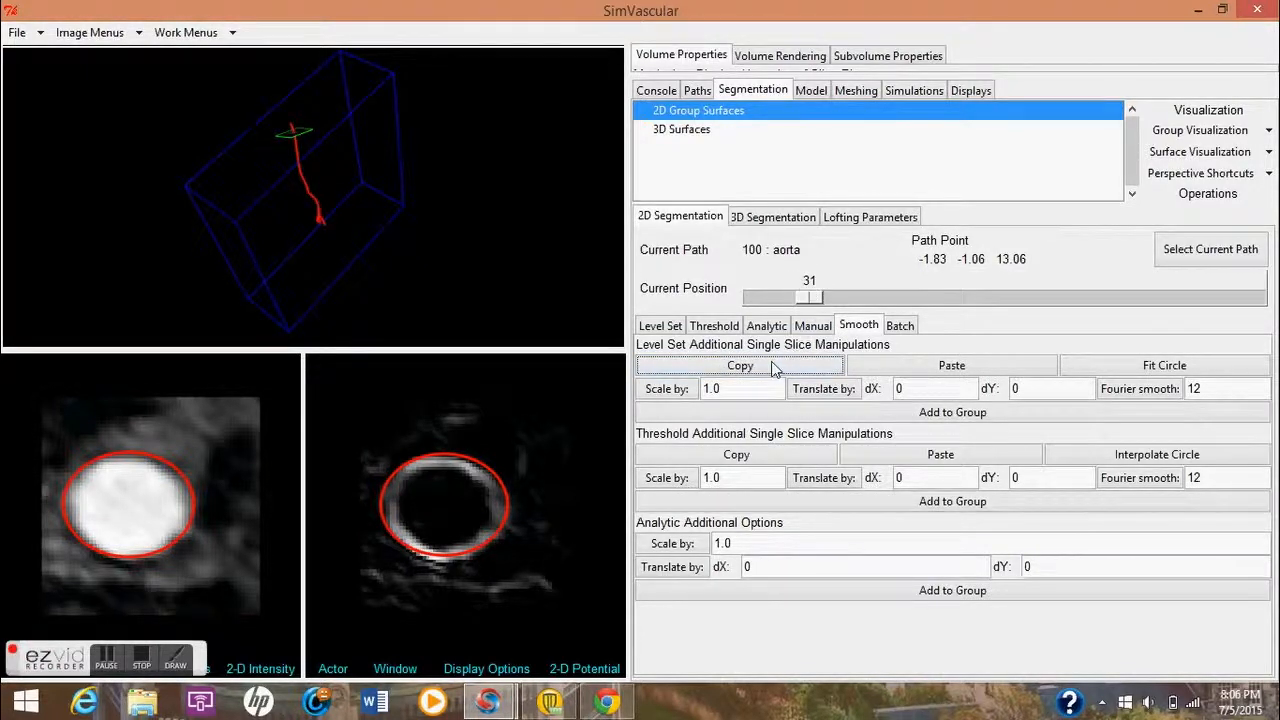
drag(810, 305, 826, 298)
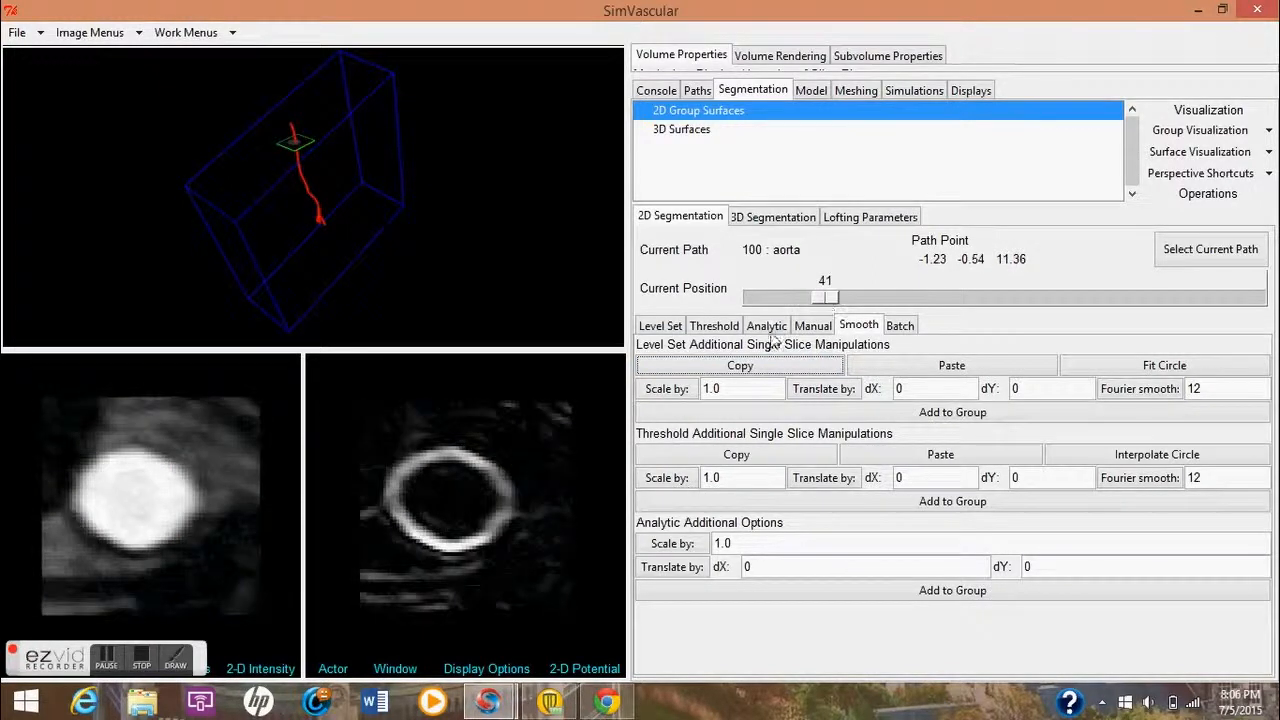
click(866, 370)
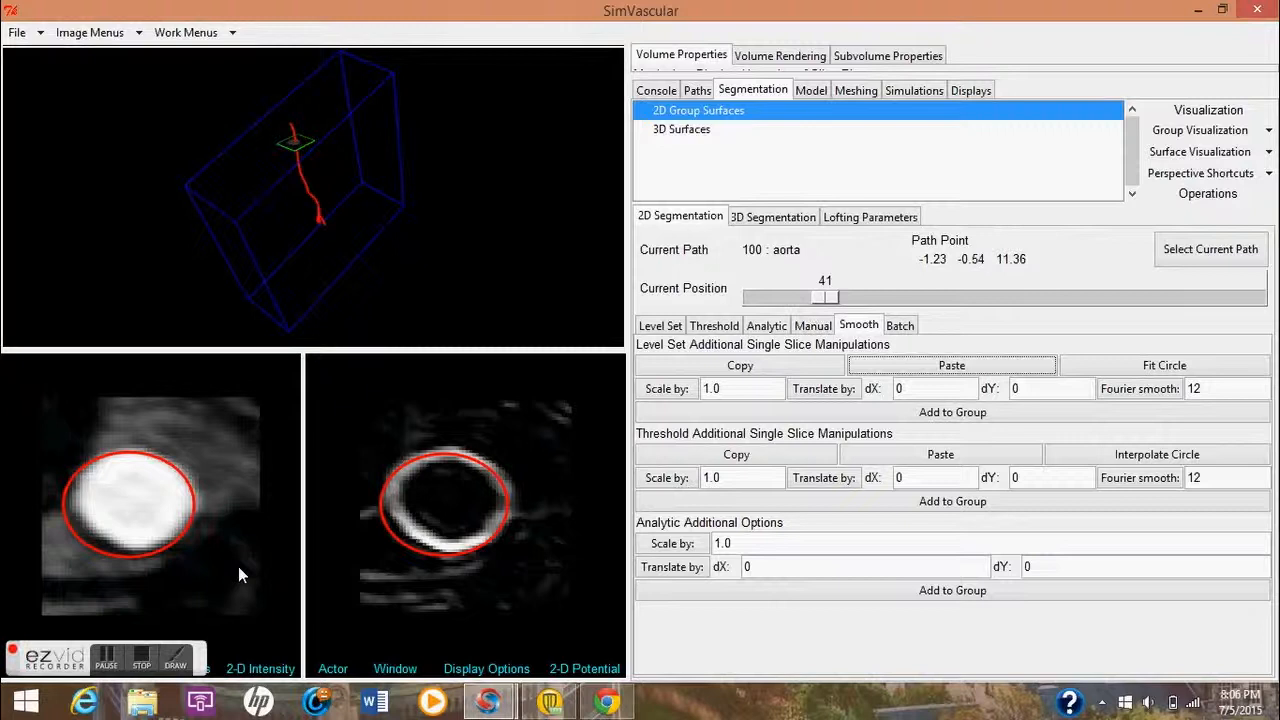
click(118, 650)
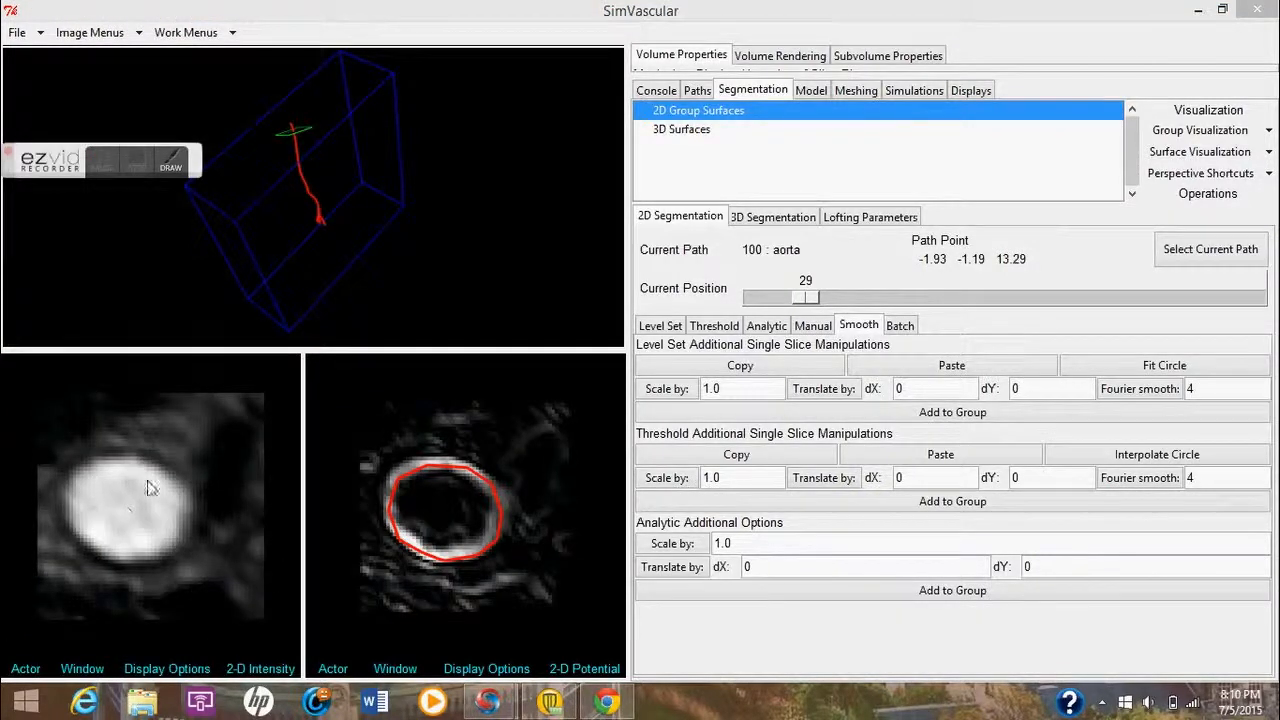
- Clear the existing contour from the 2-D Potential view and check the 2-D Intensity view's display options
click(395, 668)
click(420, 666)
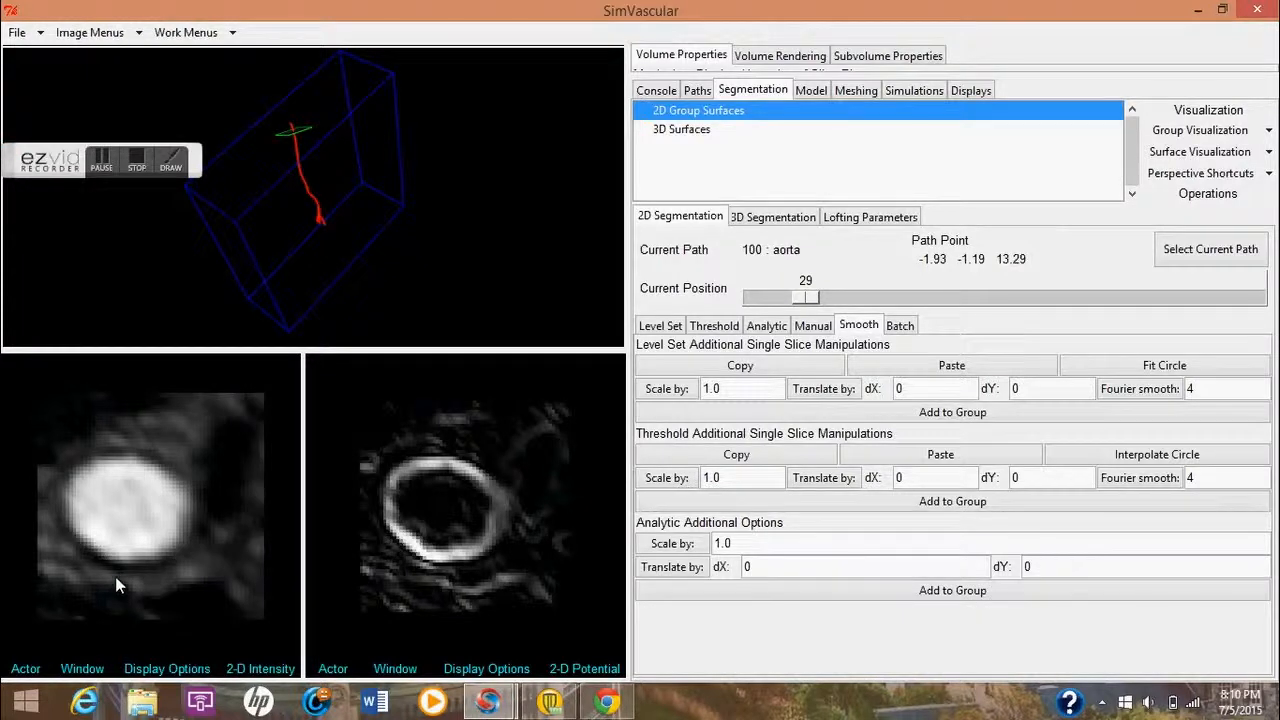
click(167, 668)
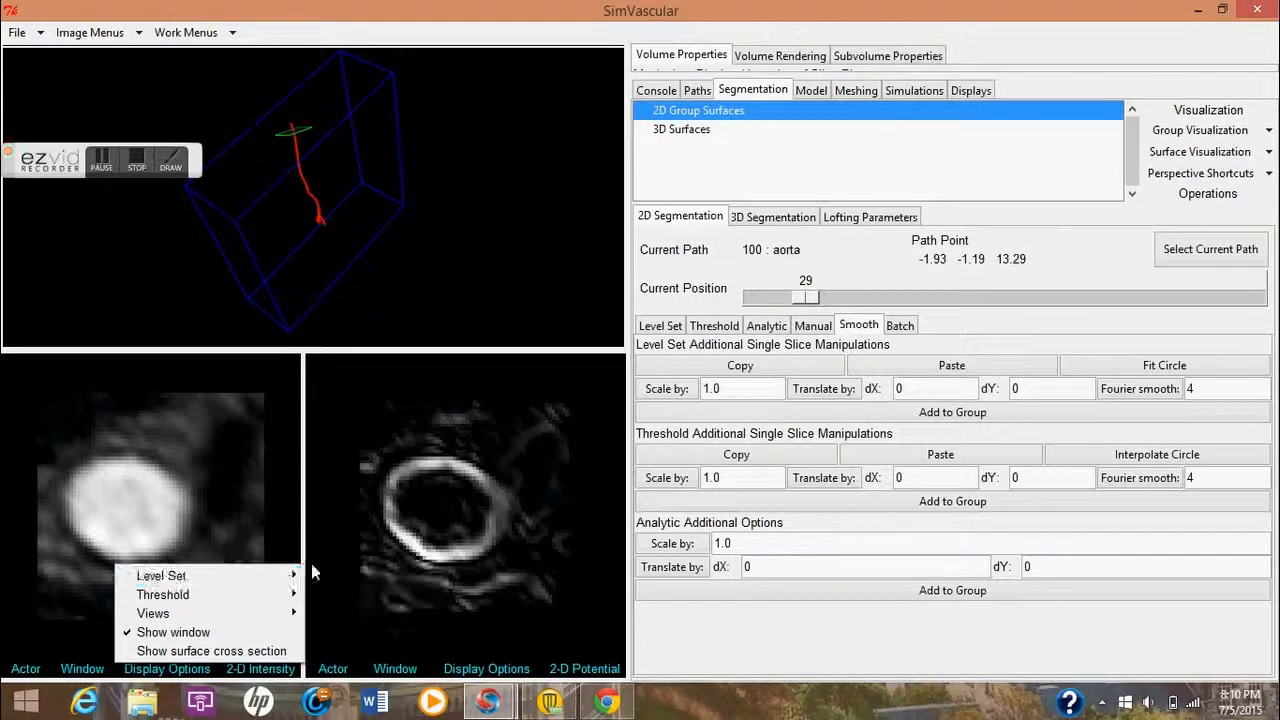
click(201, 467)
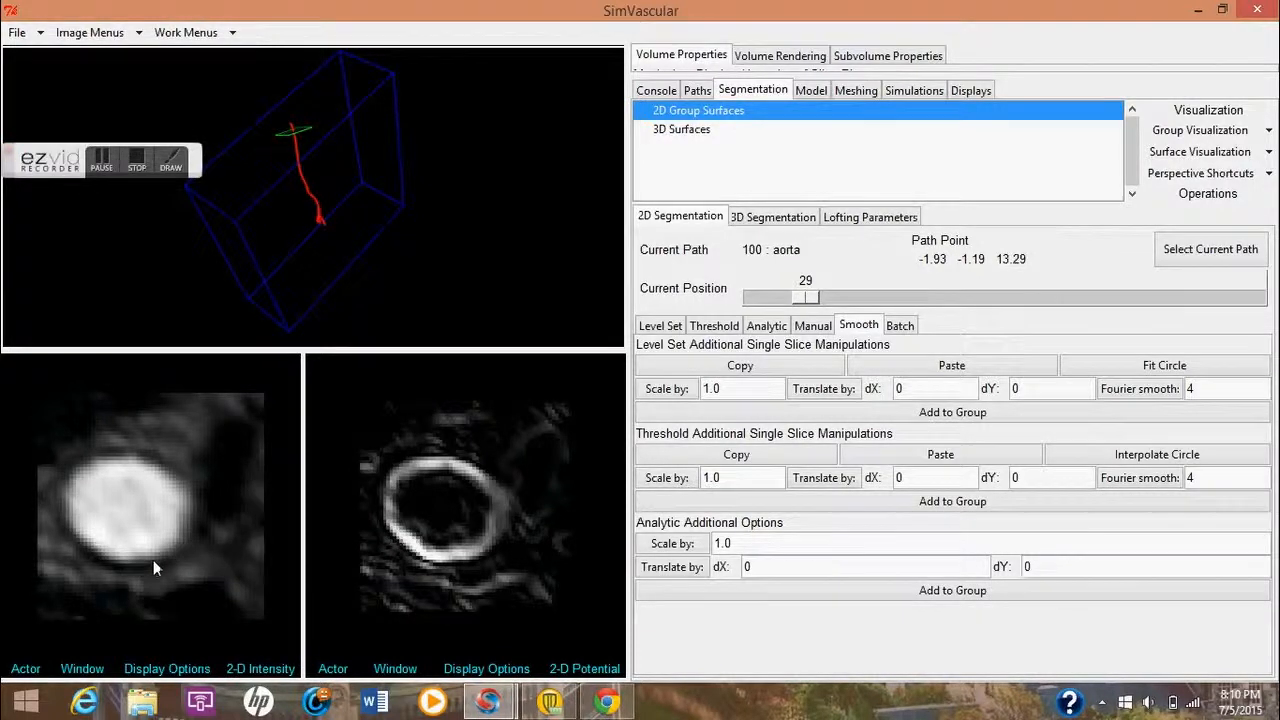
- Trace a closed contour by hand around the bright lumen at position 29 and apply a level set Fourier smooth of 4
mouse_move(173, 543)
right_down()
mouse_move(168, 557)
mouse_move(174, 542)
right_up()
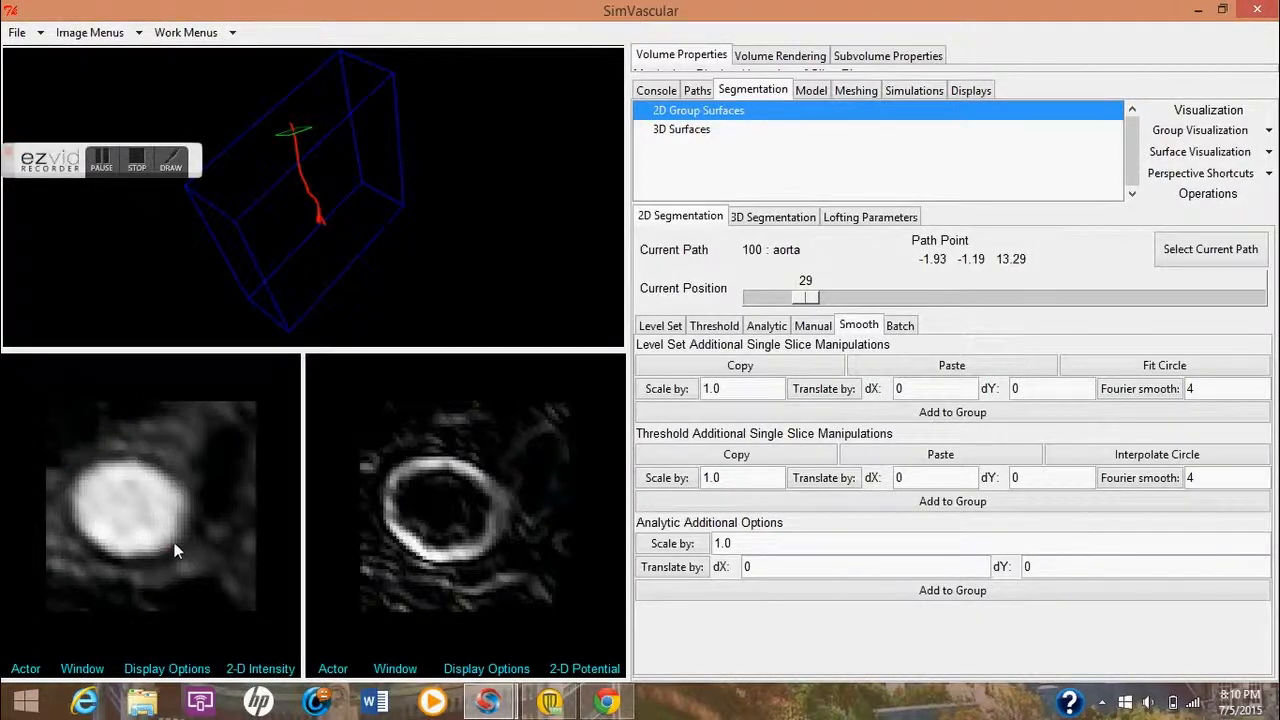
click(181, 530)
click(183, 493)
click(161, 478)
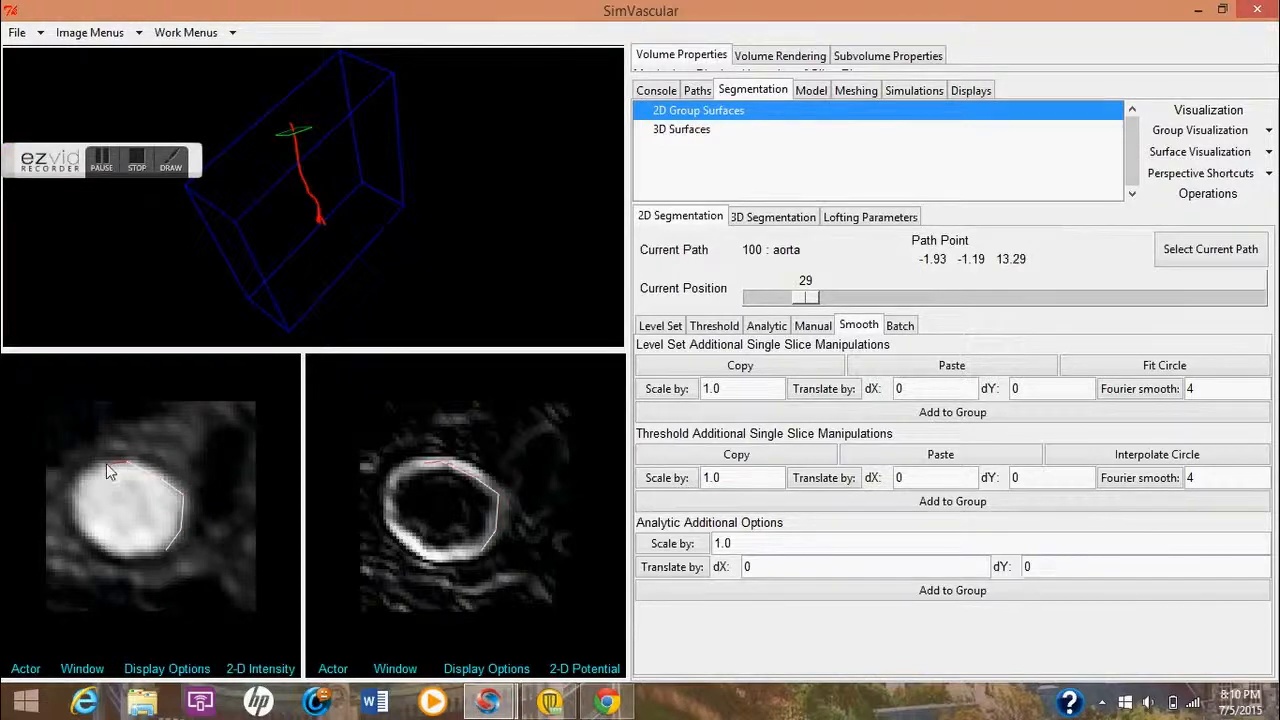
click(81, 534)
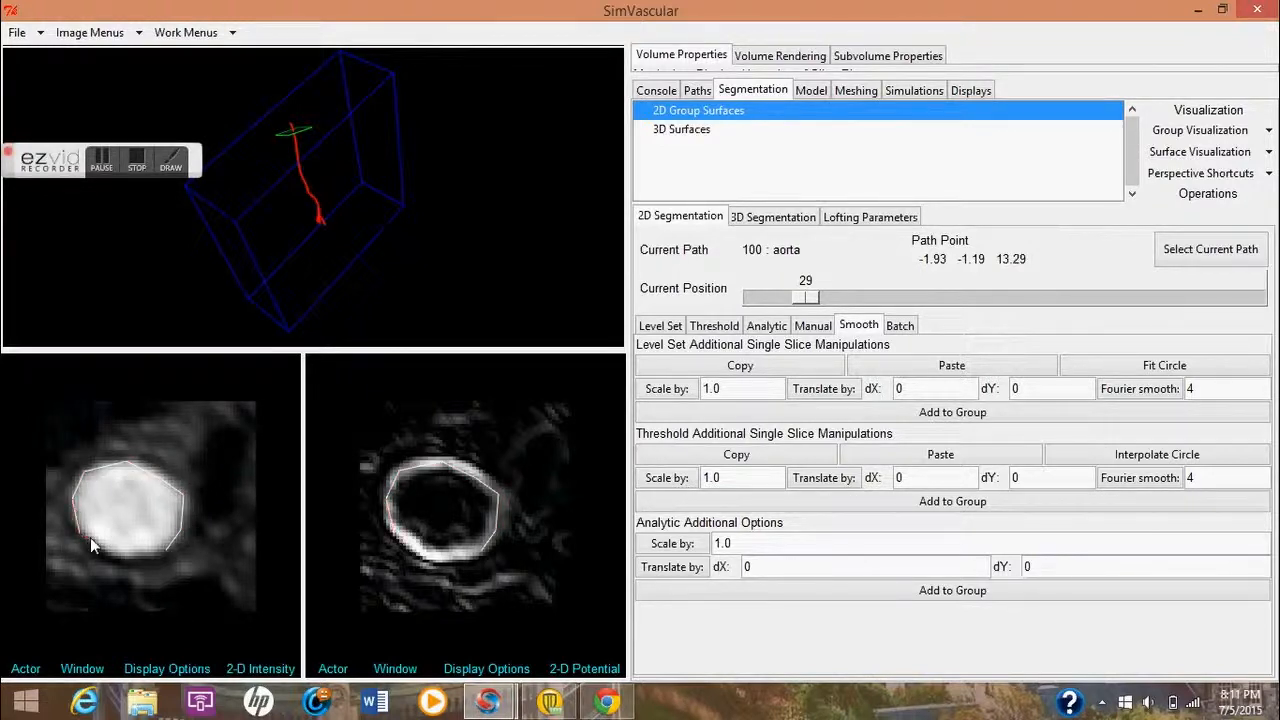
right_click(158, 556)
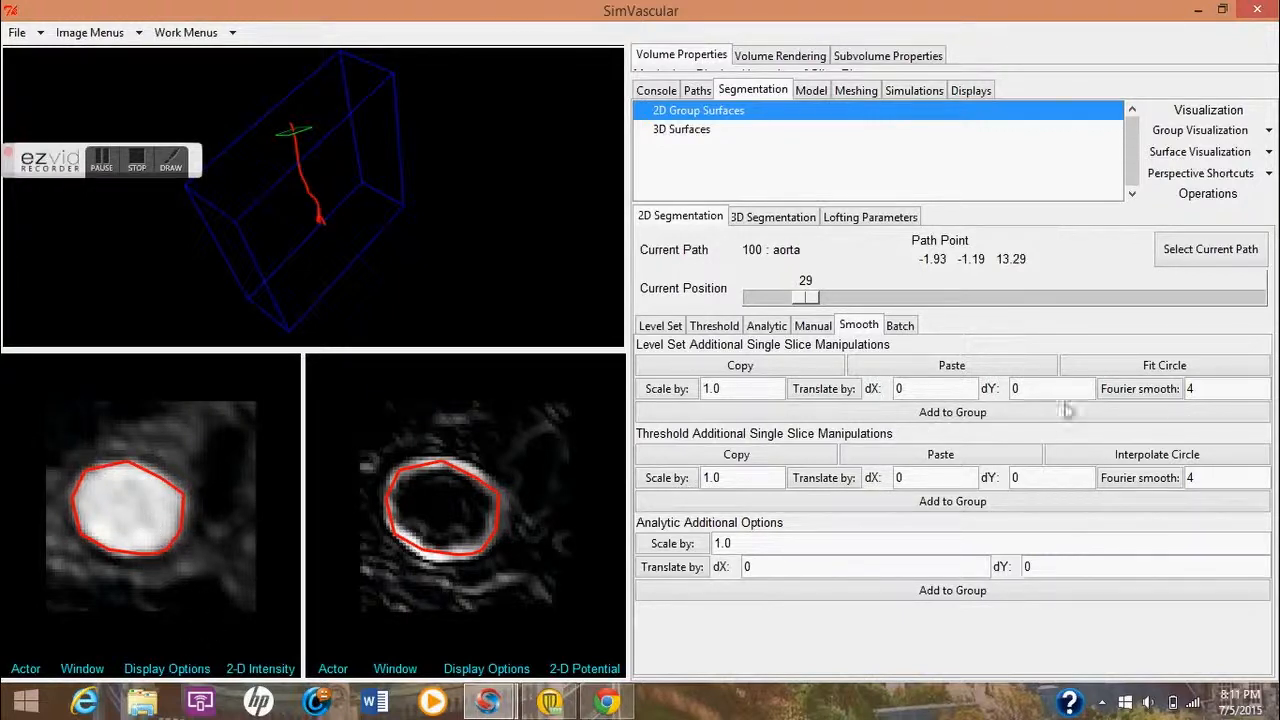
click(1203, 392)
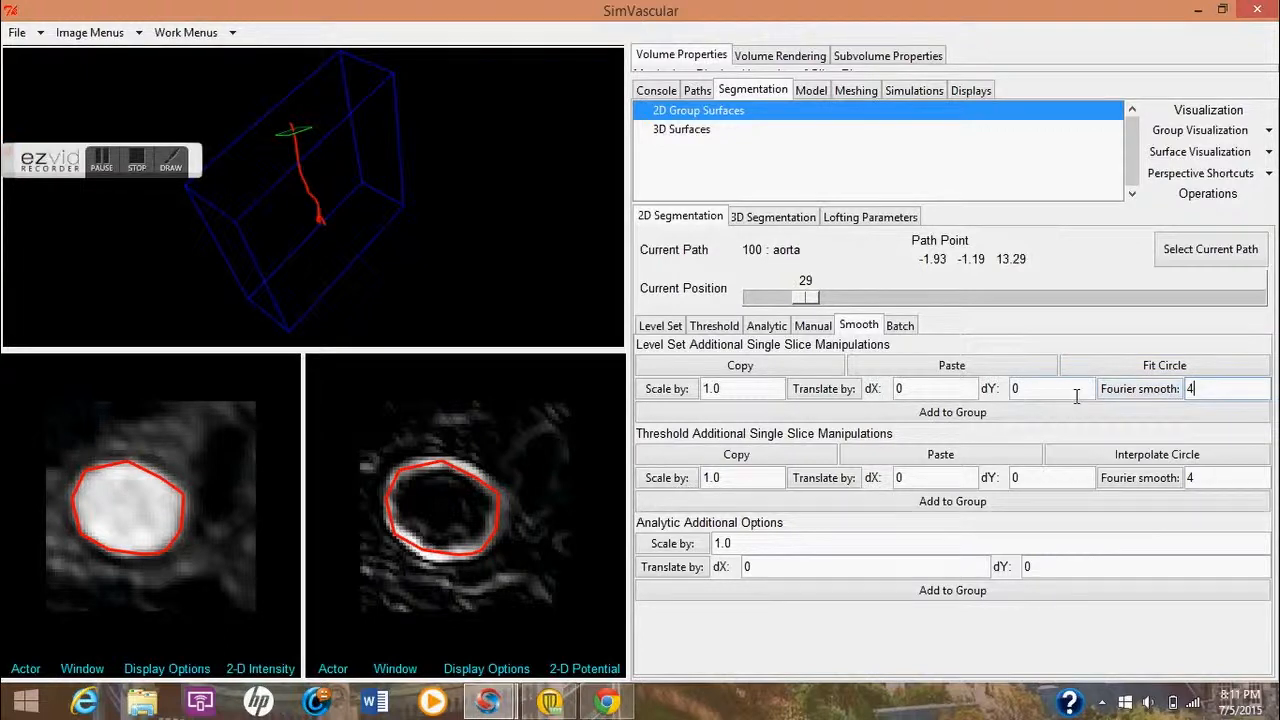
click(1131, 396)
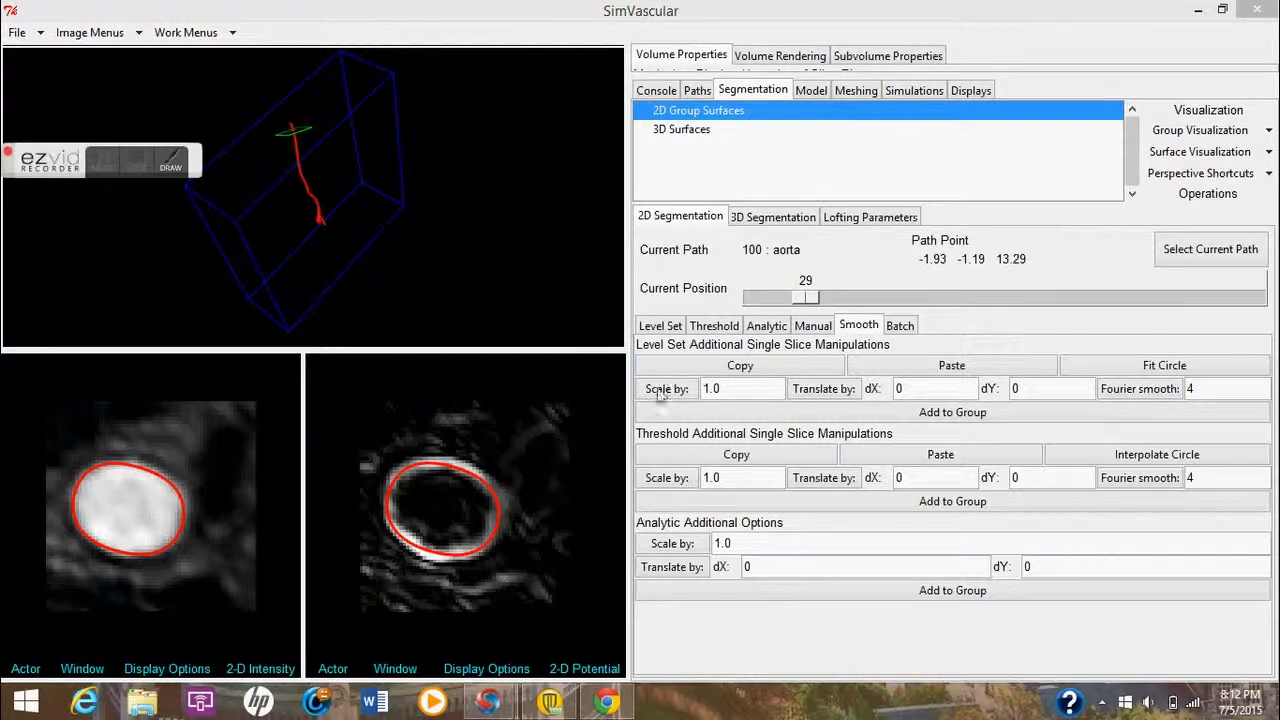
- Scale the level set contour by a factor of 2, after trying a factor of 1
double_click(710, 389)
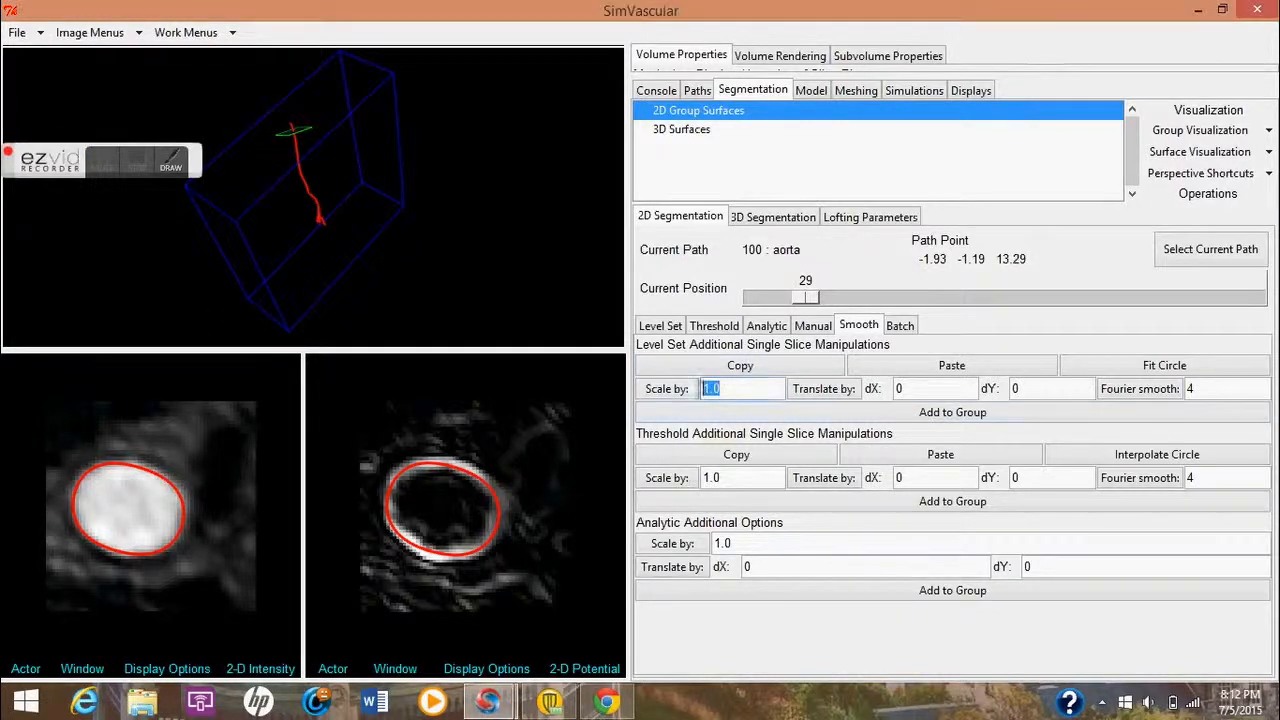
text(2)
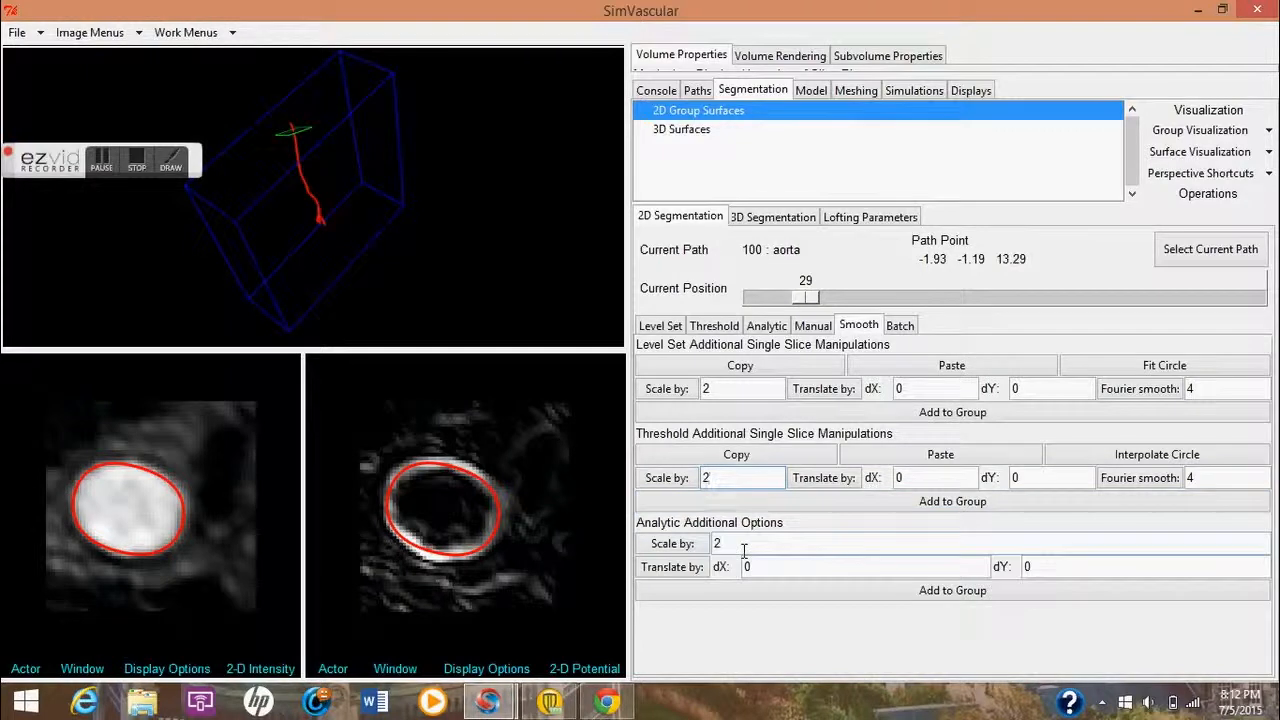
click(107, 164)
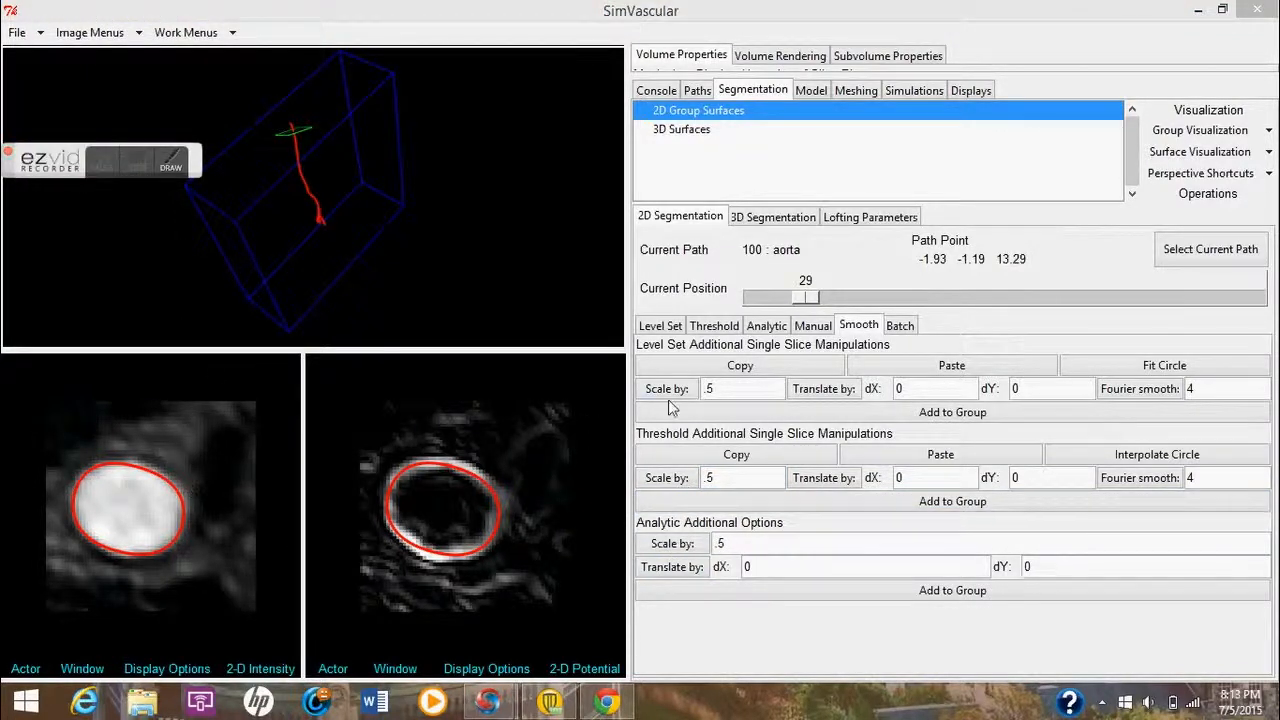
double_click(717, 390)
text(1)
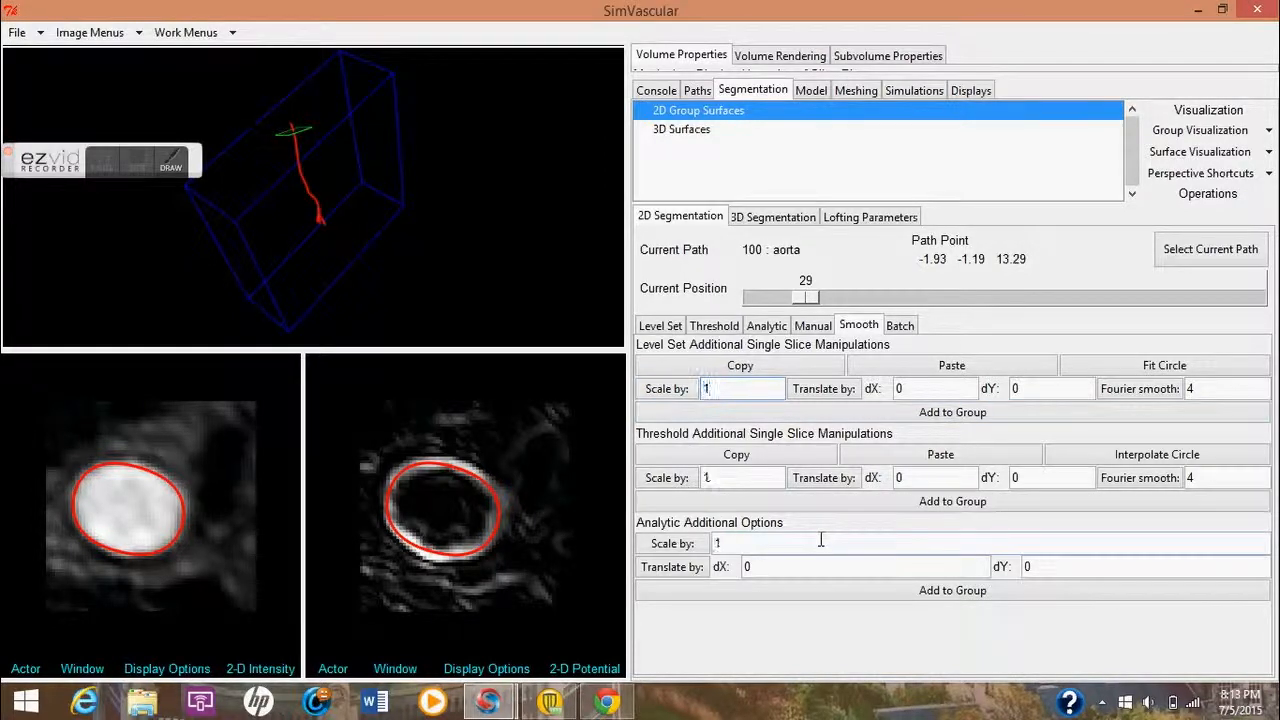
click(692, 390)
double_click(728, 388)
text(2)
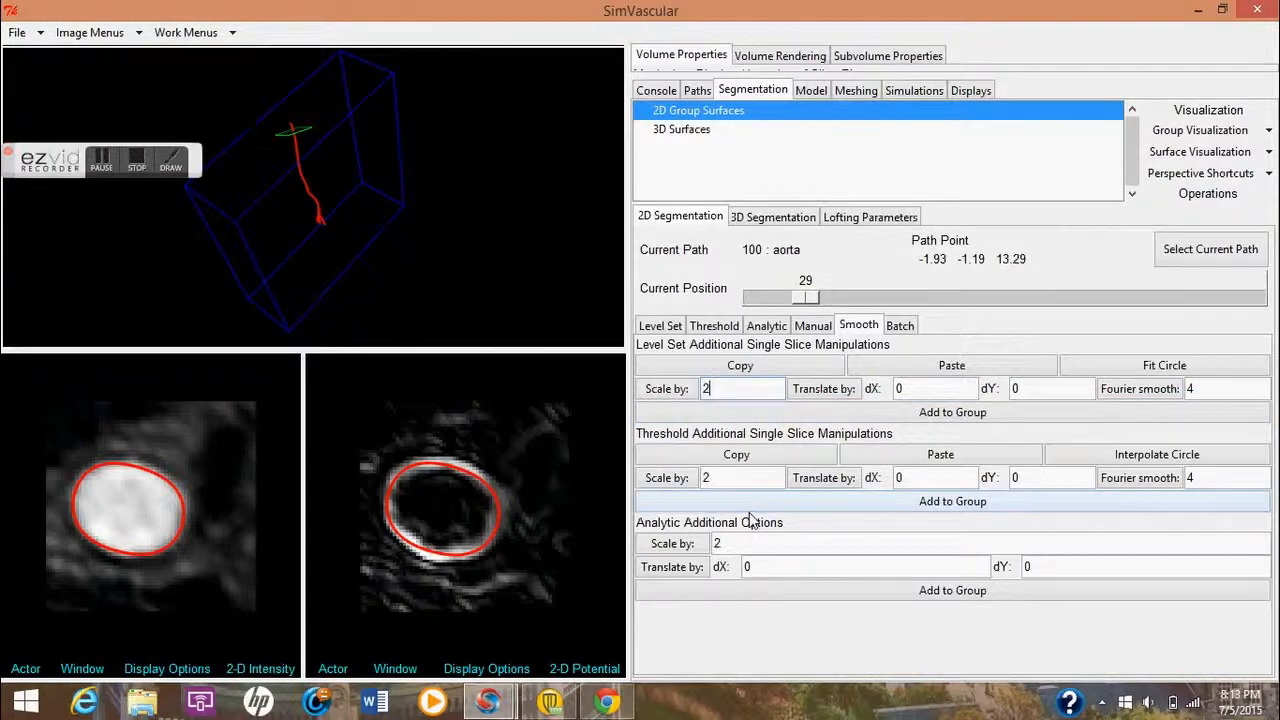
click(667, 389)
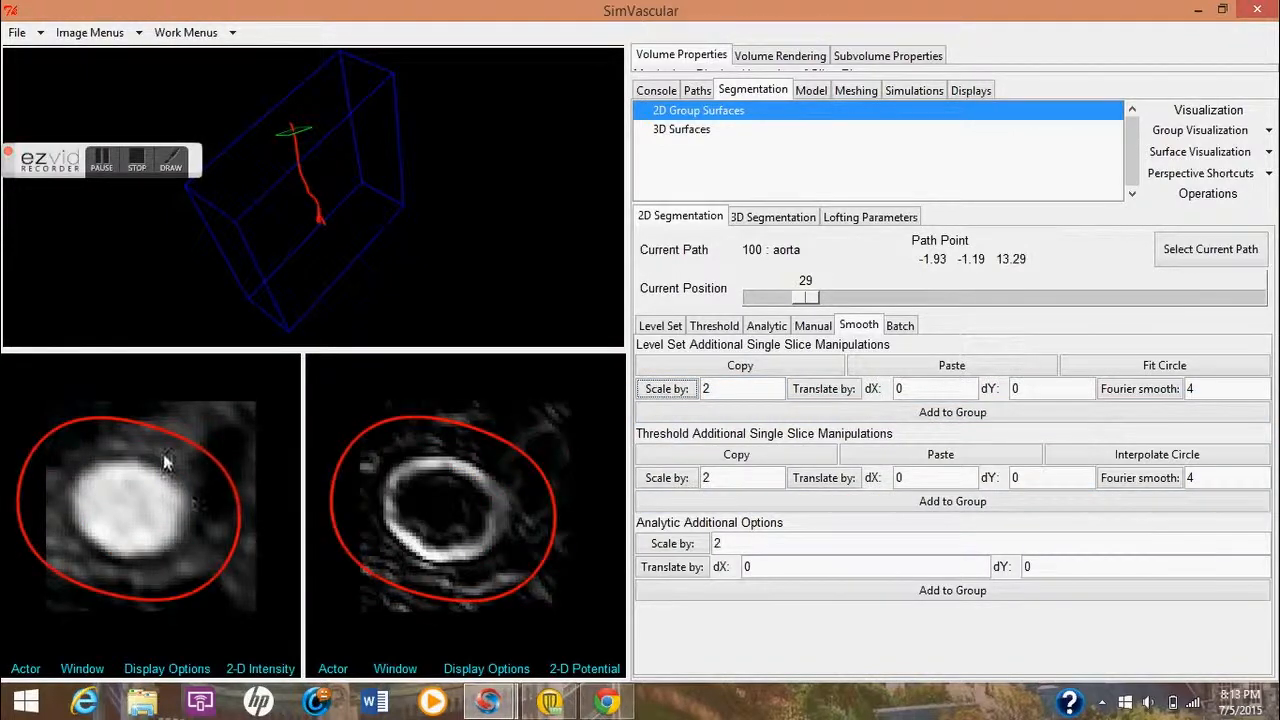
- Scale the enlarged level set contour by a factor of .5
double_click(698, 389)
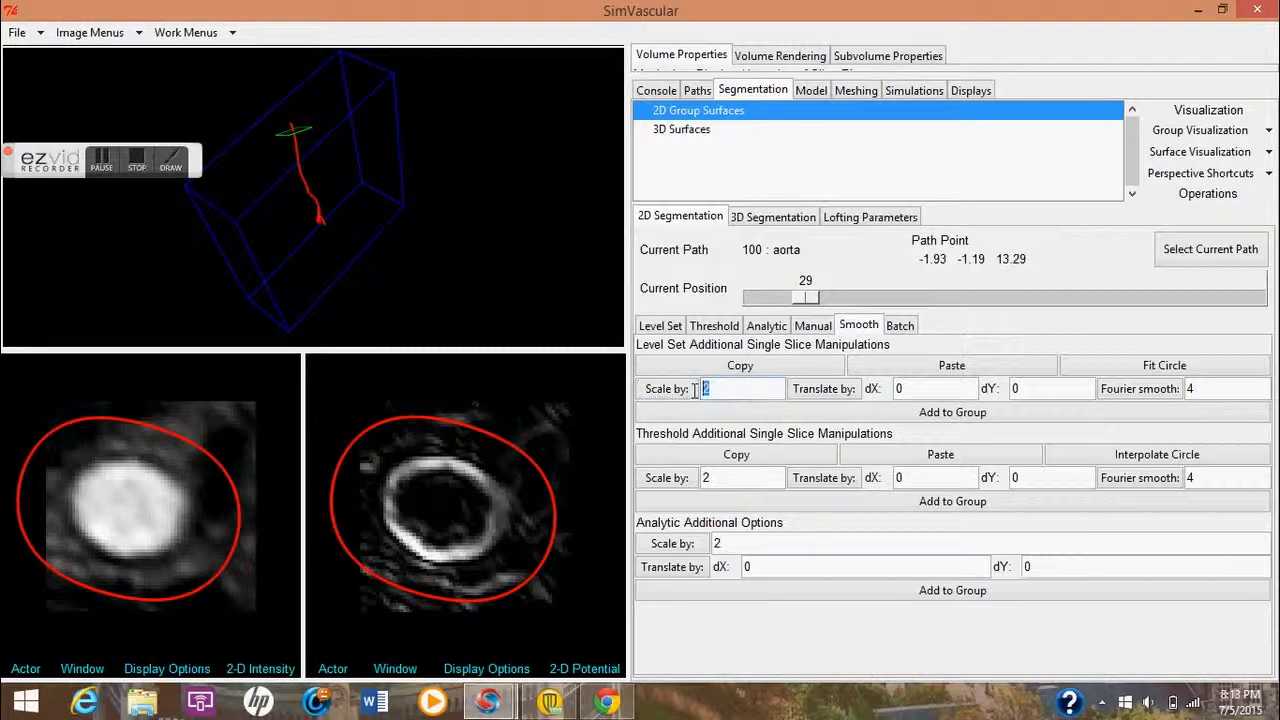
text(.5)
click(686, 392)
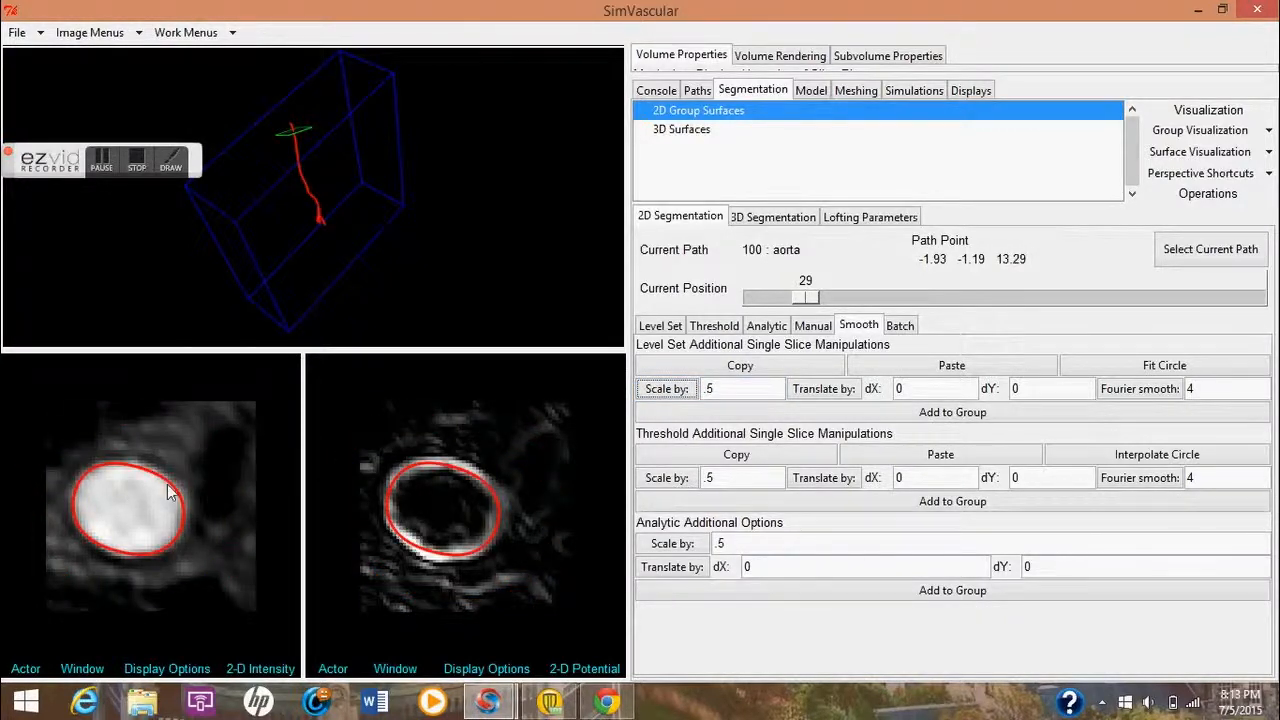
click(104, 162)
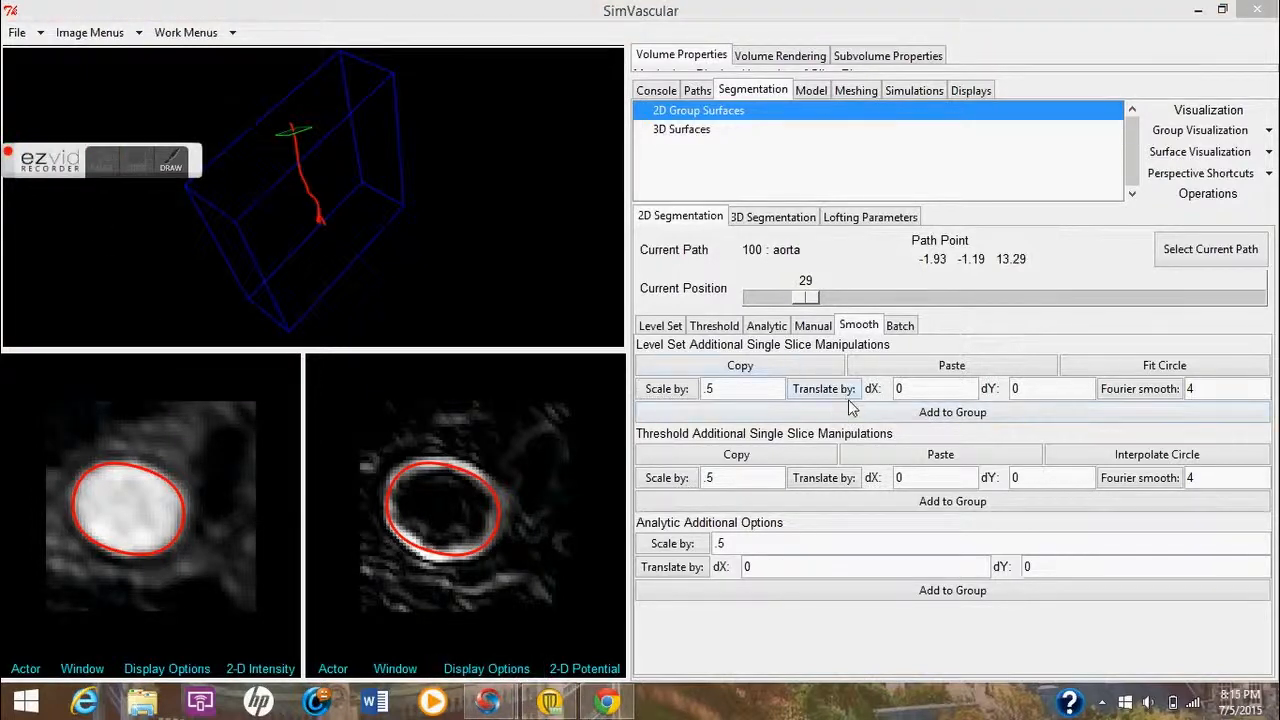
- Translate the level set contour by dX 2 with dY kept at 0
double_click(898, 389)
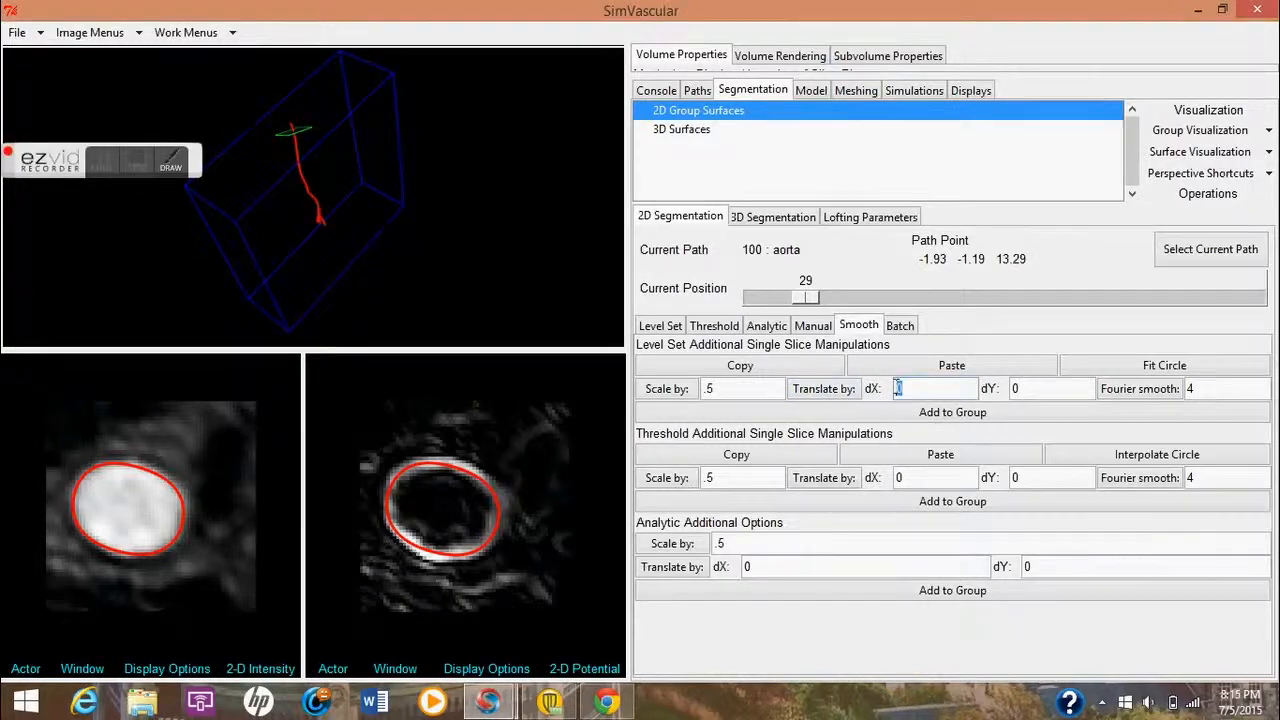
text(2)
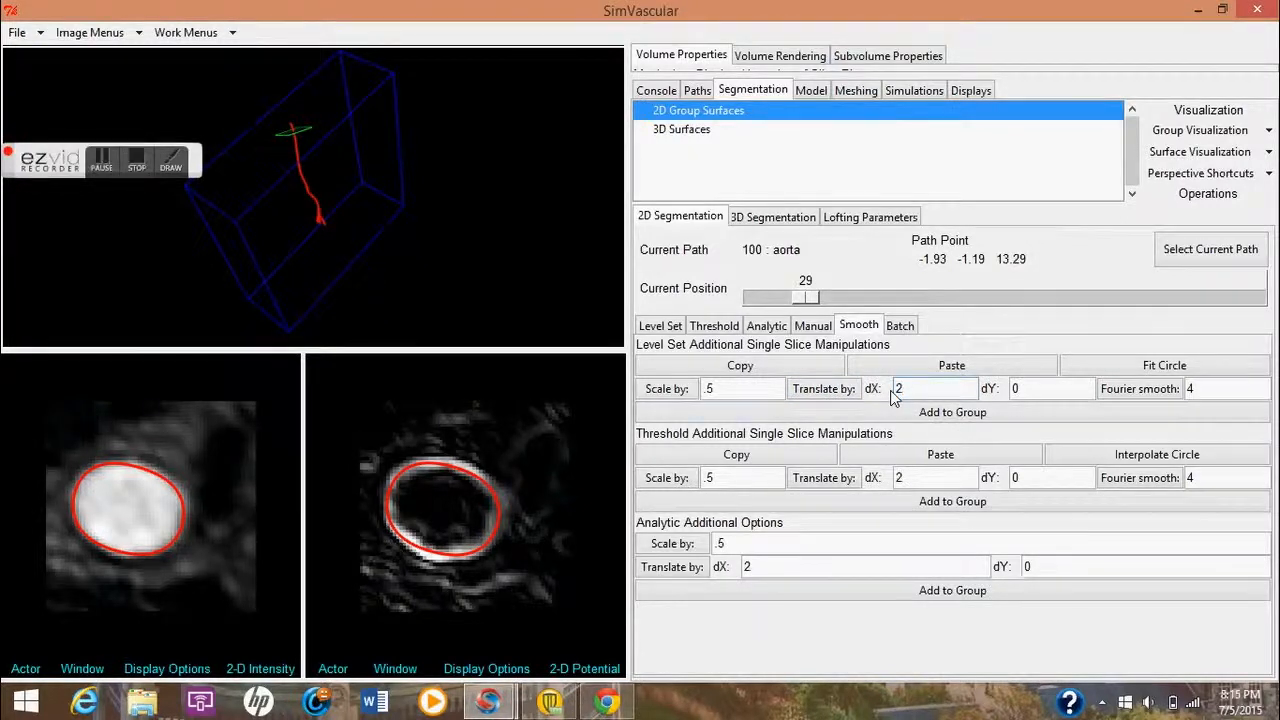
click(822, 399)
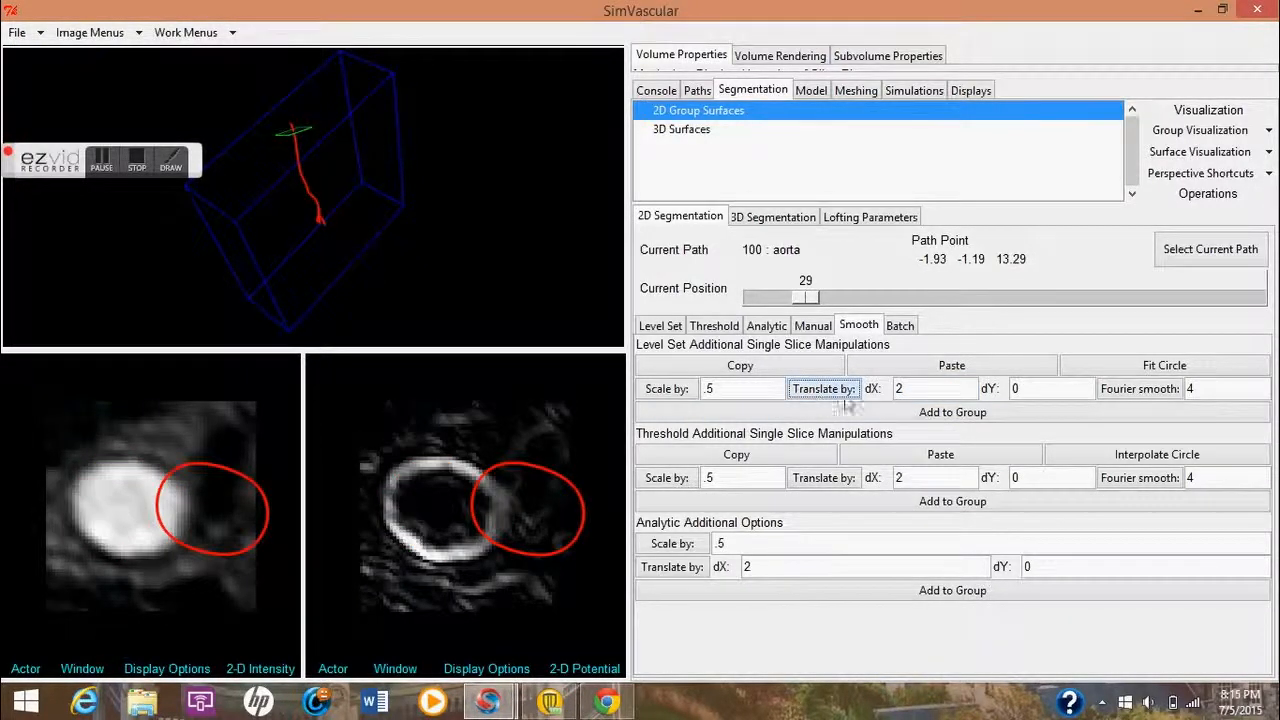
- Translate the level set contour by a further dX of .5
click(908, 388)
drag(908, 388, 883, 395)
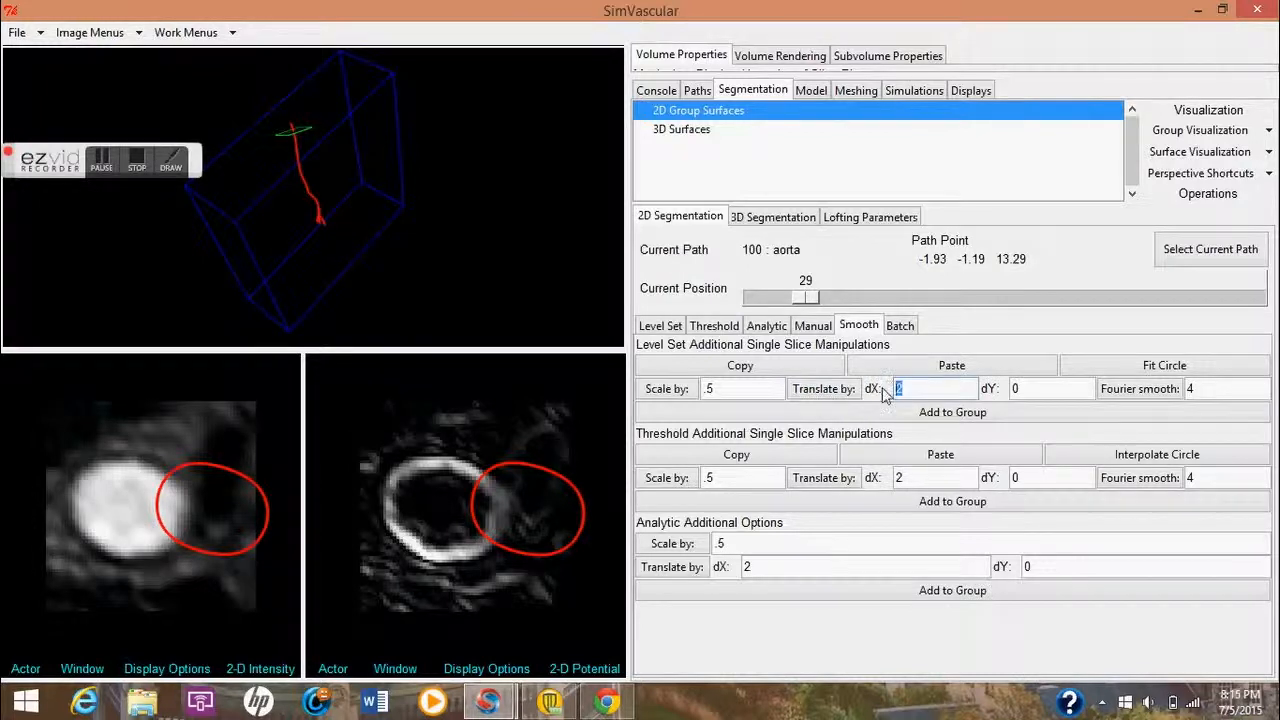
key(BackSpace)
text(.5)
click(855, 390)
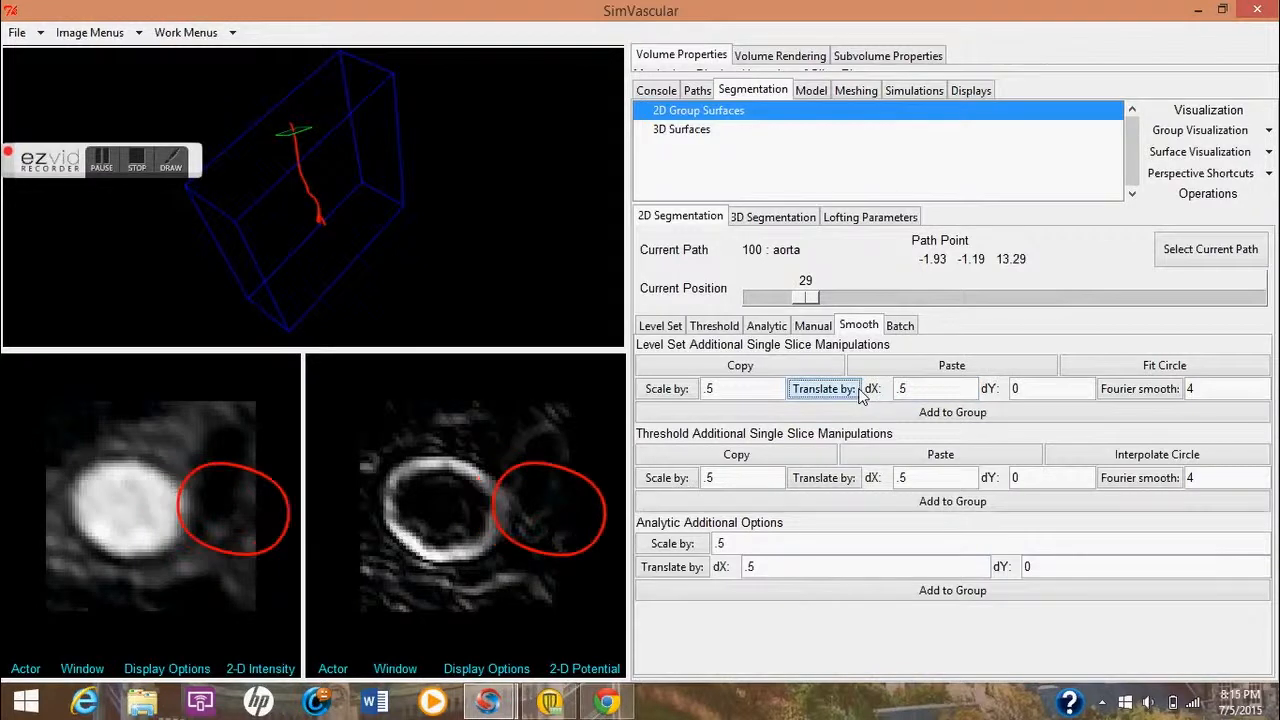
- Translate the level set contour back over the lumen with a dX of -2.5
click(905, 389)
key(BackSpace)
key(BackSpace)
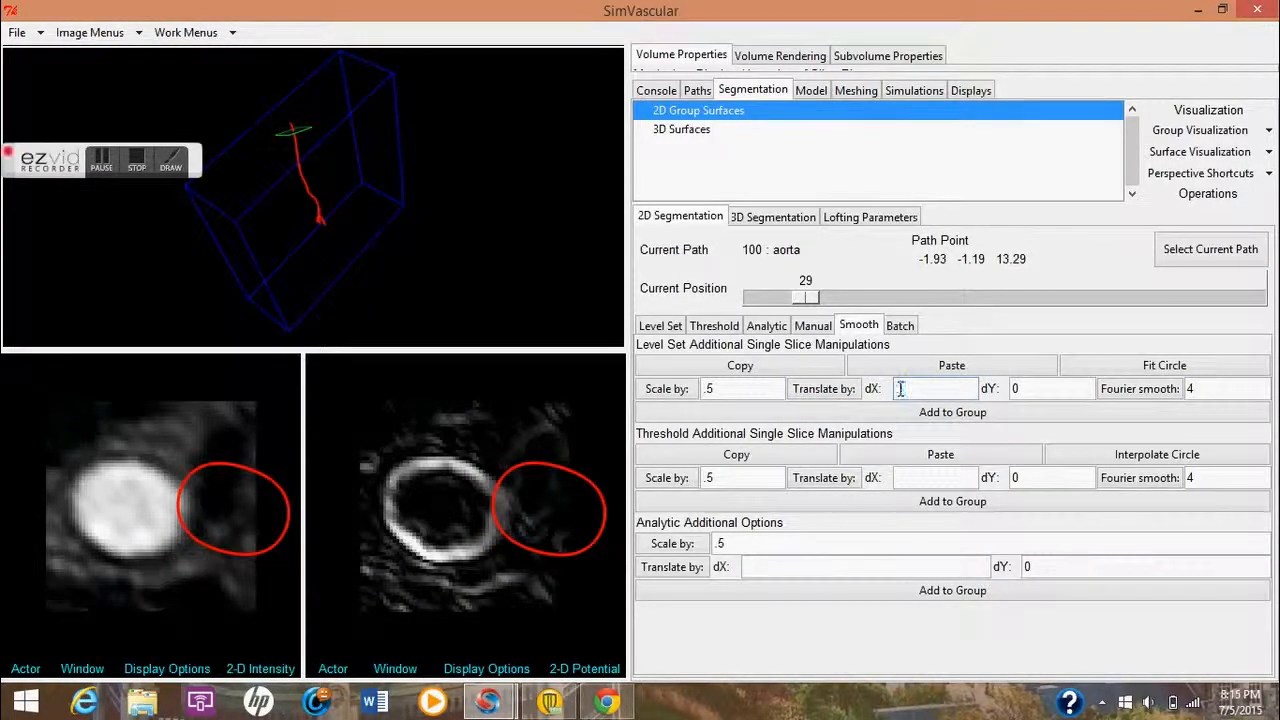
text(-2.5)
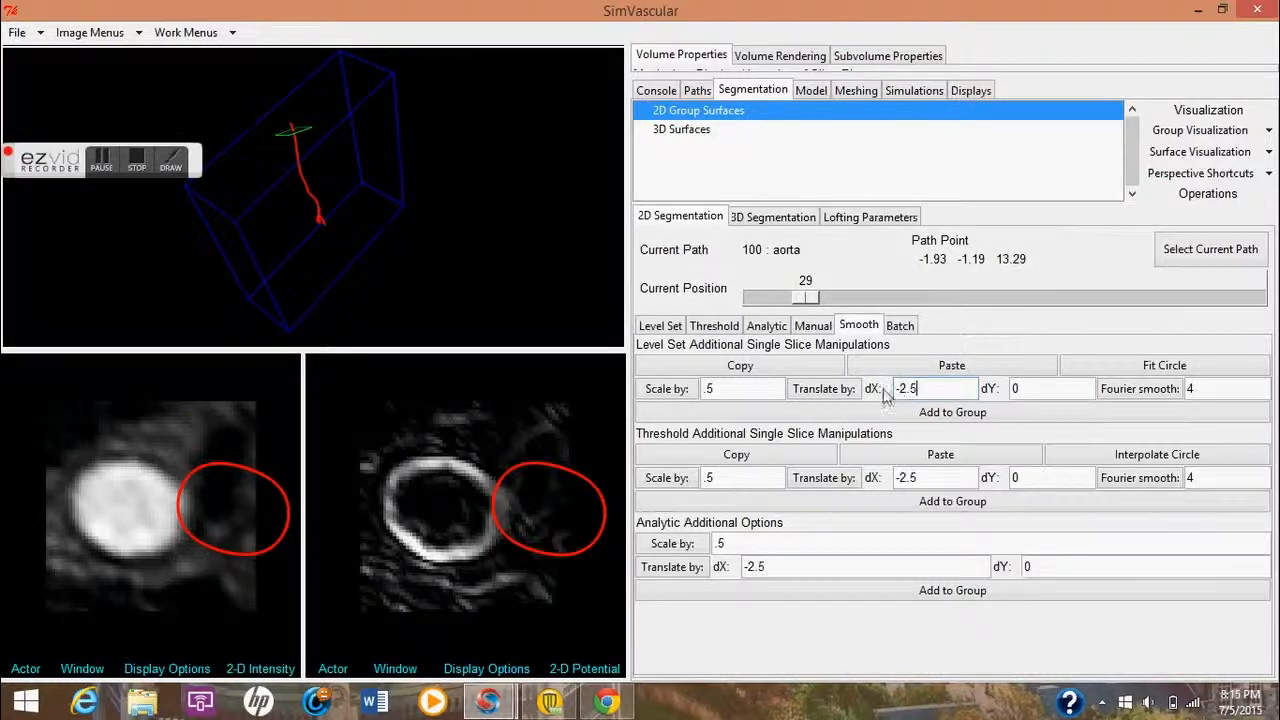
click(824, 389)
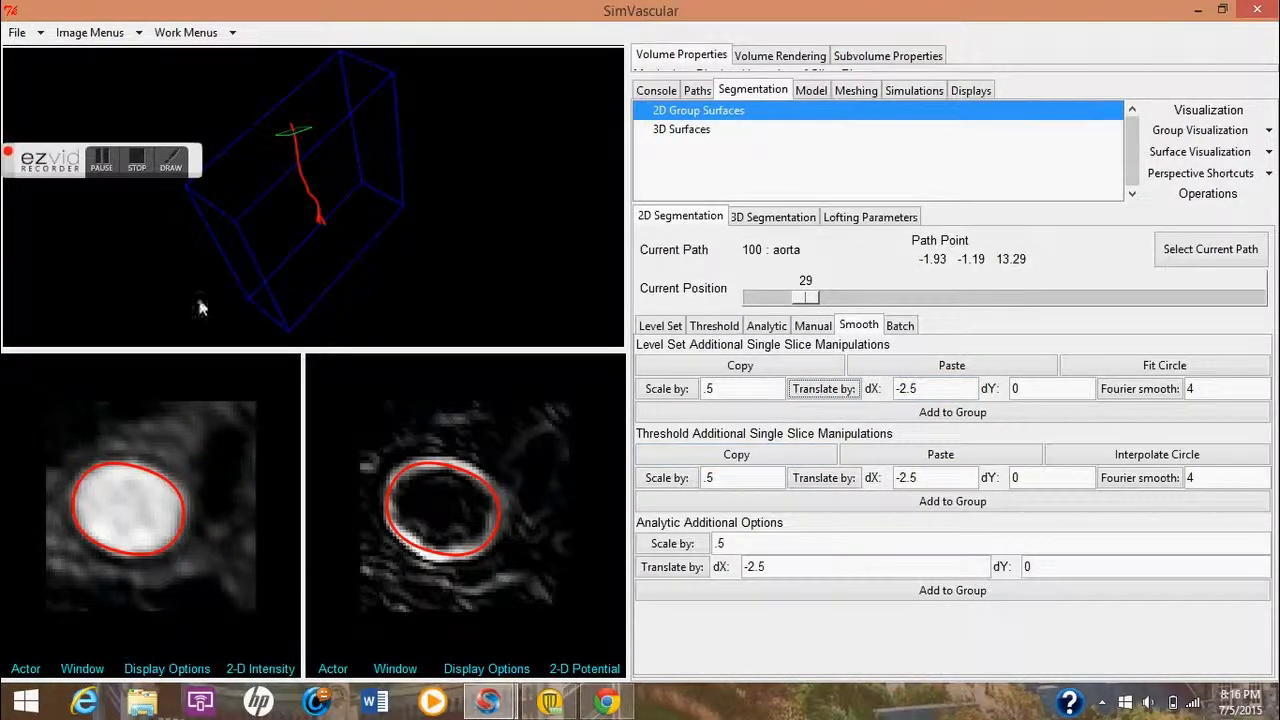
- Fit a circle to the smoothed level set contour at position 29
click(100, 162)
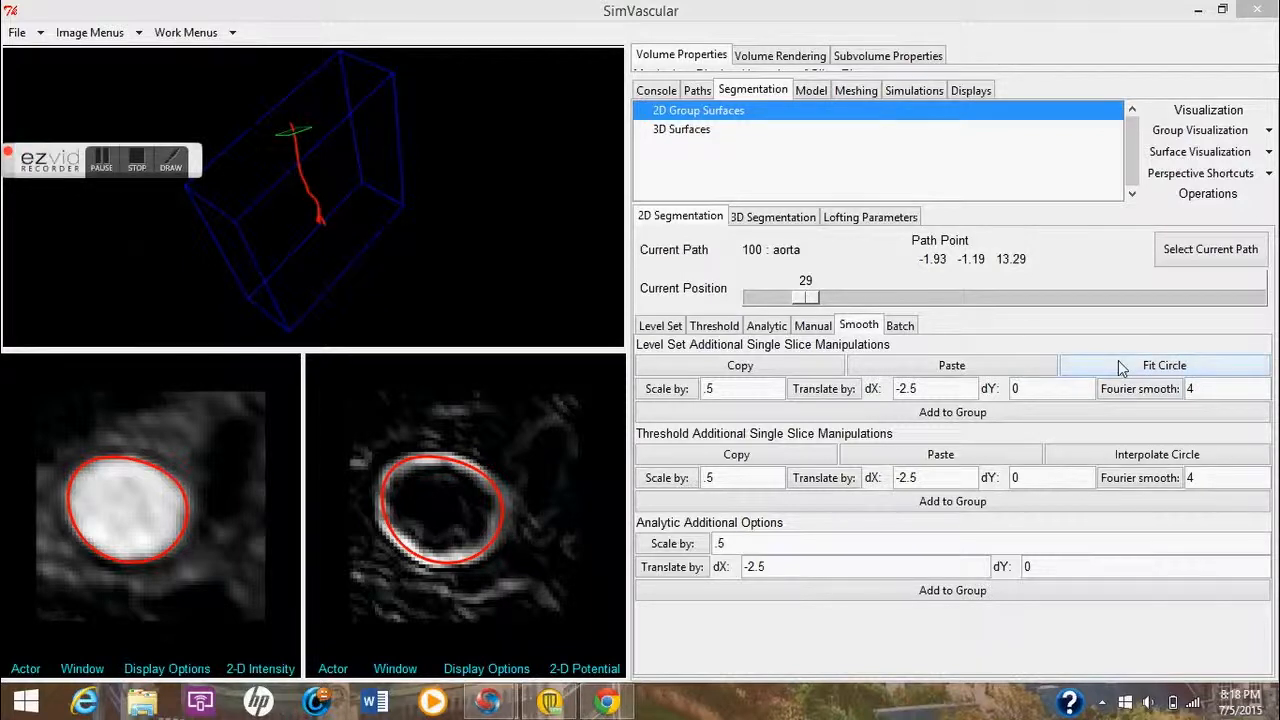
click(1122, 367)
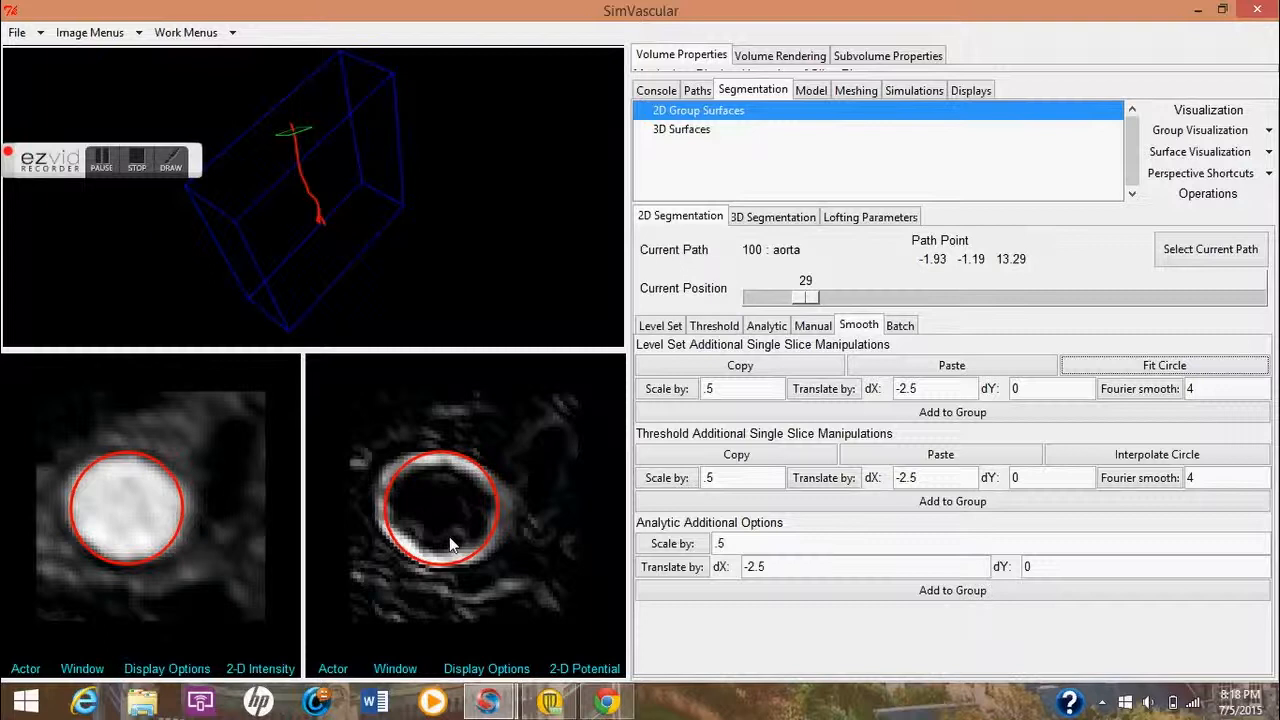
click(171, 160)
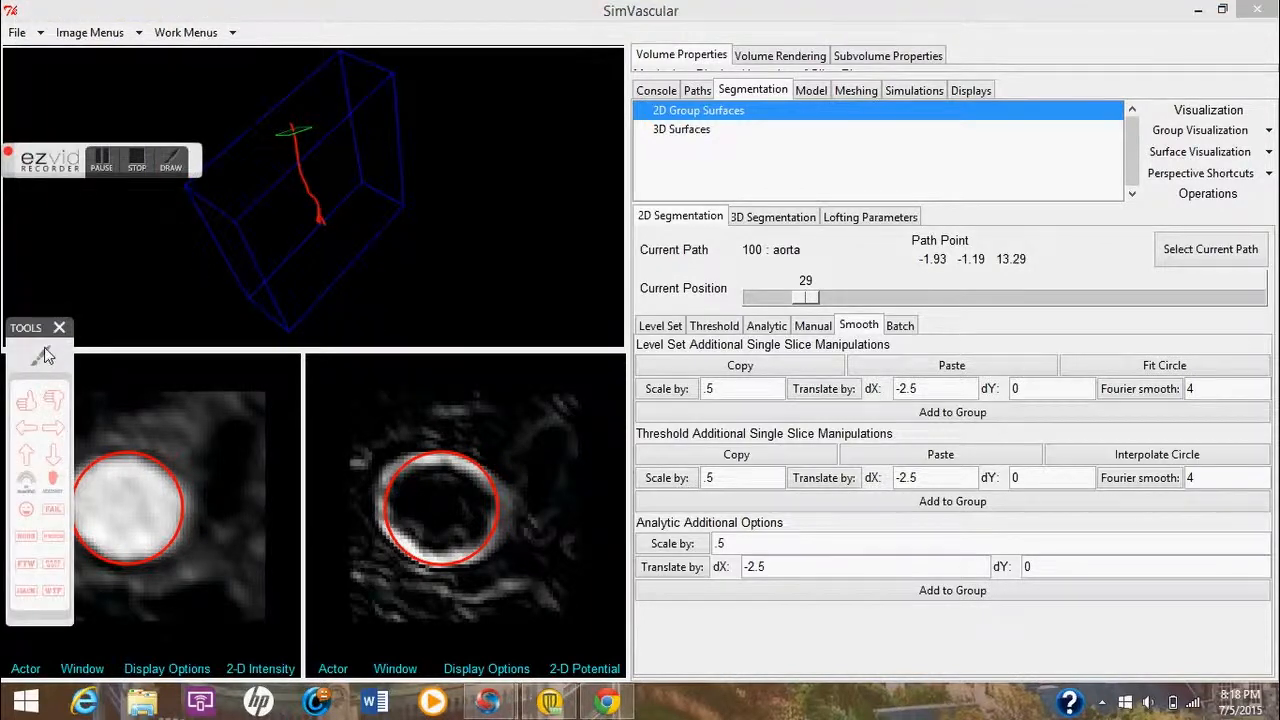
- Switch to the SimVascular Docs page in Chrome and read the warning in the Fitting Circles section
click(42, 355)
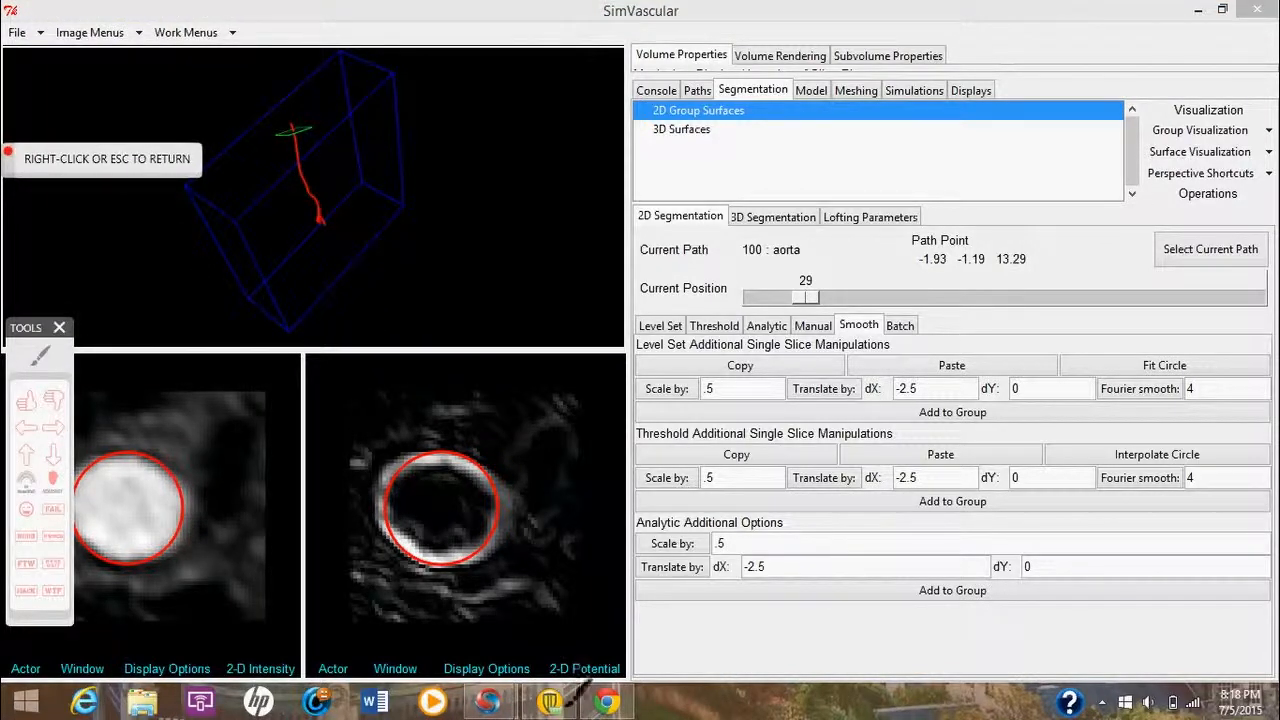
right_click(568, 700)
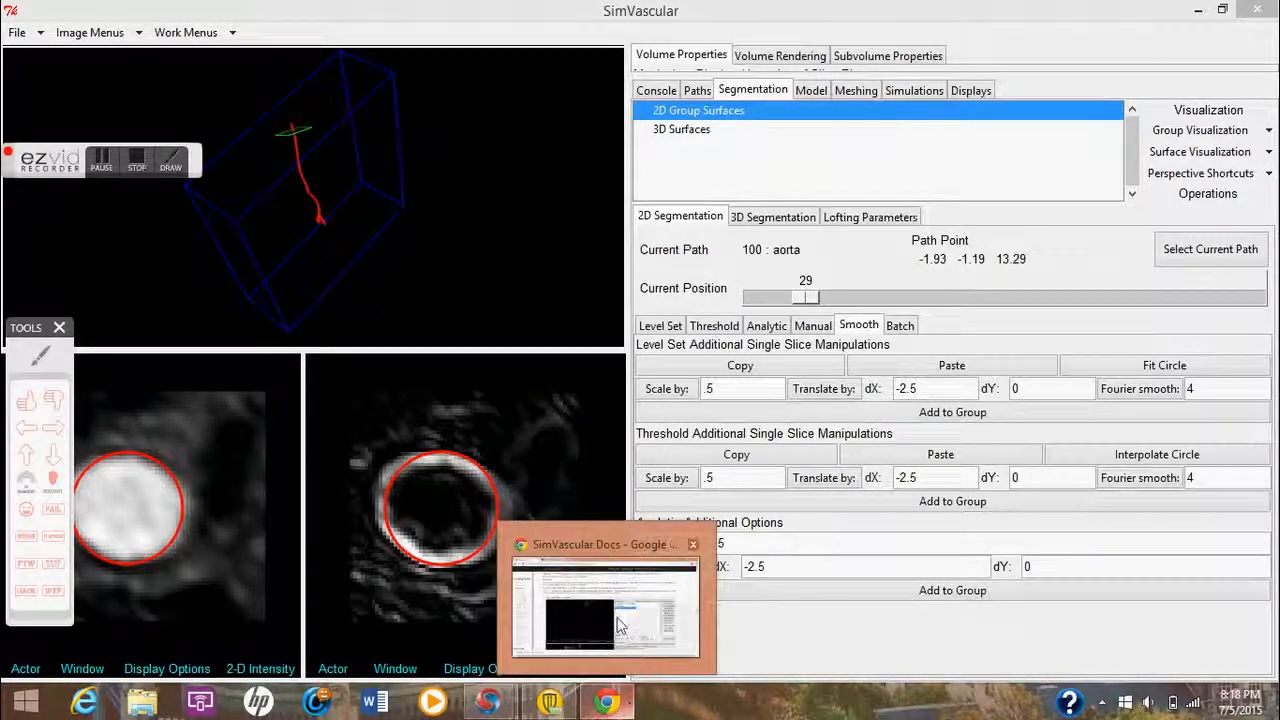
click(606, 700)
click(39, 358)
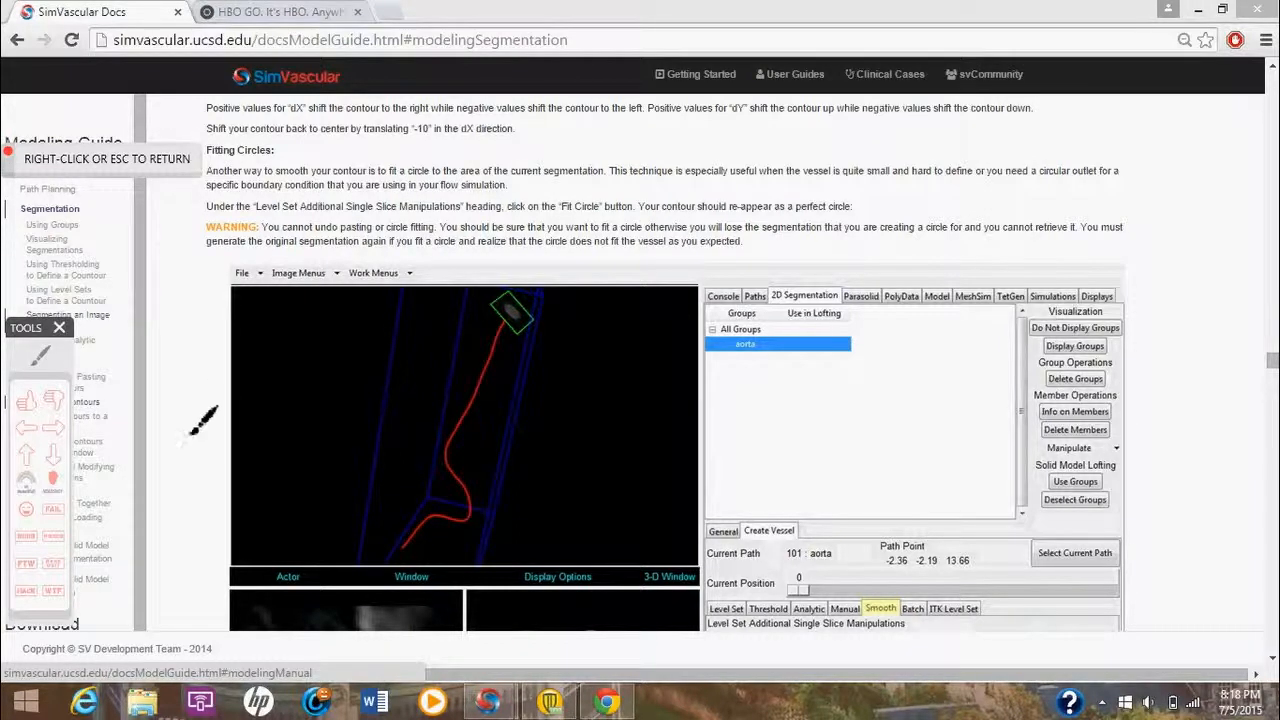
mouse_move(258, 242)
mouse_down()
mouse_move(405, 243)
mouse_move(439, 225)
mouse_move(325, 212)
mouse_move(260, 232)
mouse_move(275, 252)
mouse_move(290, 248)
mouse_up()
right_click(350, 232)
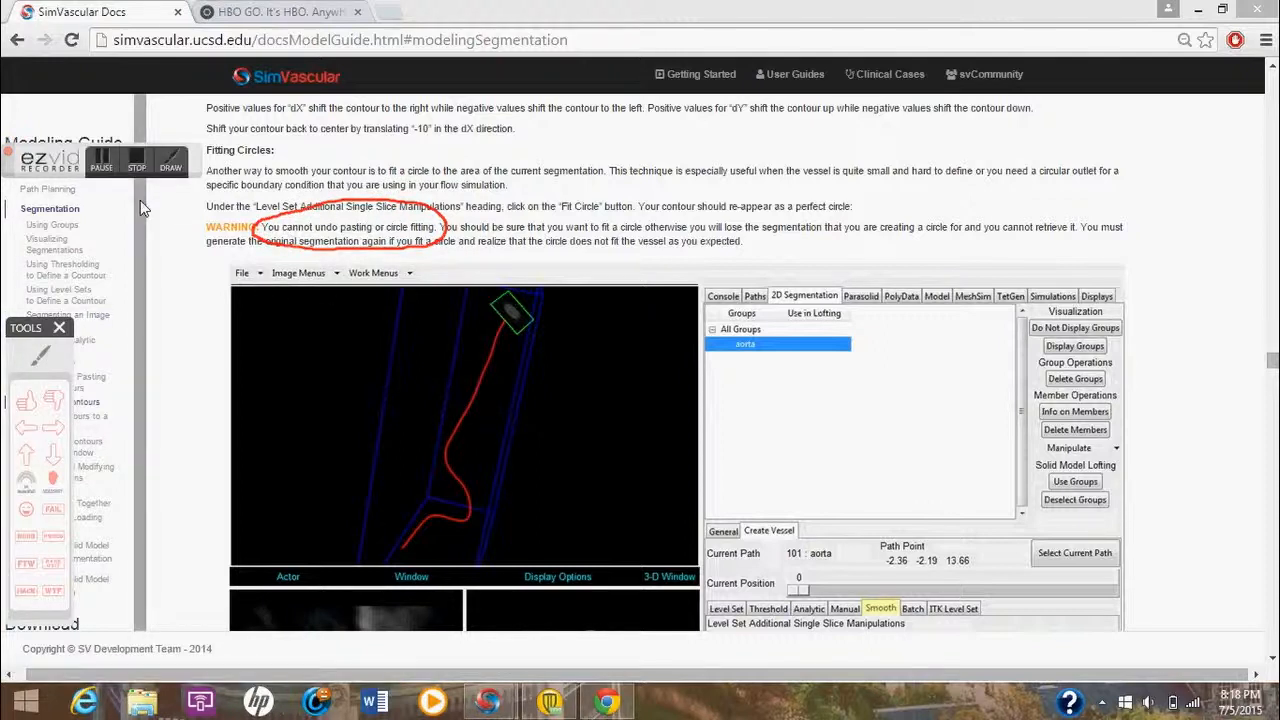
click(110, 168)
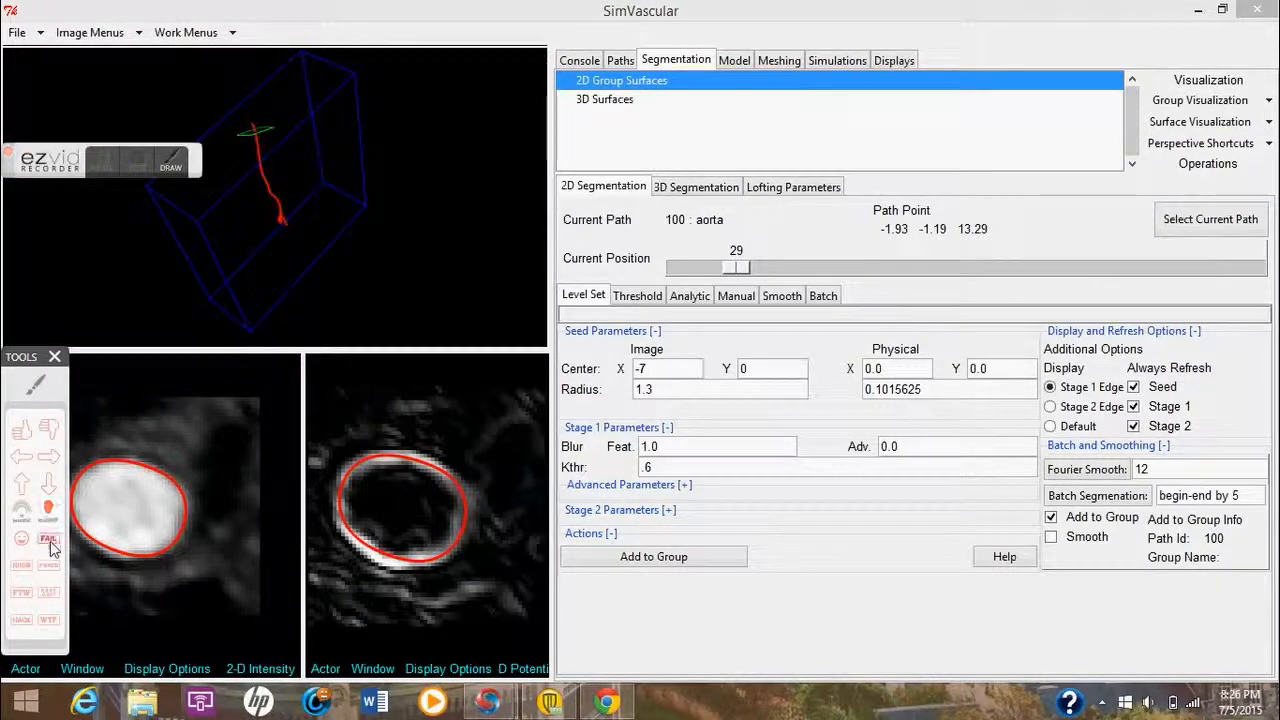
click(36, 386)
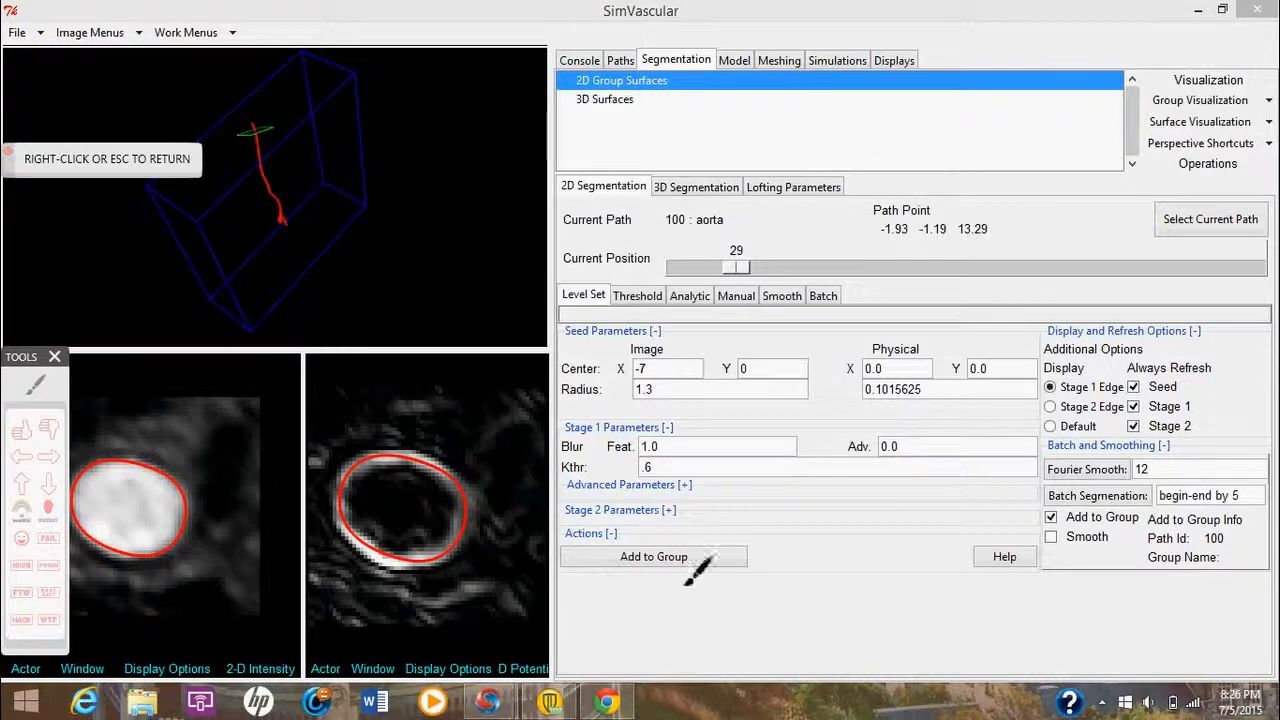
mouse_move(548, 590)
mouse_down()
mouse_move(671, 594)
mouse_move(762, 507)
mouse_move(572, 621)
mouse_up()
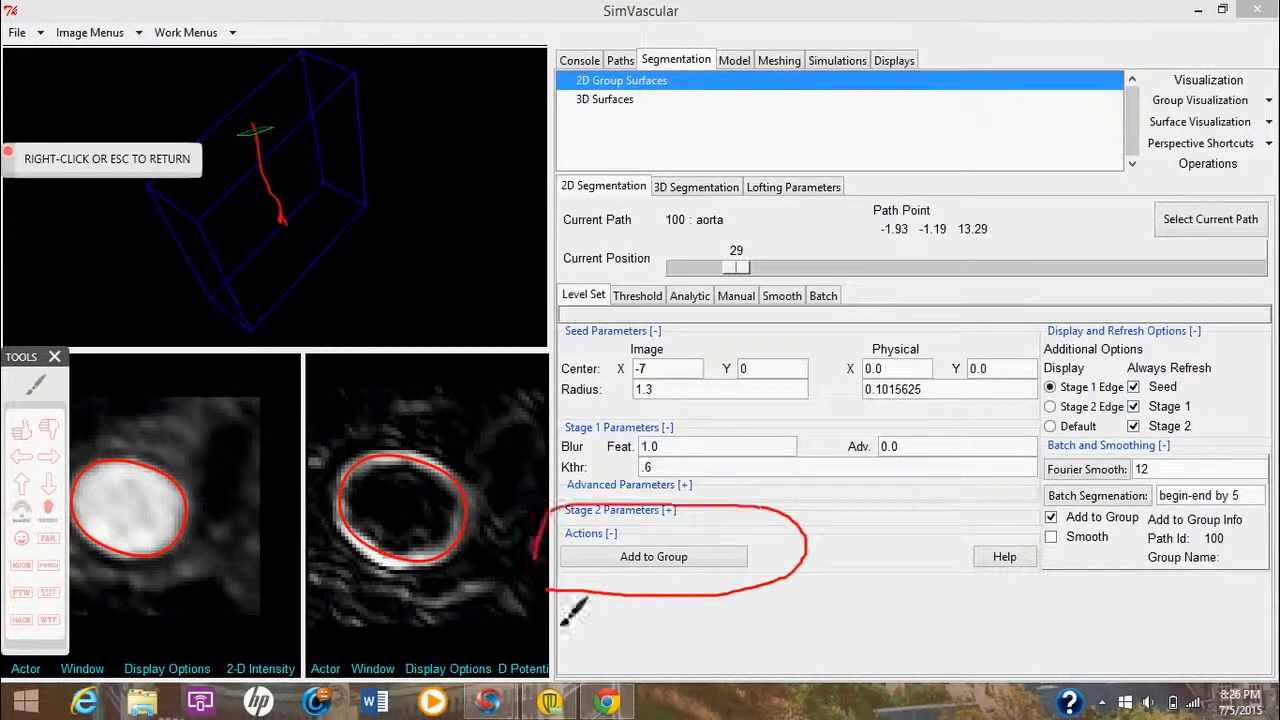
mouse_move(620, 123)
mouse_down()
mouse_move(791, 80)
mouse_move(558, 100)
mouse_move(625, 125)
mouse_up()
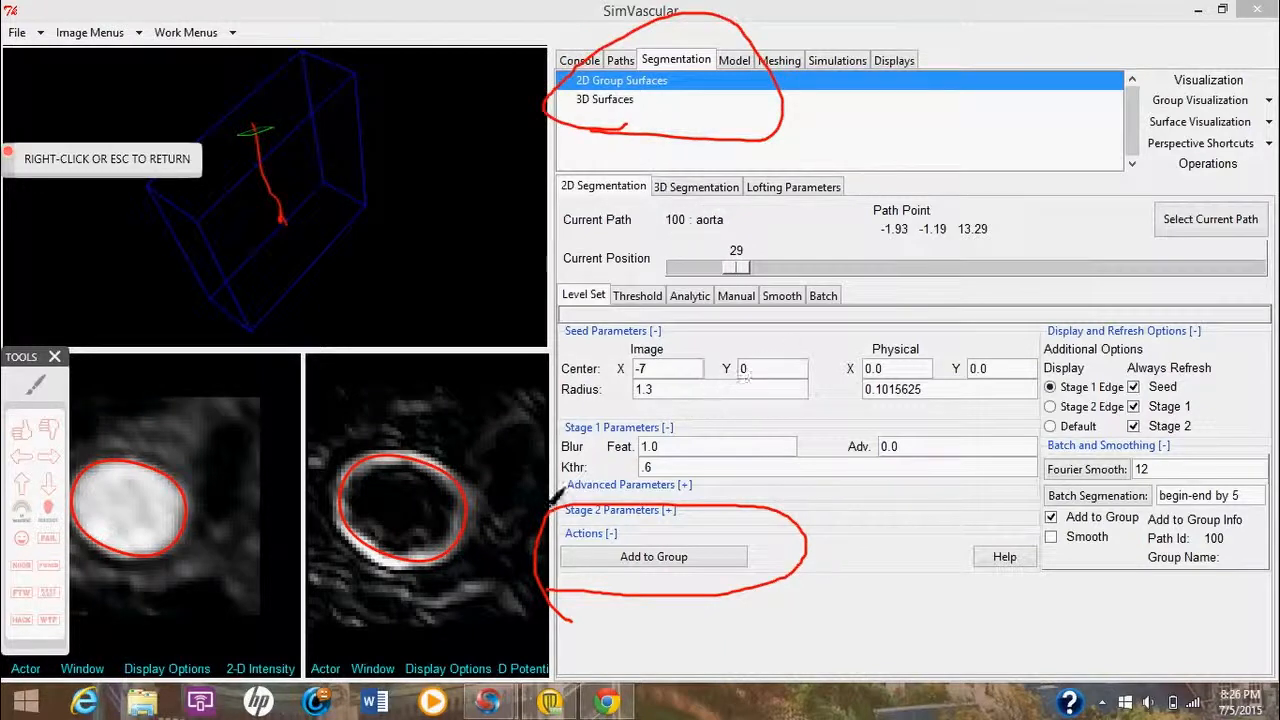
right_click(680, 510)
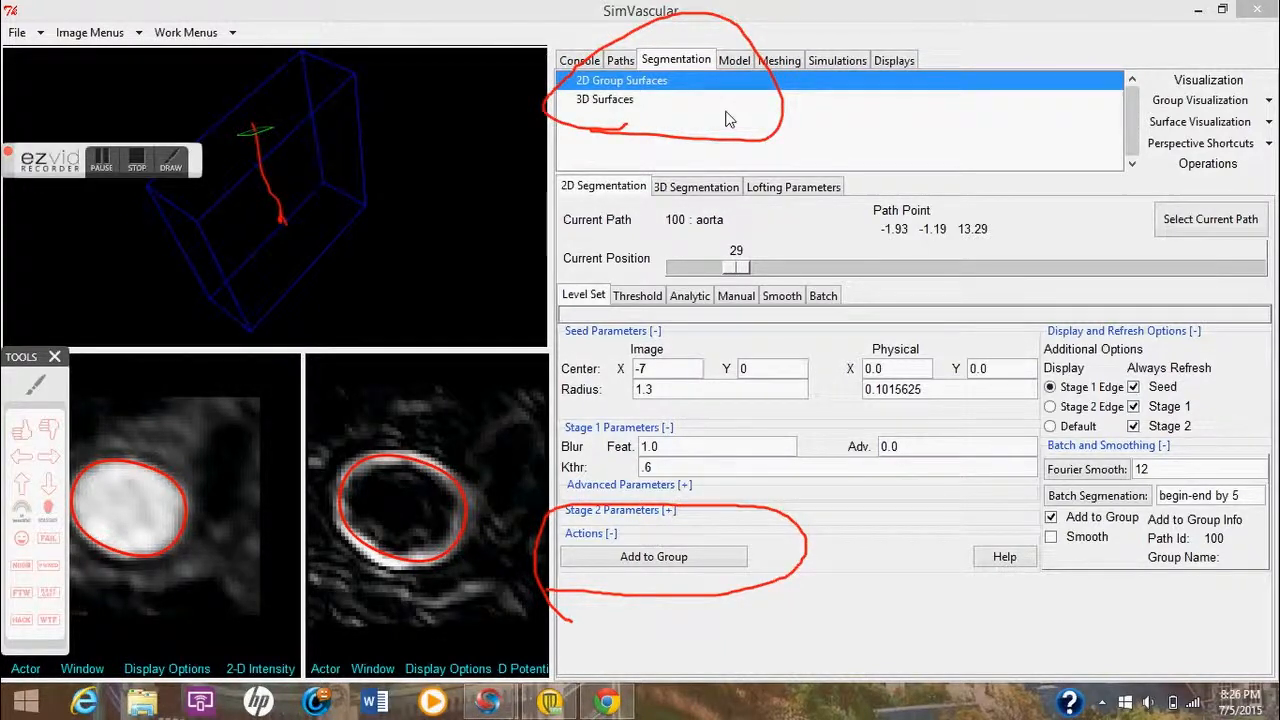
- Switch to the SimVascular Docs page in Chrome and examine the example of adding a level set segmentation to the aorta group
mouse_move(506, 714)
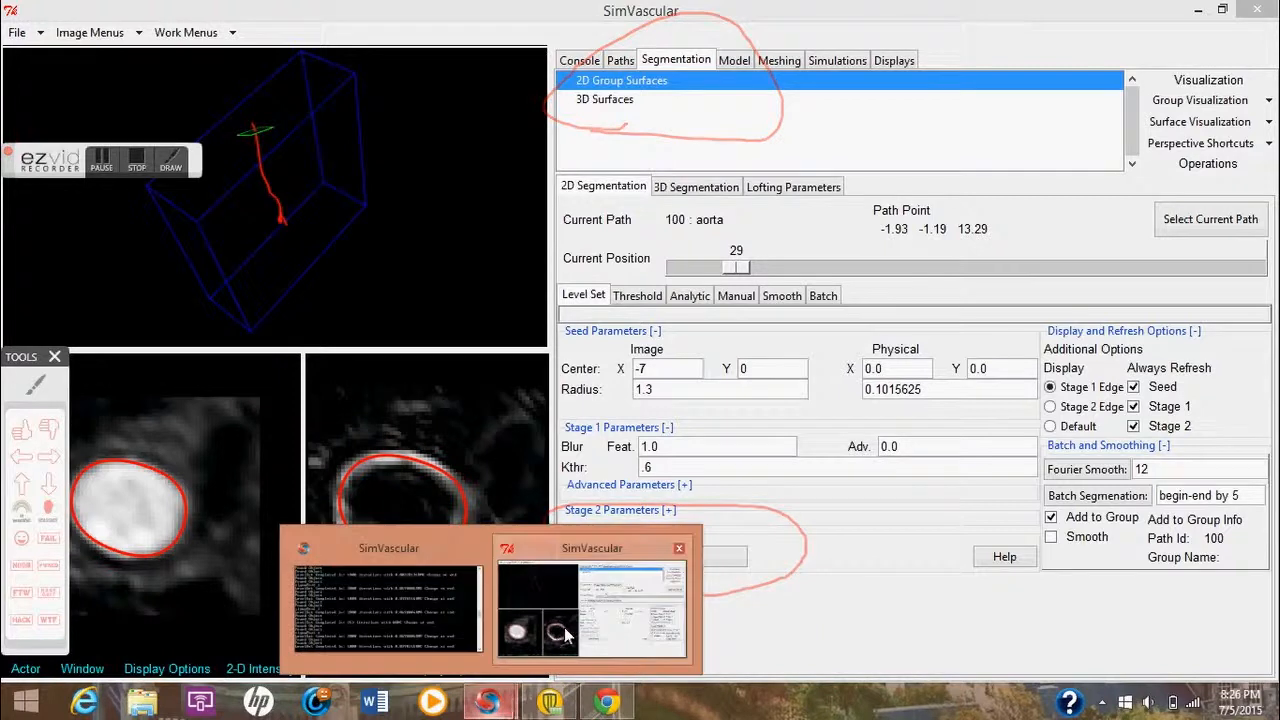
mouse_move(610, 700)
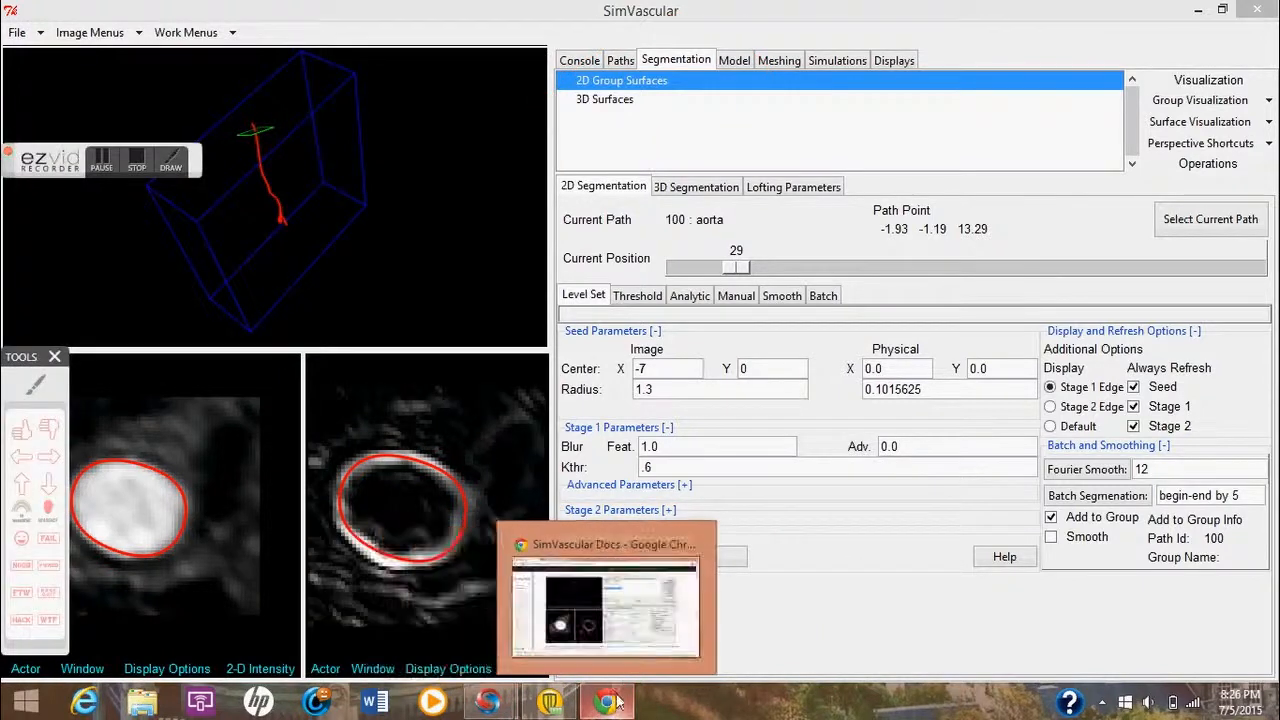
click(620, 638)
scroll(516, 350, up, 5)
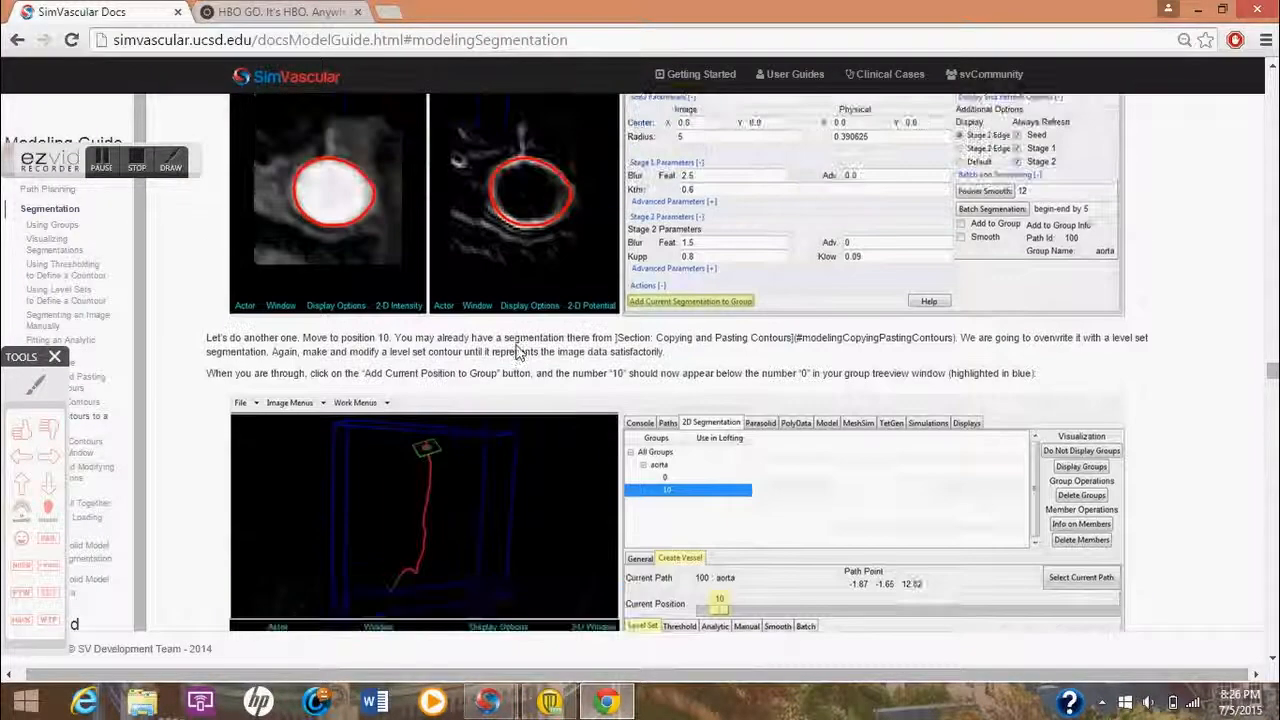
scroll(516, 350, up, 1)
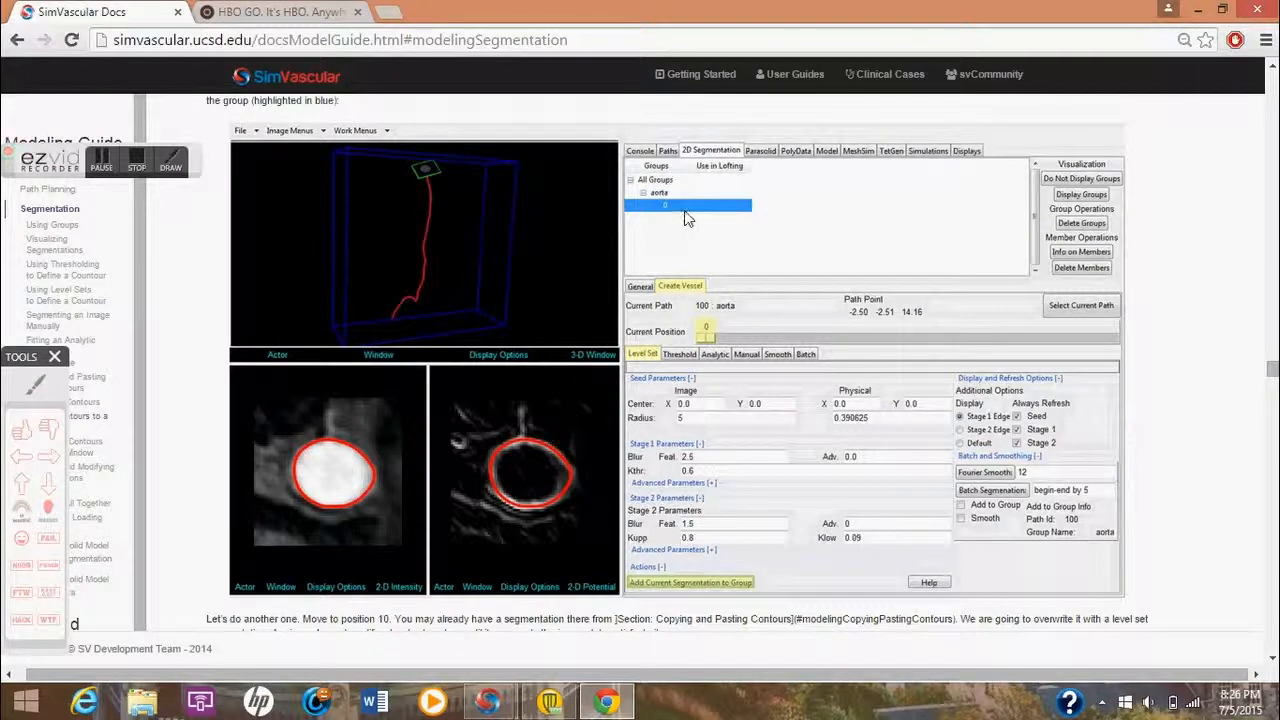
click(101, 160)
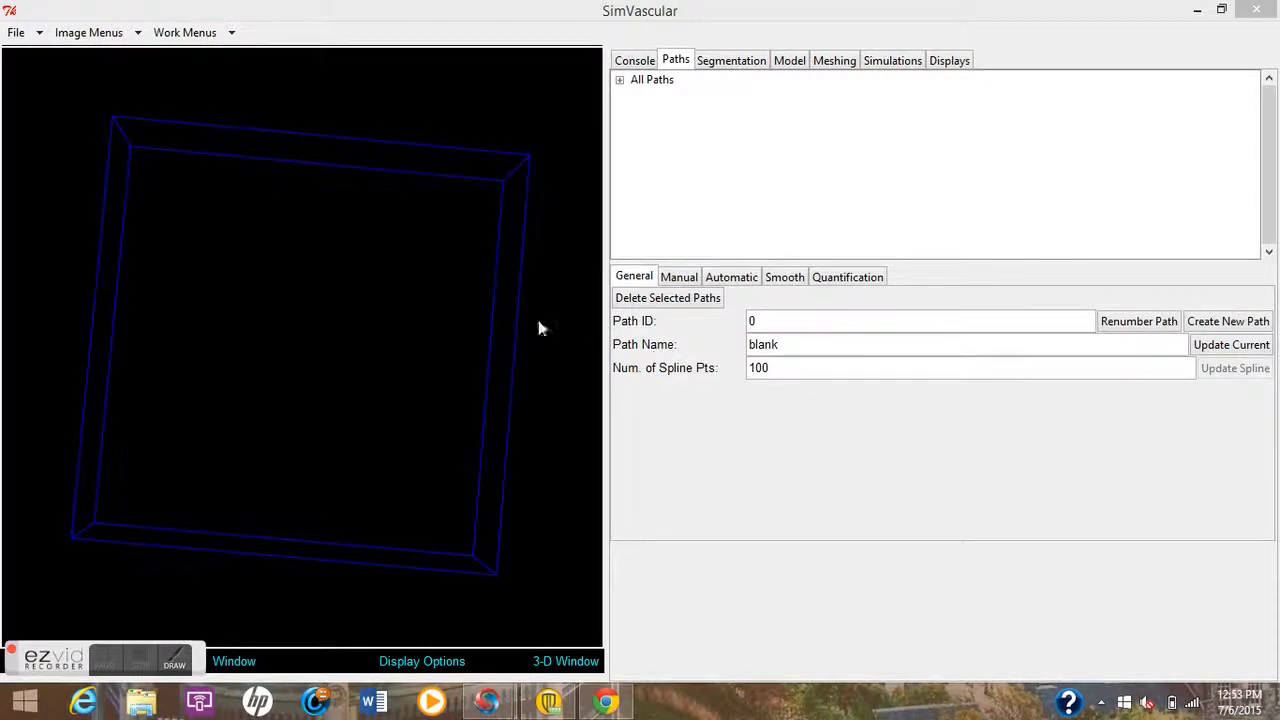
- Expand the list of all paths and select the aorta path
mouse_move(265, 233)
mouse_down()
mouse_move(251, 234)
mouse_move(274, 234)
mouse_up()
click(16, 32)
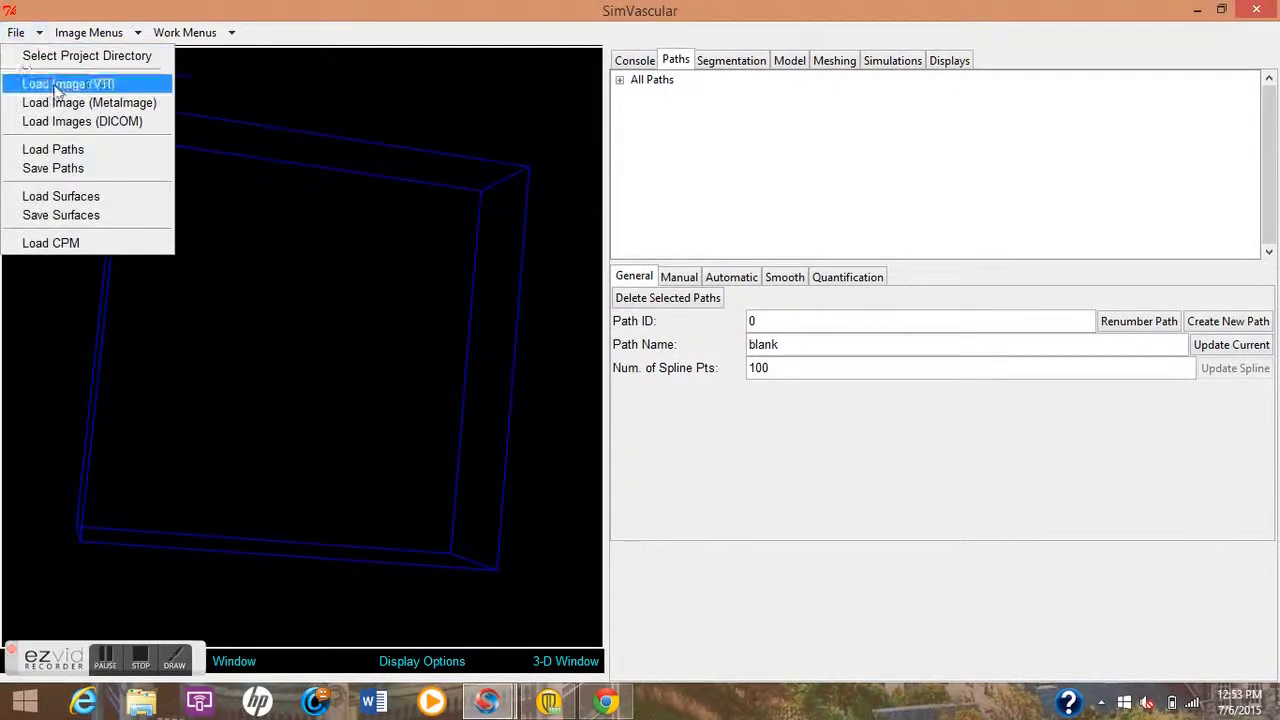
click(438, 85)
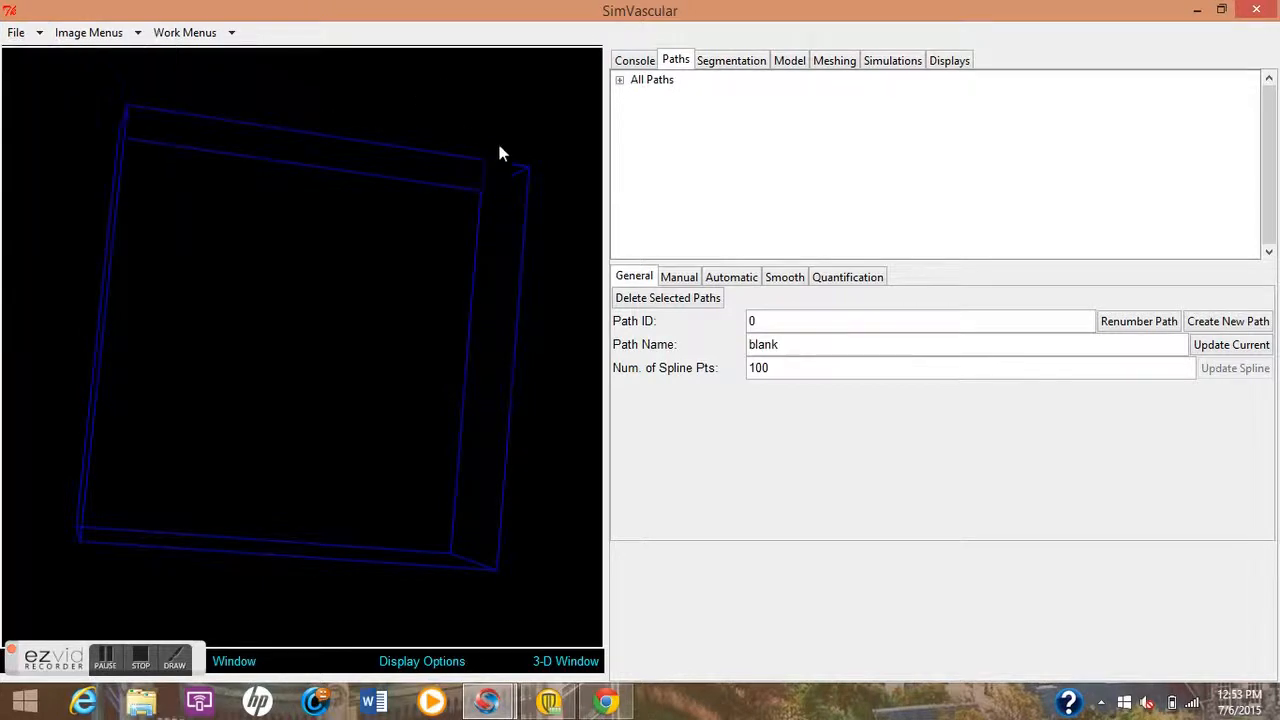
click(636, 84)
click(621, 82)
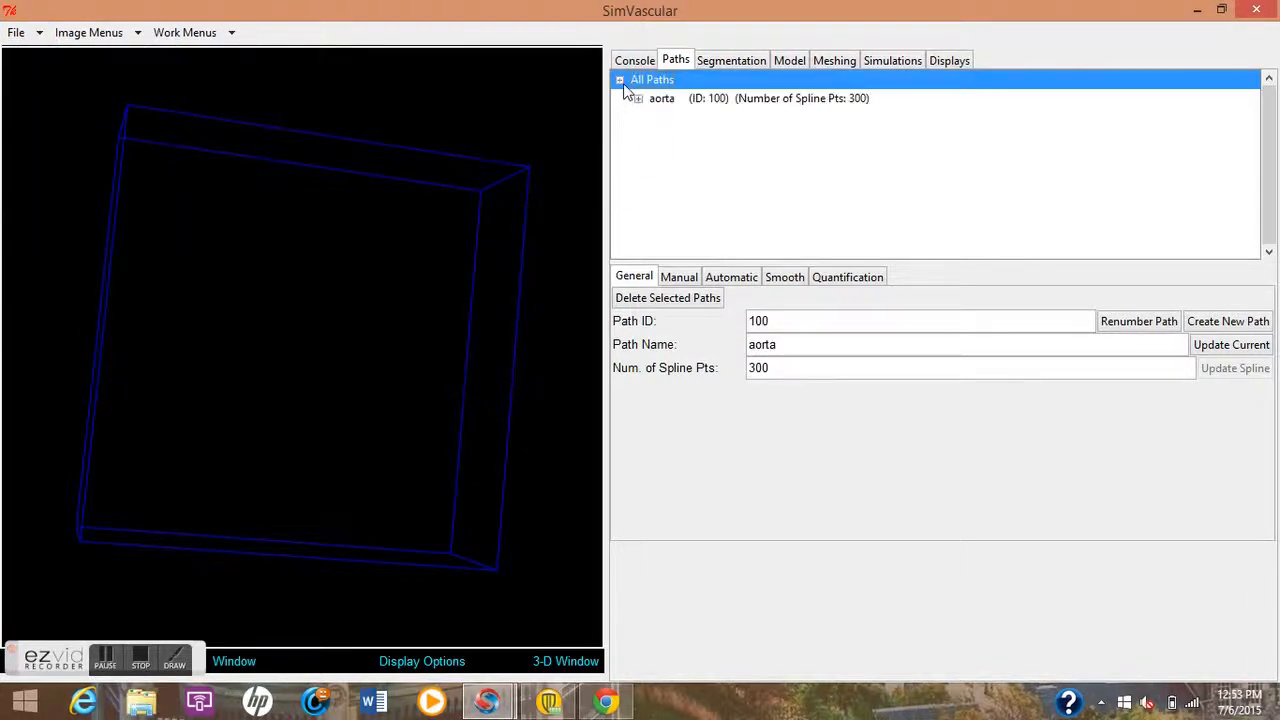
click(676, 100)
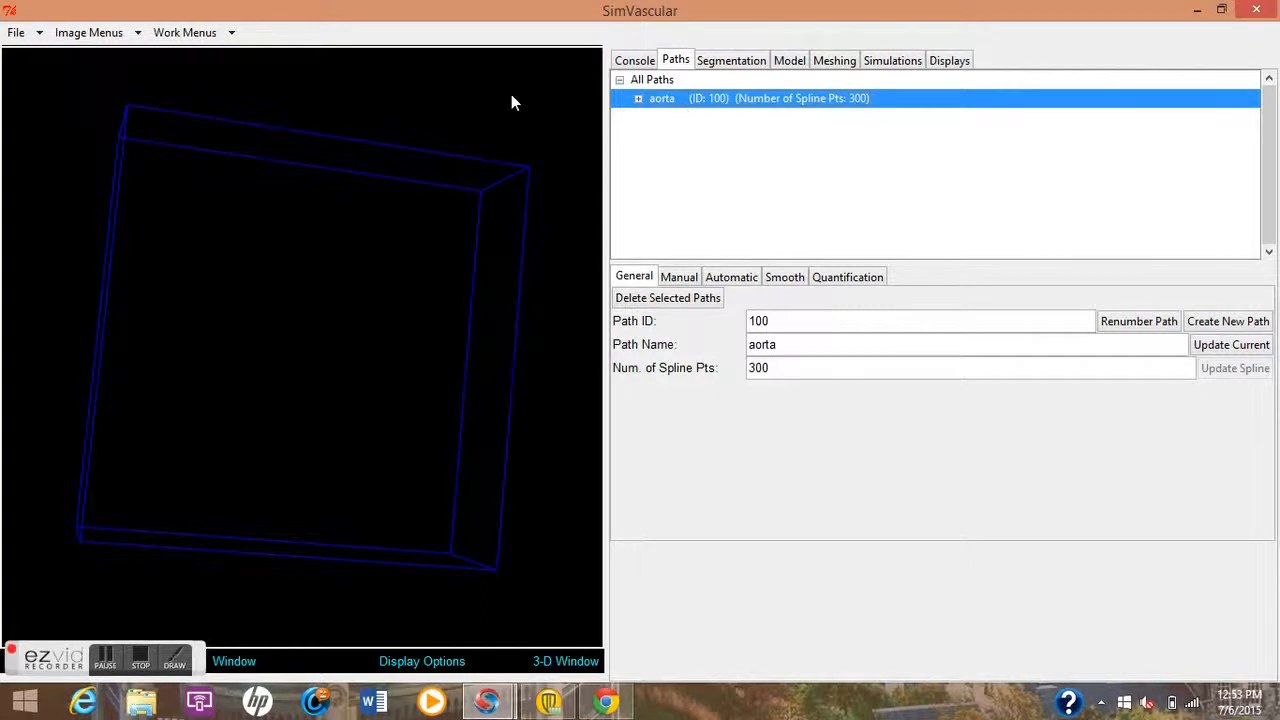
- Set the aorta path as the current path for 2D segmentation
click(729, 60)
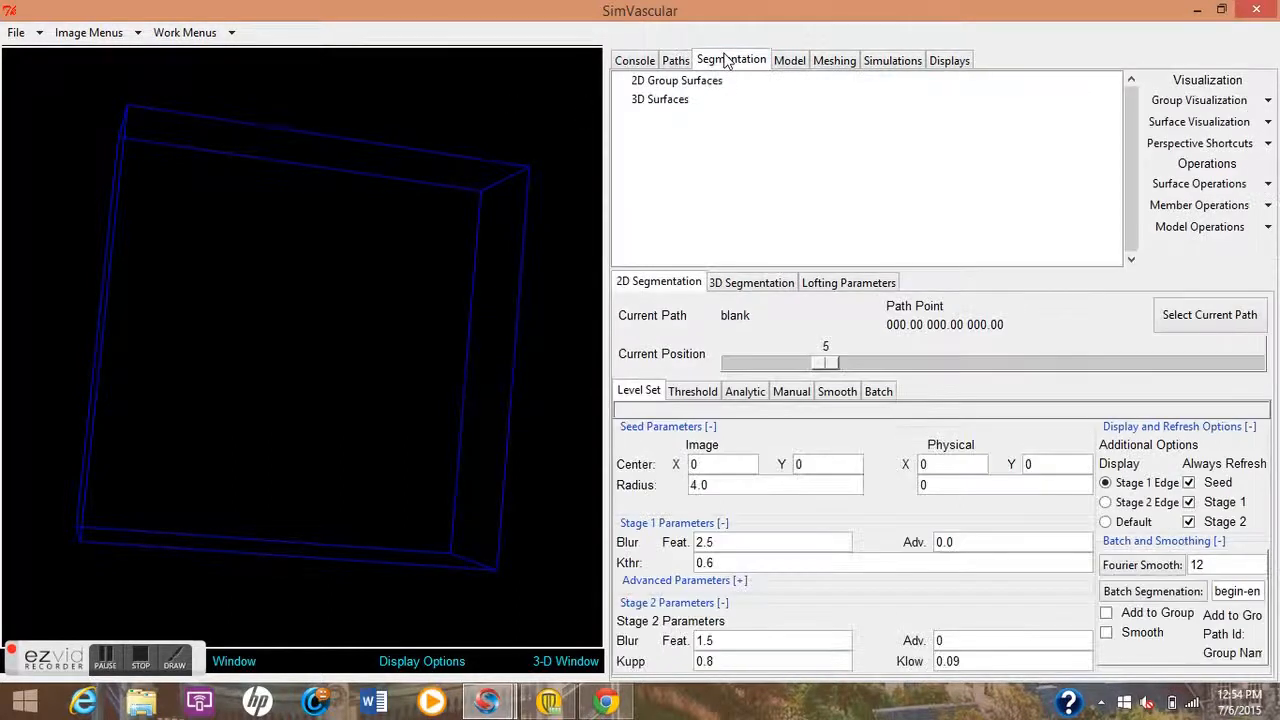
click(1210, 315)
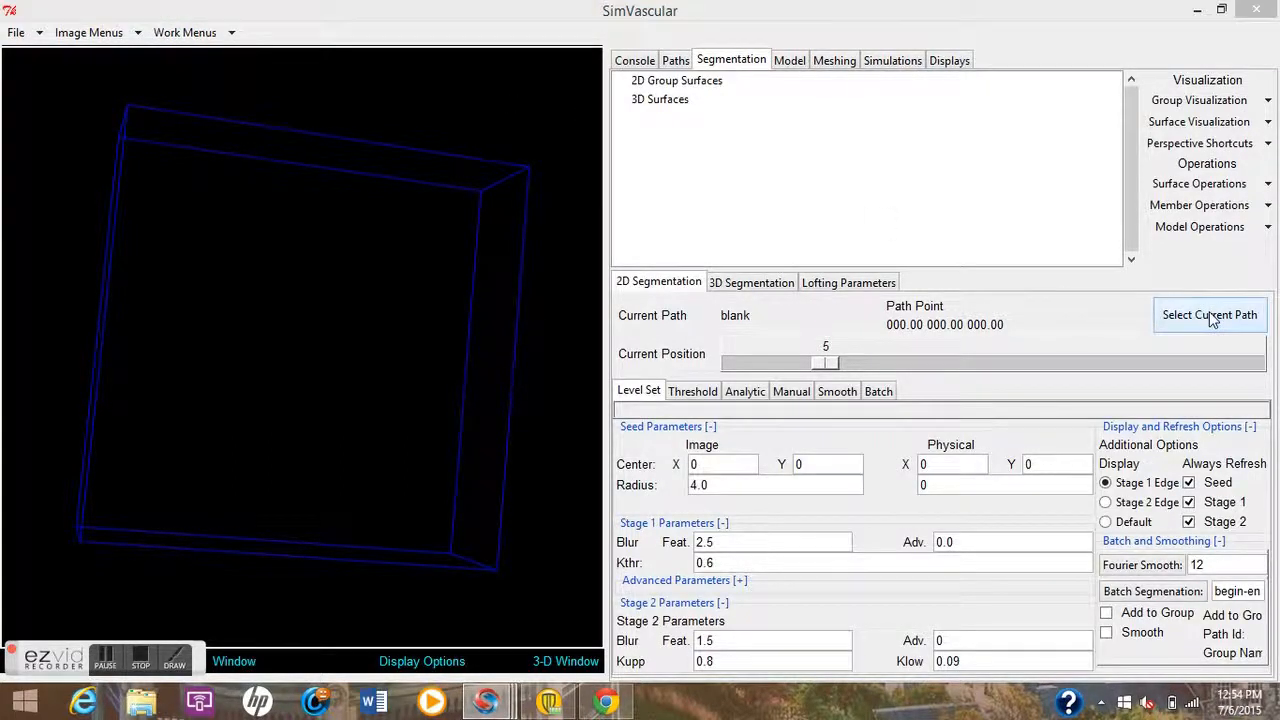
click(877, 365)
double_click(877, 365)
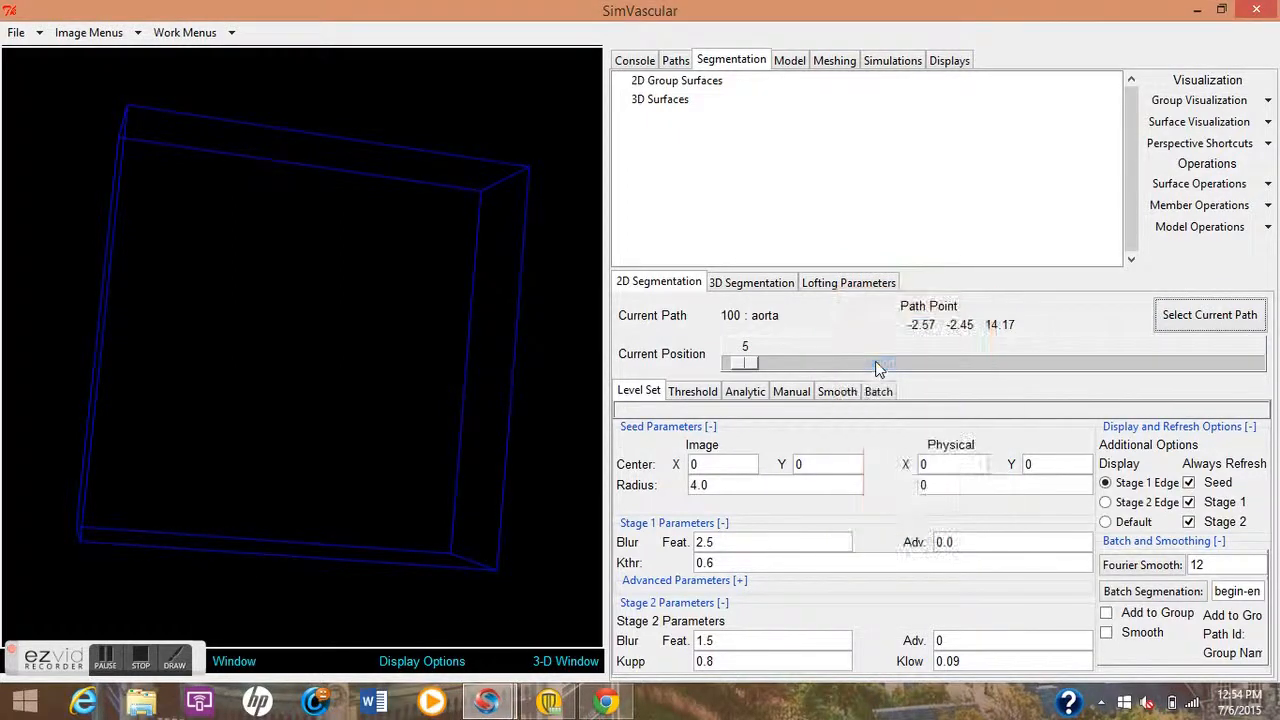
- Show the aorta path and its intensity probe in the 3-D window
click(452, 655)
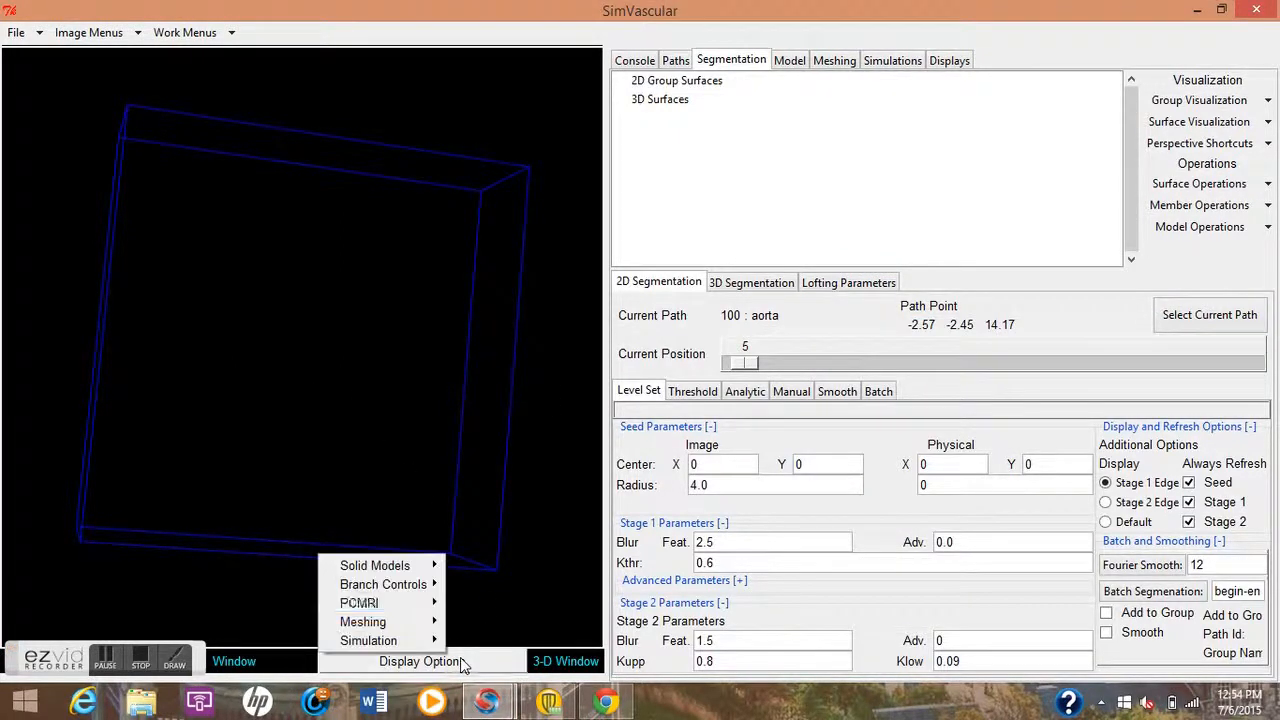
mouse_move(420, 585)
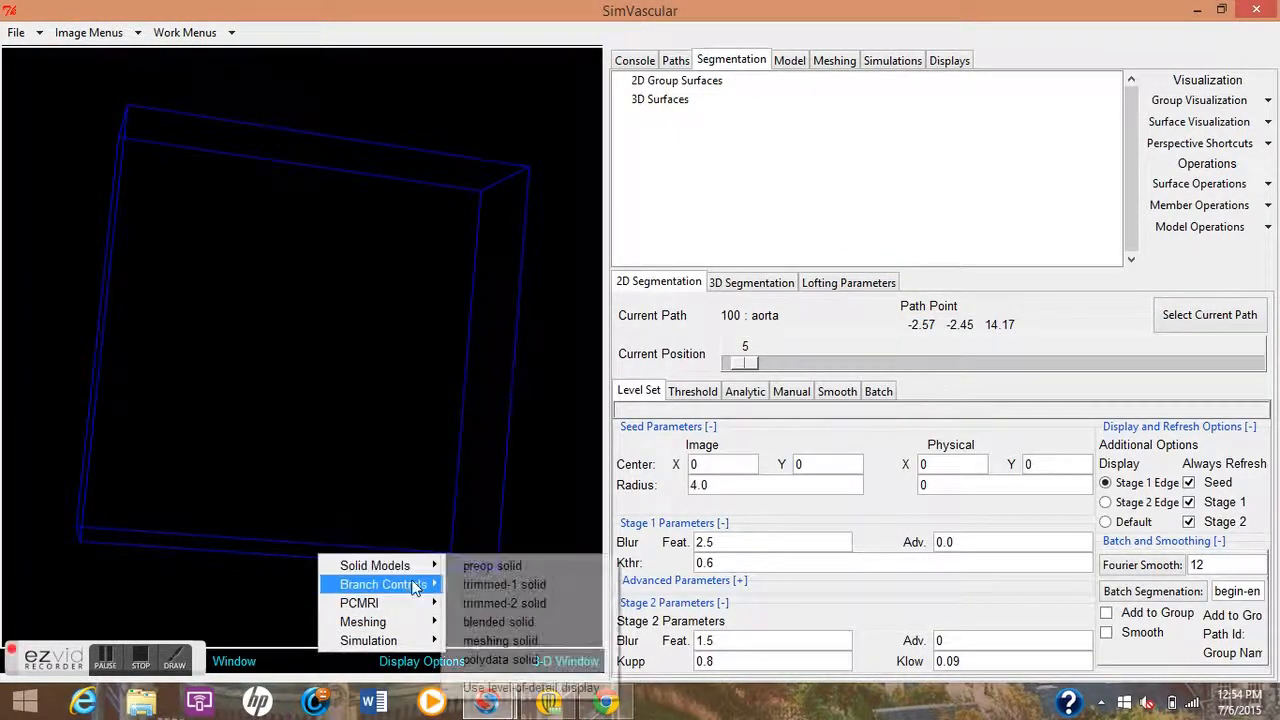
click(480, 586)
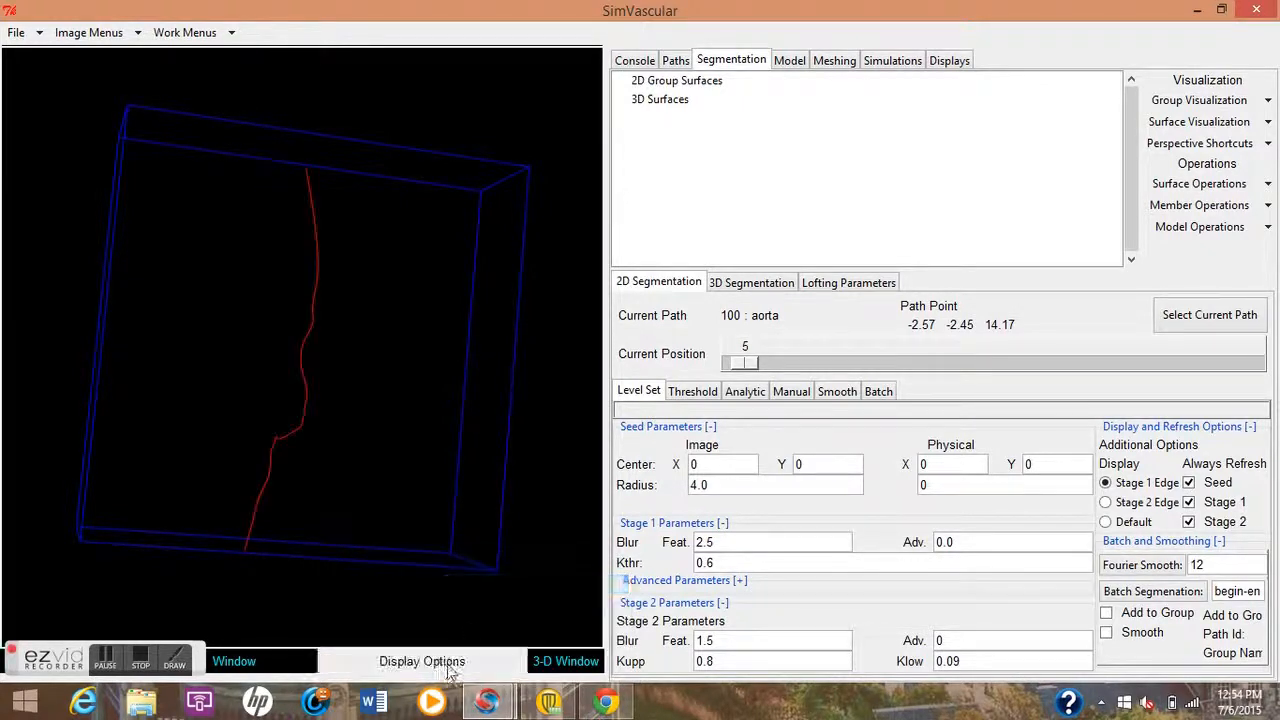
click(422, 661)
mouse_move(420, 585)
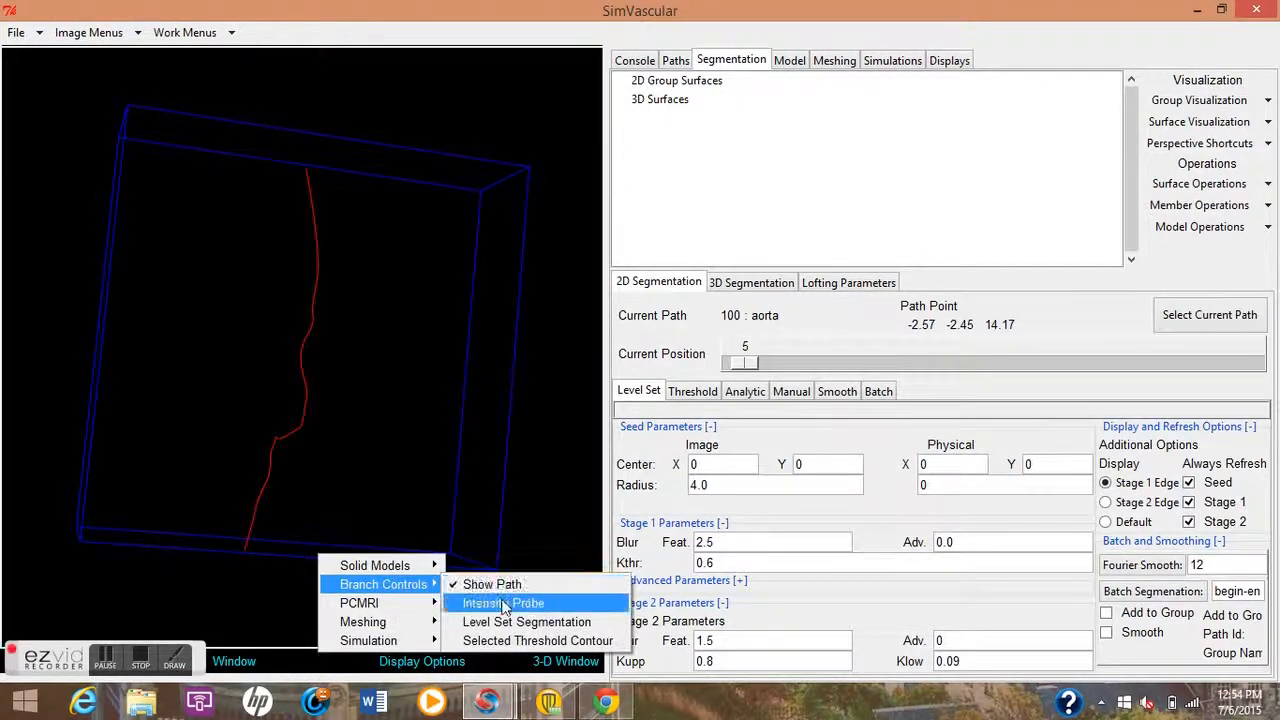
click(468, 604)
mouse_move(362, 406)
mouse_down()
mouse_move(350, 407)
mouse_move(368, 404)
mouse_up()
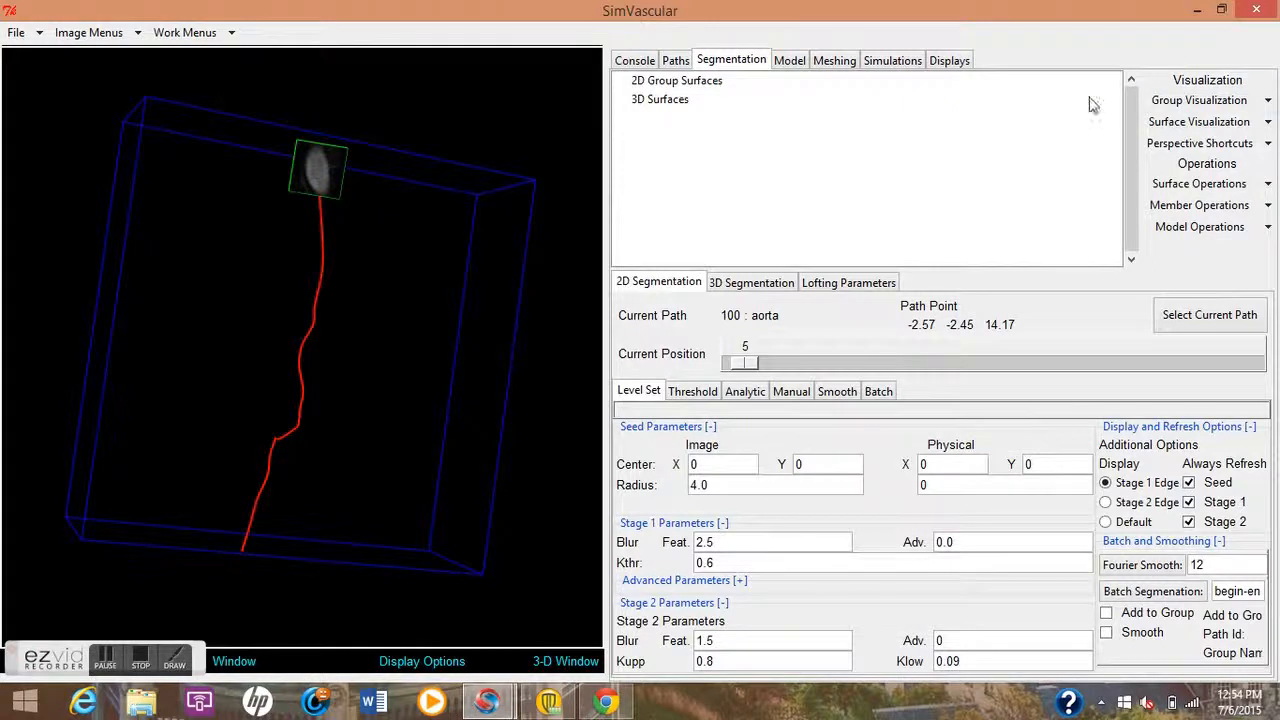
- Create a 2D group surface named aorta
click(1267, 184)
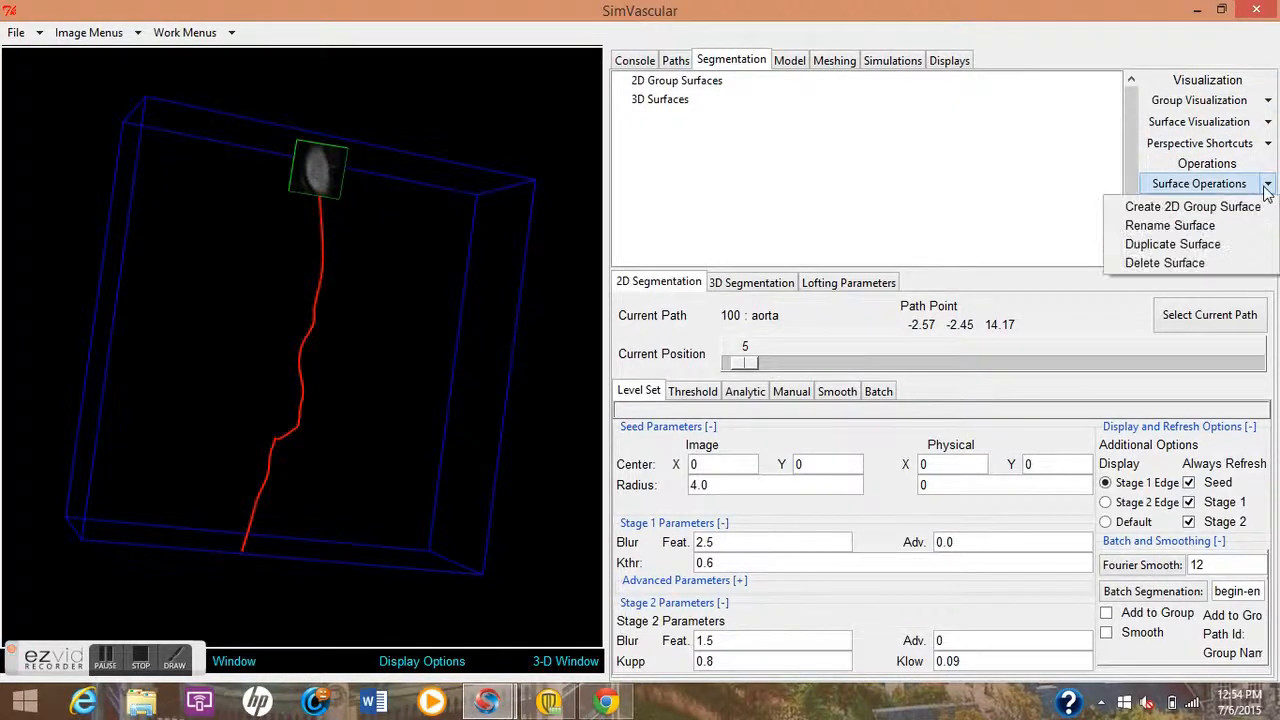
click(1209, 207)
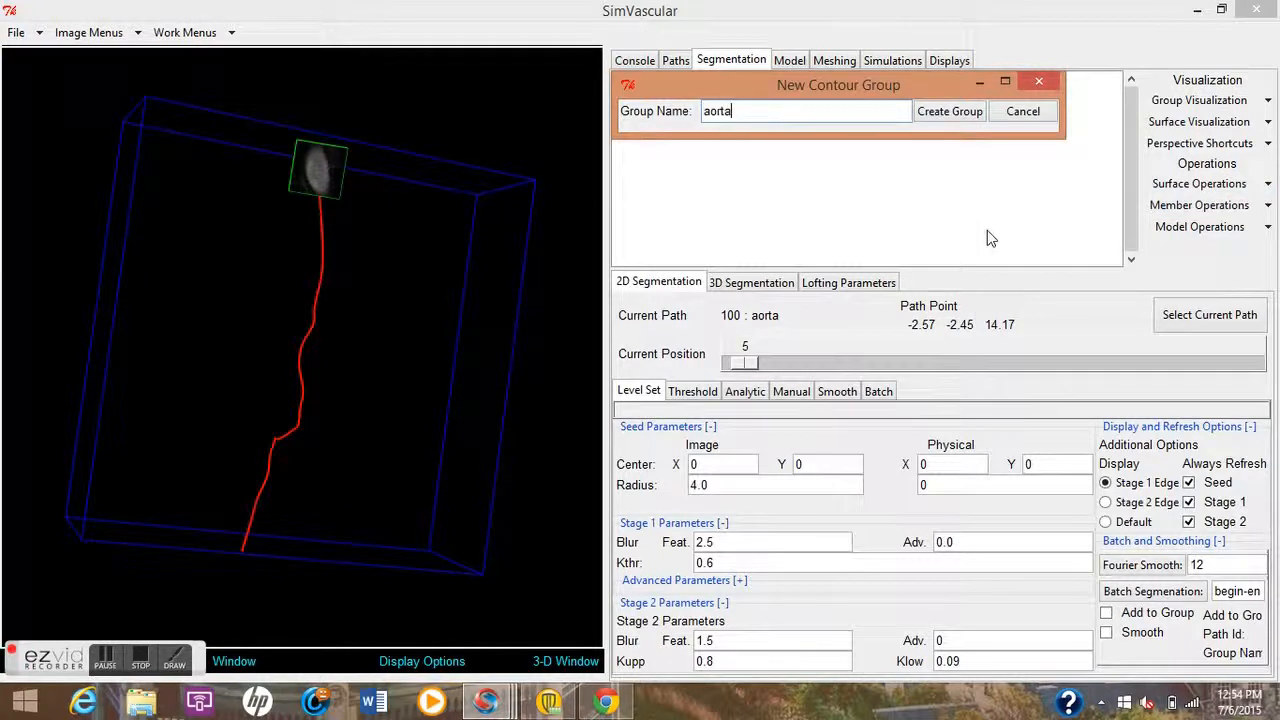
click(945, 112)
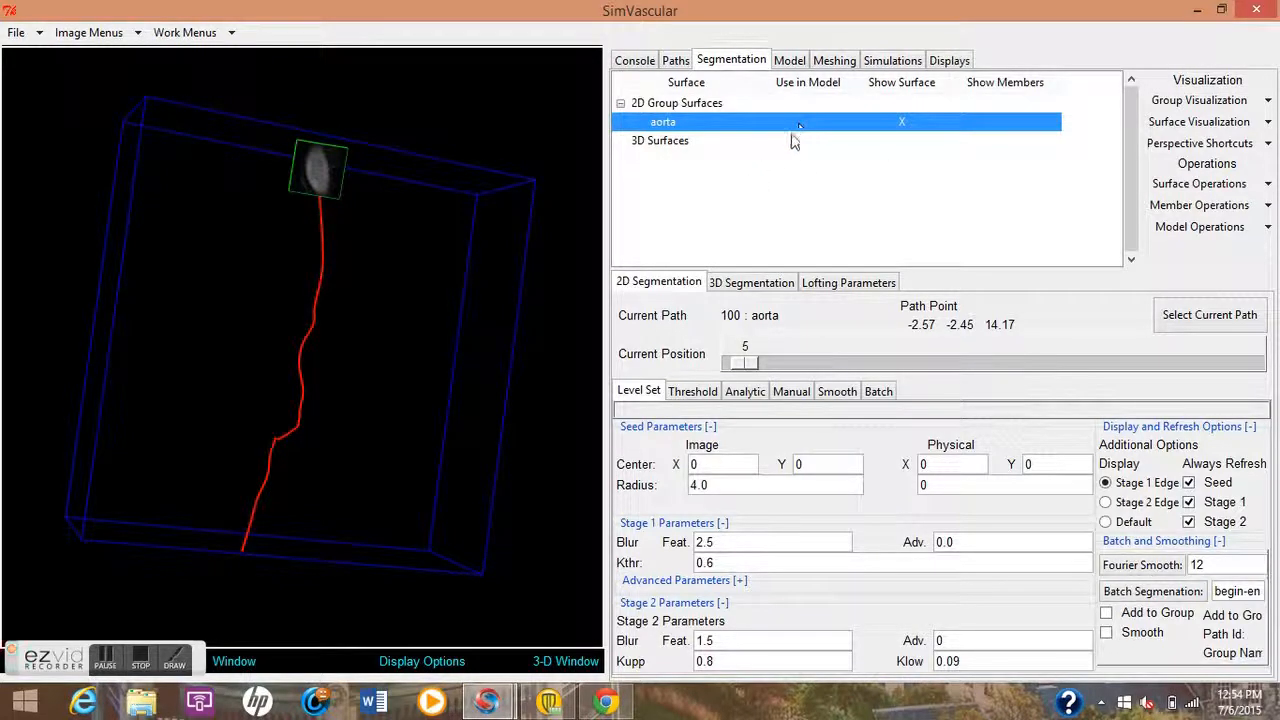
click(107, 653)
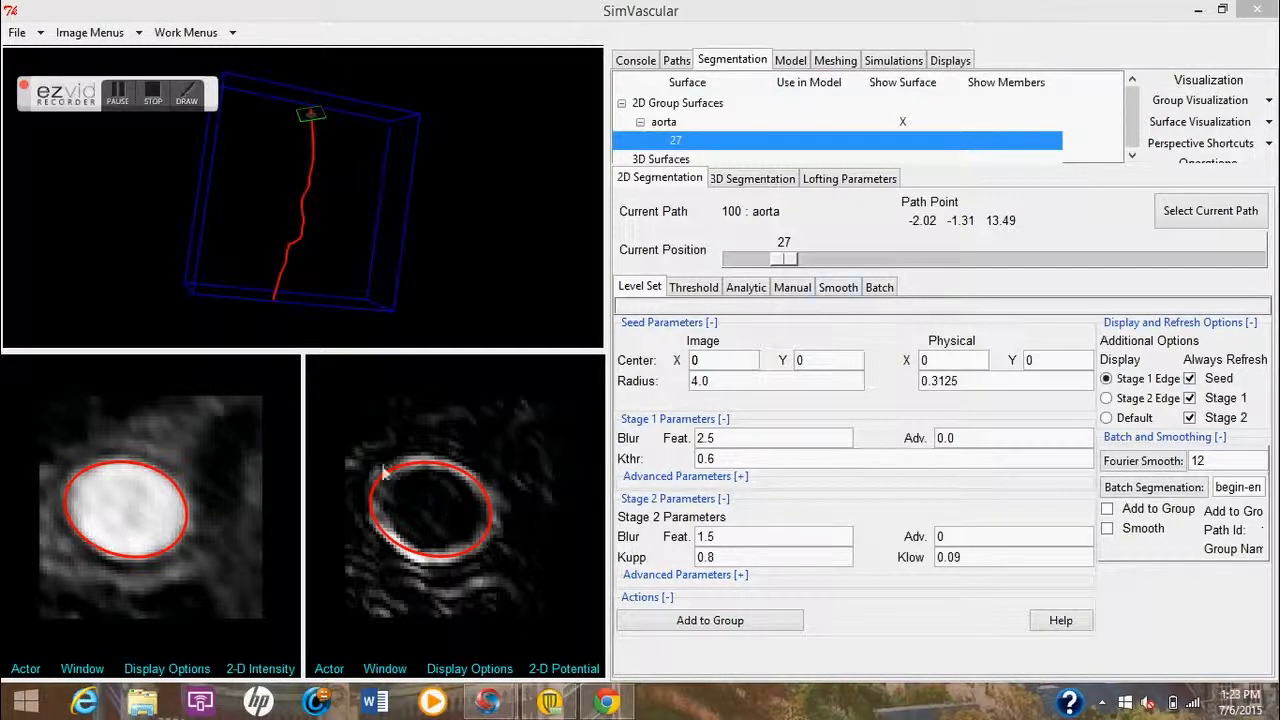
click(194, 95)
click(40, 362)
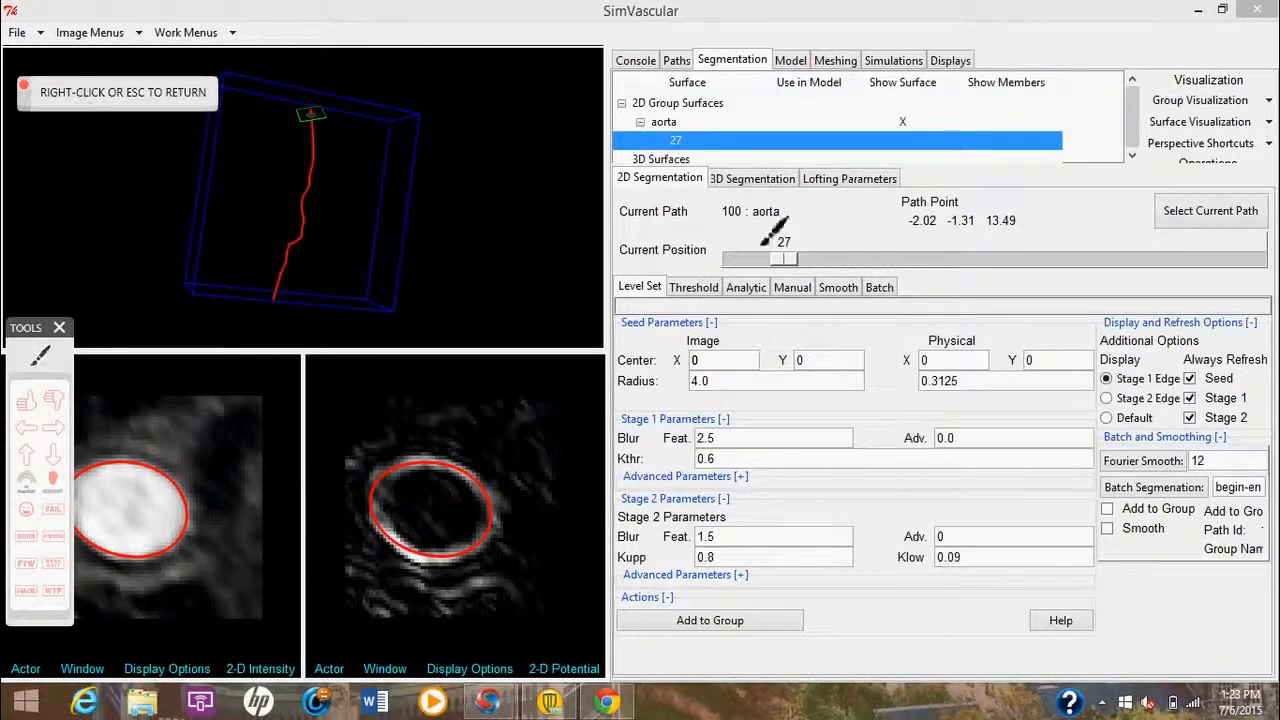
mouse_move(760, 238)
mouse_down()
mouse_move(815, 240)
mouse_move(806, 281)
mouse_move(749, 252)
mouse_move(782, 229)
mouse_up()
mouse_move(626, 641)
mouse_down()
mouse_move(705, 648)
mouse_move(790, 622)
mouse_up()
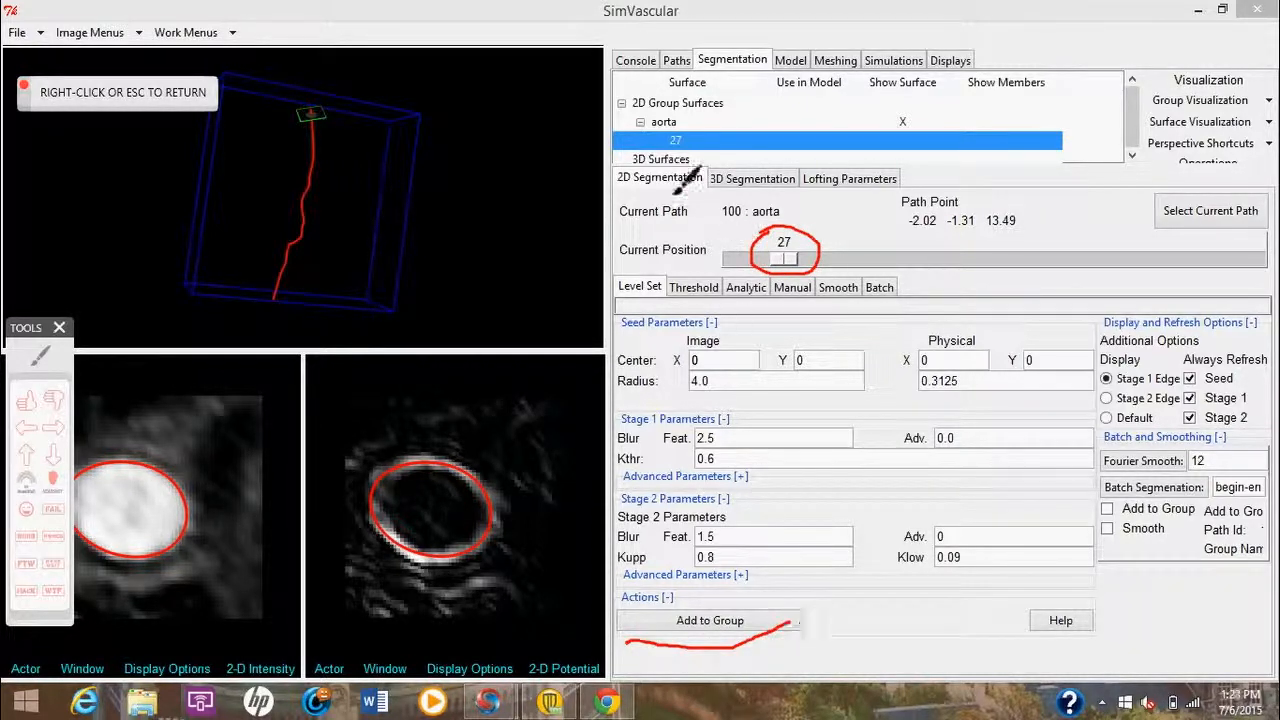
mouse_move(646, 142)
mouse_down()
mouse_move(664, 108)
mouse_move(722, 150)
mouse_move(657, 161)
mouse_move(650, 147)
mouse_up()
right_click(666, 155)
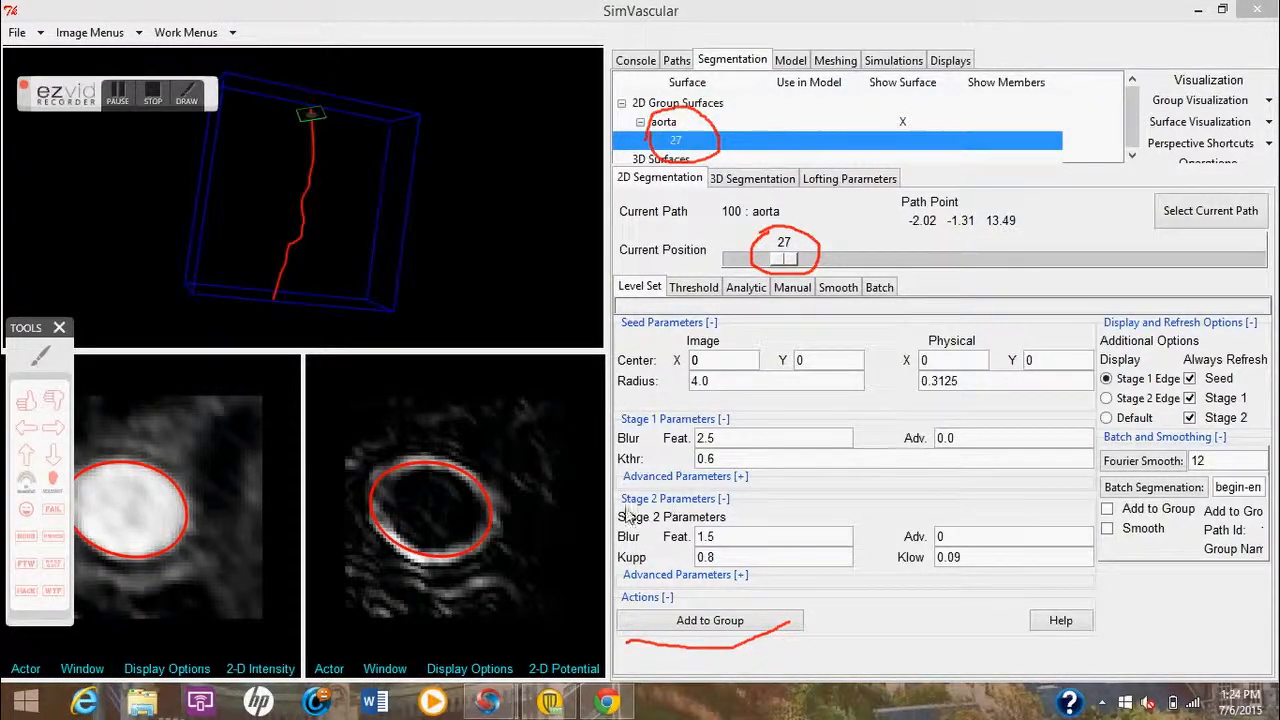
- Move to position 40 on the aorta path and outline the vessel by hand as a level set contour
mouse_move(789, 262)
mouse_down()
mouse_move(819, 260)
mouse_move(806, 262)
mouse_up()
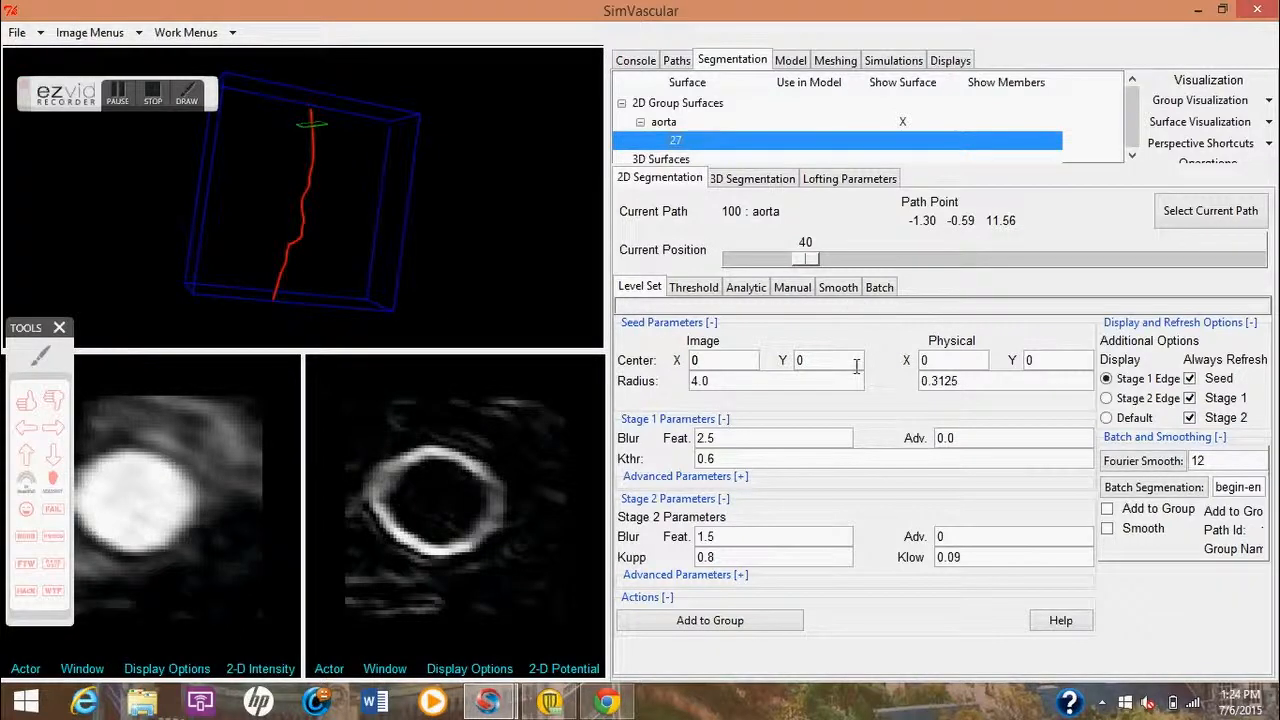
click(792, 287)
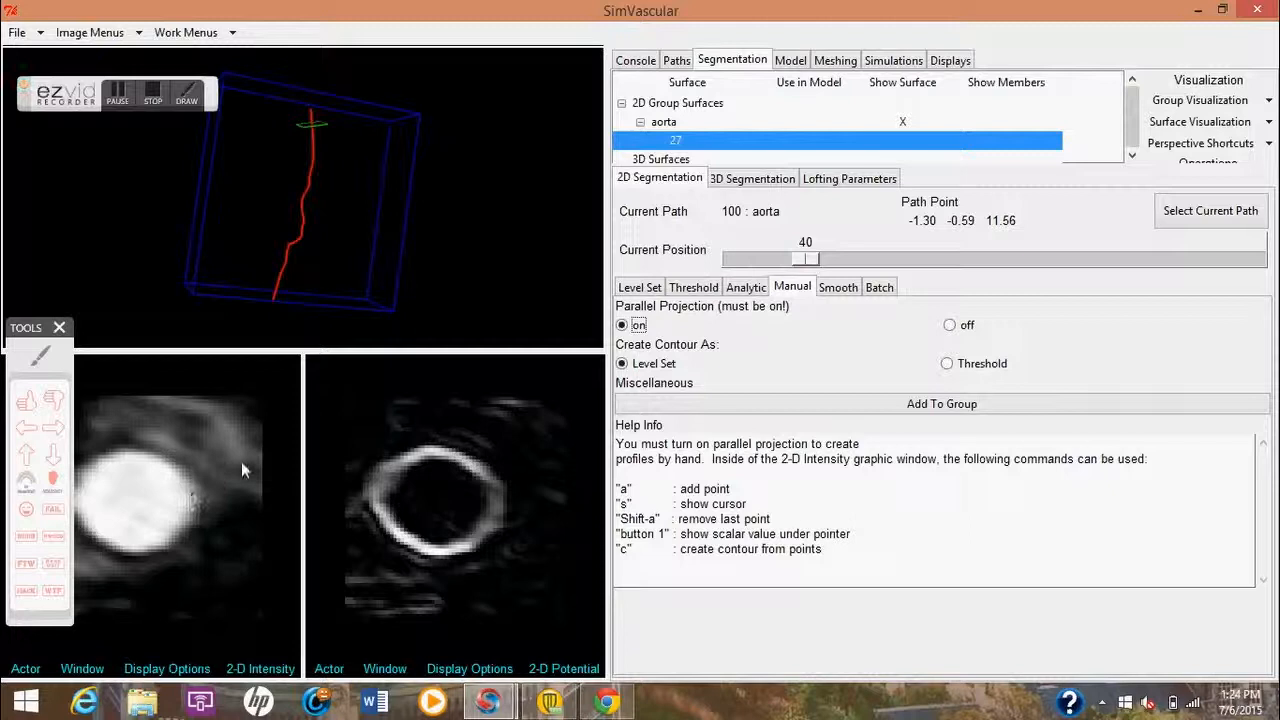
click(388, 522)
right_drag(472, 547, 470, 545)
click(470, 545)
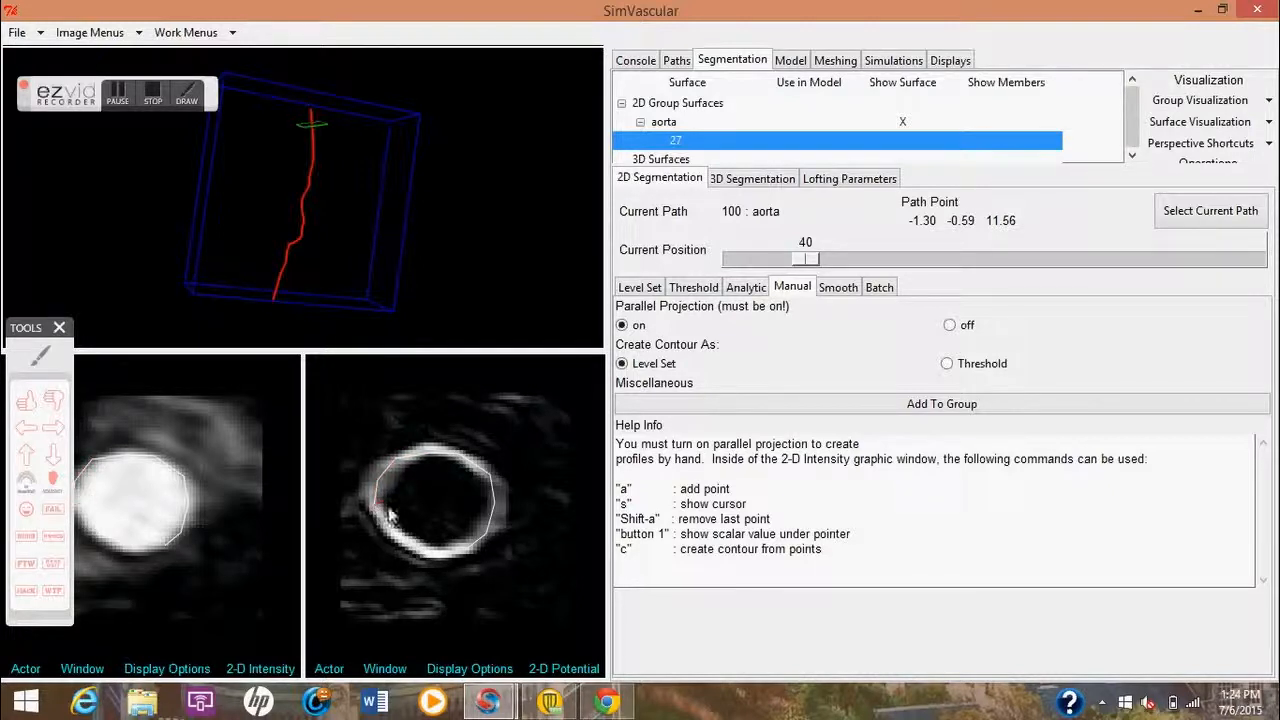
click(118, 96)
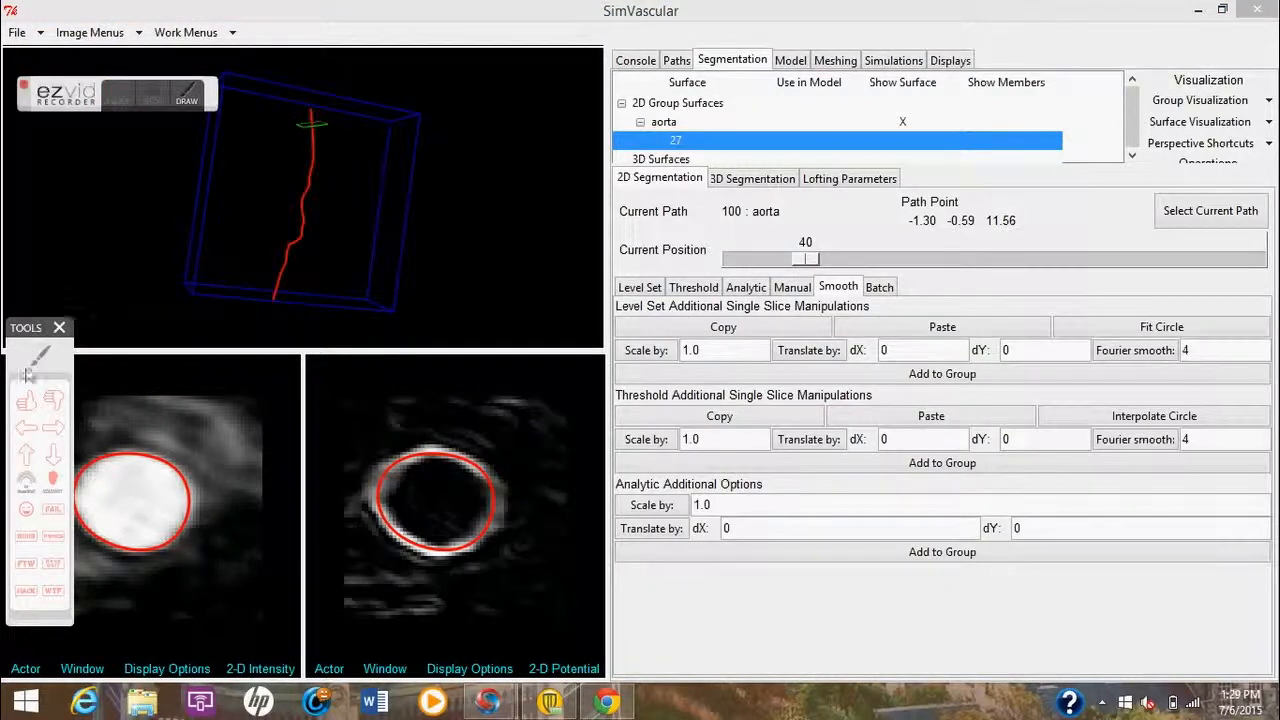
click(40, 364)
mouse_move(1104, 322)
mouse_down()
mouse_move(1132, 298)
mouse_move(1035, 352)
mouse_up()
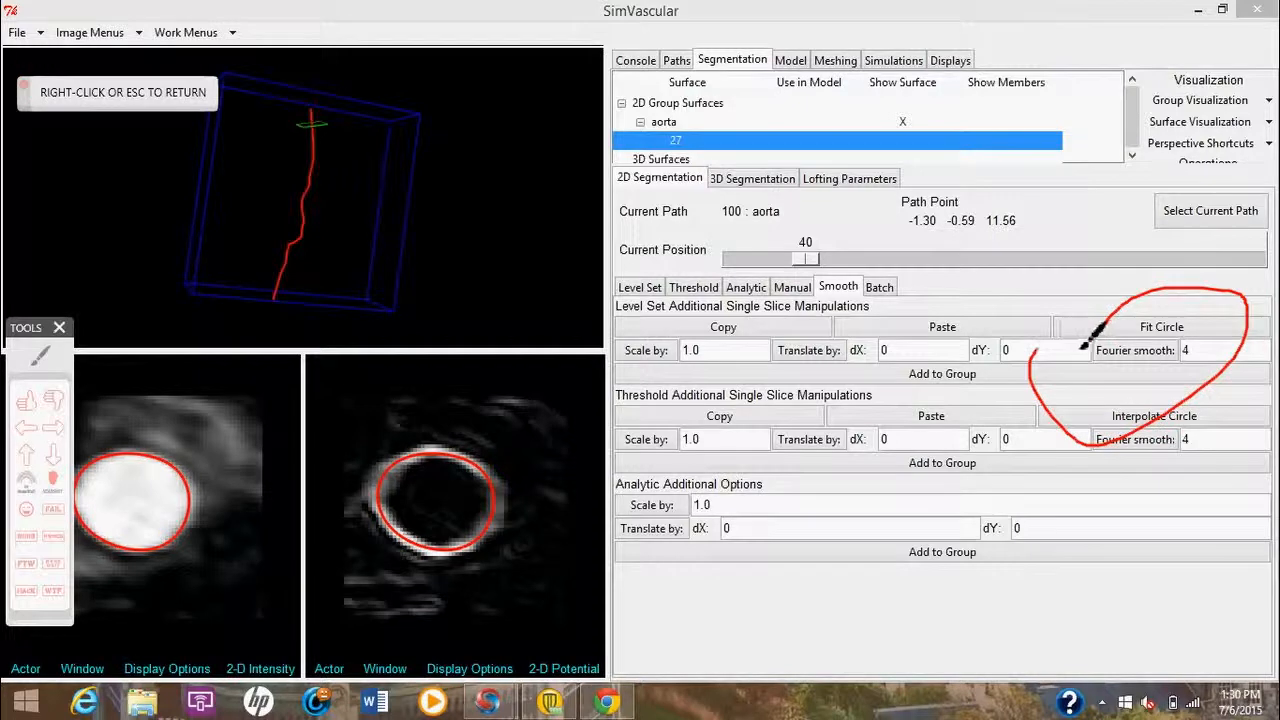
right_click(840, 305)
- Add the level set contour at position 40 to the aorta group
click(792, 287)
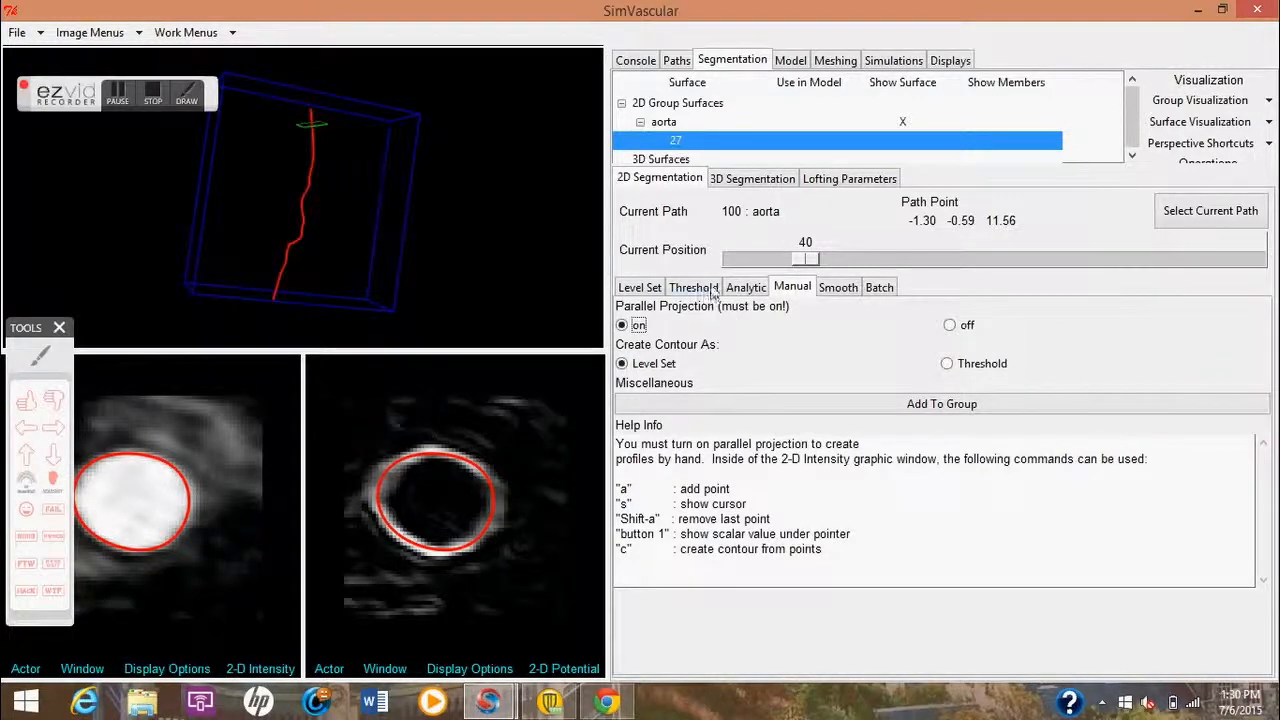
click(645, 288)
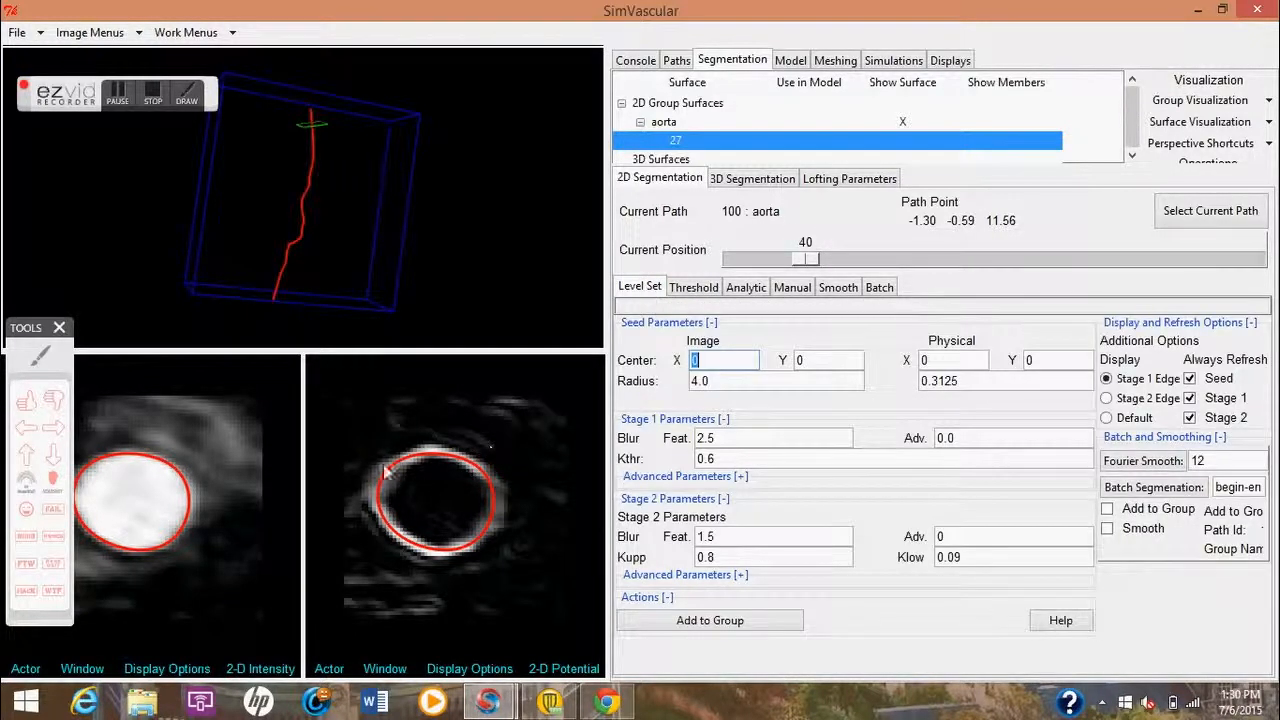
click(698, 621)
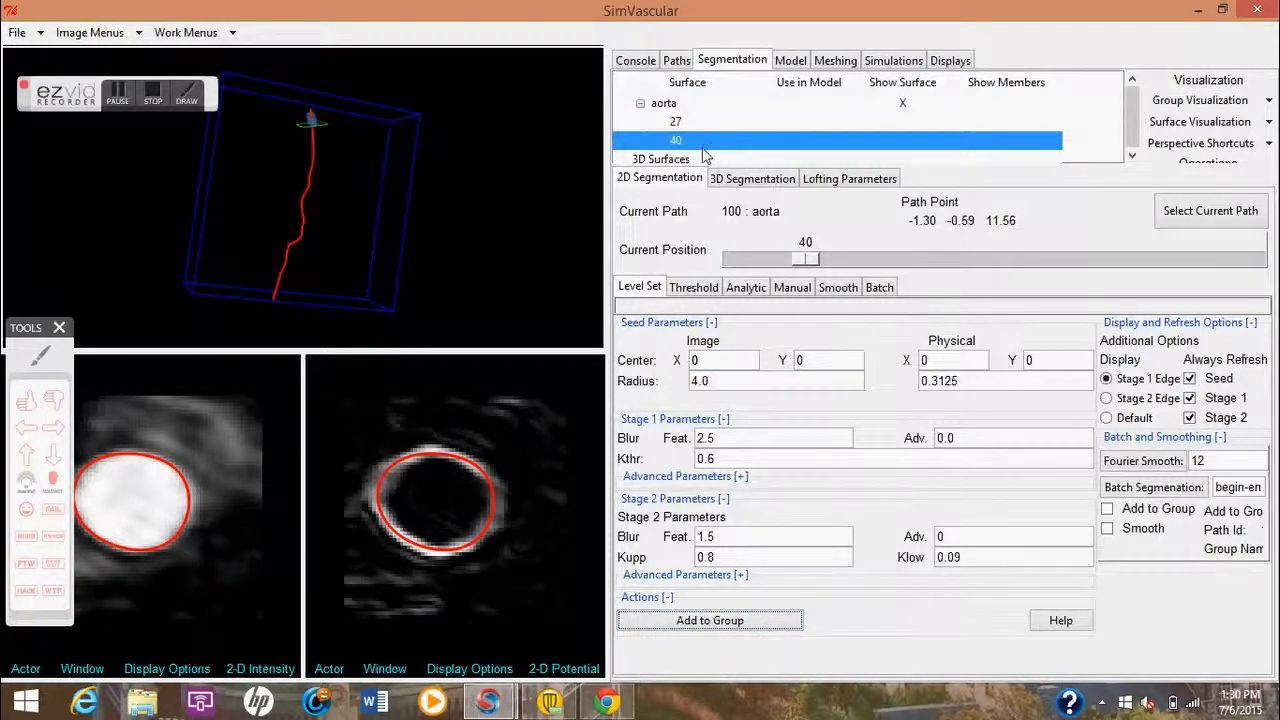
click(45, 355)
mouse_move(800, 248)
mouse_down()
mouse_move(835, 252)
mouse_move(775, 258)
mouse_up()
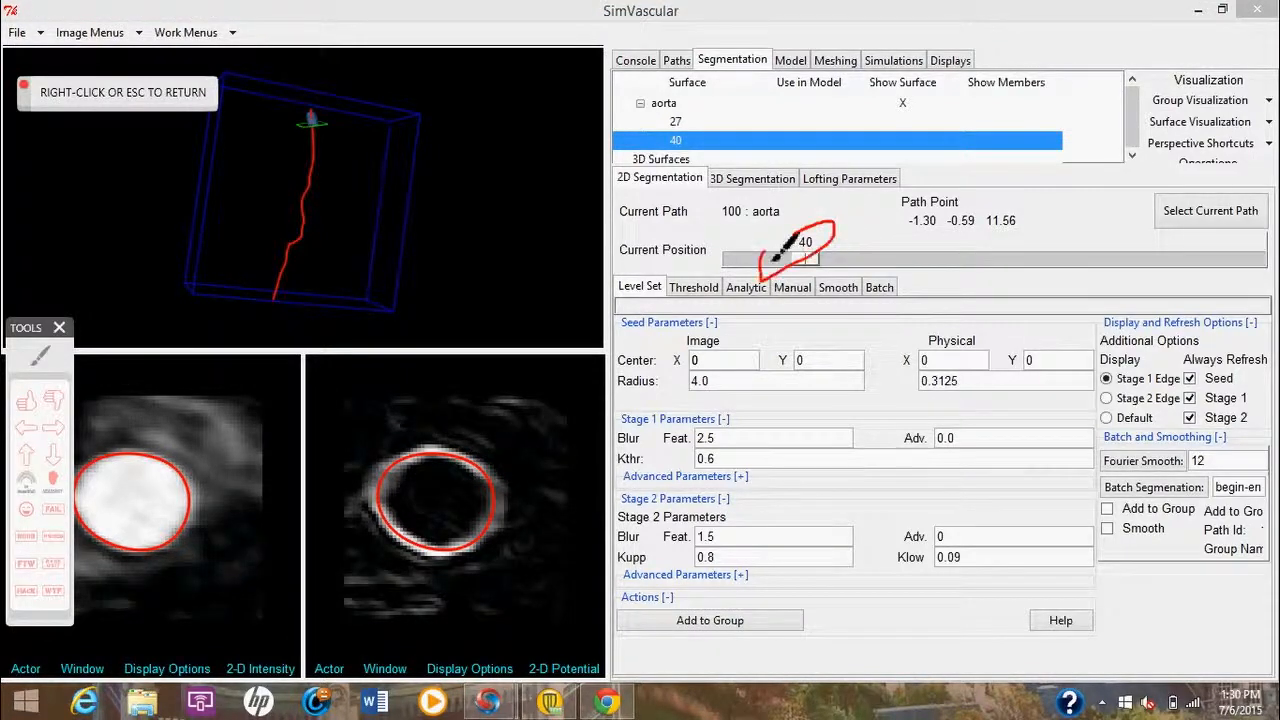
mouse_move(684, 122)
mouse_down()
mouse_move(706, 132)
mouse_move(660, 145)
mouse_move(680, 129)
mouse_up()
mouse_move(283, 118)
mouse_down()
mouse_move(368, 126)
mouse_move(240, 140)
mouse_move(302, 104)
mouse_up()
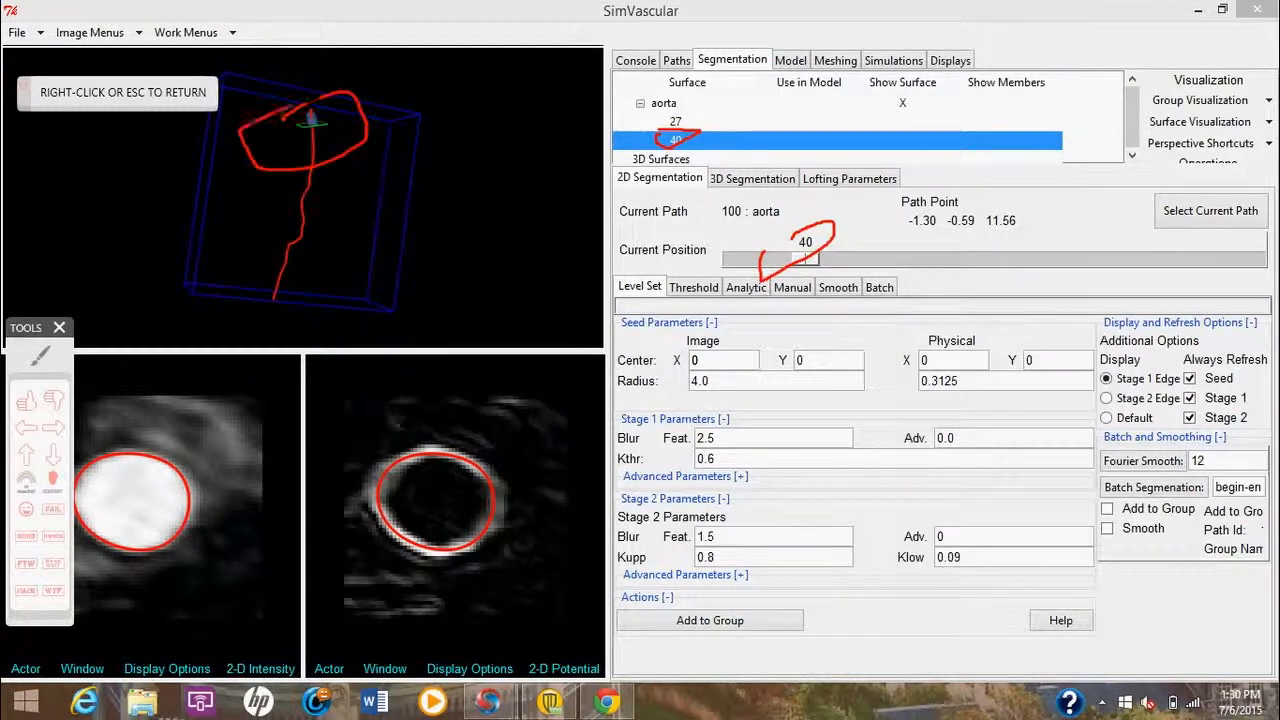
right_click(299, 105)
- Turn on the display of the level set segmentation in the 3-D window for position 40
right_drag(311, 145, 306, 180)
mouse_move(435, 85)
mouse_down()
mouse_move(412, 121)
mouse_move(424, 109)
mouse_move(335, 150)
mouse_move(325, 171)
mouse_move(335, 111)
mouse_up()
mouse_move(318, 94)
middle_down()
mouse_move(323, 143)
mouse_move(303, 173)
middle_up()
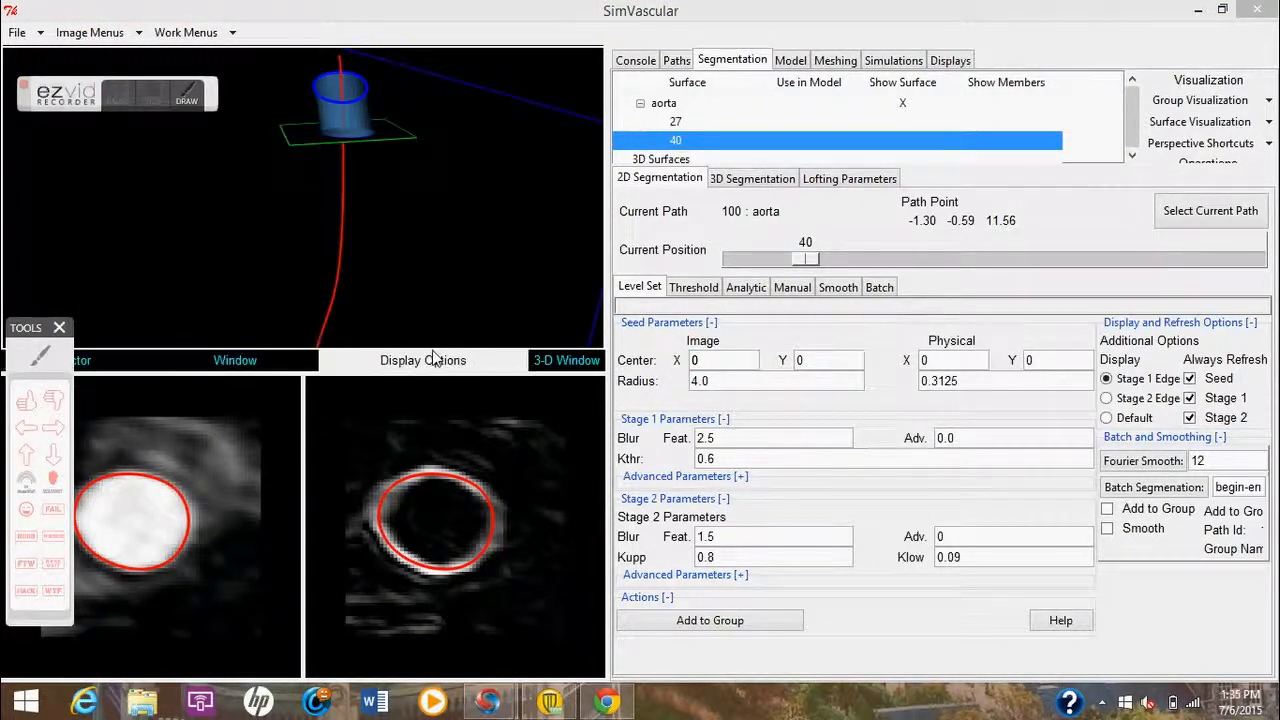
click(386, 362)
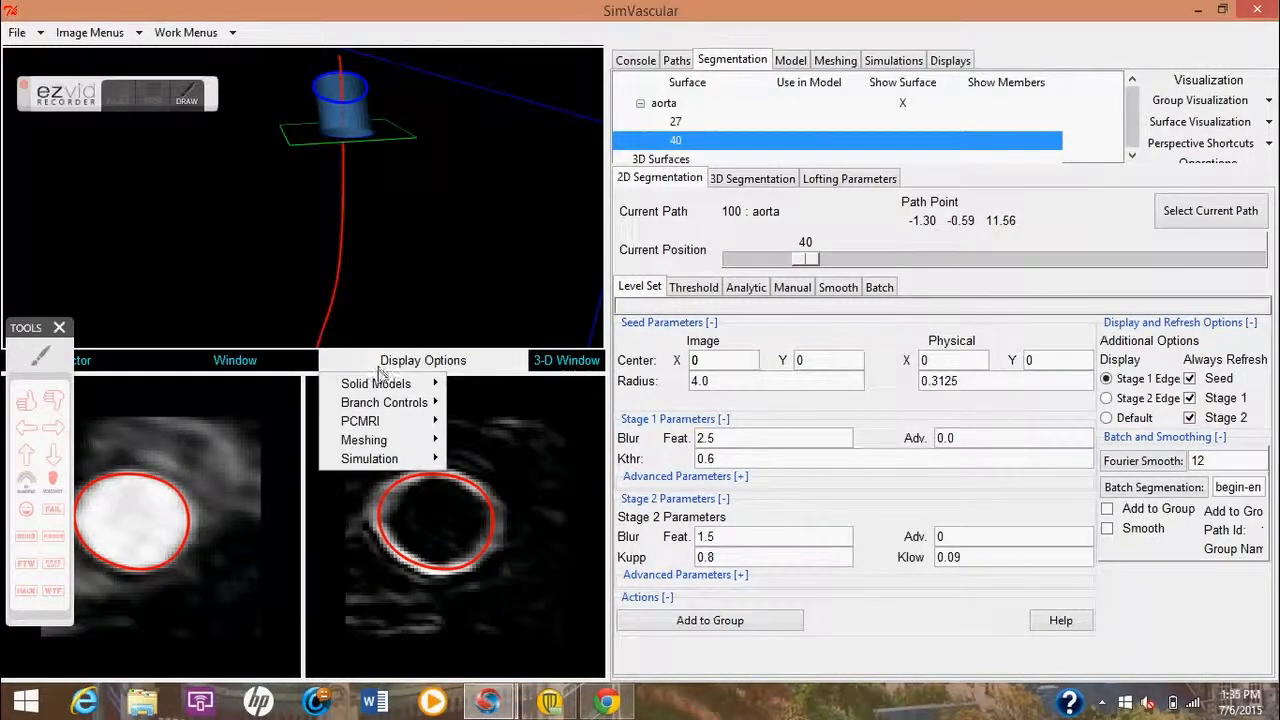
mouse_move(393, 402)
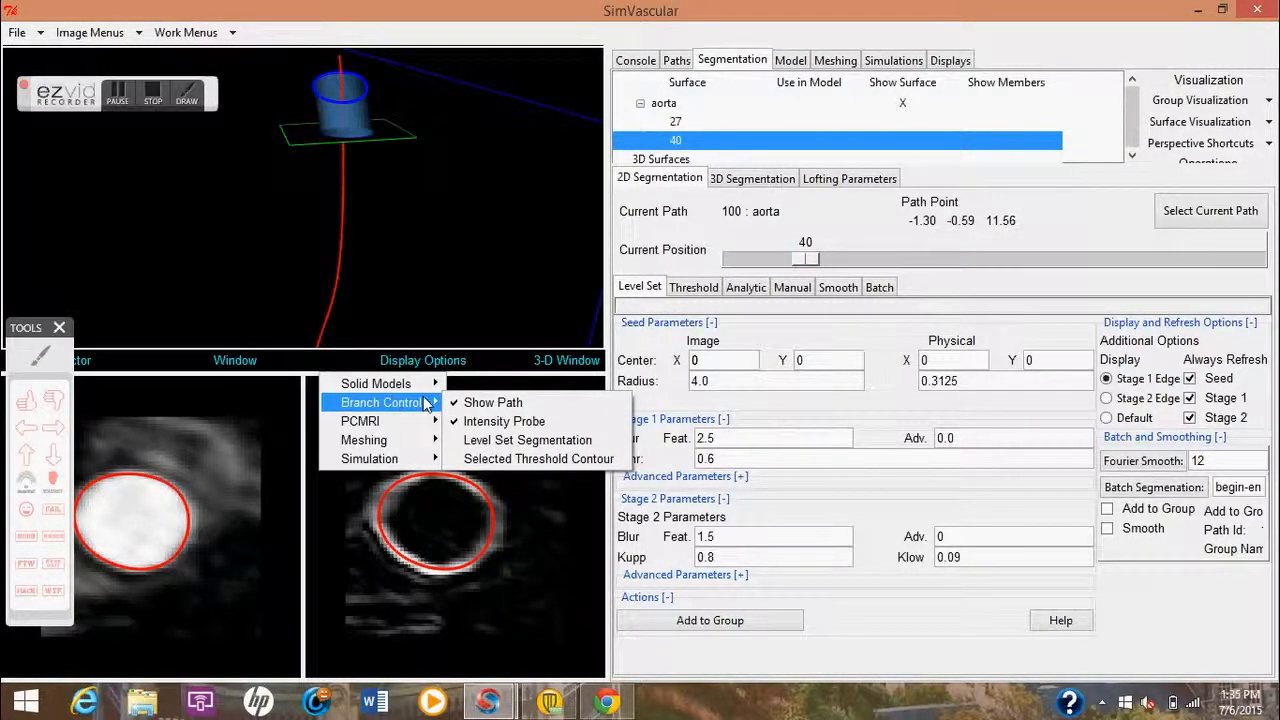
click(517, 442)
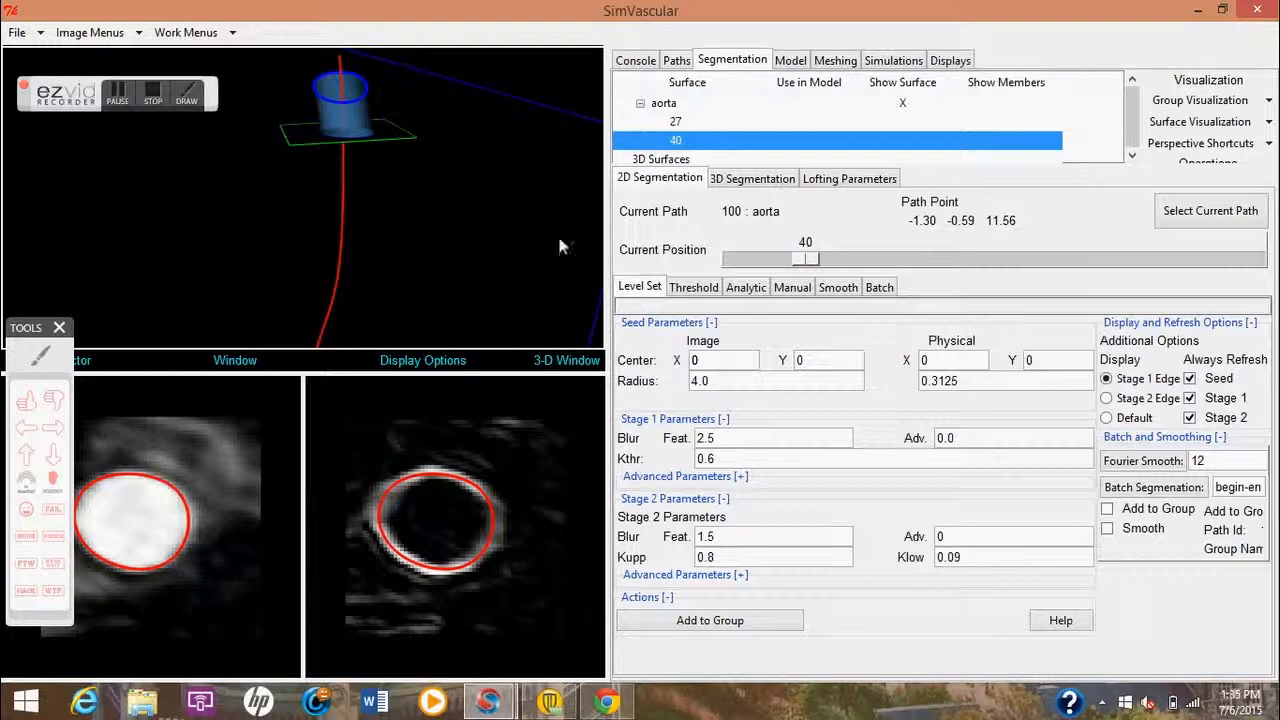
mouse_move(810, 261)
mouse_down()
mouse_move(786, 259)
mouse_move(811, 261)
mouse_up()
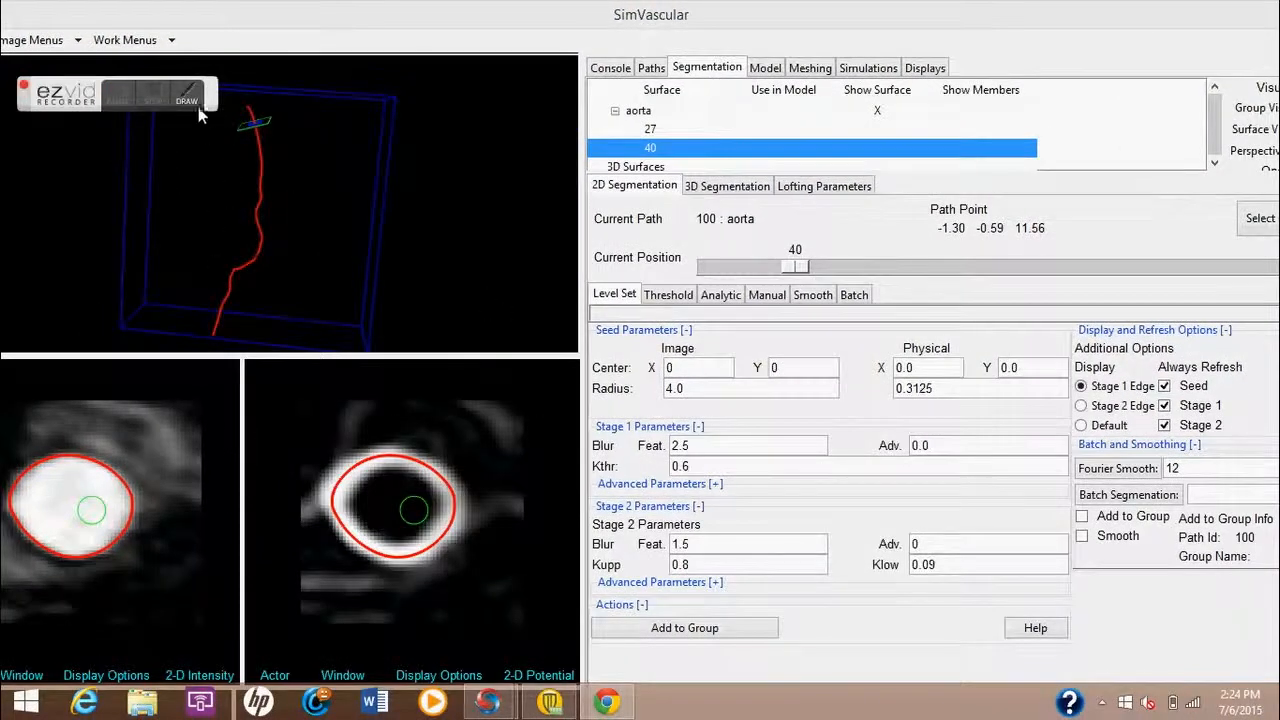
click(196, 104)
click(310, 300)
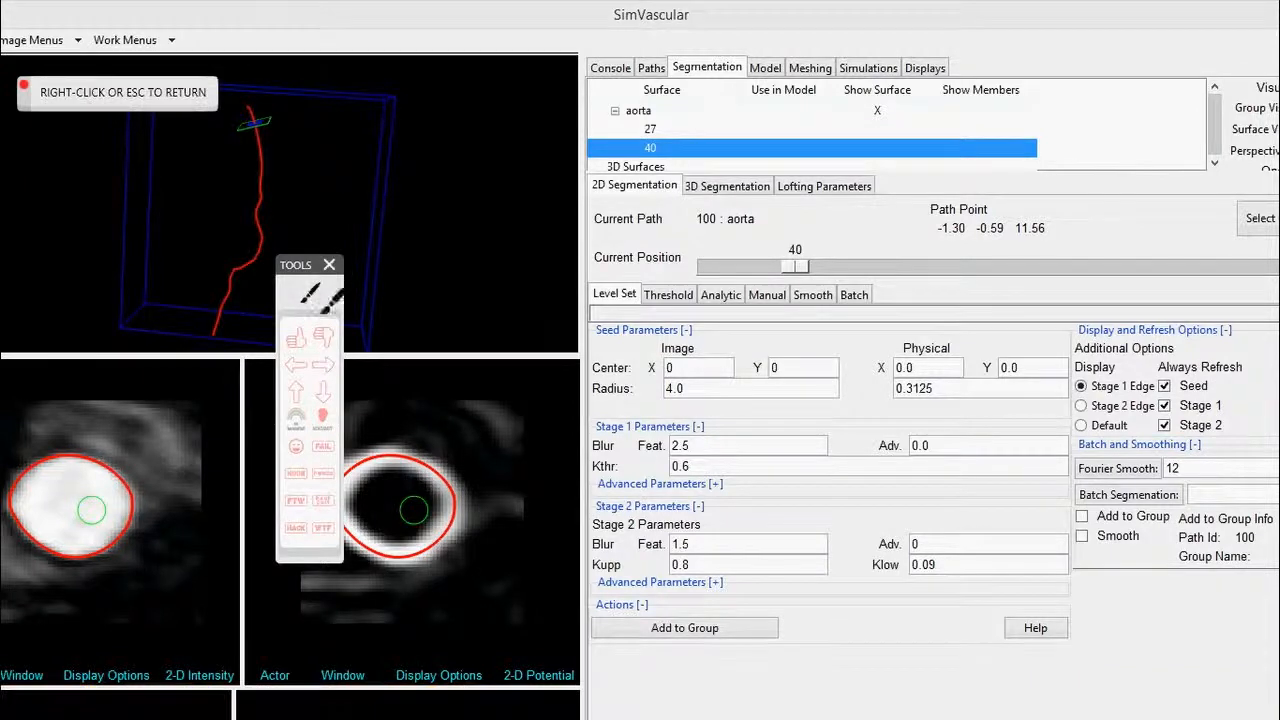
mouse_move(1065, 452)
mouse_down()
mouse_move(1165, 382)
mouse_move(1240, 470)
mouse_move(1120, 524)
mouse_move(1080, 435)
mouse_up()
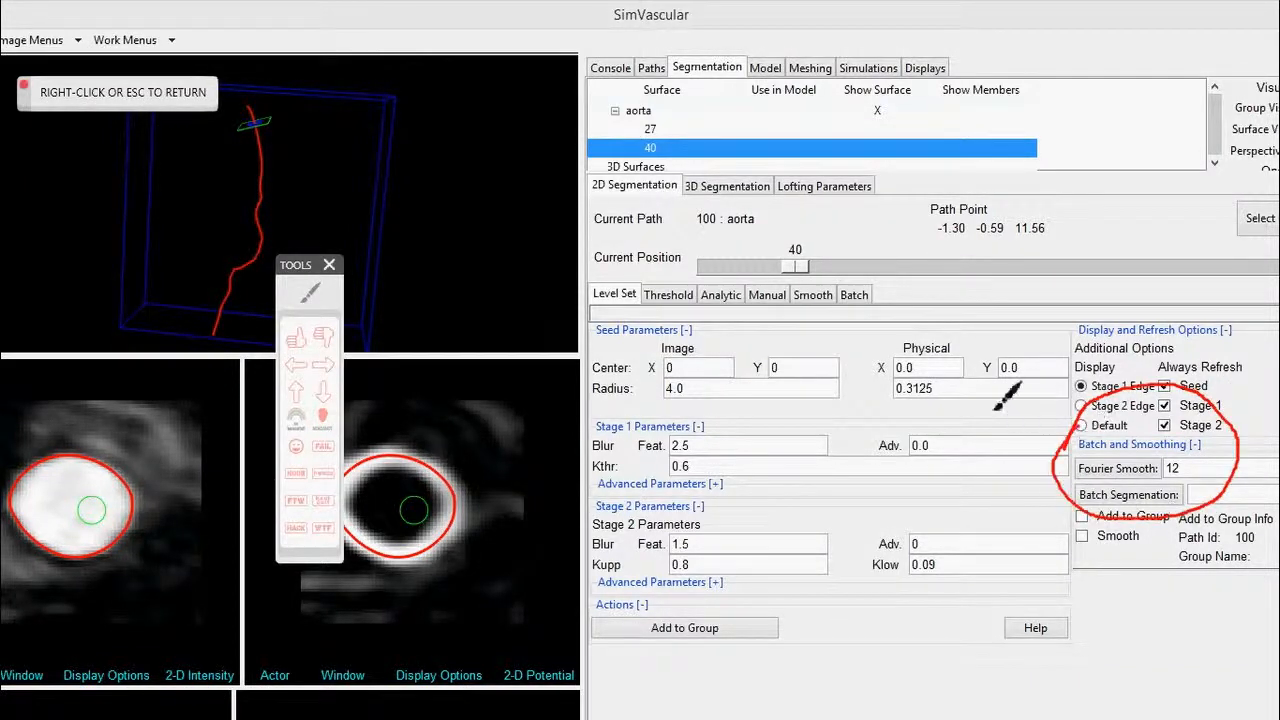
mouse_move(604, 290)
mouse_down()
mouse_move(645, 302)
mouse_move(616, 290)
mouse_up()
right_click(703, 313)
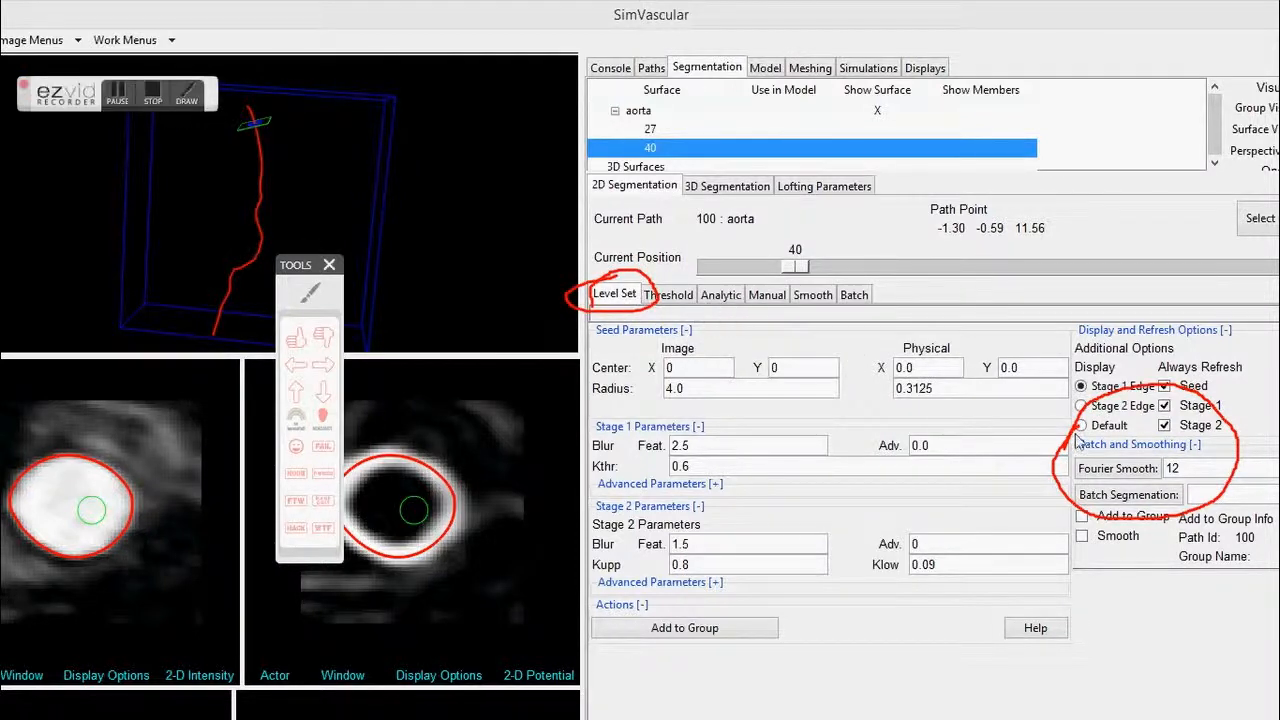
- Run a level set batch segmentation of the aorta at positions 20,30,40,50
text(2)
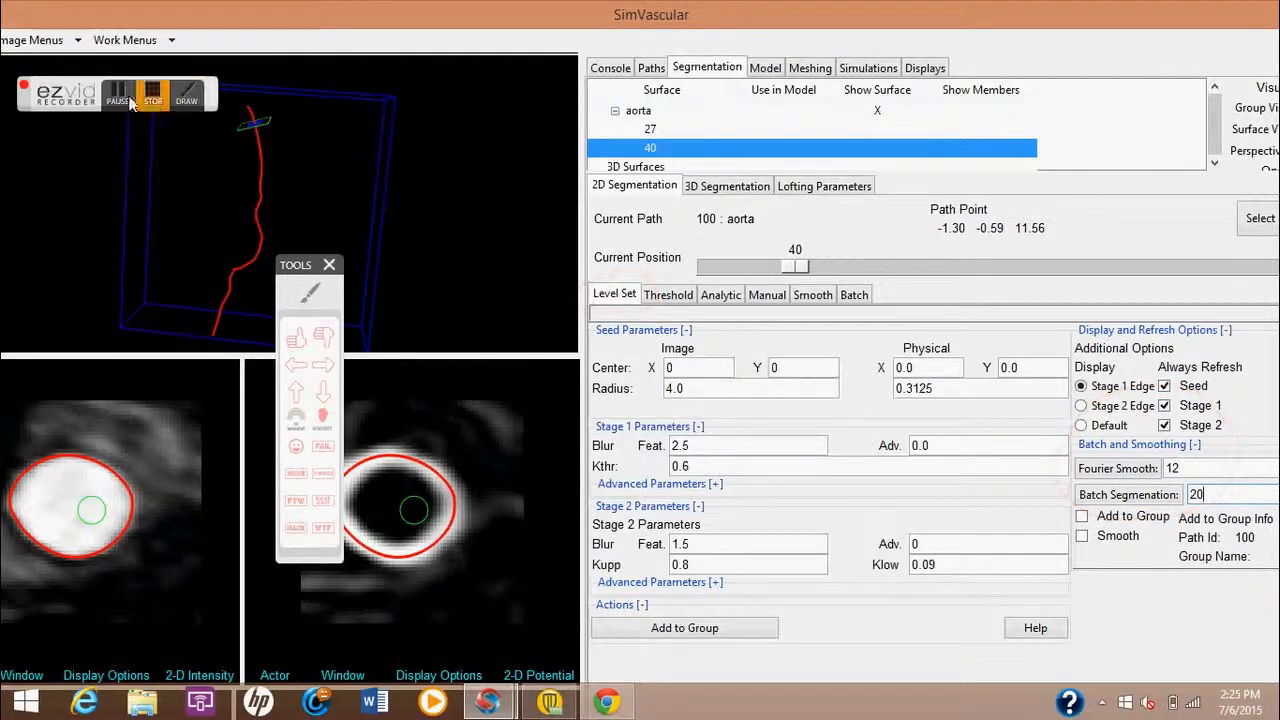
text(0,30,40,50)
click(310, 292)
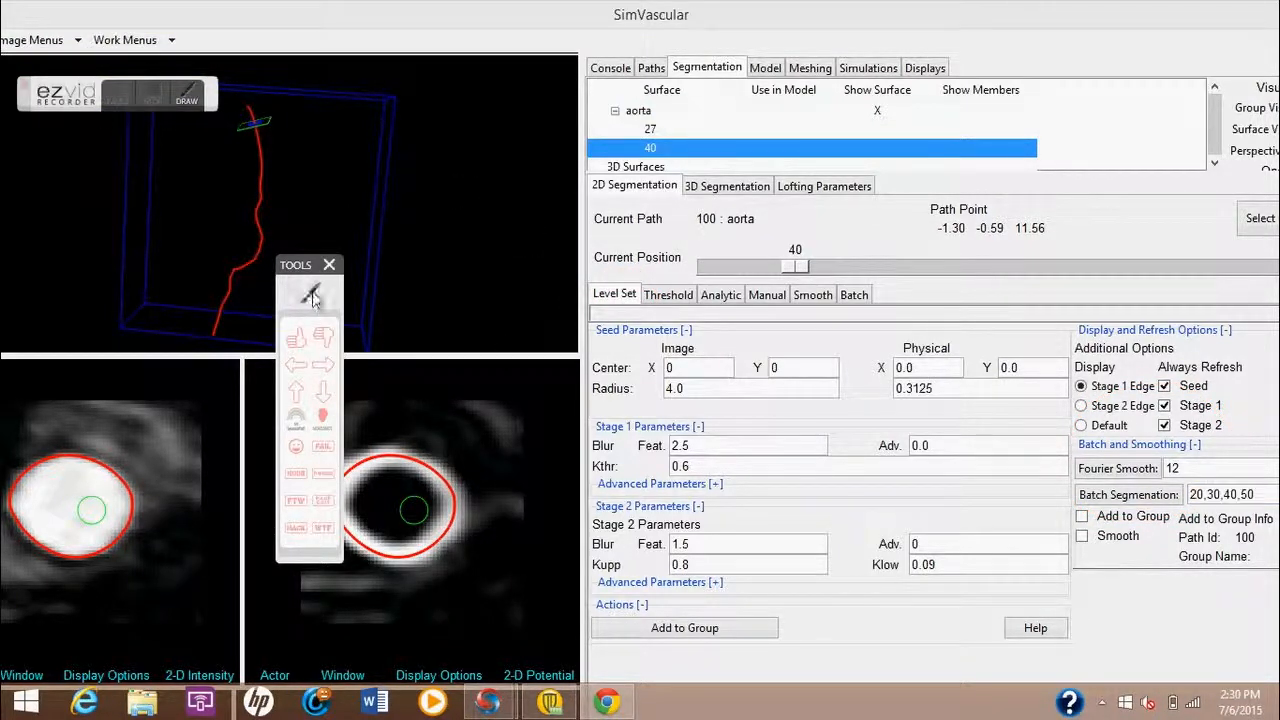
drag(1172, 503, 1225, 509)
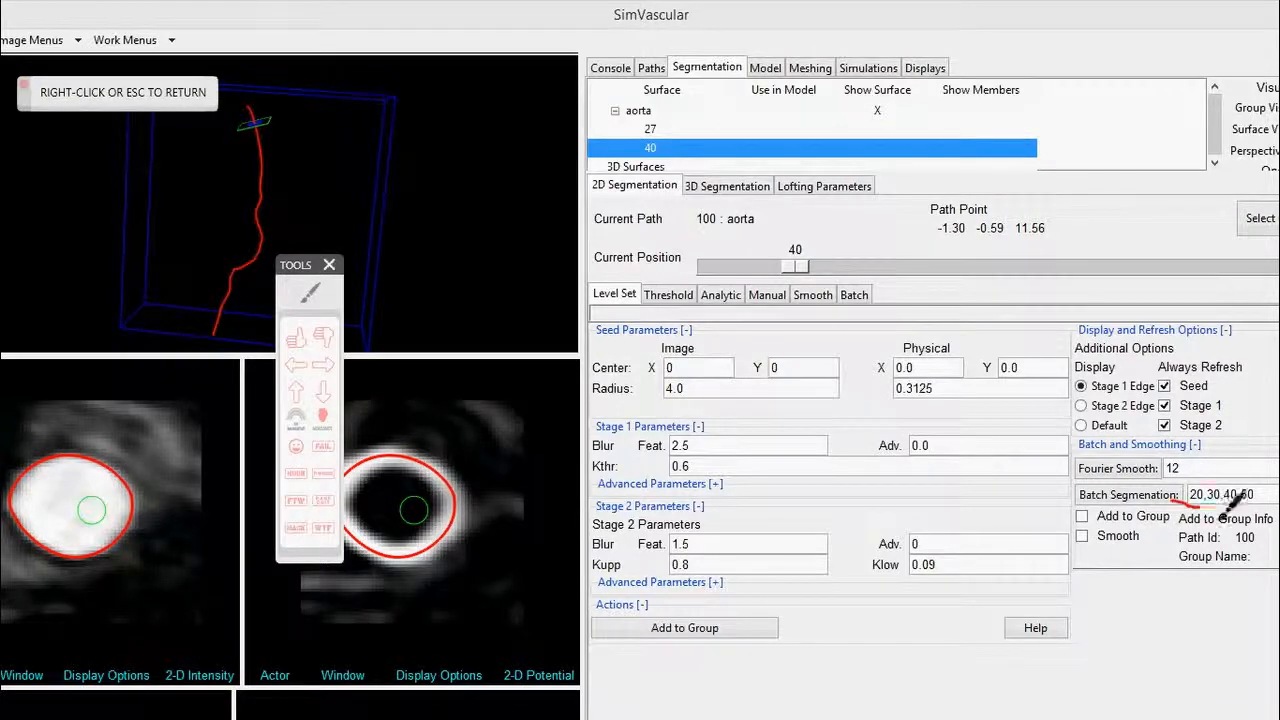
mouse_move(1275, 470)
mouse_down()
mouse_move(1195, 510)
mouse_move(1085, 512)
mouse_move(1184, 490)
mouse_move(1170, 522)
mouse_up()
right_click(1160, 515)
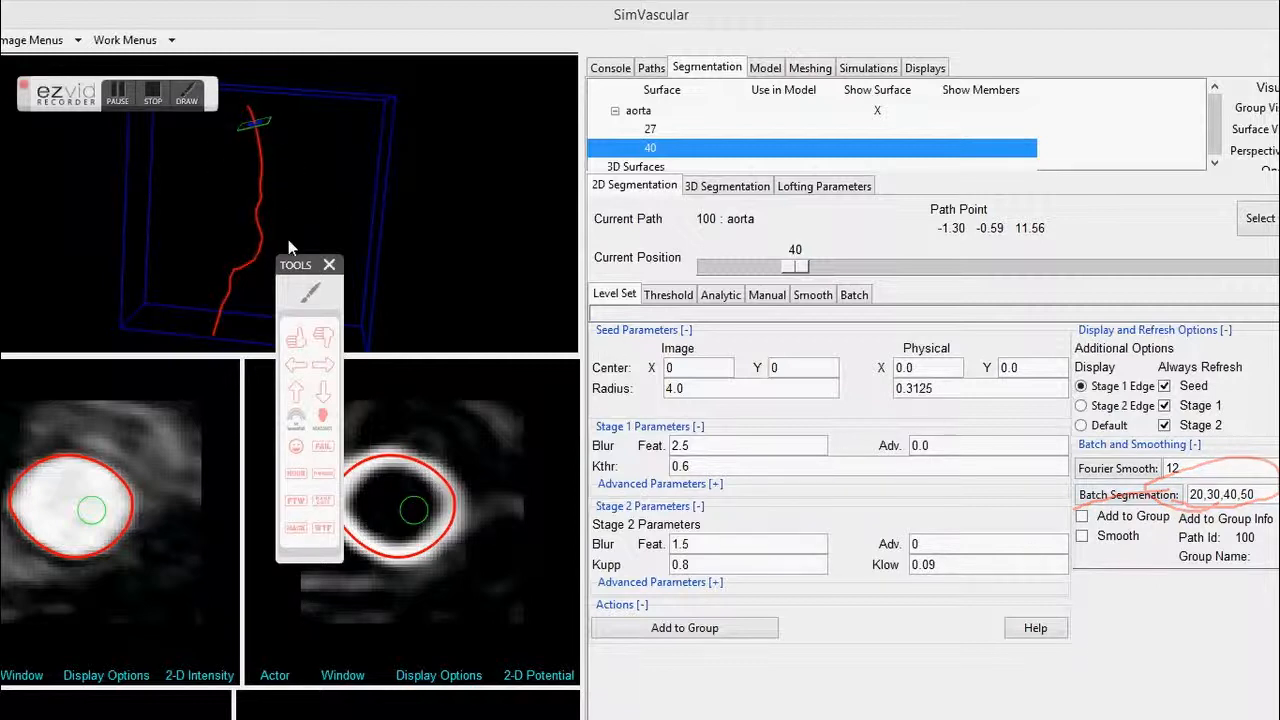
click(329, 264)
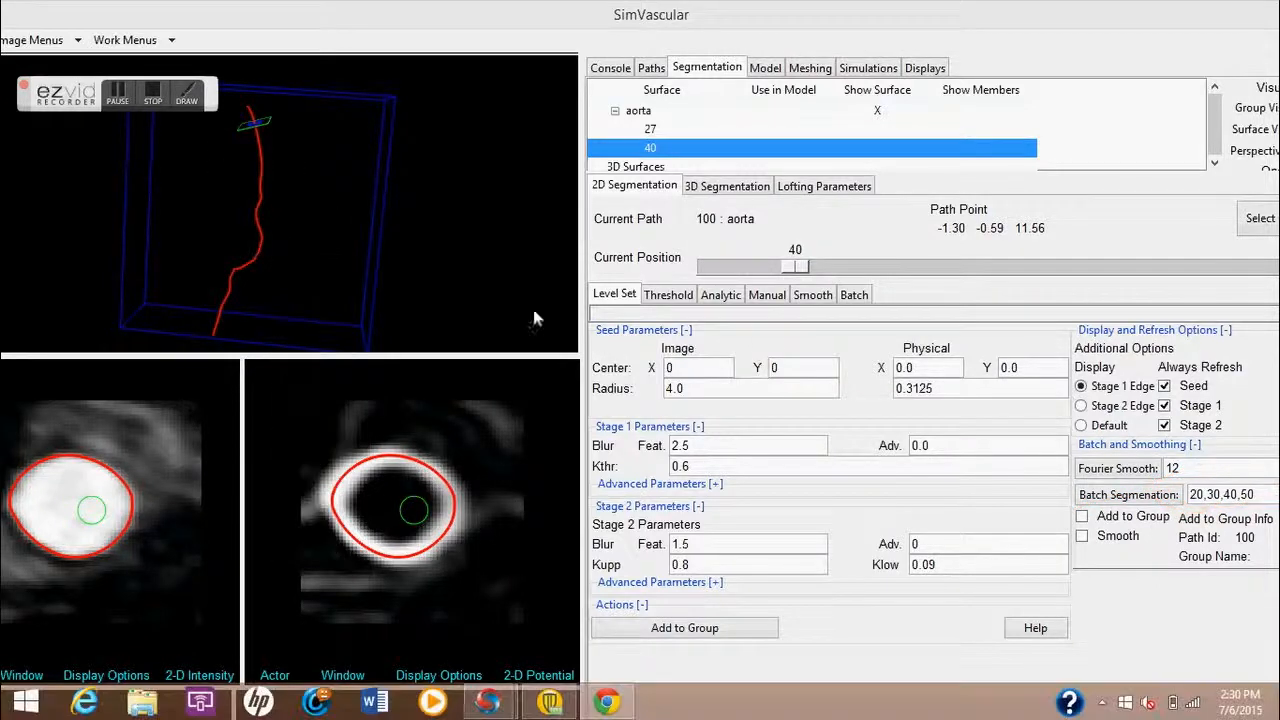
click(1118, 498)
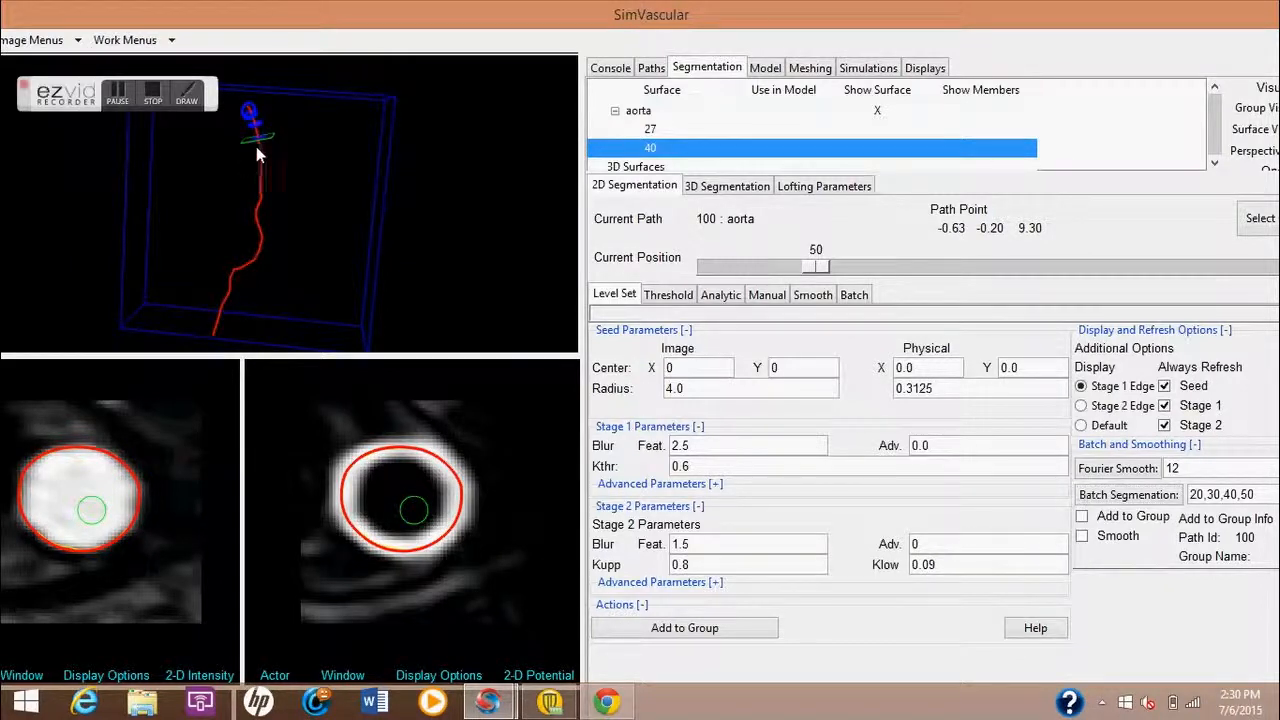
- Inspect the batch contours along the aorta path in the 3-D window and check the slice at position 20
drag(251, 131, 250, 140)
right_drag(256, 152, 244, 193)
drag(244, 193, 272, 153)
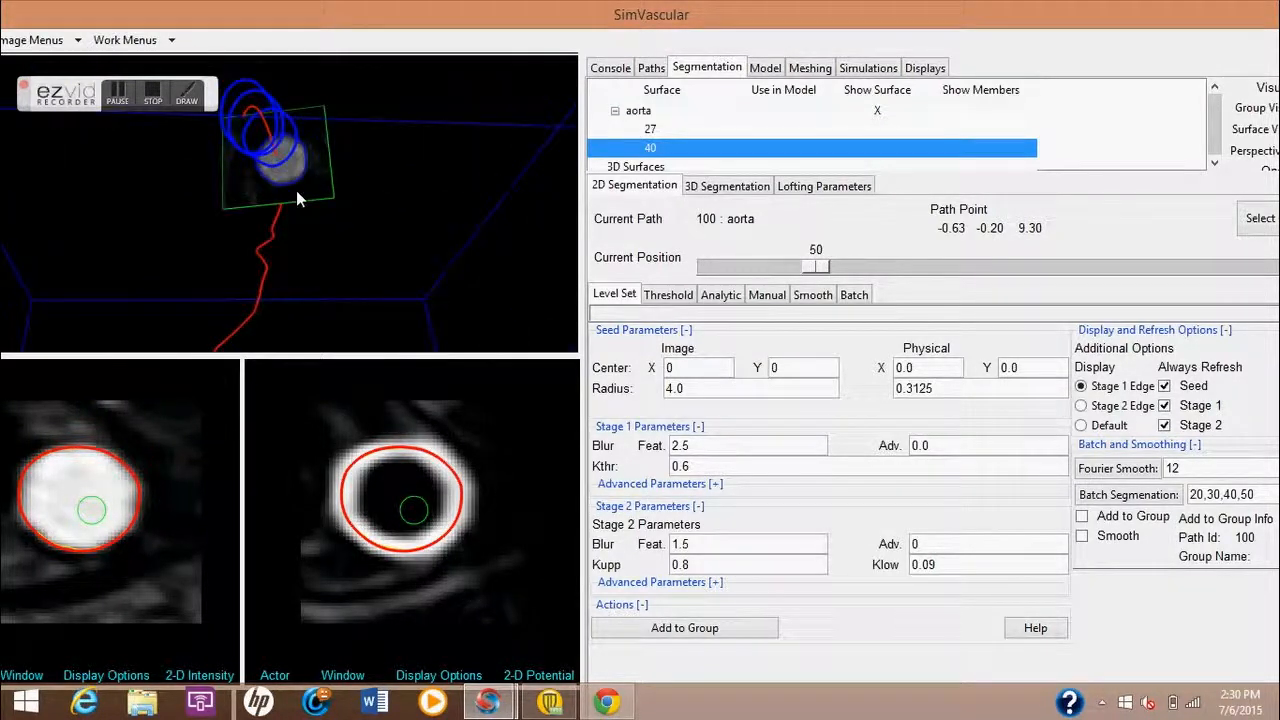
drag(296, 197, 300, 193)
drag(480, 205, 311, 262)
drag(825, 275, 761, 278)
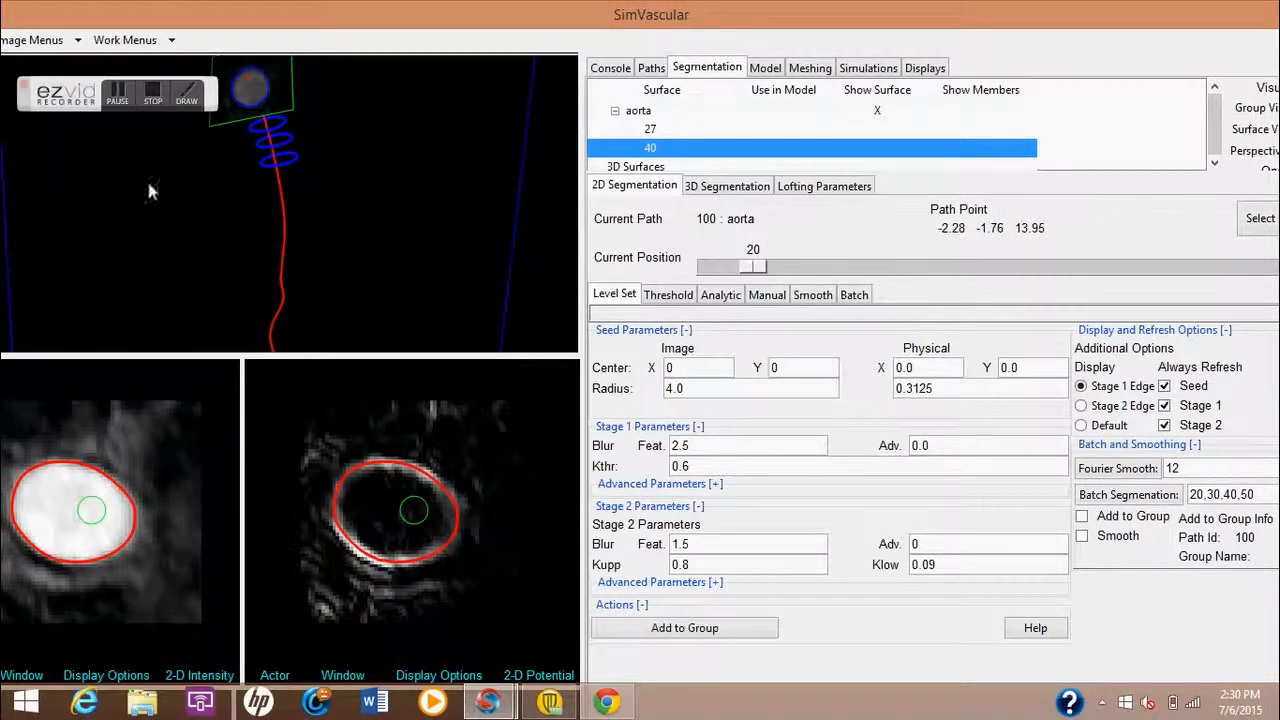
click(118, 102)
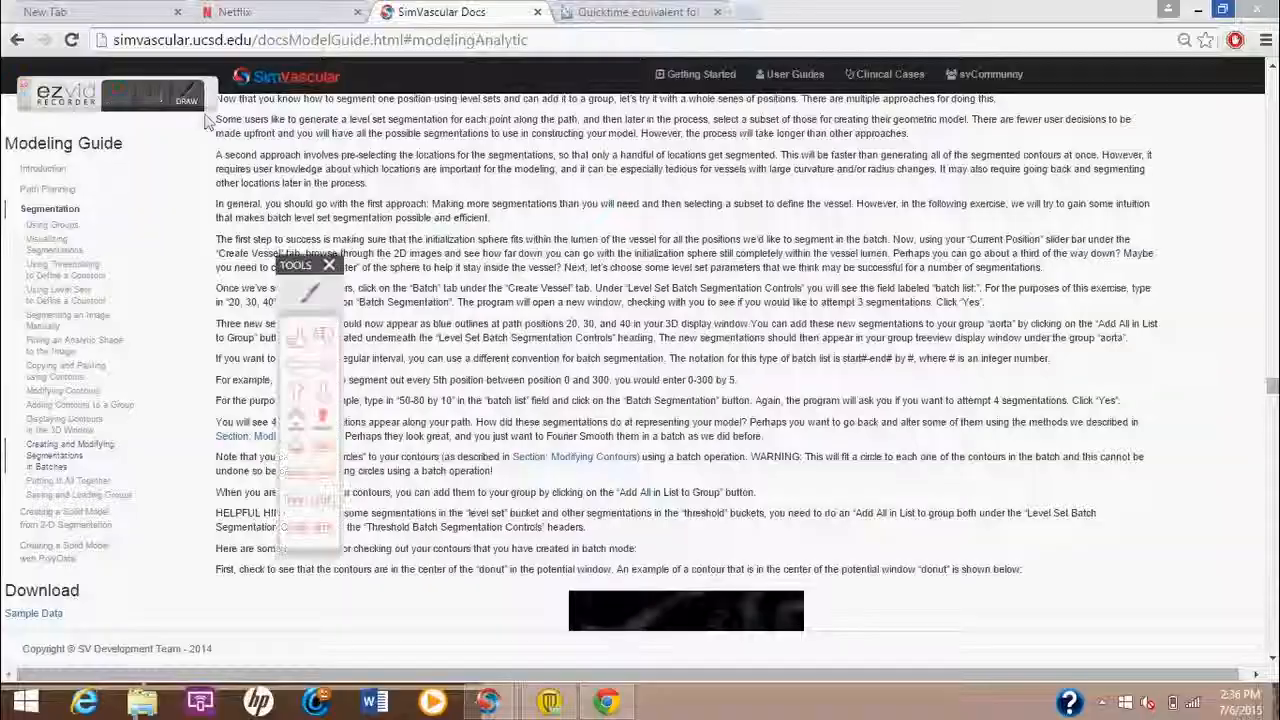
click(311, 294)
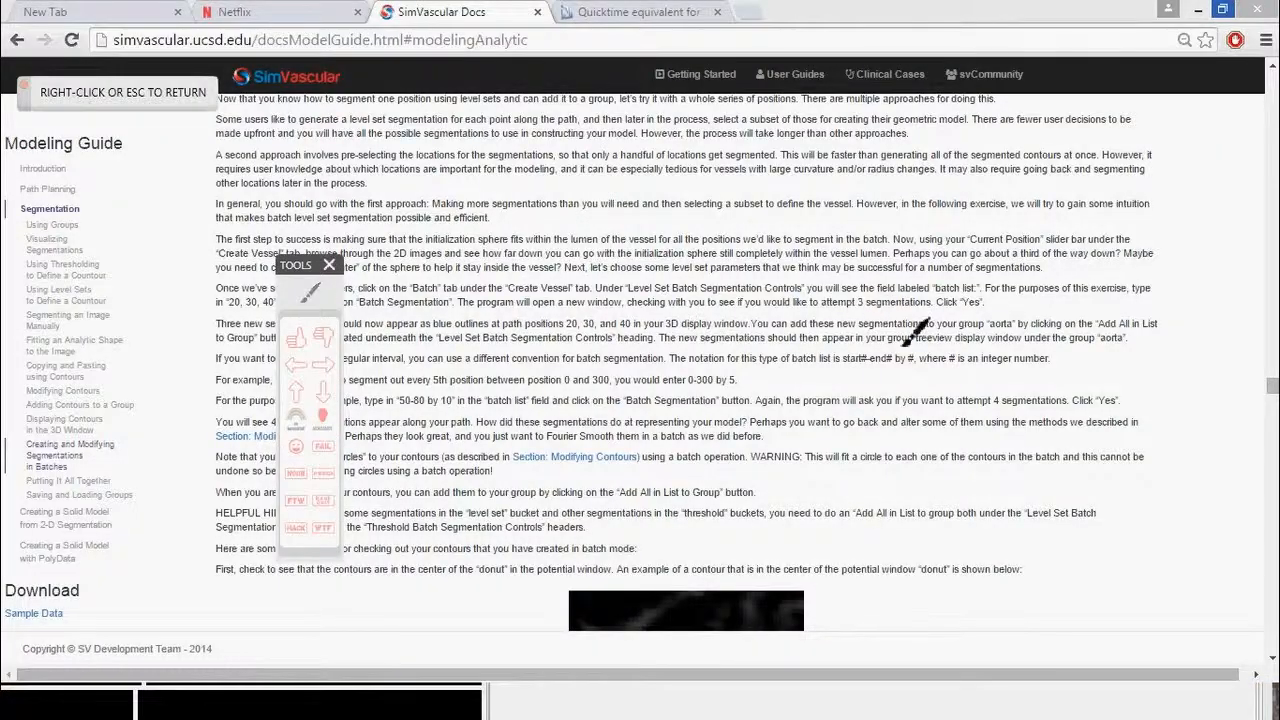
drag(940, 325, 1160, 332)
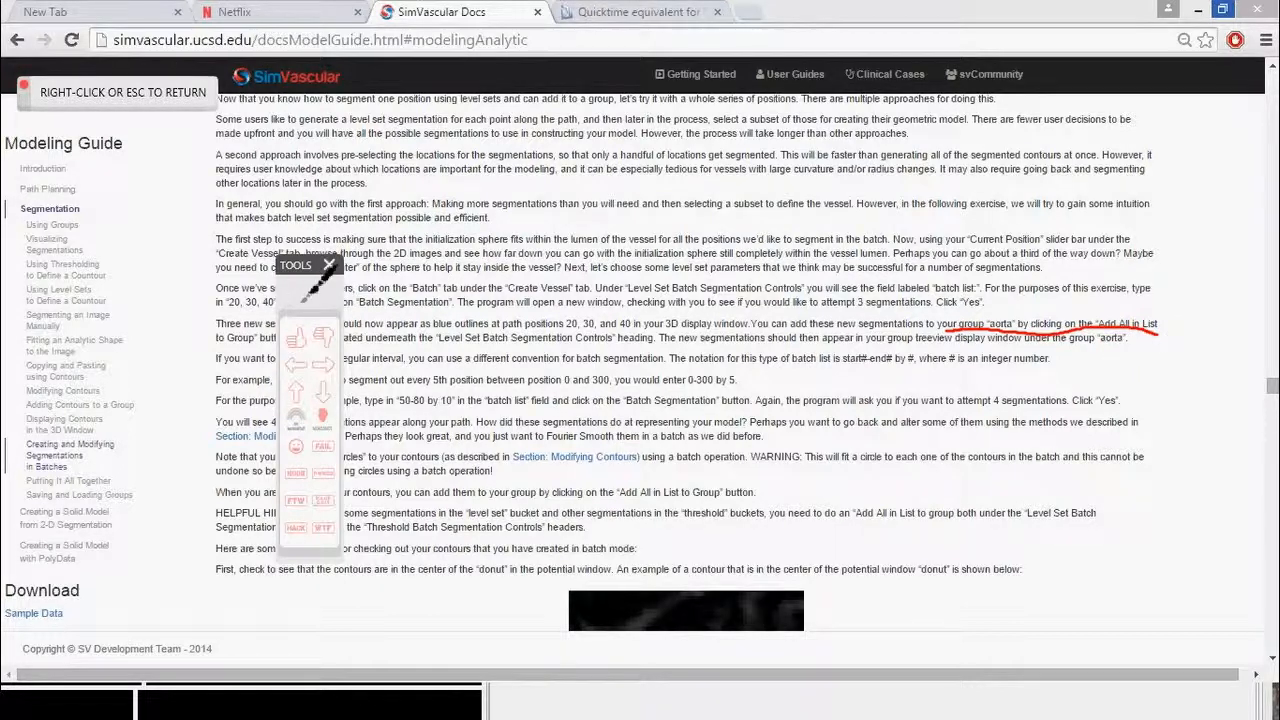
click(329, 264)
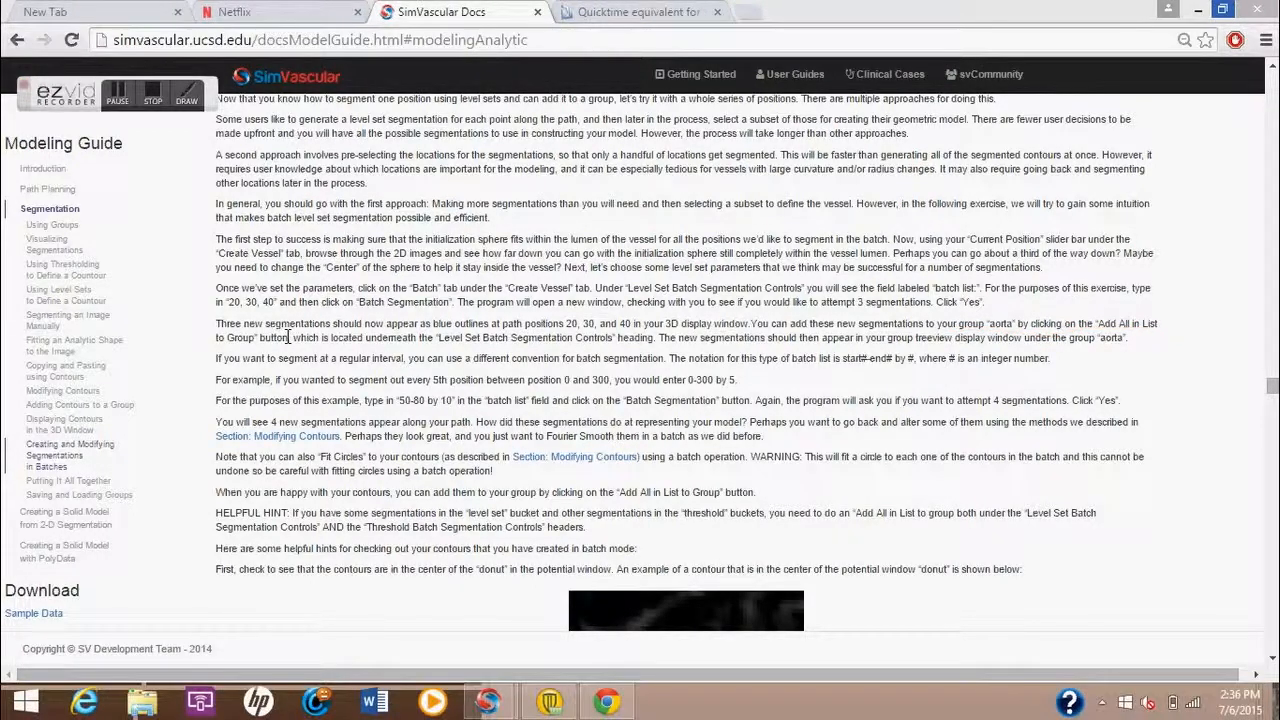
- Switch from the online modeling guide back to the SimVascular segmentation window
mouse_move(500, 705)
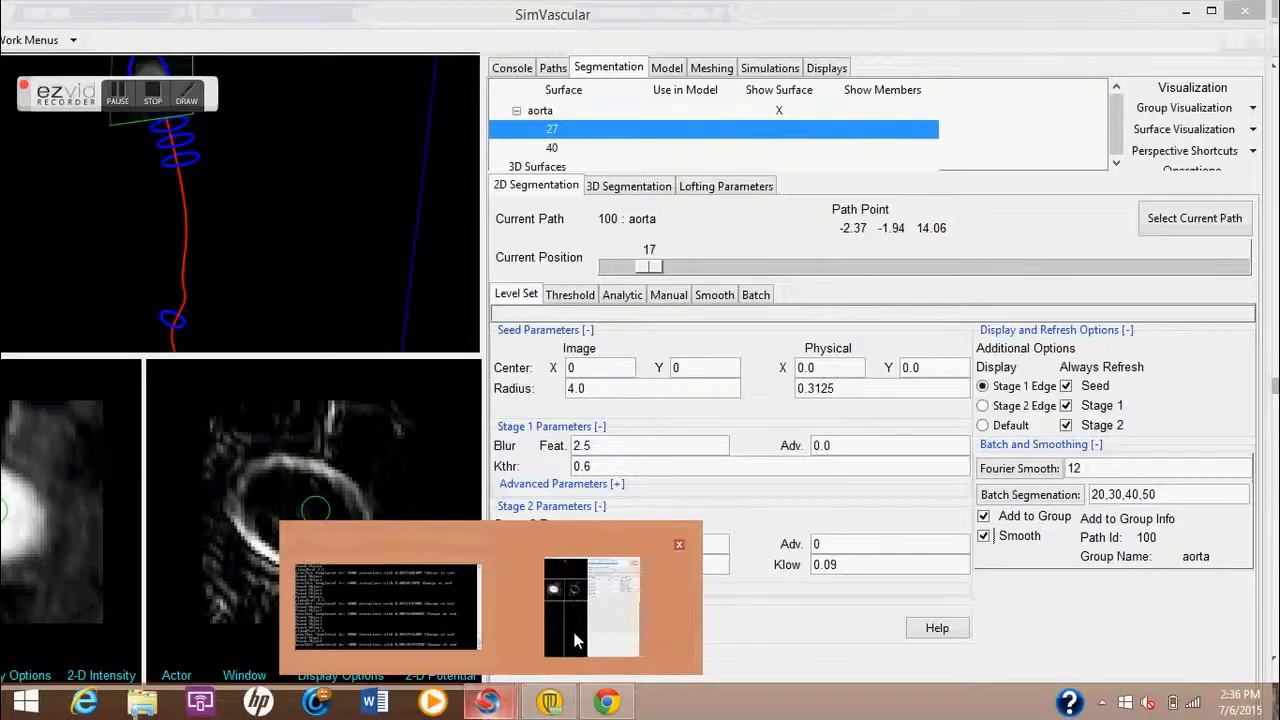
click(560, 630)
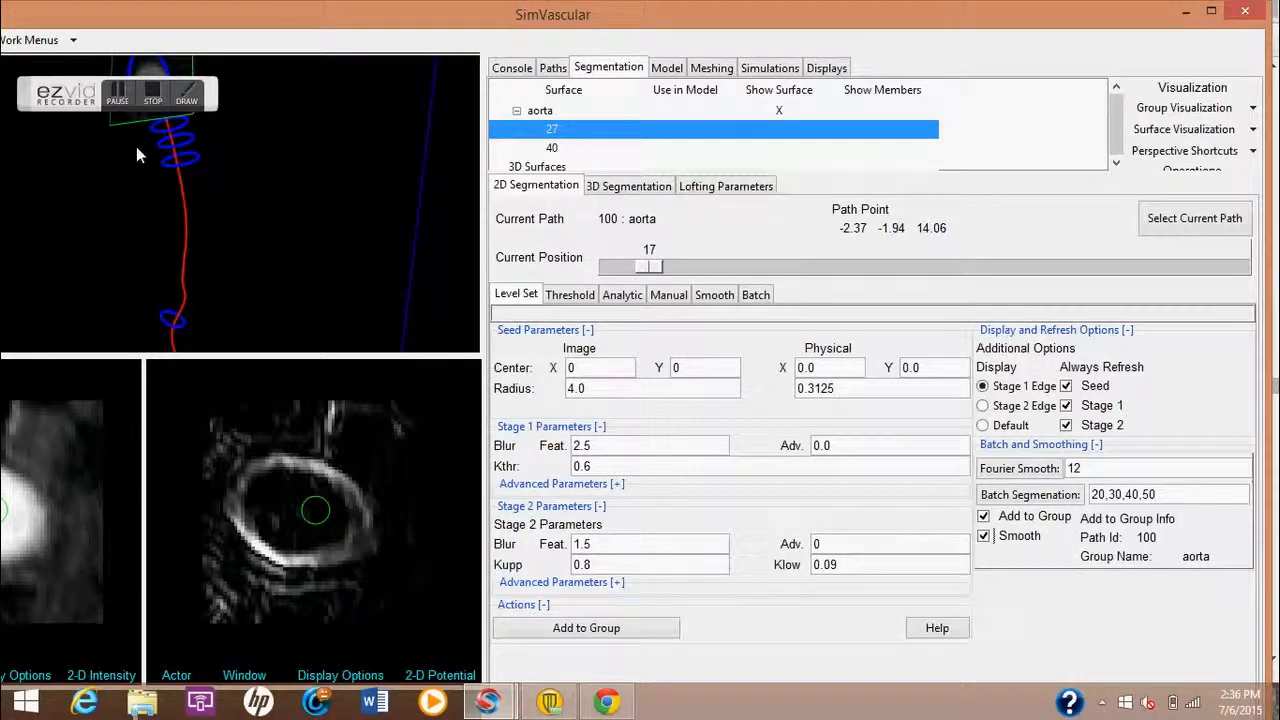
click(120, 100)
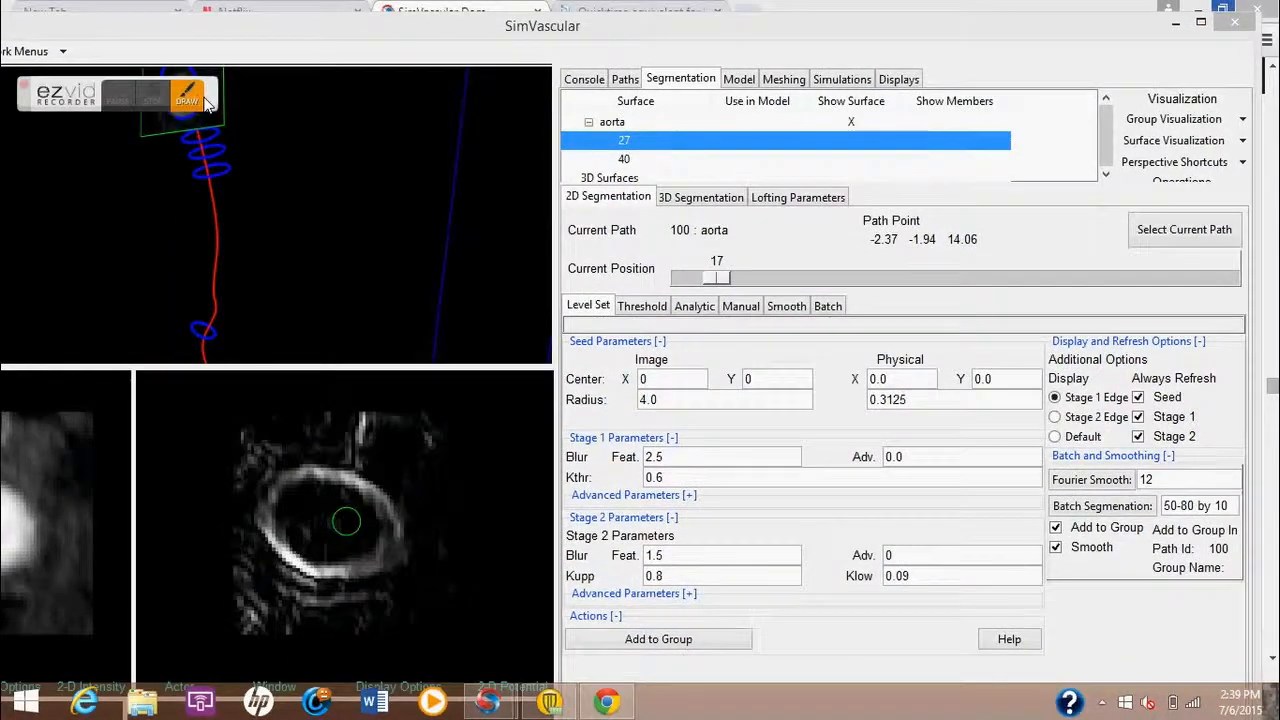
click(187, 100)
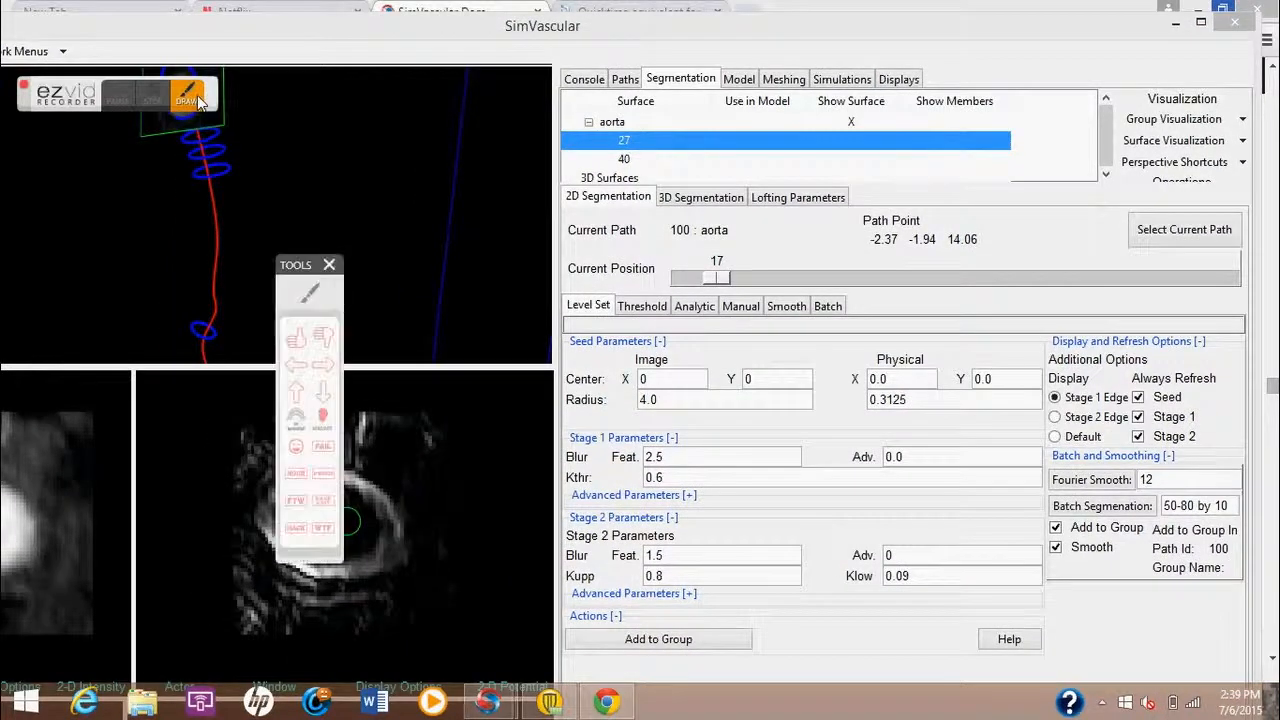
click(309, 297)
mouse_move(1157, 483)
mouse_down()
mouse_move(1240, 466)
mouse_move(1247, 530)
mouse_move(1150, 537)
mouse_move(1163, 490)
mouse_up()
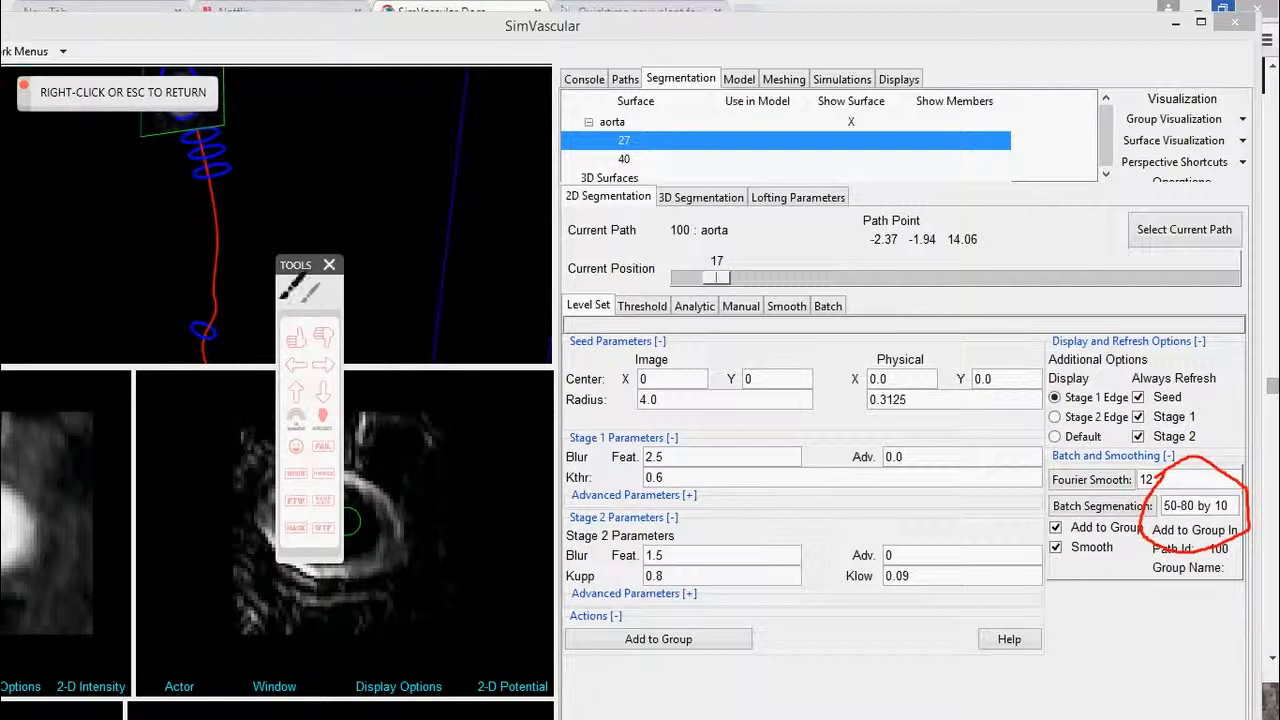
- Run the level set batch segmentation of the aorta for positions 50-80 by 10 and check the slice at position 40
key(Escape)
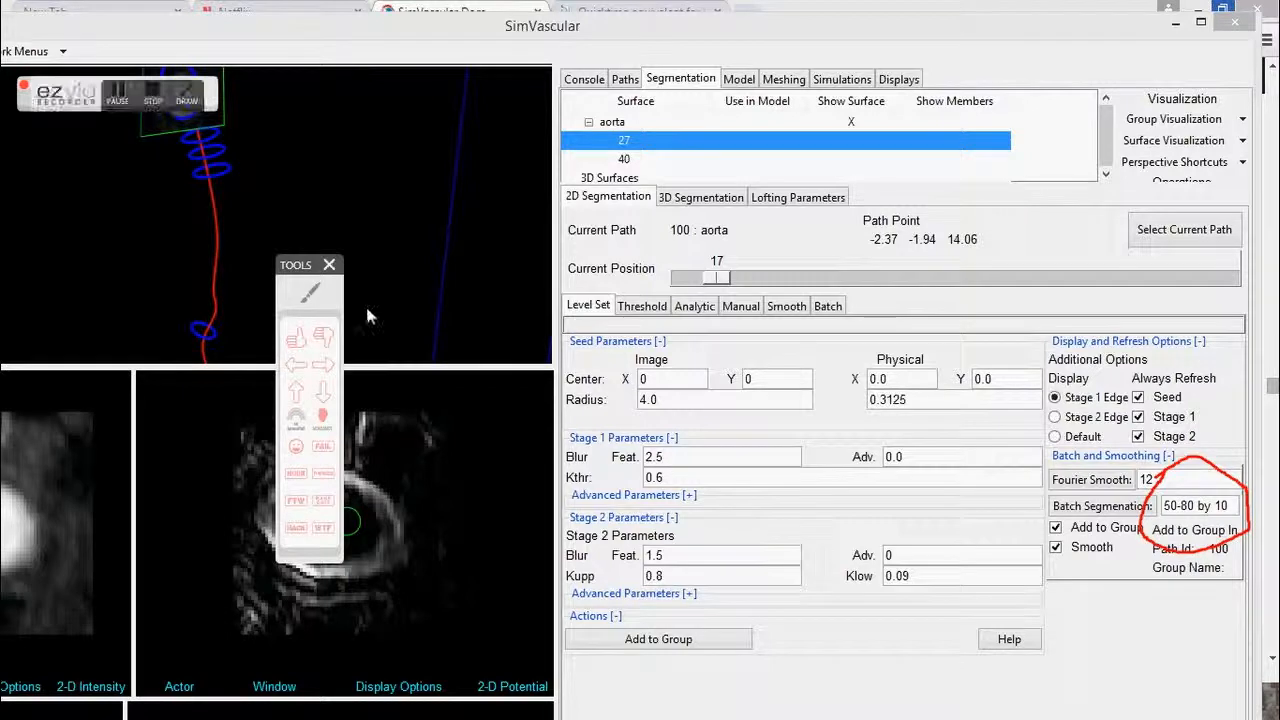
drag(989, 29, 1049, 9)
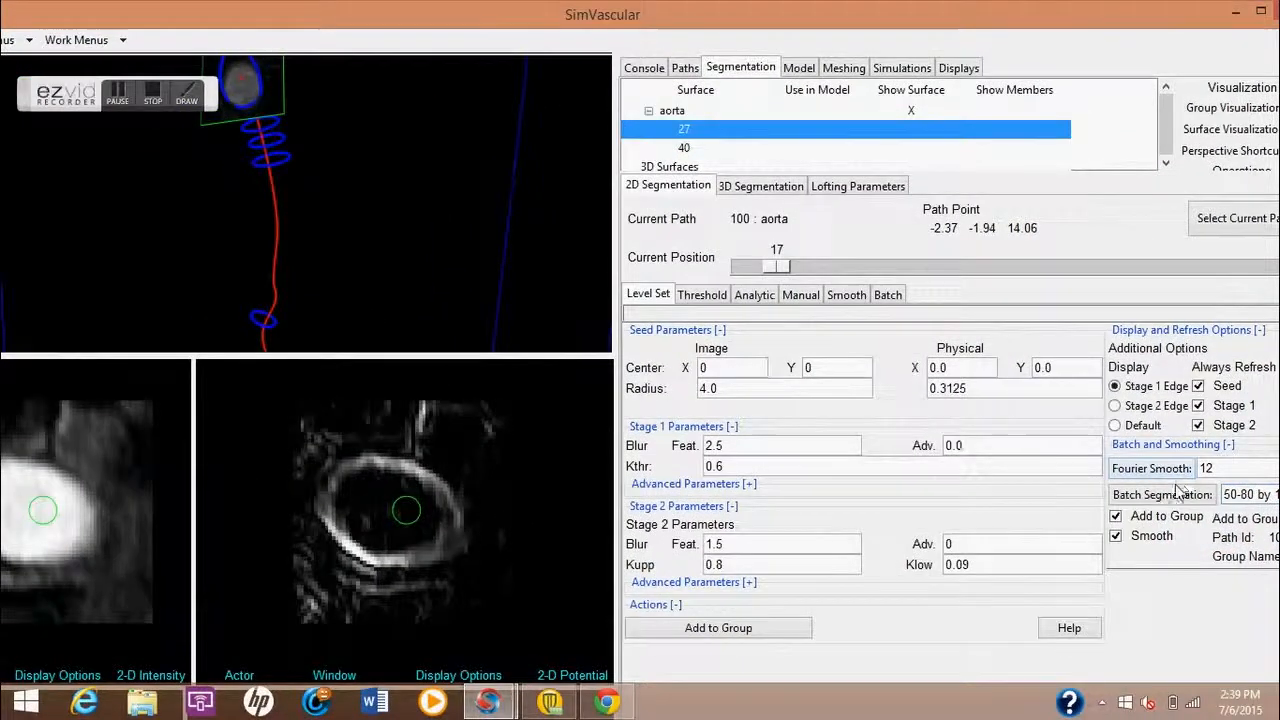
click(1168, 495)
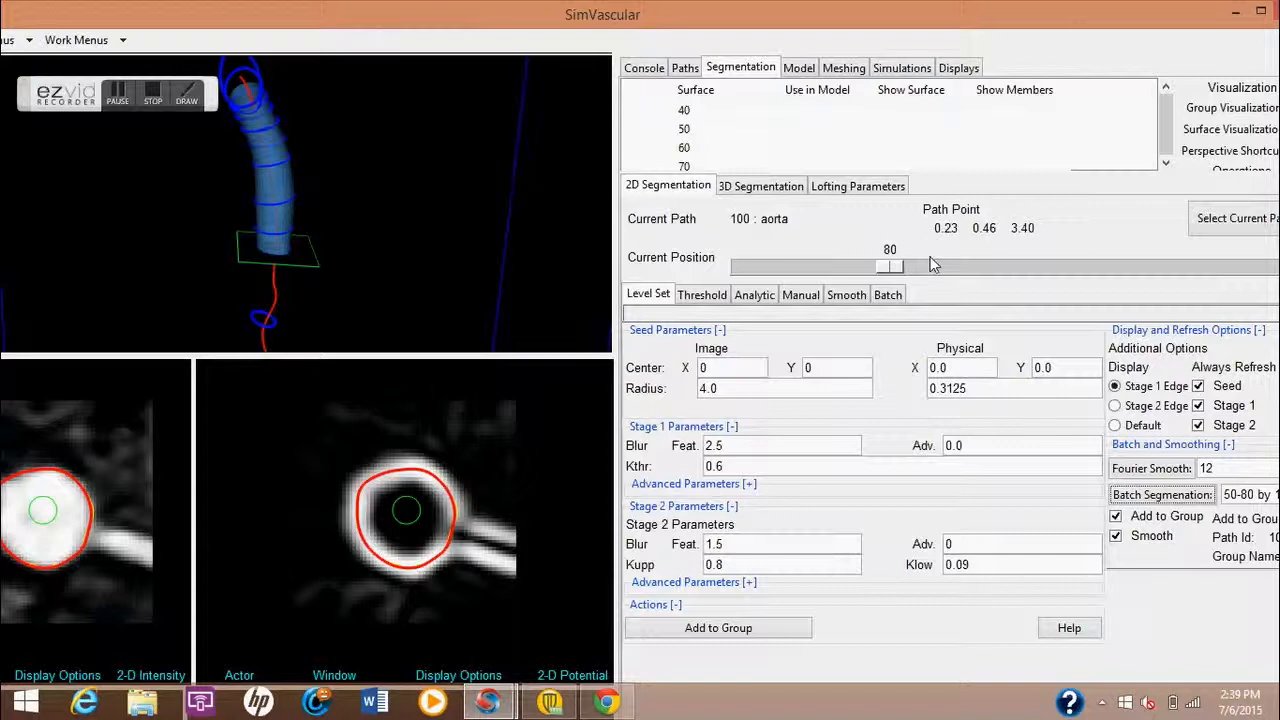
drag(888, 270, 814, 277)
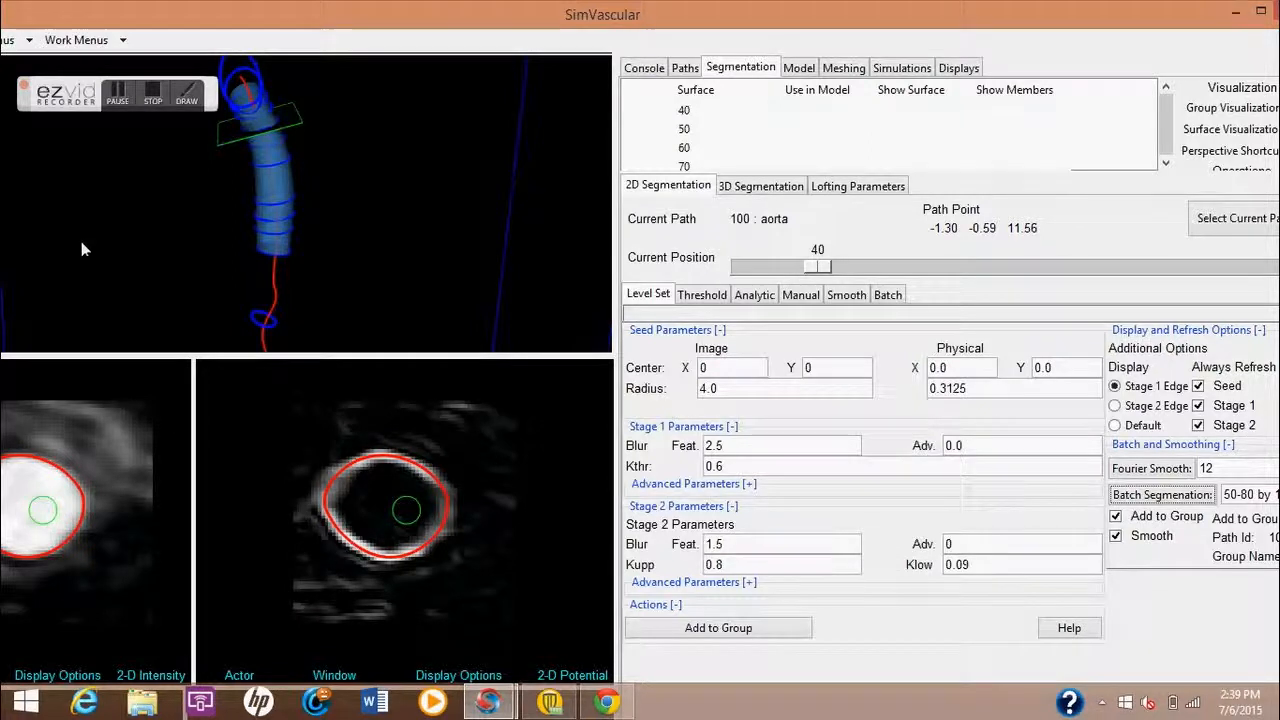
click(116, 97)
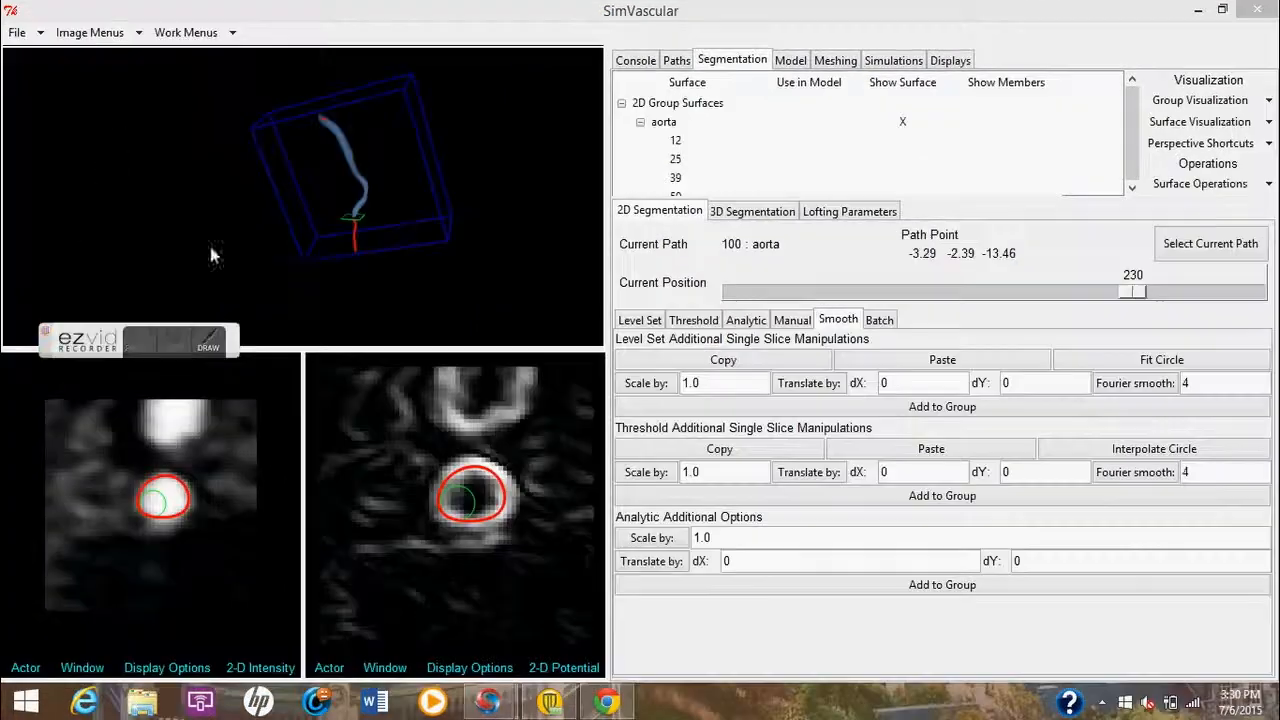
- Open the manual segmentation options and inspect the shape of the aorta surface in the 3-D window from several angles
click(791, 321)
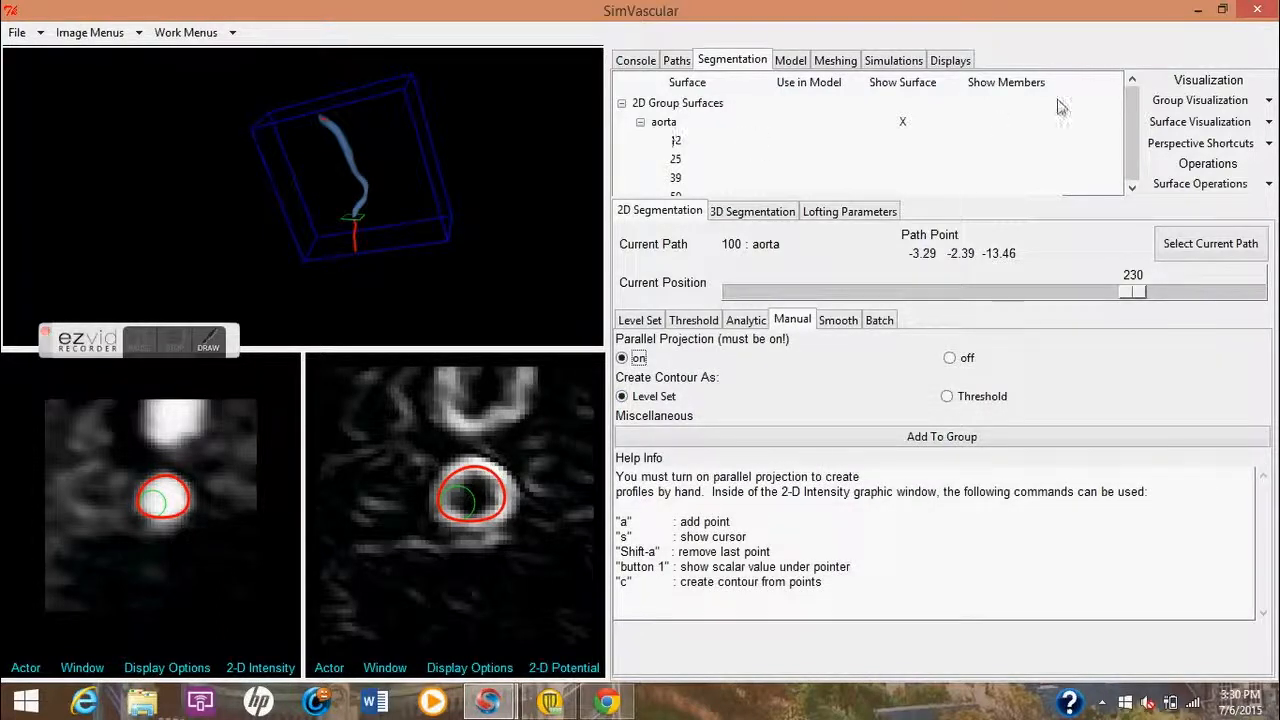
mouse_move(1130, 115)
mouse_down()
mouse_move(1114, 183)
mouse_move(1110, 108)
mouse_up()
right_drag(322, 148, 337, 219)
drag(400, 152, 431, 138)
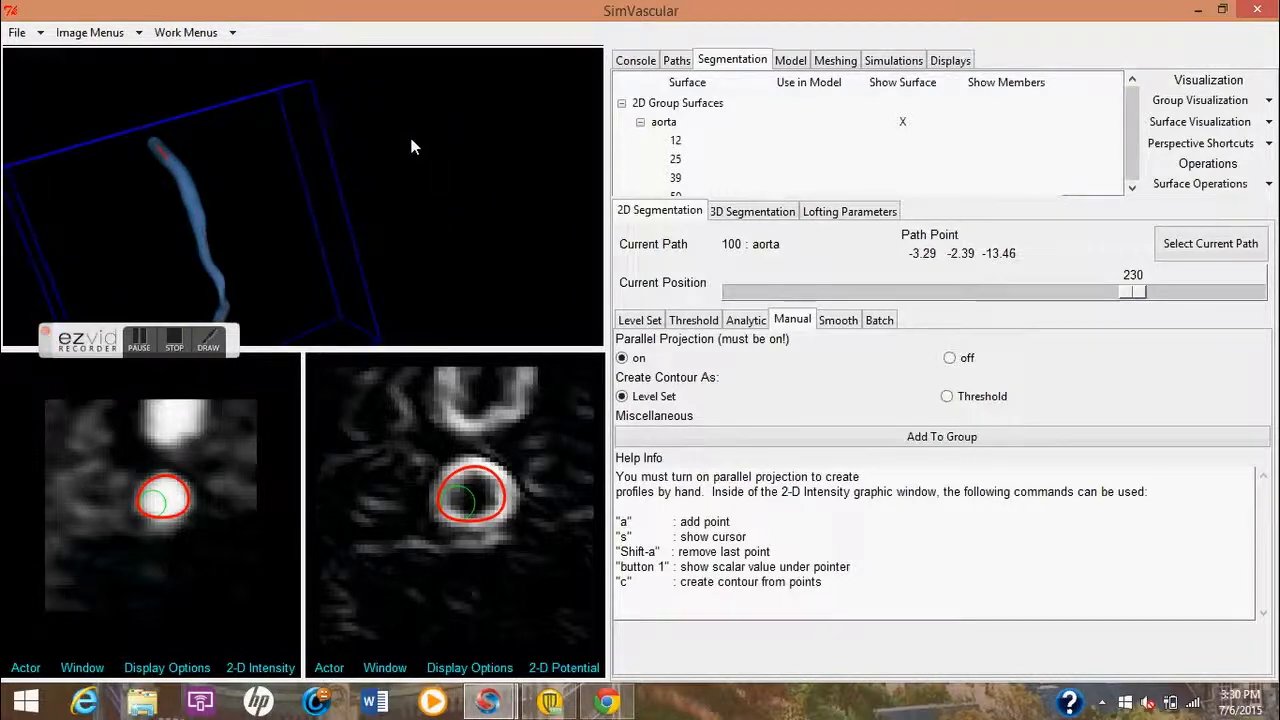
mouse_move(175, 166)
mouse_down()
mouse_move(183, 197)
mouse_move(165, 165)
mouse_up()
drag(194, 243, 300, 132)
drag(255, 232, 213, 126)
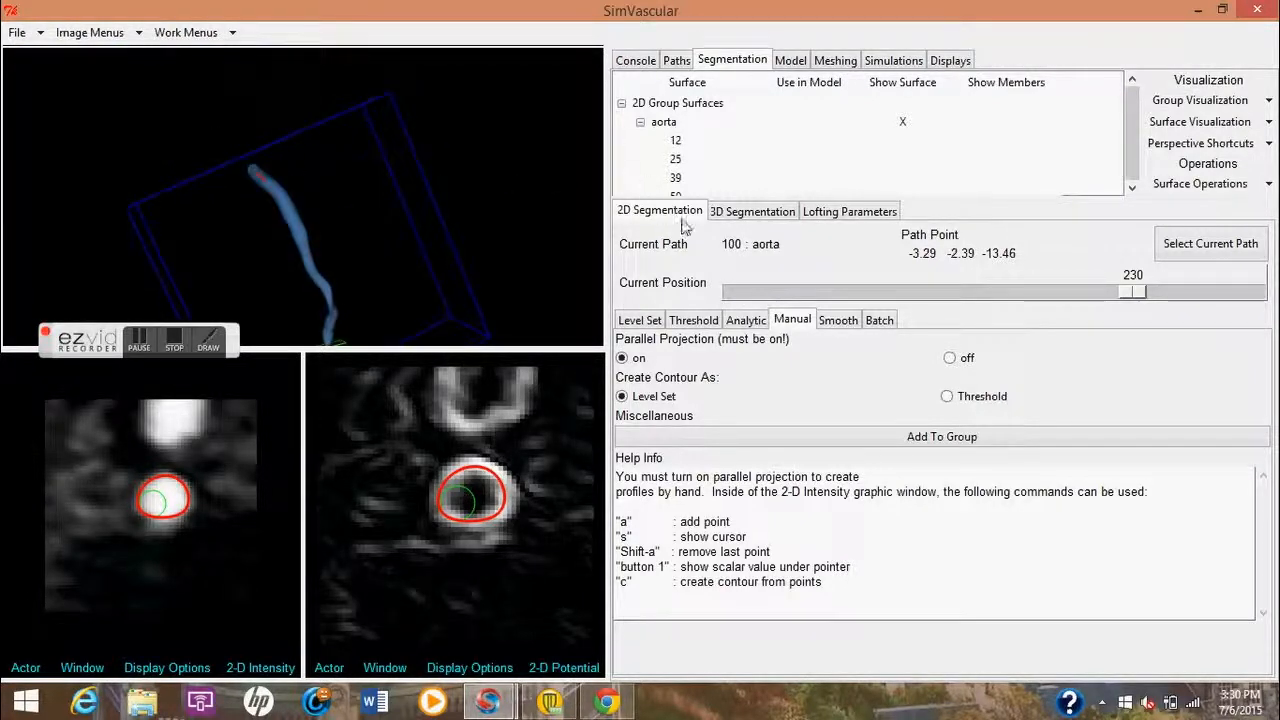
- Show the image volume's point cloud and compare the aorta surface with it along its length in the 3-D window
drag(797, 64, 738, 355)
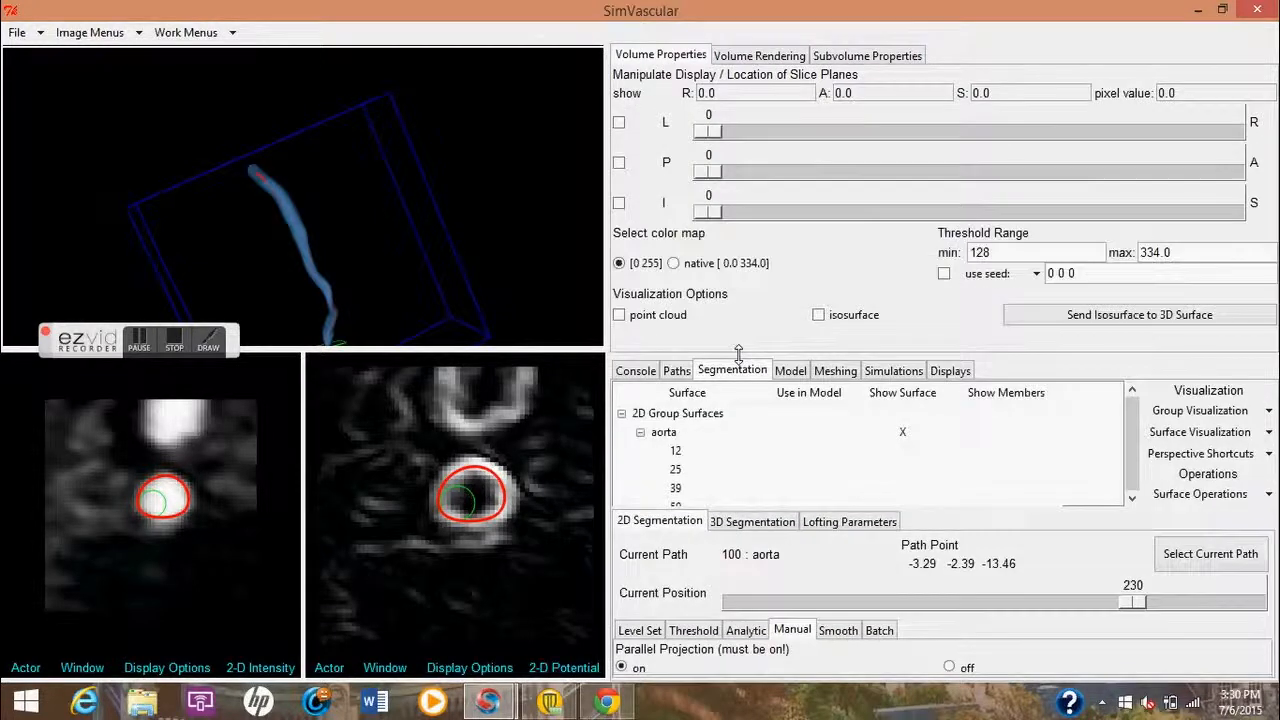
key(space)
drag(250, 176, 318, 183)
right_drag(238, 190, 249, 232)
drag(296, 186, 151, 171)
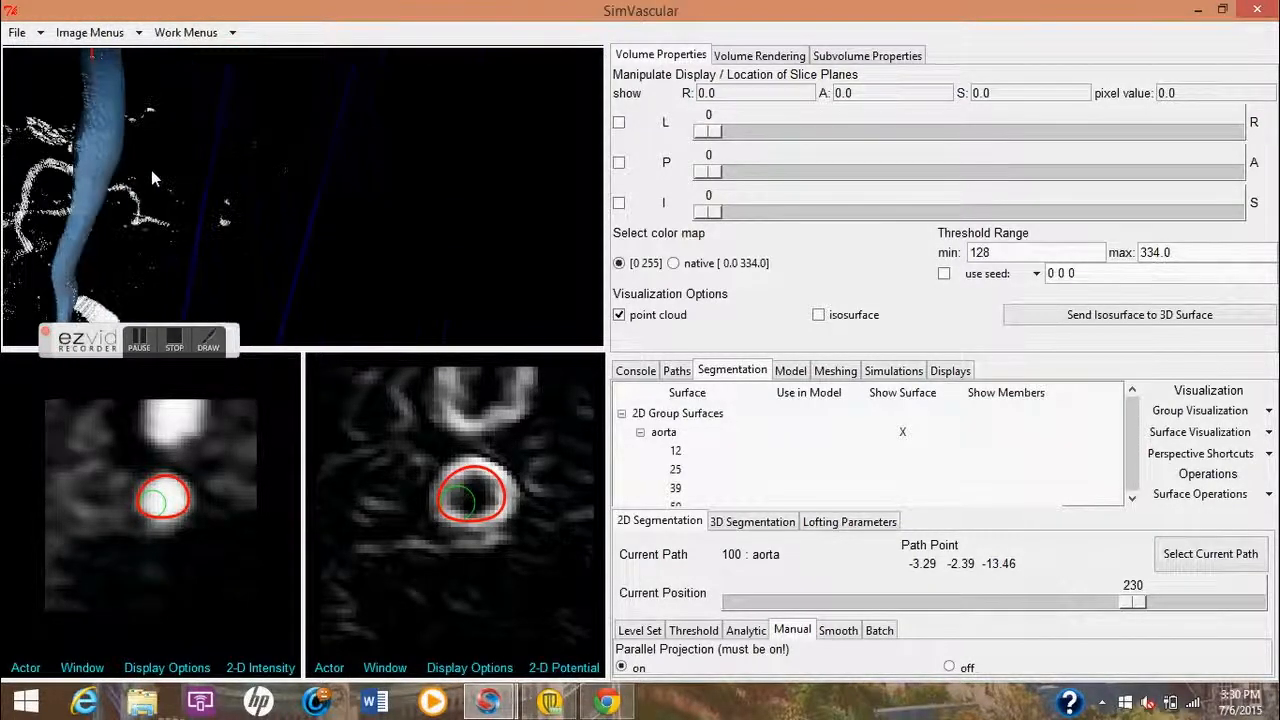
drag(74, 150, 342, 148)
mouse_move(180, 148)
mouse_down()
mouse_move(352, 147)
mouse_move(215, 150)
mouse_move(236, 170)
mouse_move(180, 148)
mouse_up()
middle_drag(358, 270, 331, 113)
middle_drag(369, 203, 314, 104)
drag(313, 104, 299, 238)
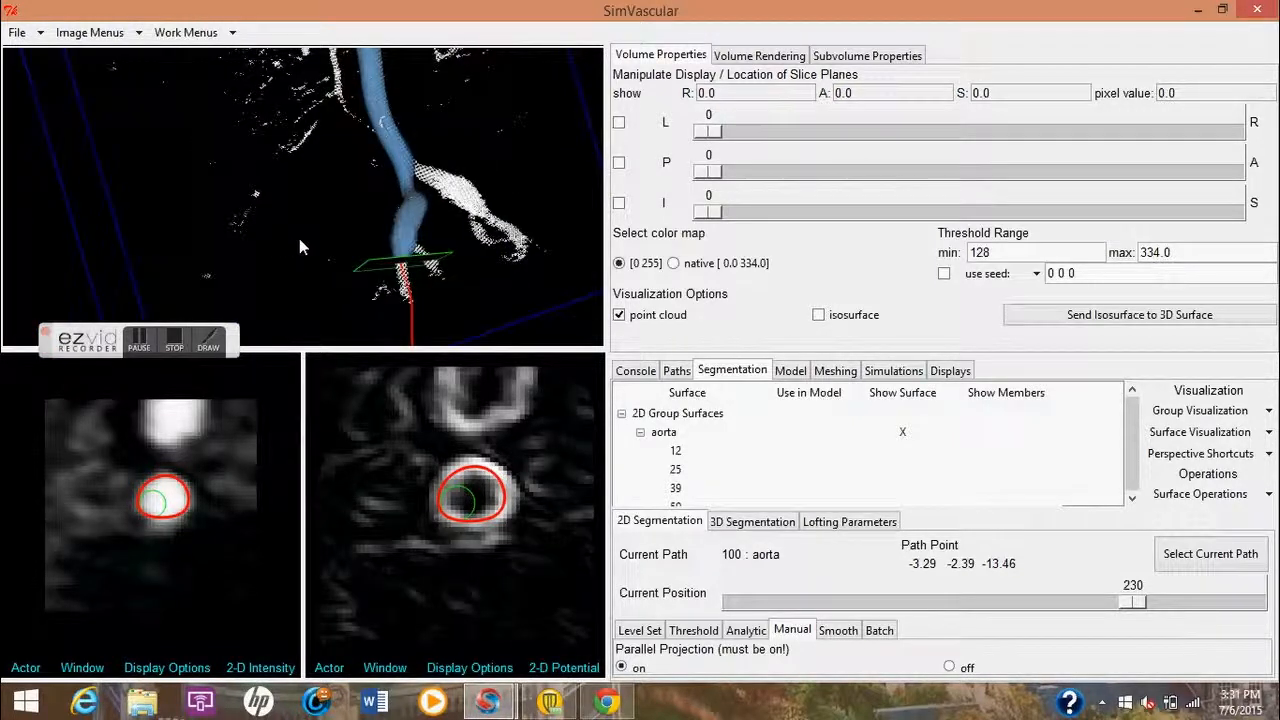
right_drag(237, 256, 248, 155)
click(146, 341)
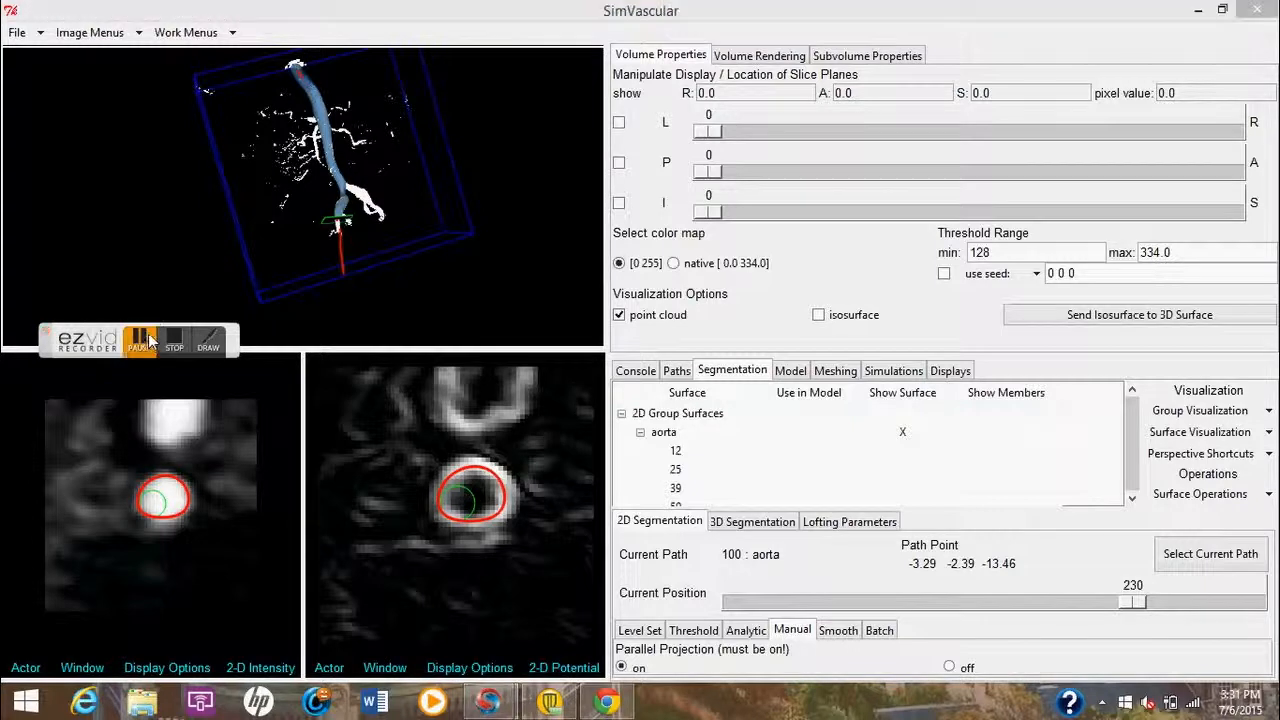
- Start saving the surfaces and choose the Simvascular folder as the parent location for the groups
click(42, 34)
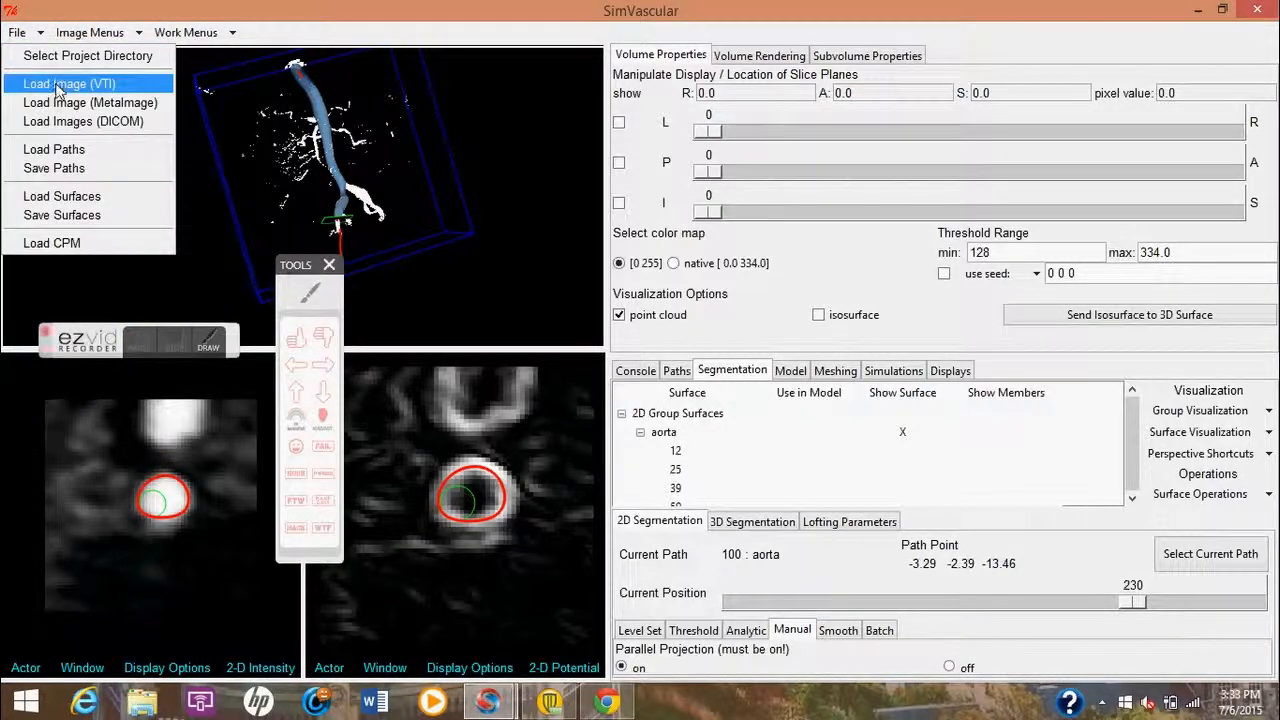
click(87, 216)
drag(763, 316, 760, 378)
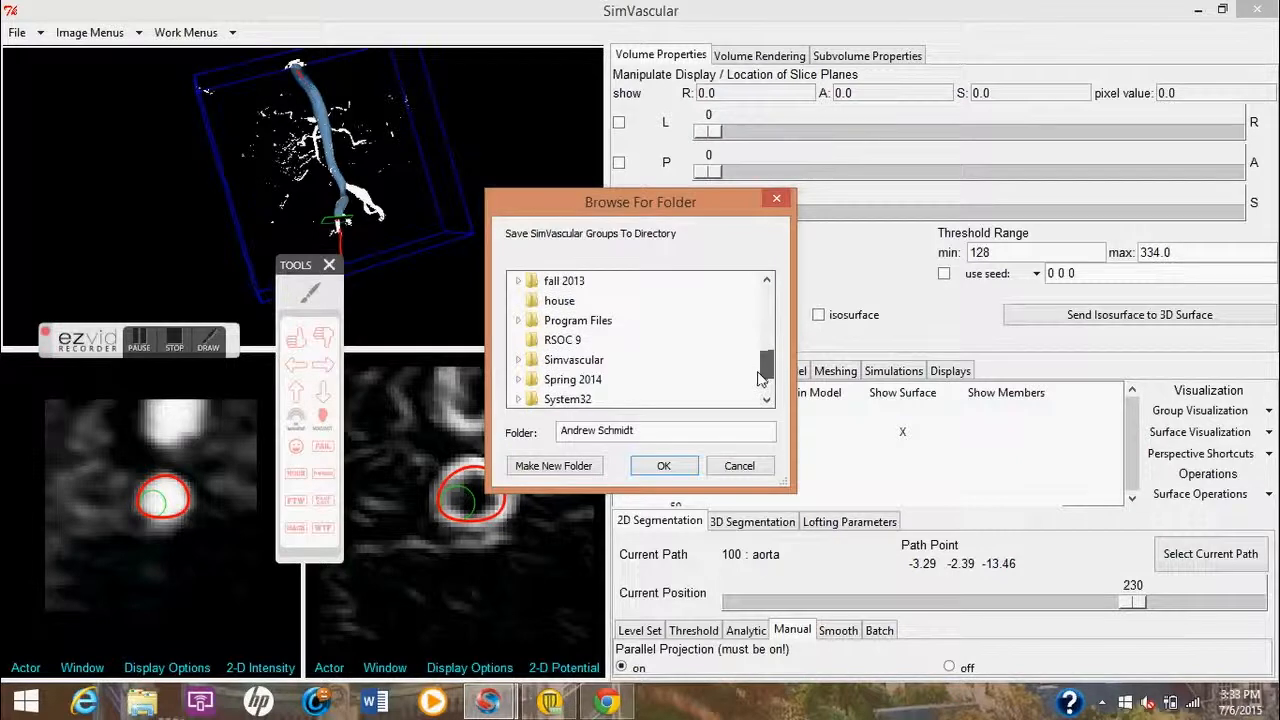
click(519, 360)
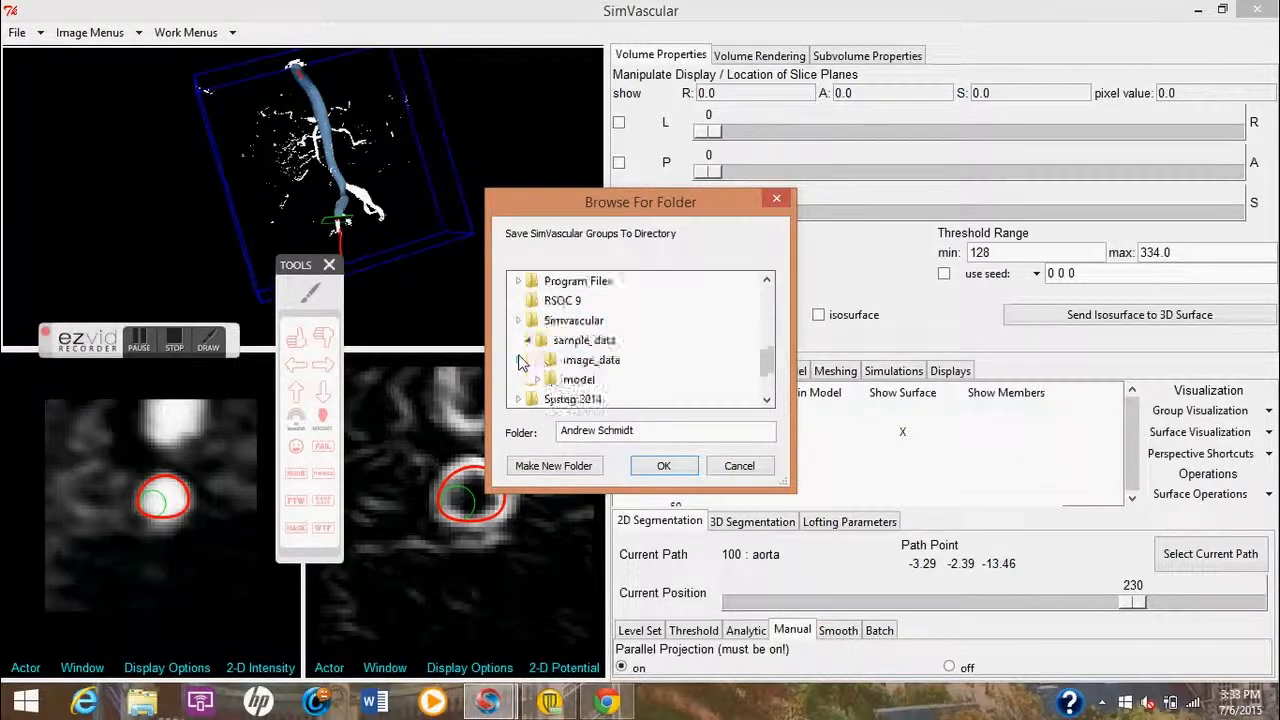
click(545, 466)
click(576, 380)
scroll(590, 362, down, 3)
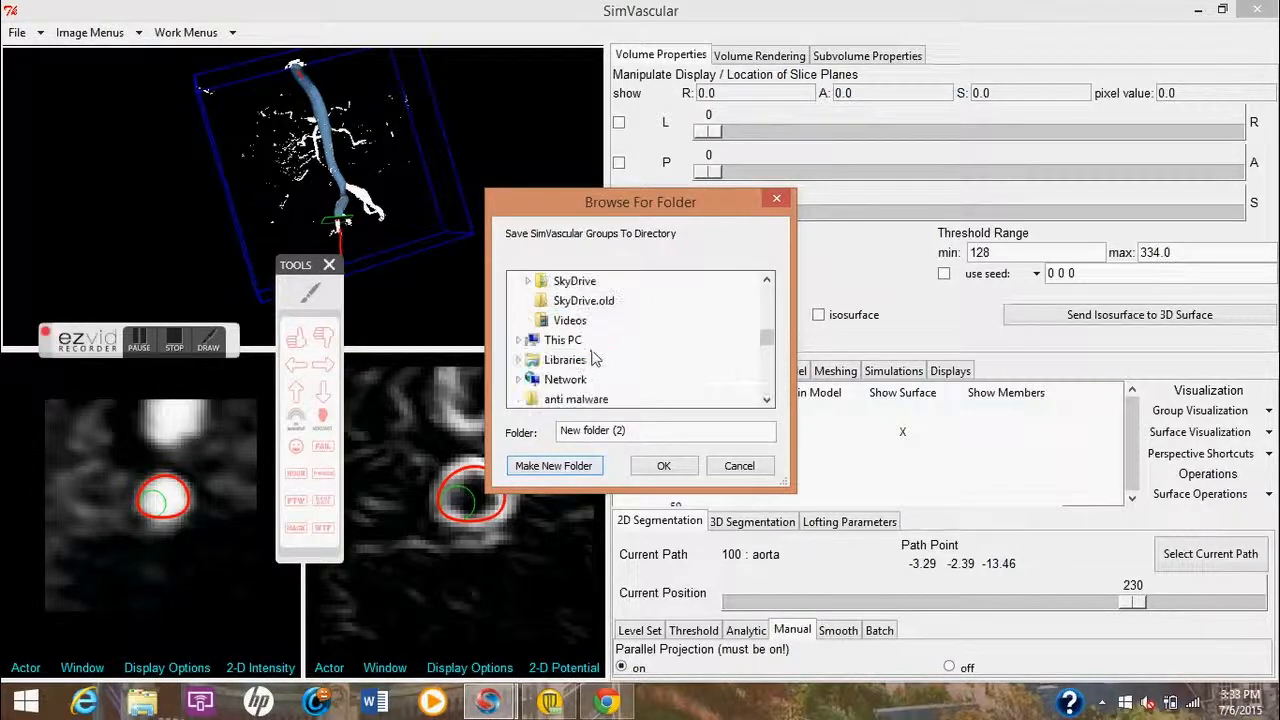
scroll(590, 355, down, 10)
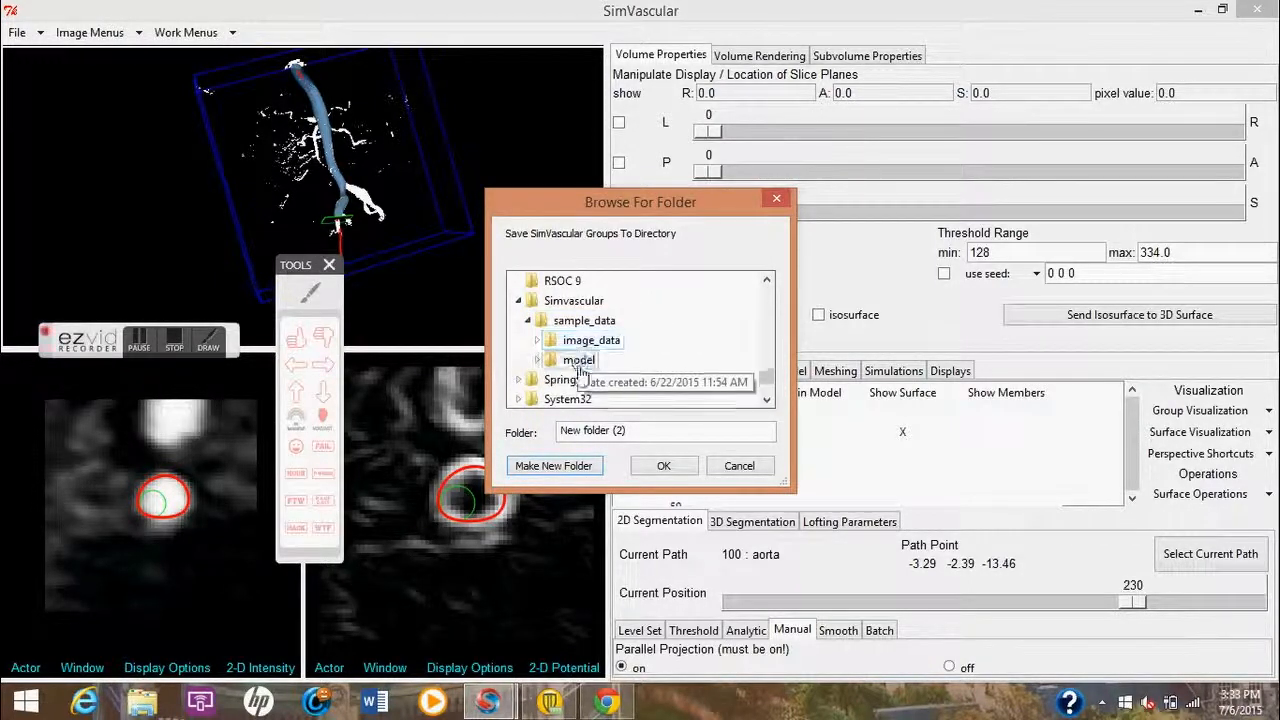
click(574, 303)
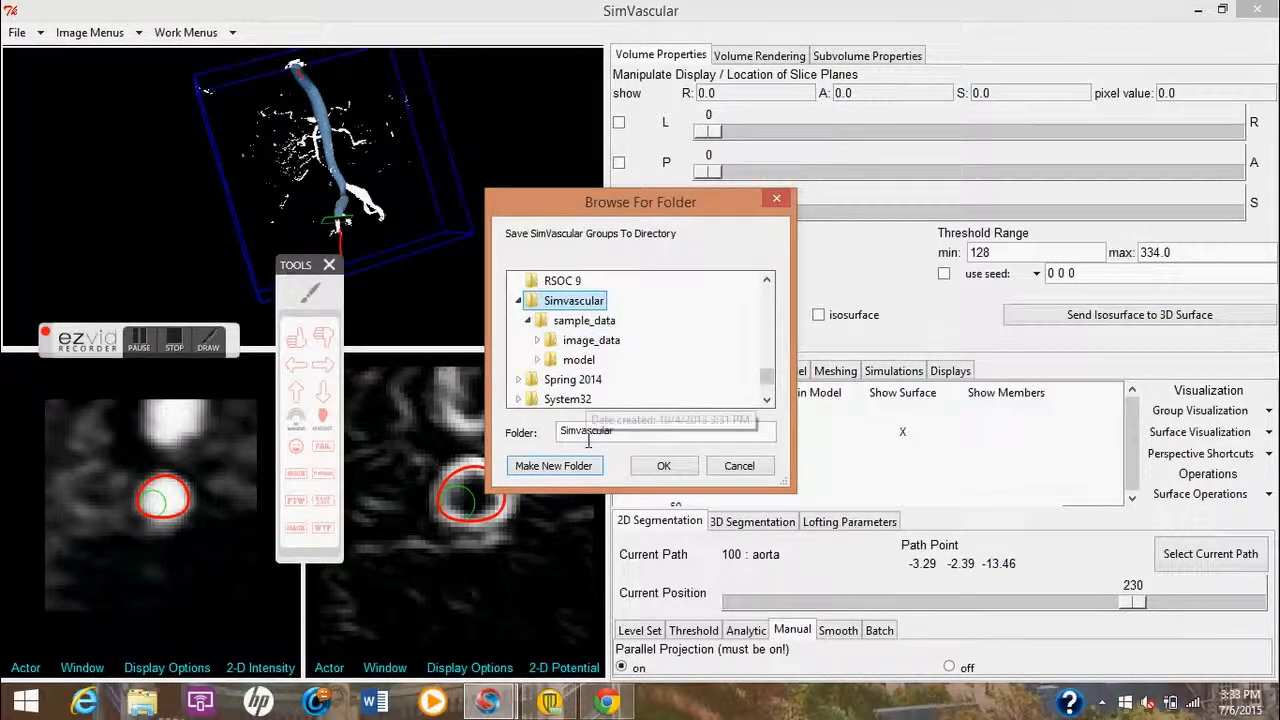
- Create a new folder named groups inside the Simvascular folder and save the segmentation groups in it
click(555, 466)
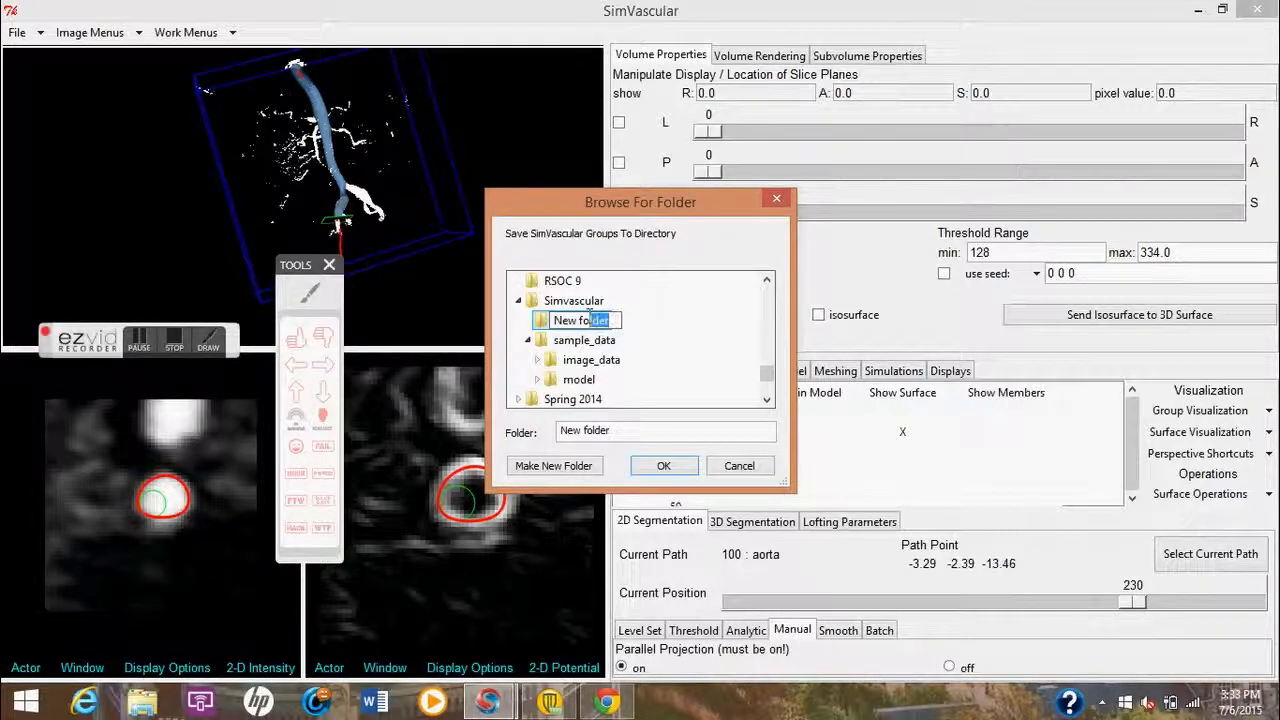
text(N)
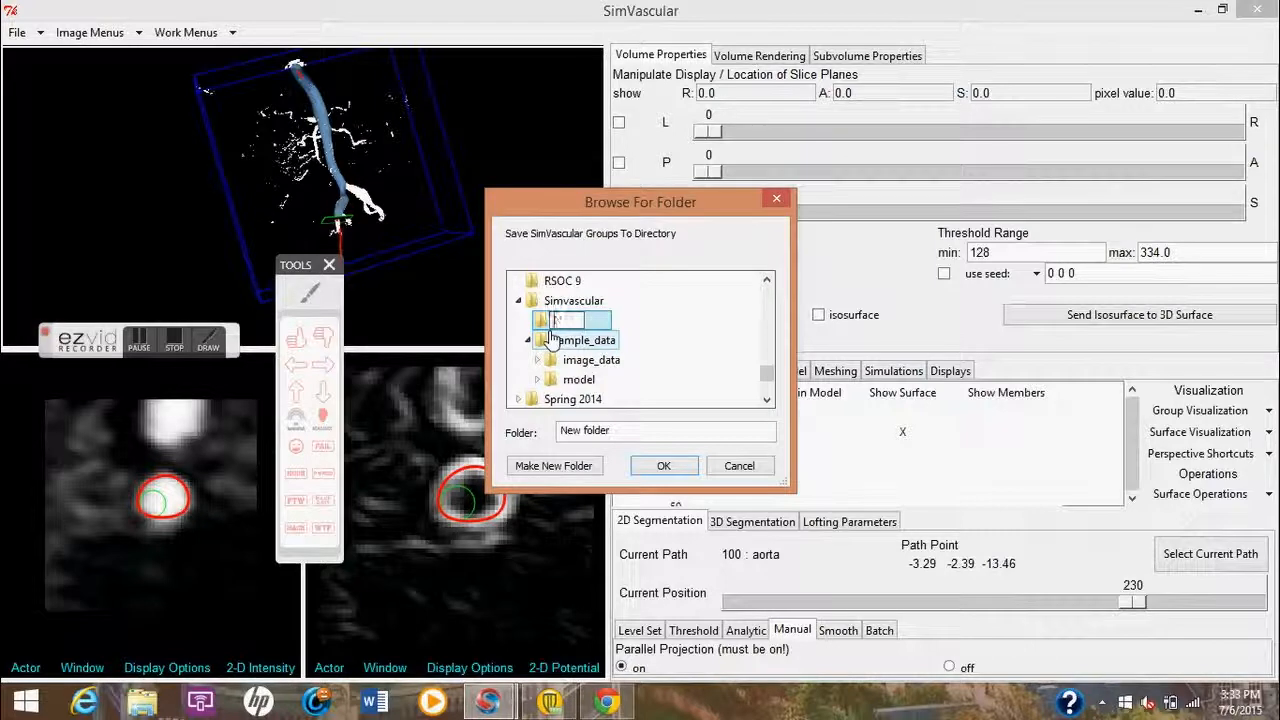
text(roups)
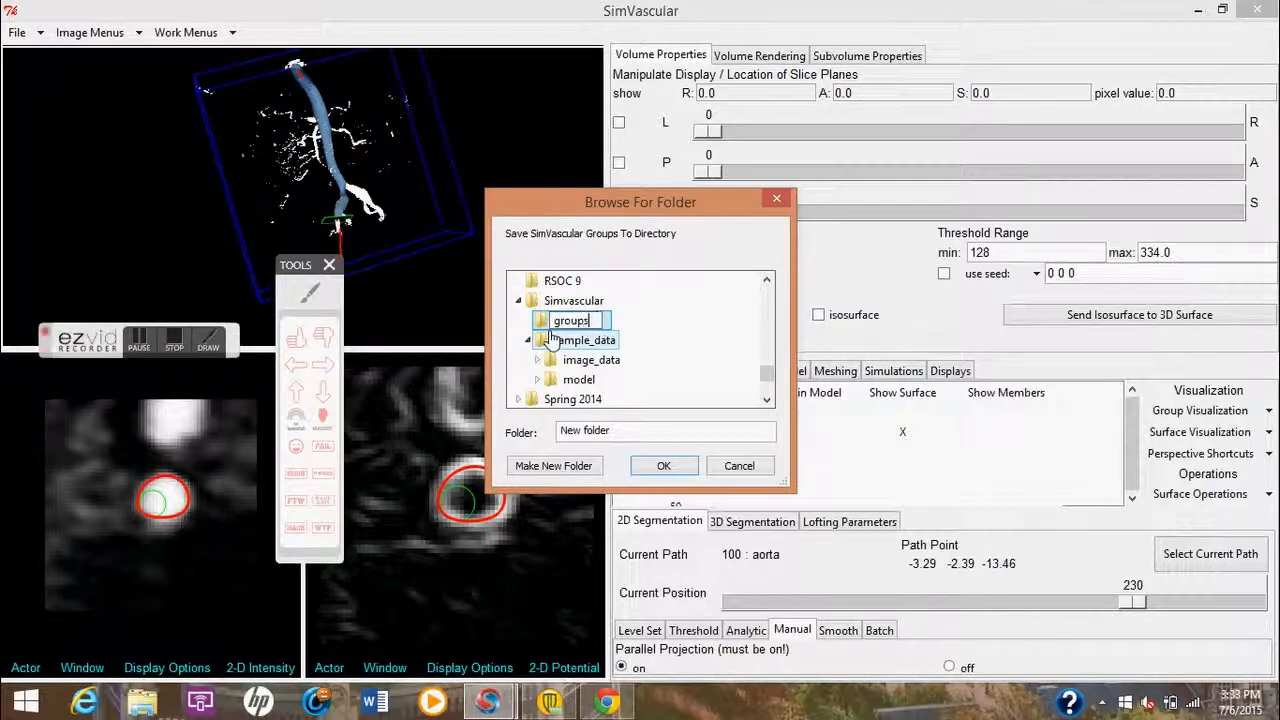
click(676, 466)
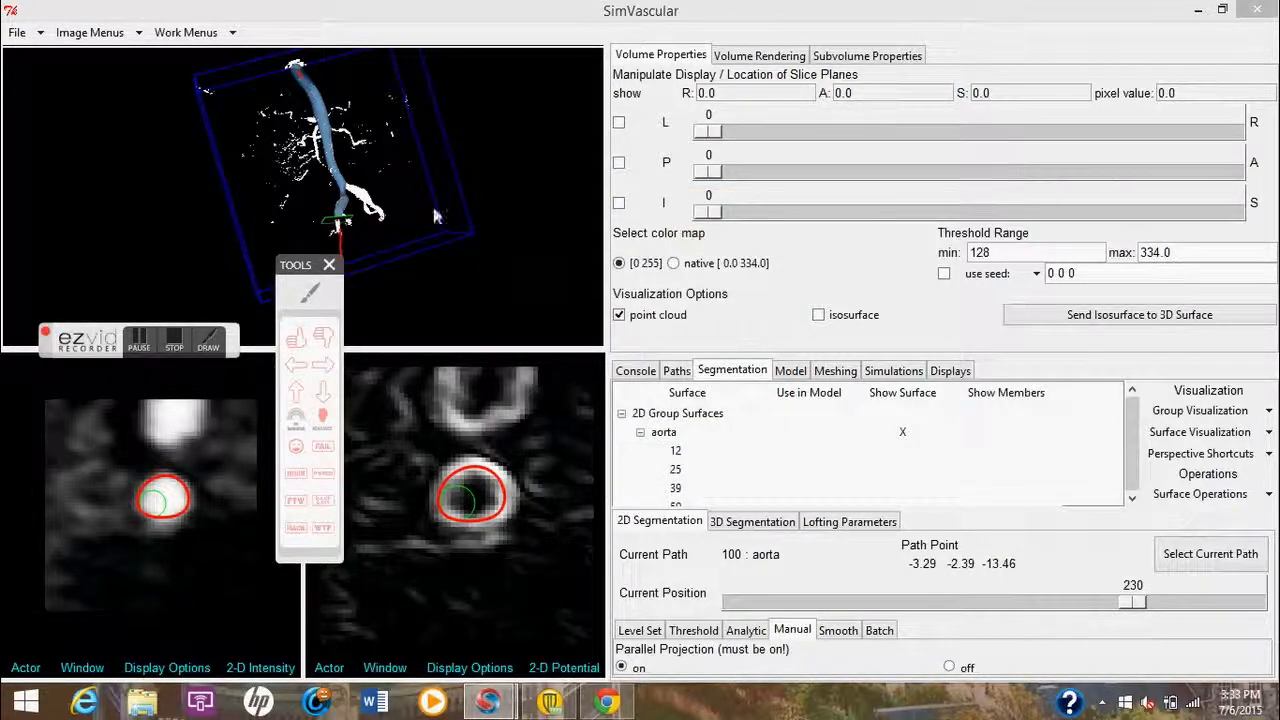
click(17, 32)
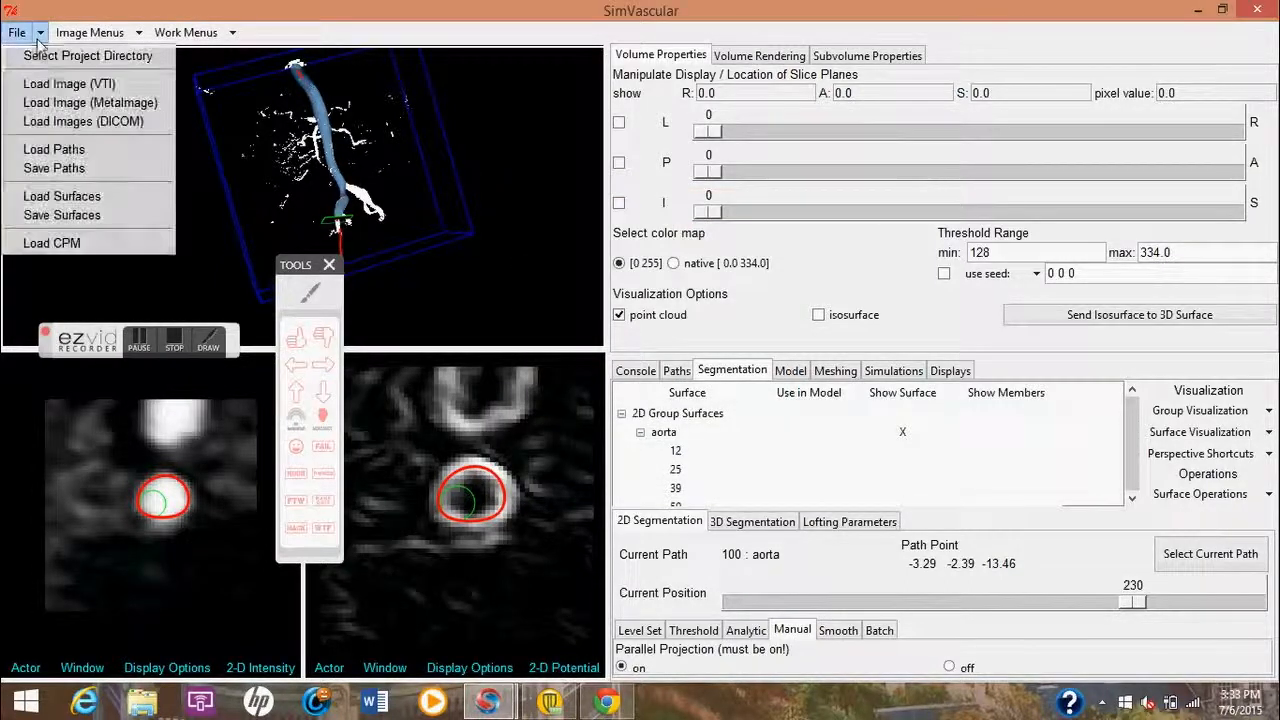
click(215, 186)
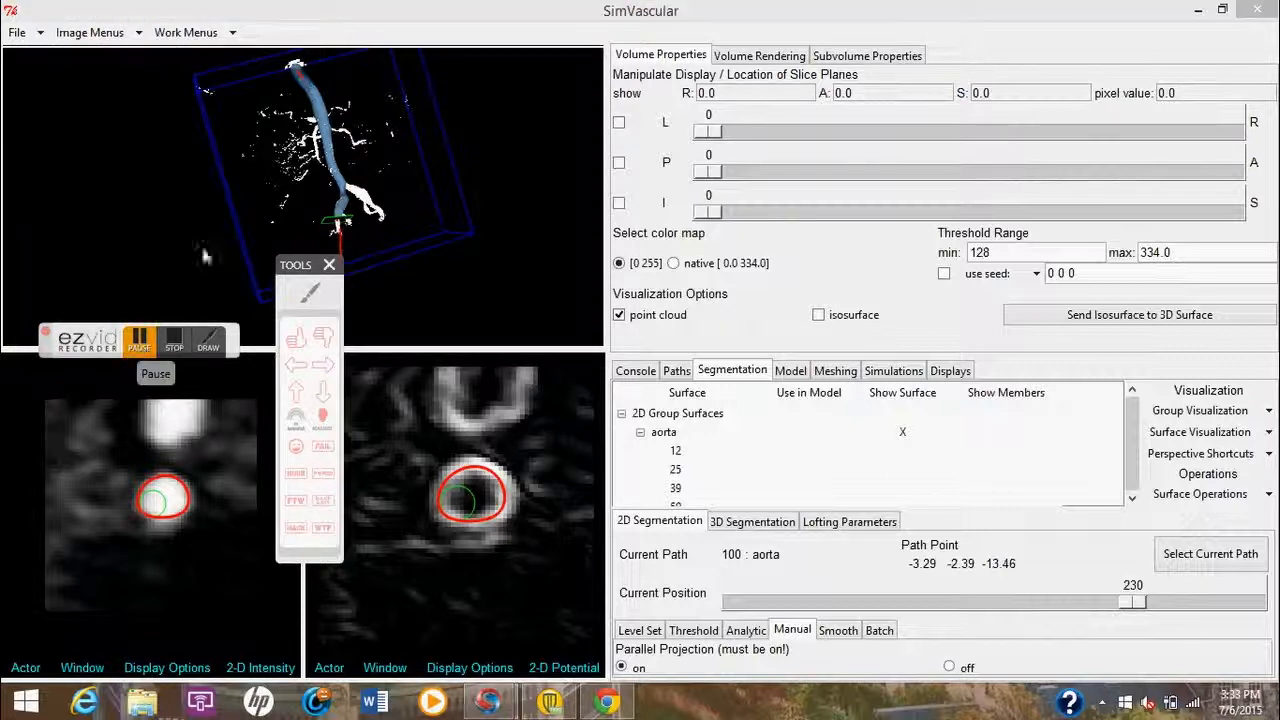
click(139, 340)
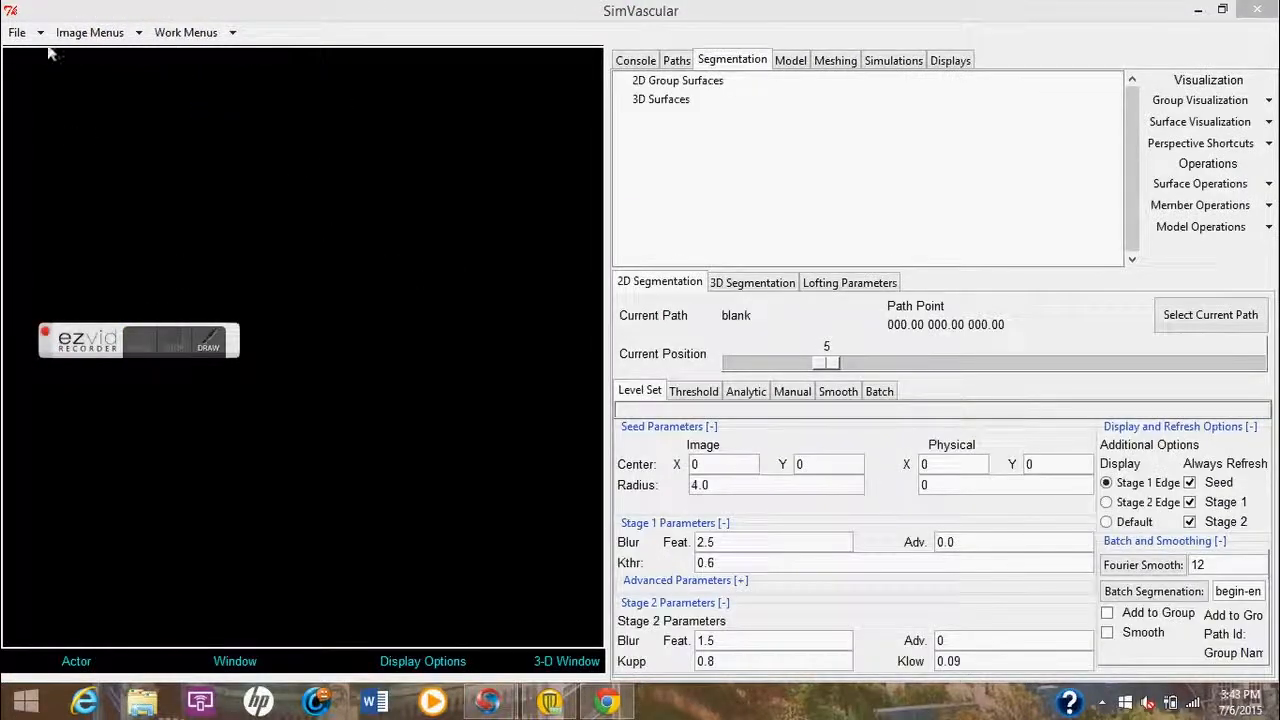
- Load the saved surfaces from the aorta segment folder inside the Simvascular folder
click(17, 32)
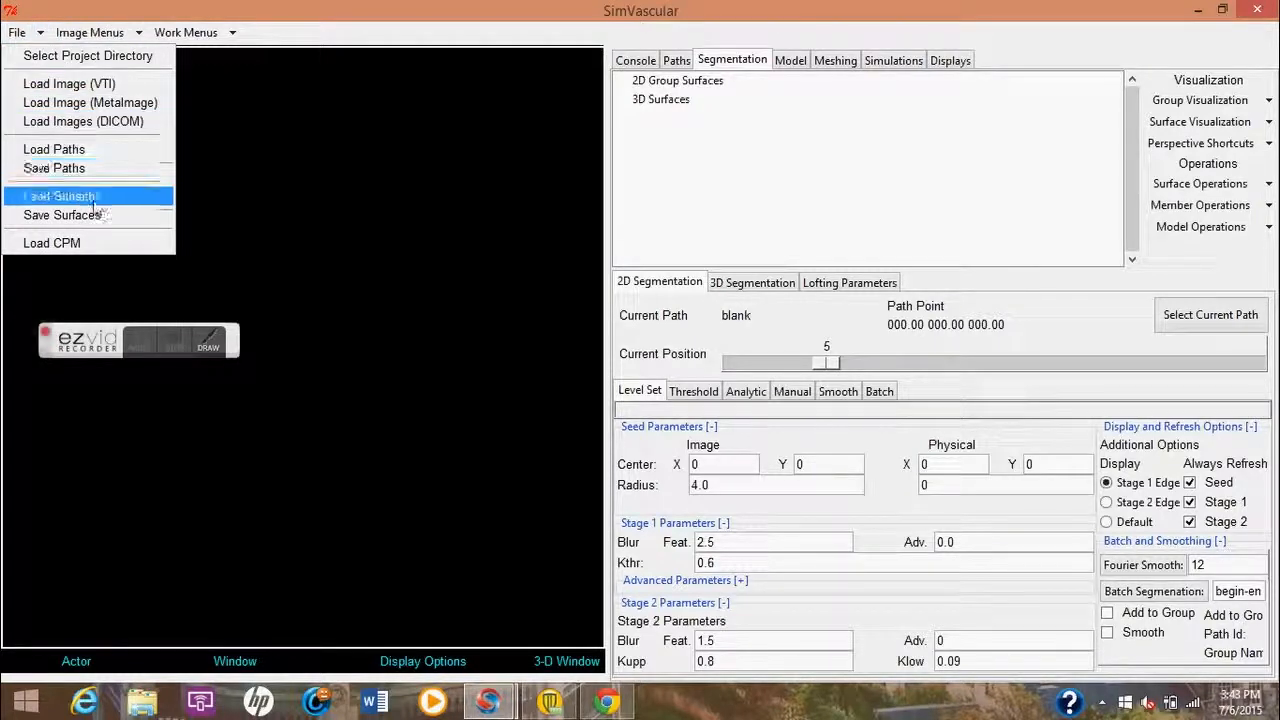
click(93, 198)
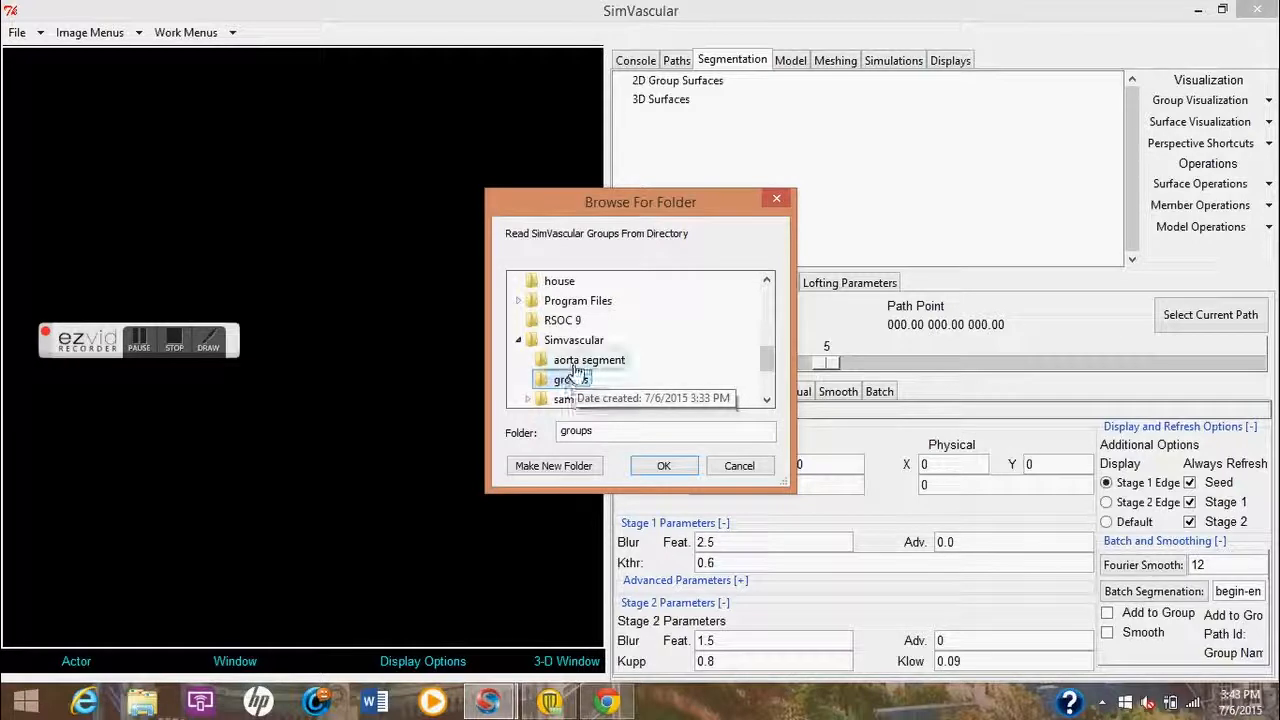
click(580, 362)
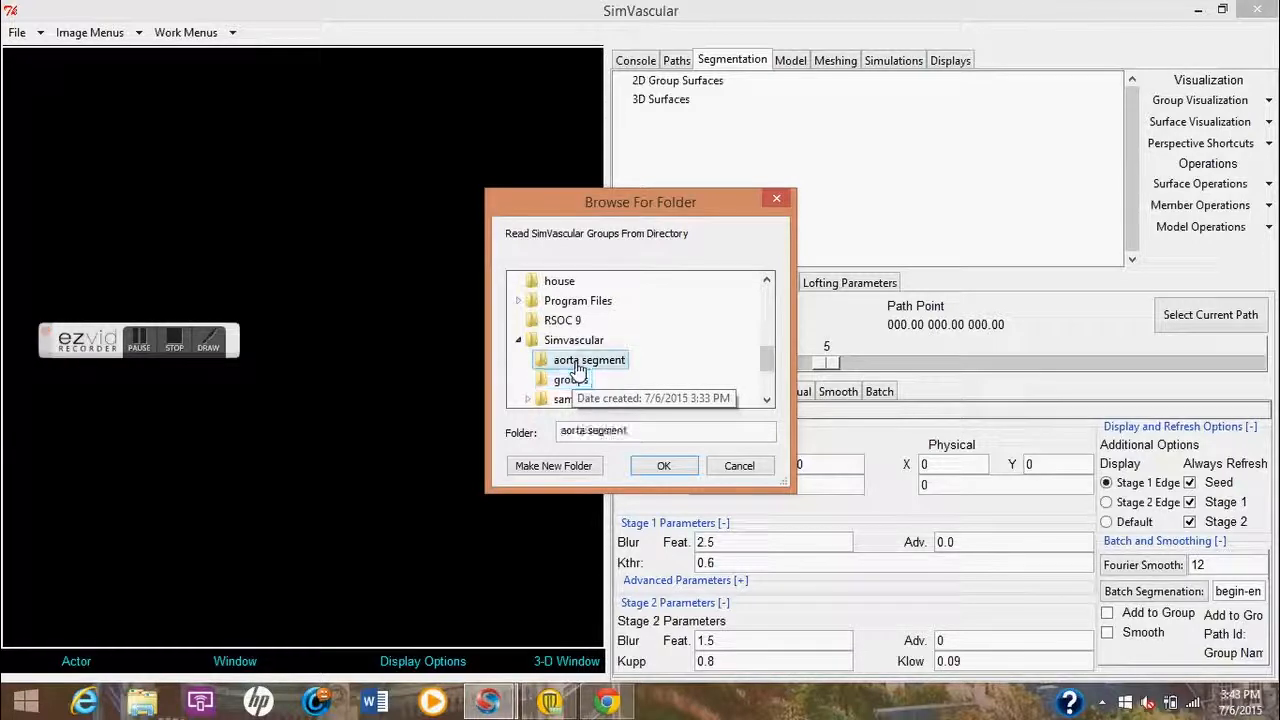
click(663, 466)
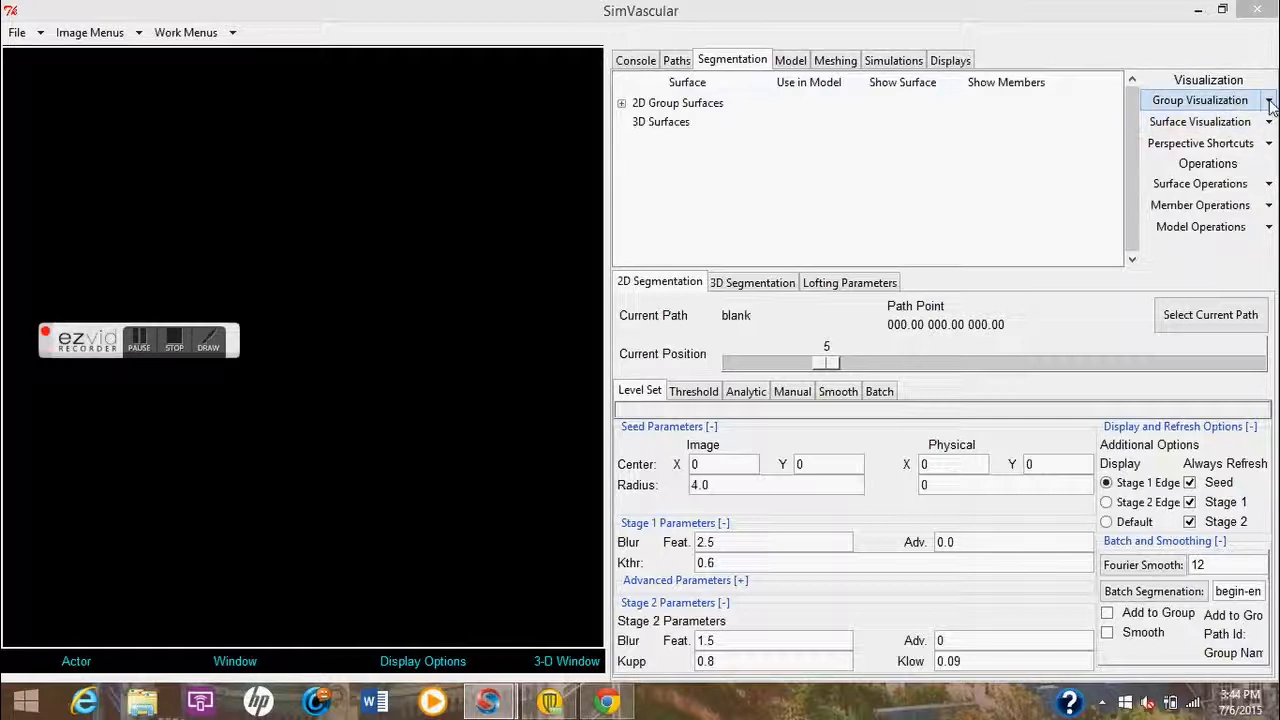
- Expand the loaded 2D group surfaces down to the aorta members and display the aorta group's contours in the 3-D window
click(621, 104)
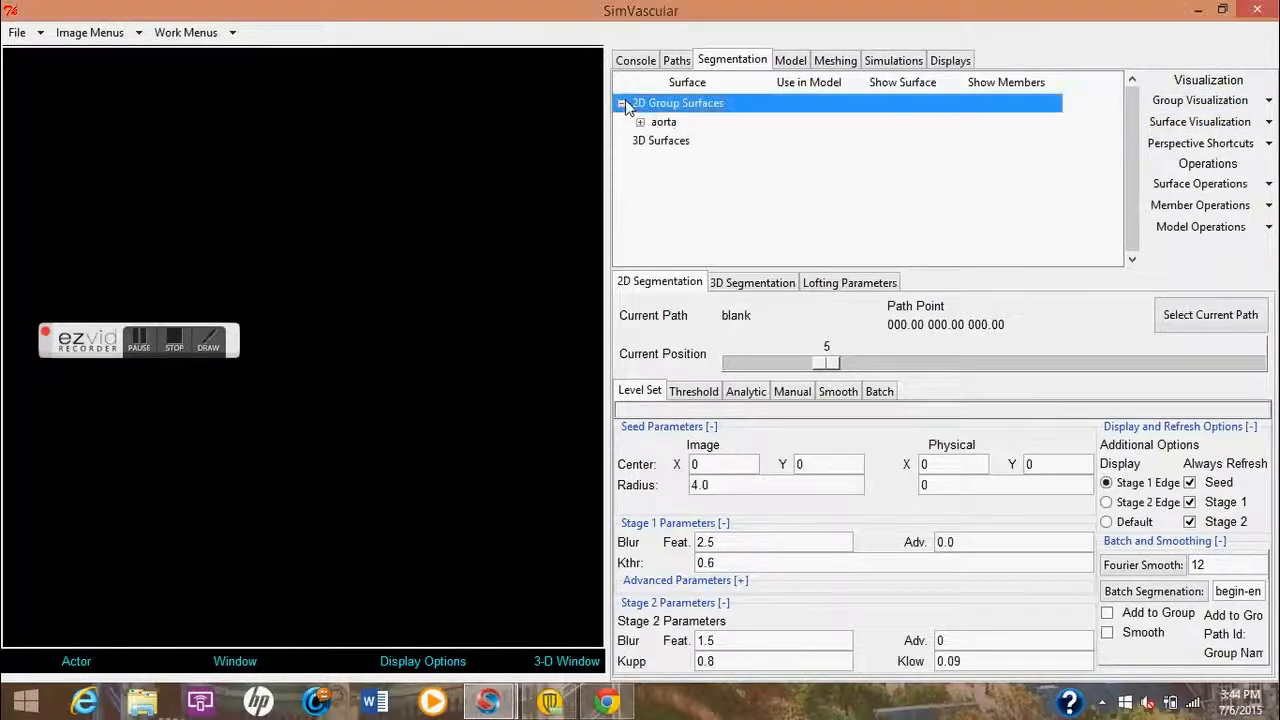
click(641, 122)
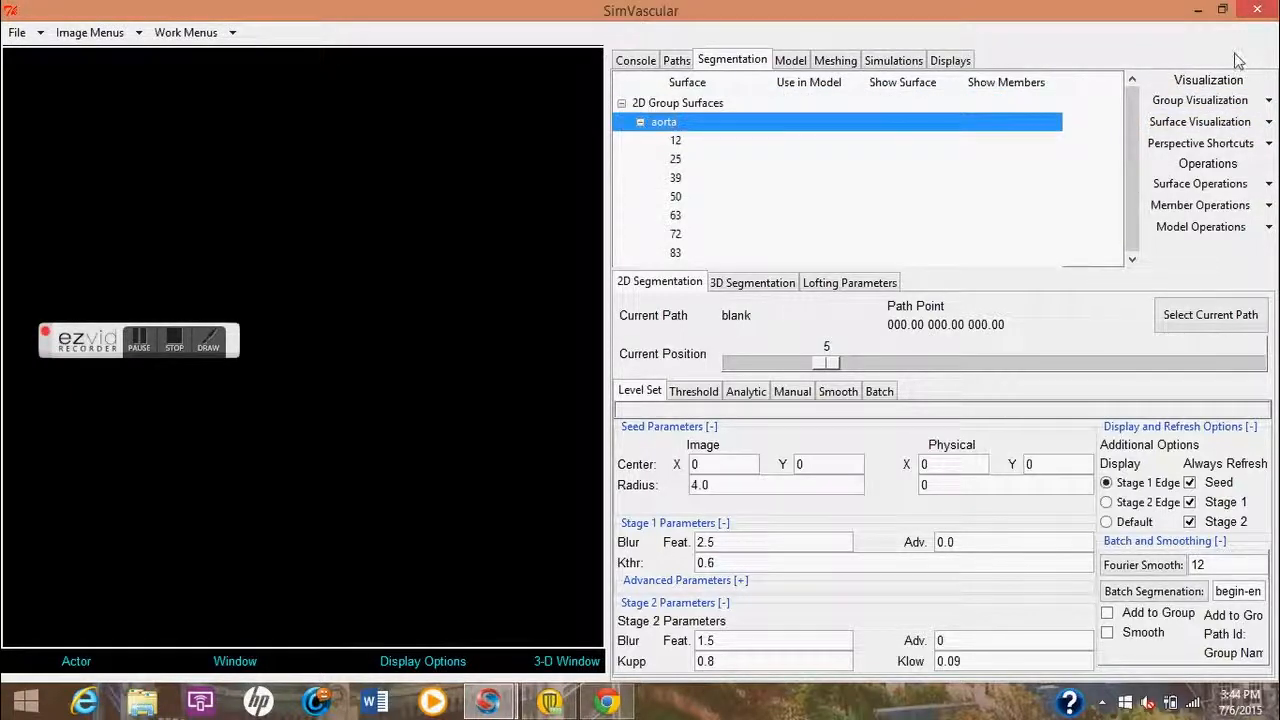
click(1240, 100)
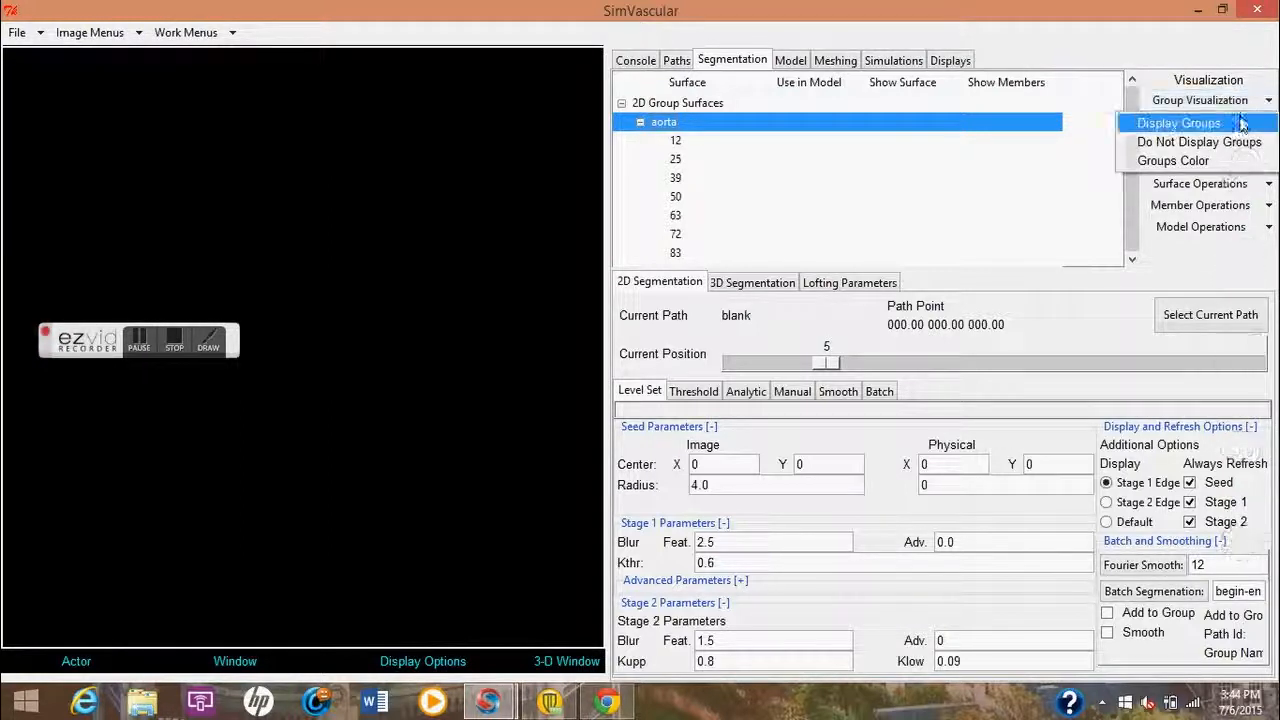
click(1240, 123)
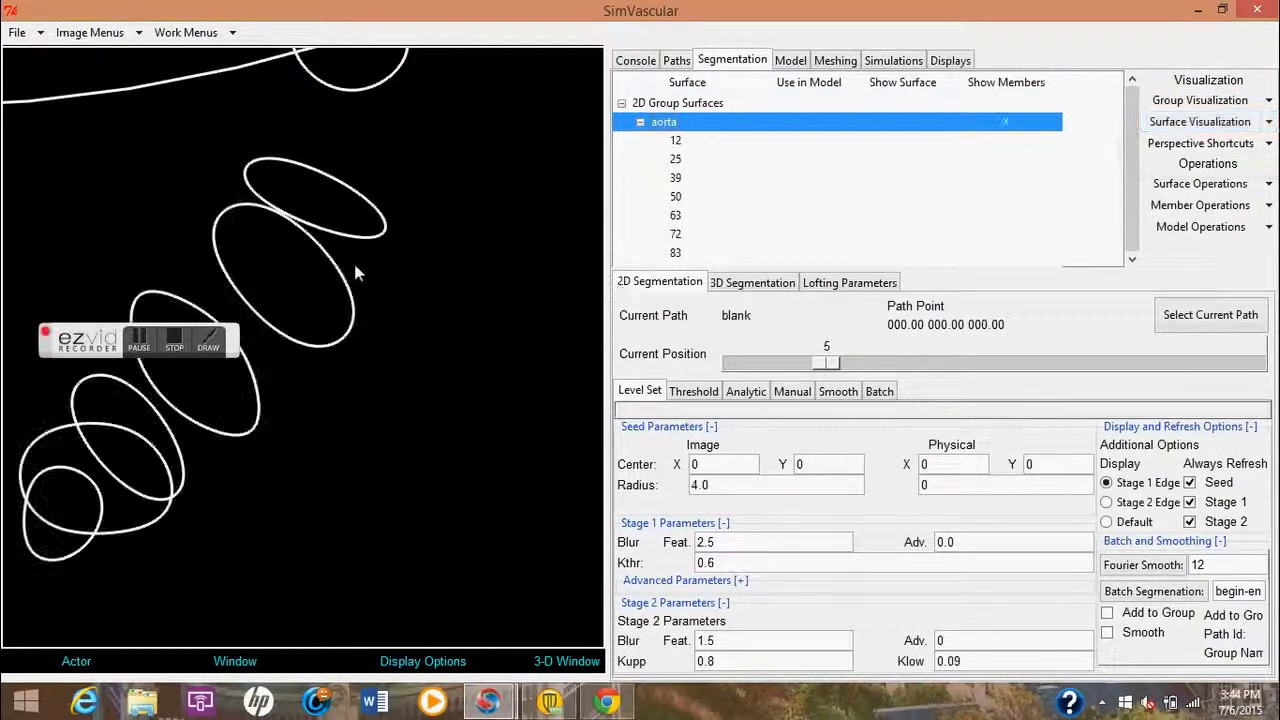
drag(341, 208, 289, 357)
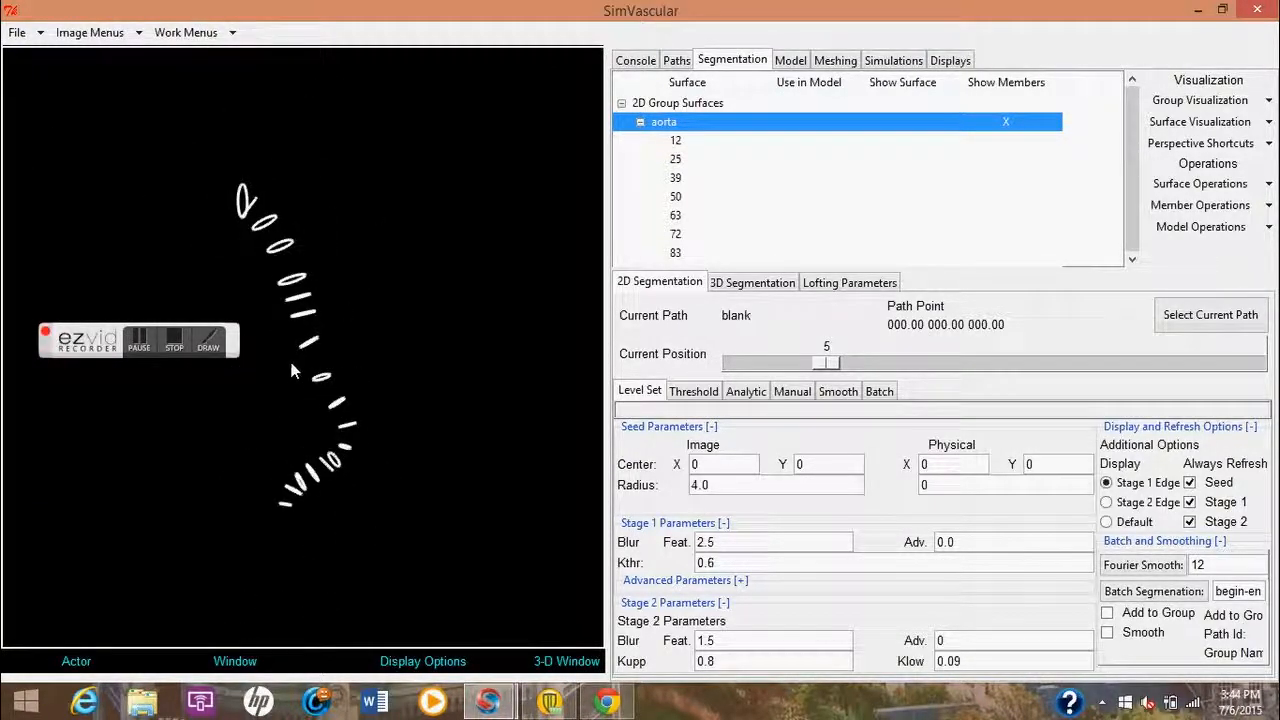
- Try to show the path in the 3-D window together with the loaded aorta contours
click(436, 670)
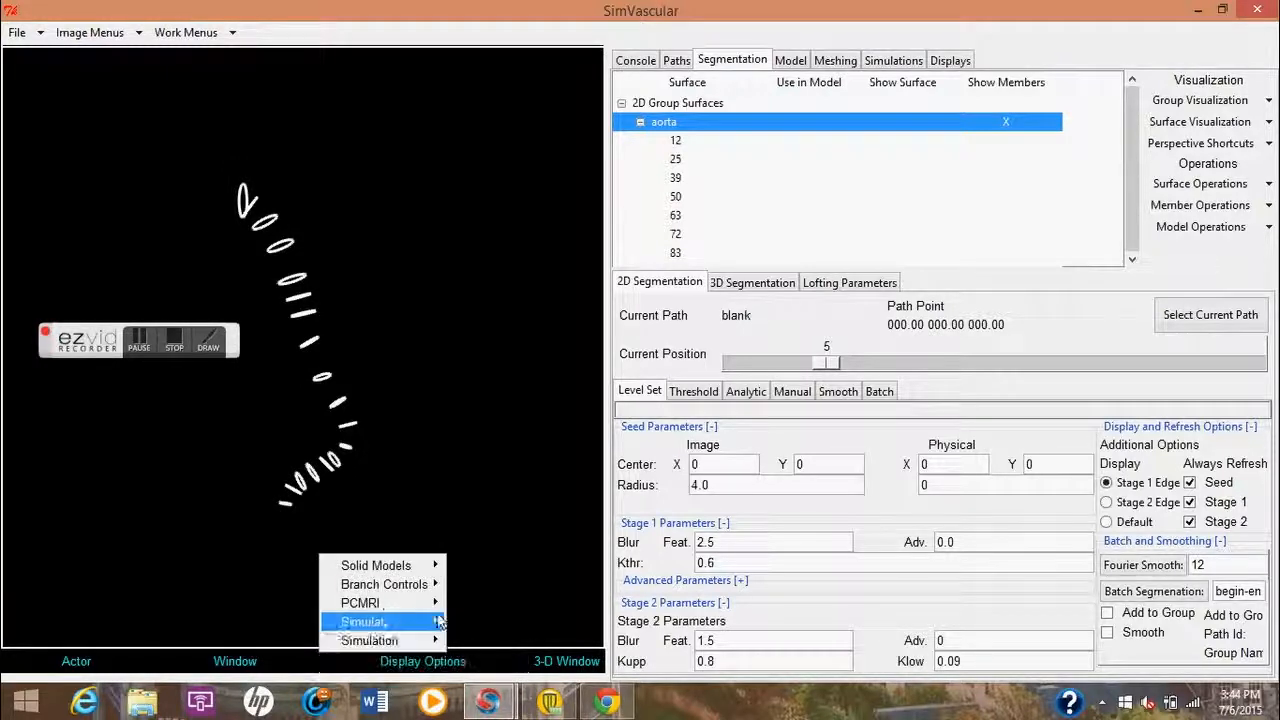
mouse_move(425, 586)
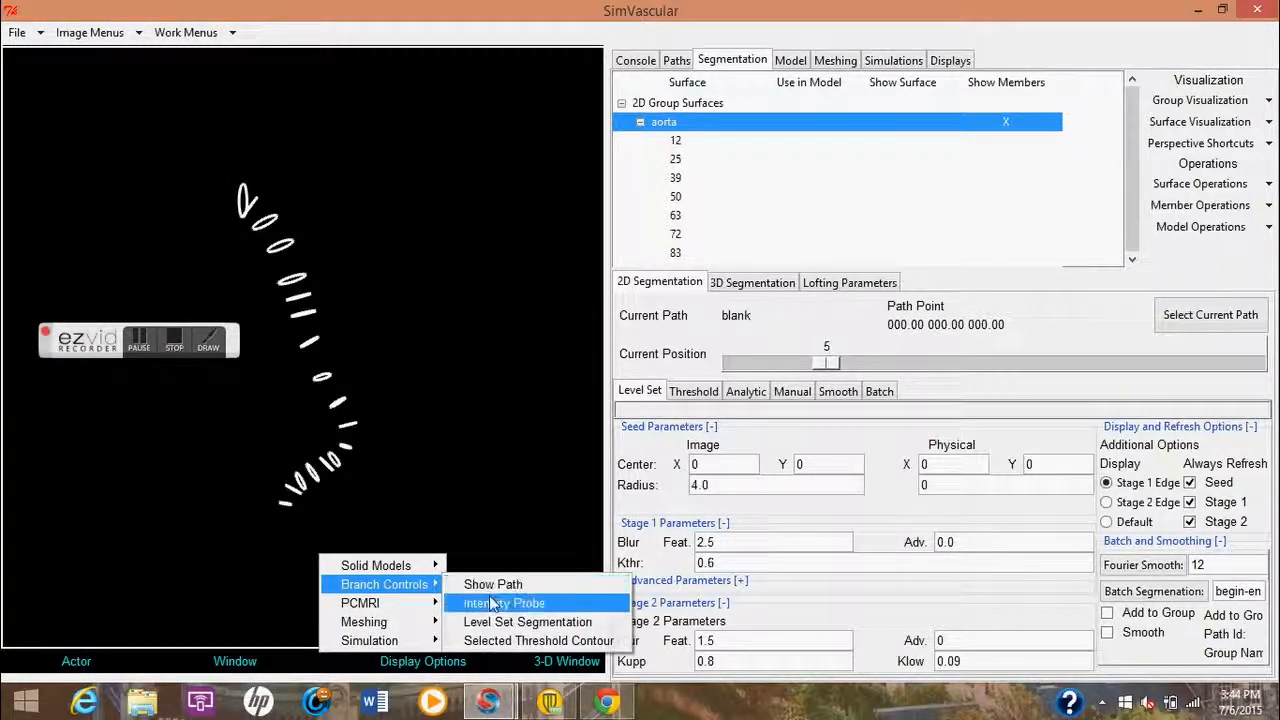
click(470, 588)
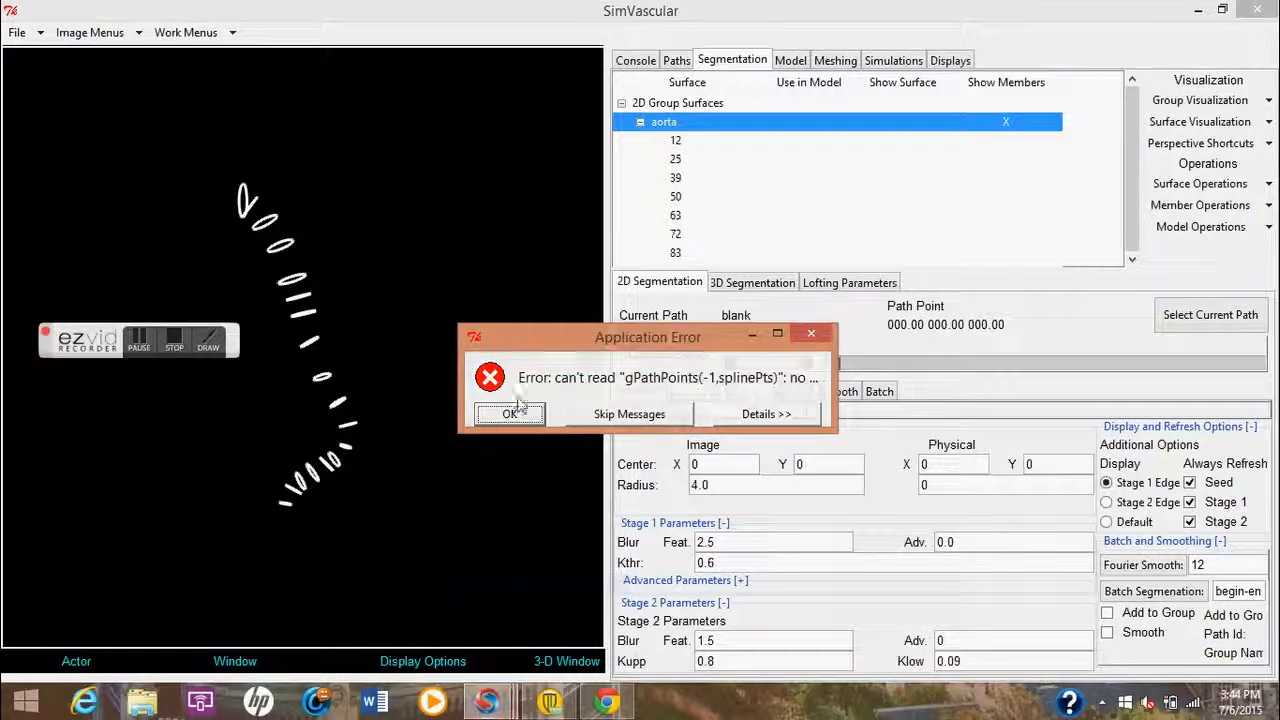
click(504, 413)
drag(439, 455, 292, 444)
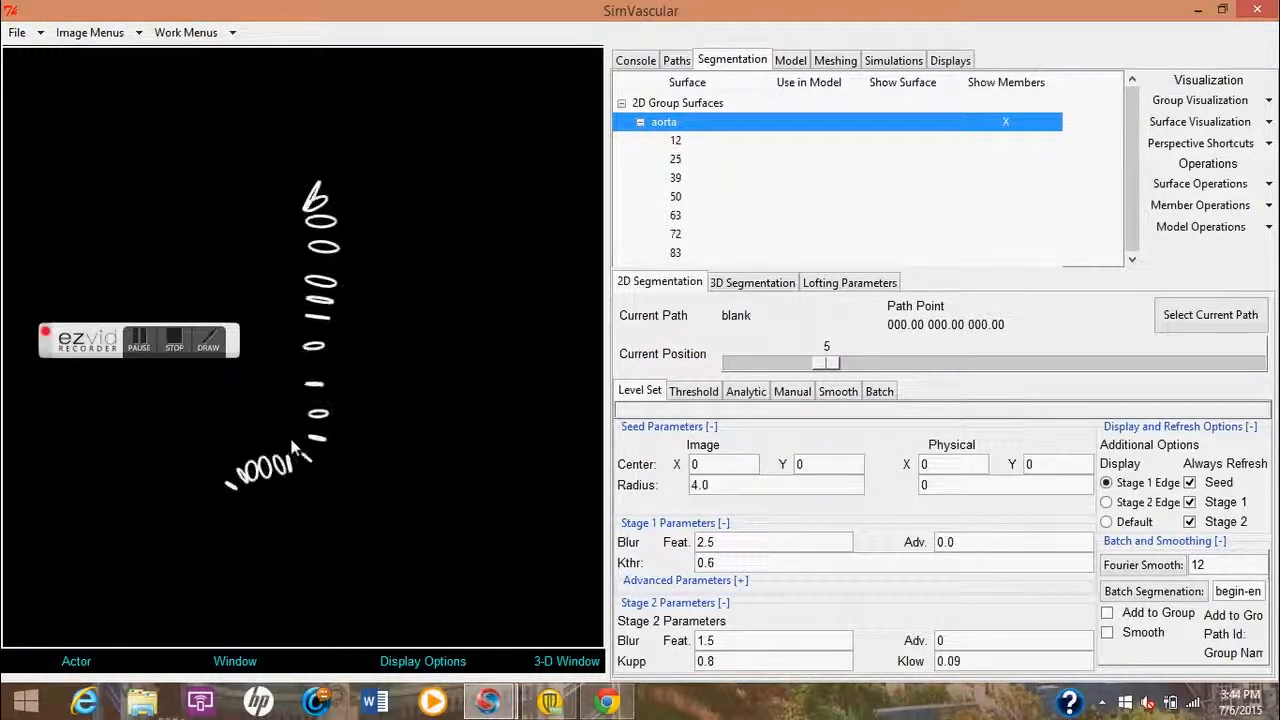
click(152, 345)
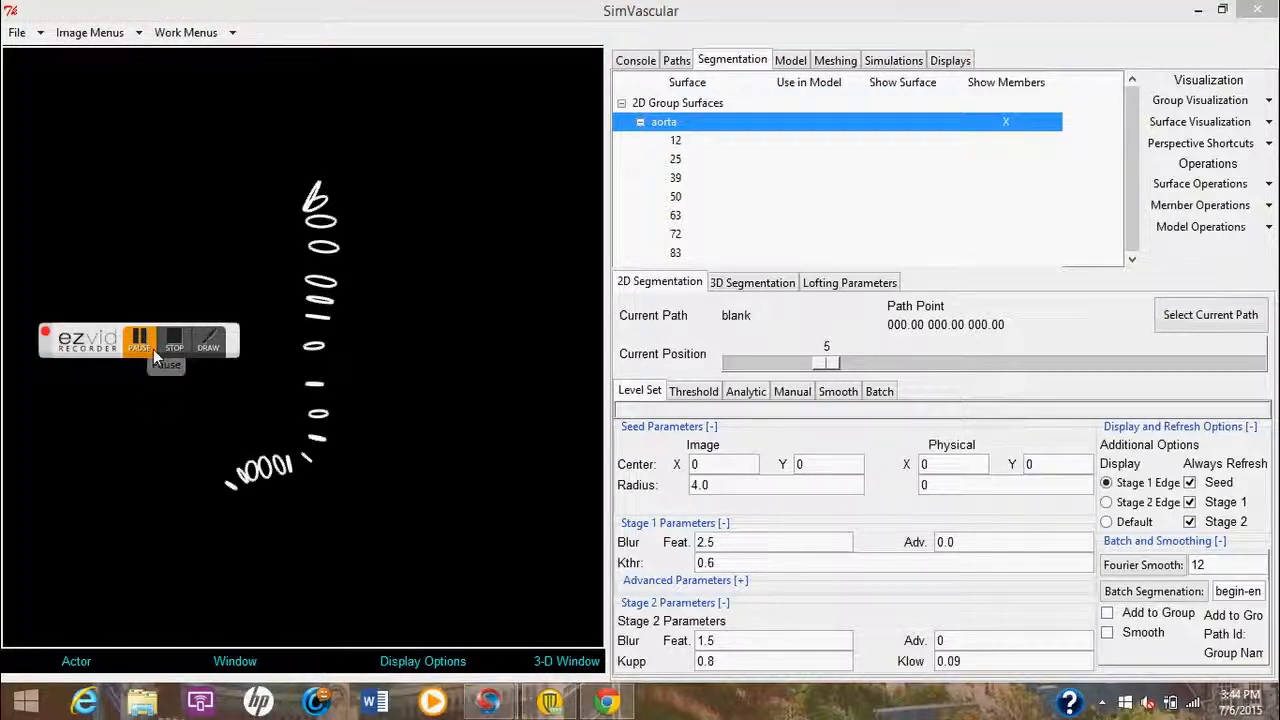